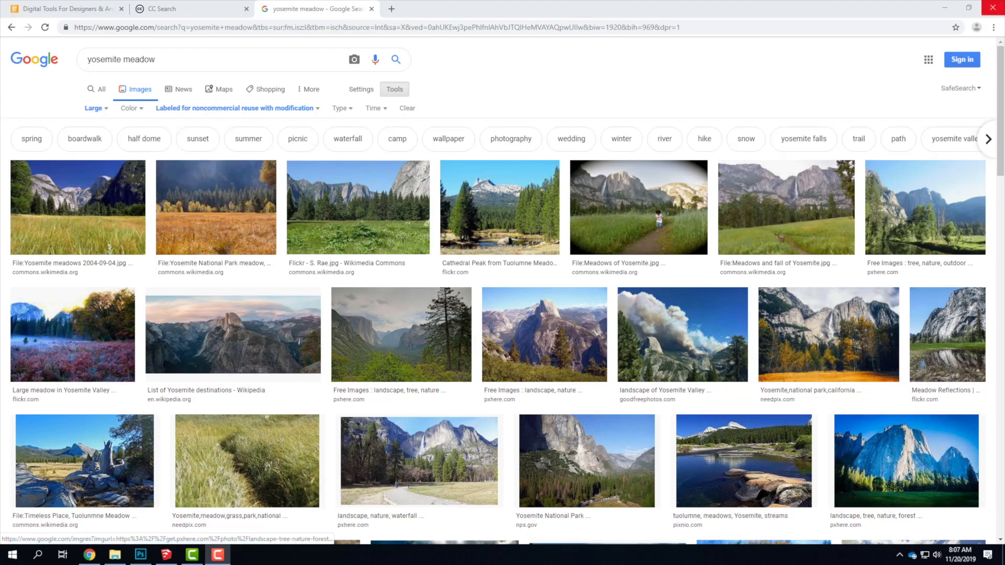
Switch to the SketchUp model A106 and examine the house from its windowed side and its blank-walled side.
{"action": "left_click", "coordinate": [945, 9]}
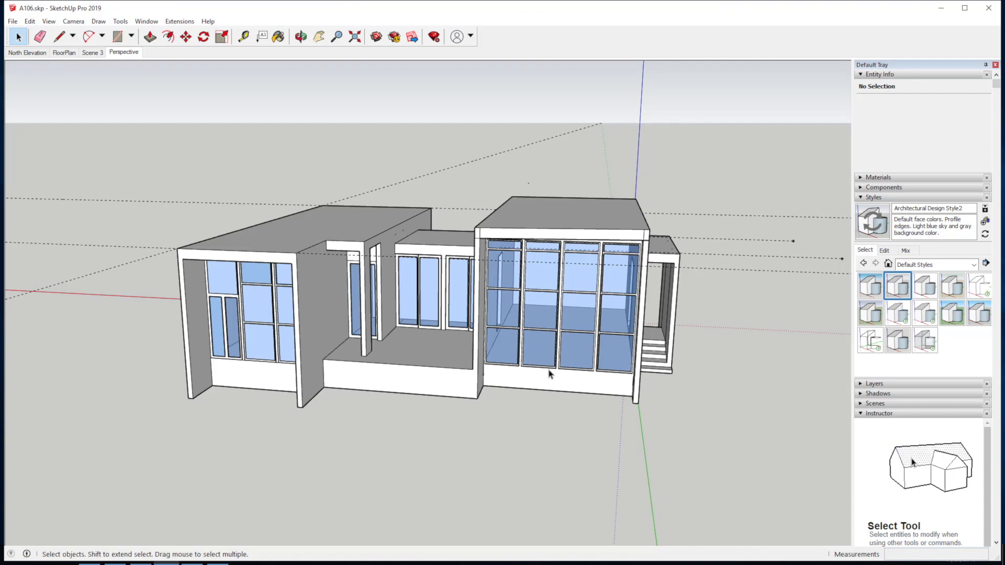
{"action": "key", "text": "o"}
{"action": "mouse_move", "coordinate": [601, 282]}
{"action": "left_mouse_down"}
{"action": "mouse_move", "coordinate": [630, 239]}
{"action": "mouse_move", "coordinate": [702, 283]}
{"action": "mouse_move", "coordinate": [615, 251]}
{"action": "mouse_move", "coordinate": [587, 291]}
{"action": "left_mouse_up"}
{"action": "key", "text": "space"}
{"action": "left_click_drag", "start_coordinate": [748, 288], "coordinate": [5, 282]}
{"action": "left_click_drag", "start_coordinate": [526, 364], "coordinate": [381, 379]}
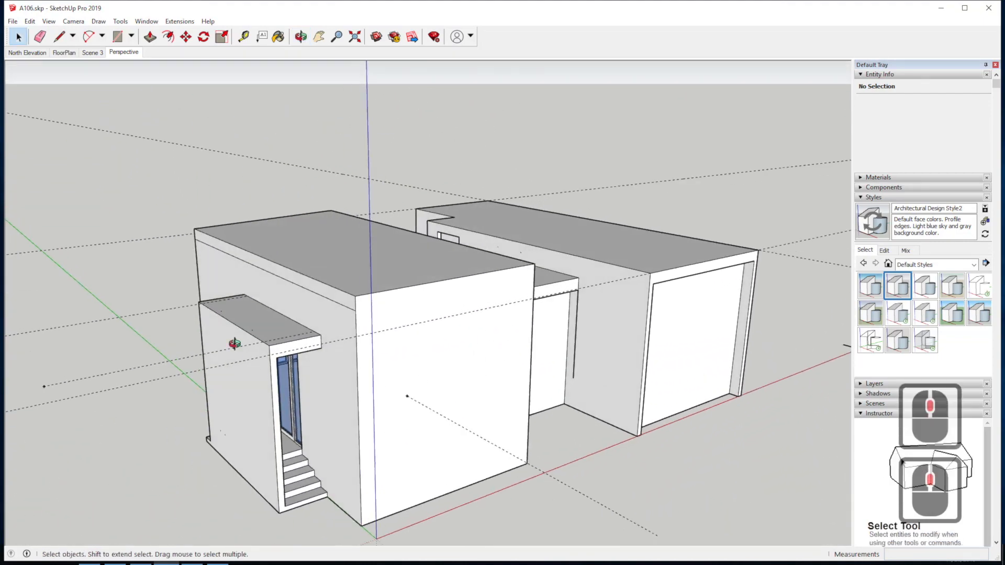
{"action": "left_click_drag", "start_coordinate": [235, 343], "coordinate": [728, 337]}
{"action": "left_click_drag", "start_coordinate": [281, 354], "coordinate": [573, 312]}
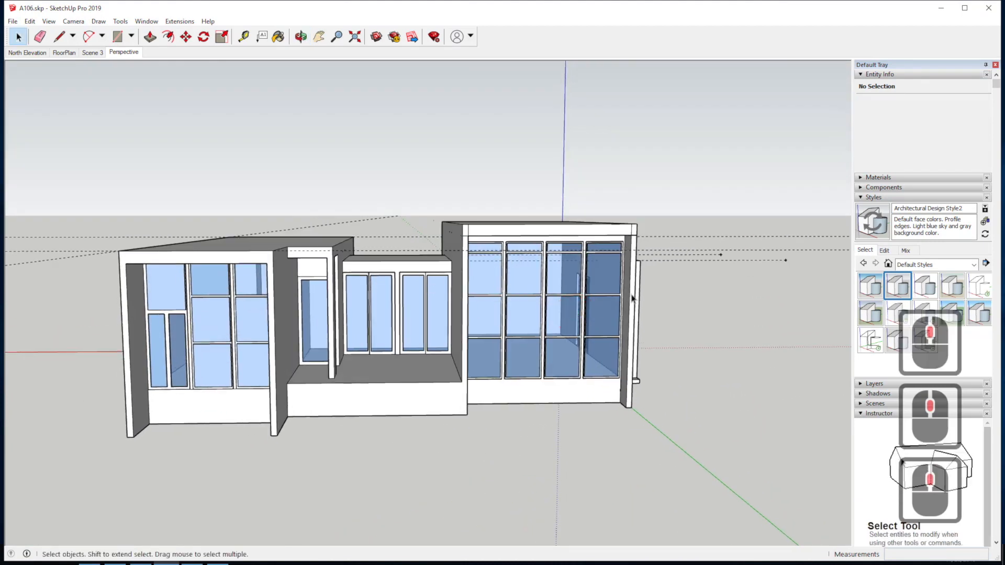
{"action": "scroll", "coordinate": [631, 301], "scroll_direction": "down", "scroll_amount": 2}
{"action": "mouse_move", "coordinate": [459, 313]}
{"action": "left_mouse_down"}
{"action": "mouse_move", "coordinate": [441, 312]}
{"action": "mouse_move", "coordinate": [468, 325]}
{"action": "mouse_move", "coordinate": [465, 308]}
{"action": "left_mouse_up"}
{"action": "scroll", "coordinate": [445, 311], "scroll_direction": "up", "scroll_amount": 1}
{"action": "scroll", "coordinate": [281, 324], "scroll_direction": "up", "scroll_amount": 2}
{"action": "scroll", "coordinate": [353, 323], "scroll_direction": "down", "scroll_amount": 2}
{"action": "scroll", "coordinate": [437, 323], "scroll_direction": "down", "scroll_amount": 2}
{"action": "scroll", "coordinate": [396, 326], "scroll_direction": "up", "scroll_amount": 3}
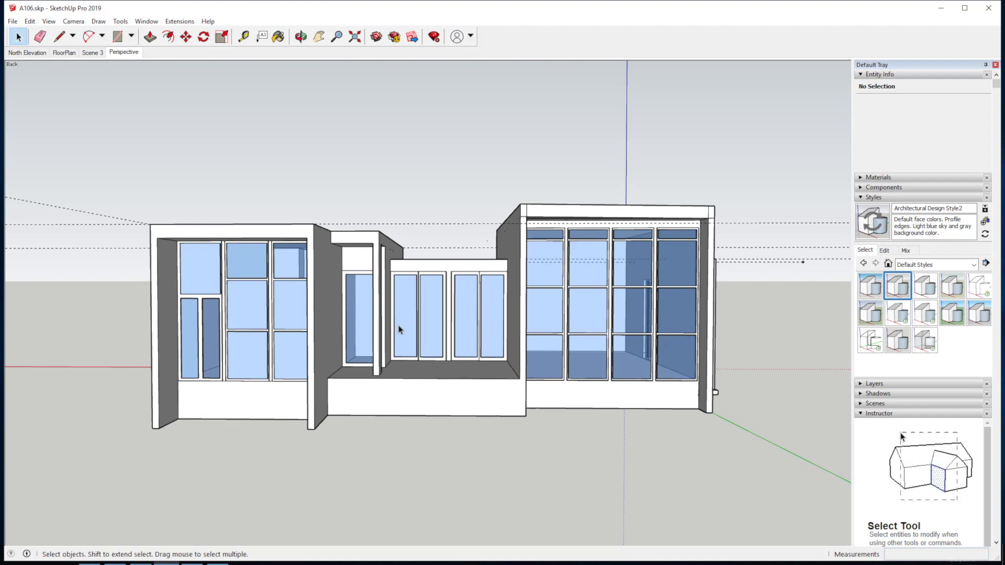
{"action": "left_click_drag", "start_coordinate": [413, 333], "coordinate": [413, 325]}
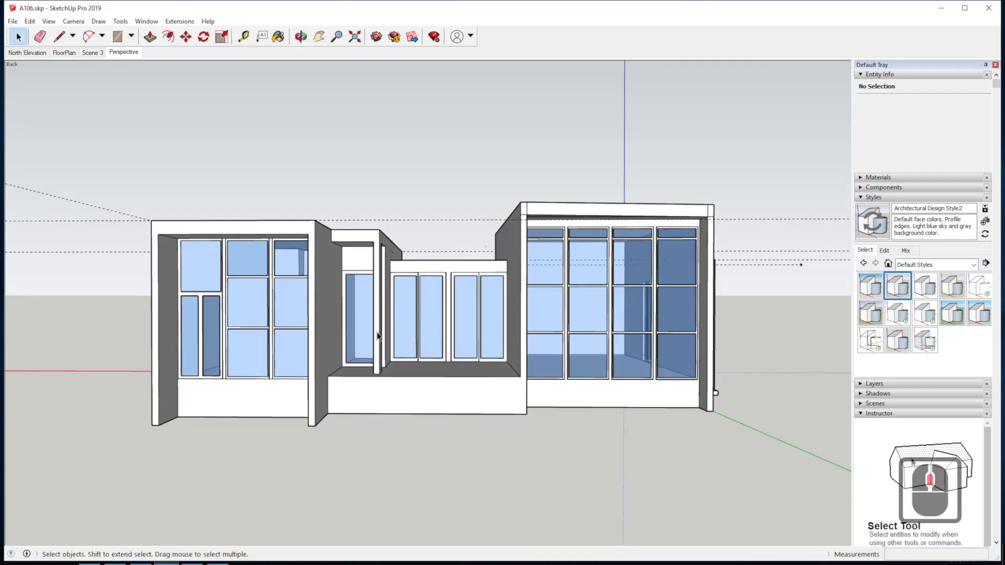
{"action": "left_click_drag", "start_coordinate": [466, 344], "coordinate": [468, 341]}
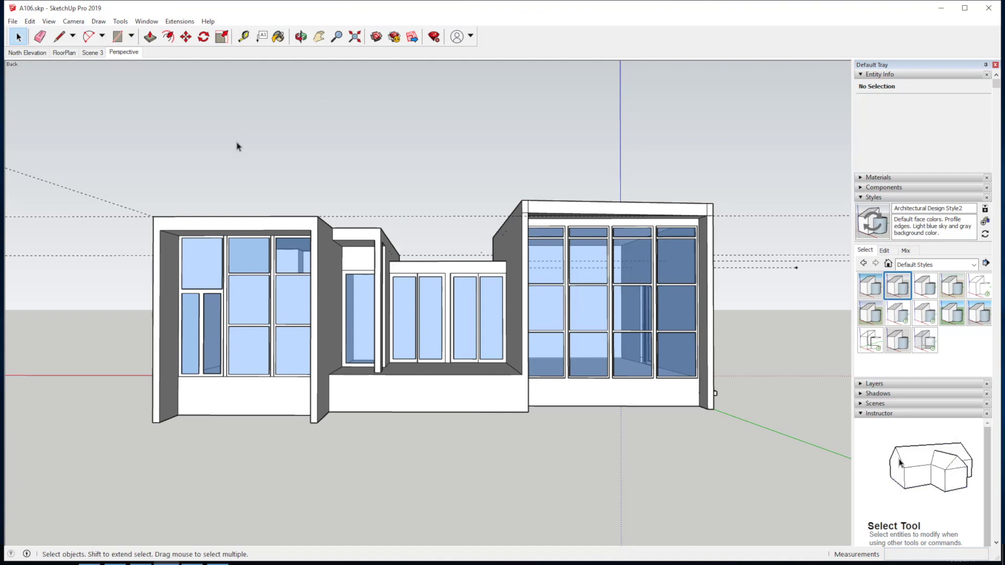
Set the camera to the standard Front view.
{"action": "left_click", "coordinate": [73, 21]}
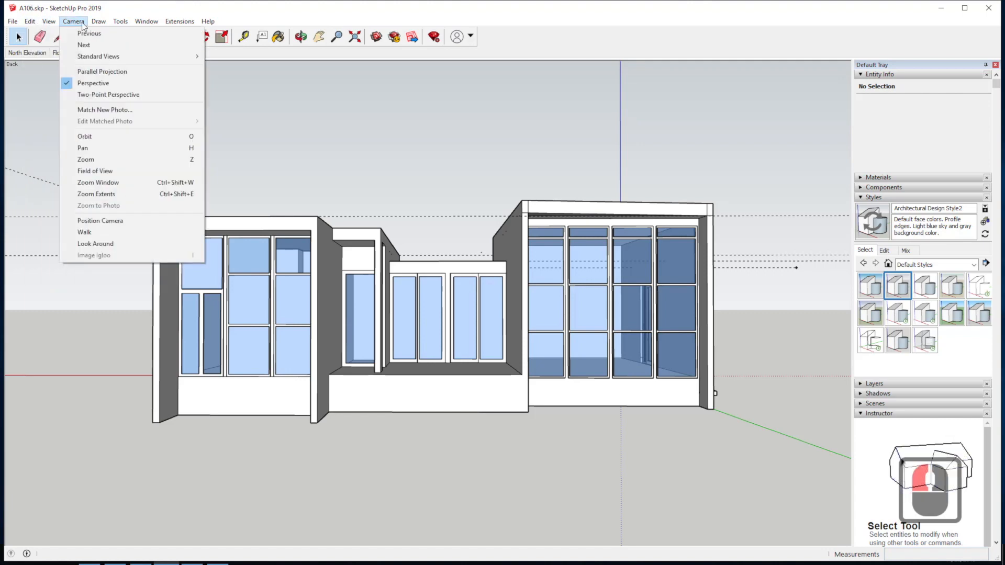
{"action": "mouse_move", "coordinate": [183, 56]}
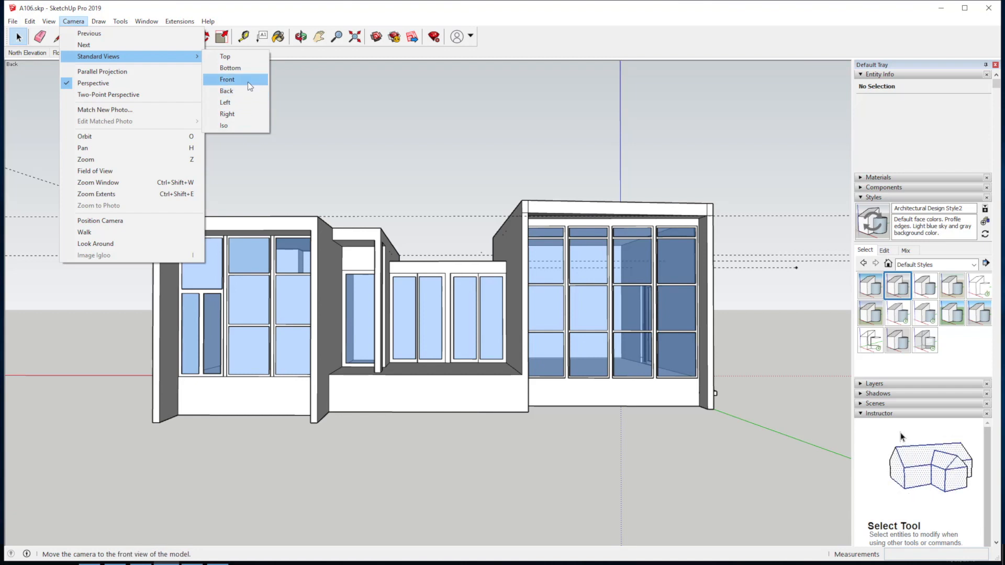
{"action": "left_click", "coordinate": [247, 82]}
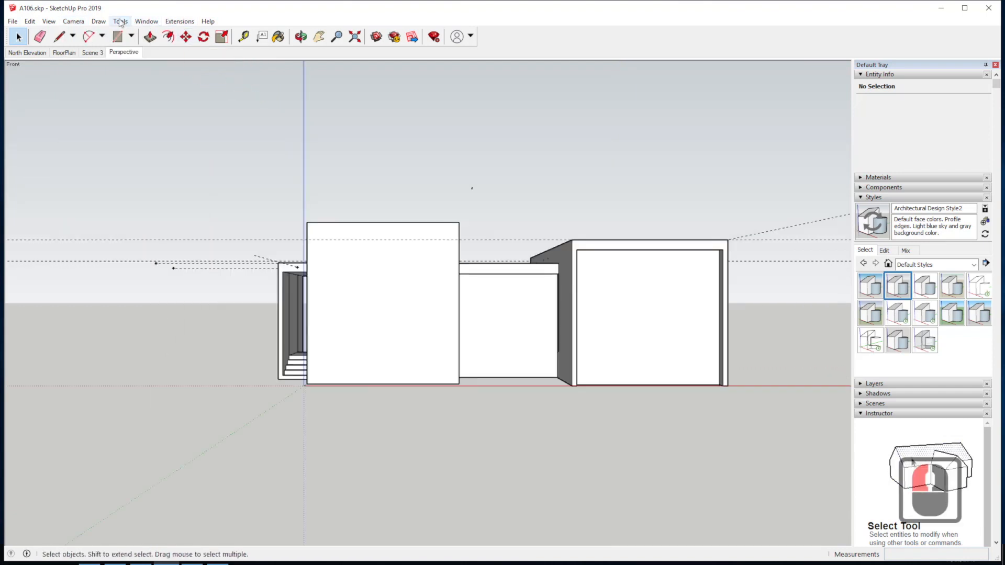
Set the camera to the standard Back view with parallel projection to show the windowed facade as a flat elevation.
{"action": "left_click", "coordinate": [73, 21]}
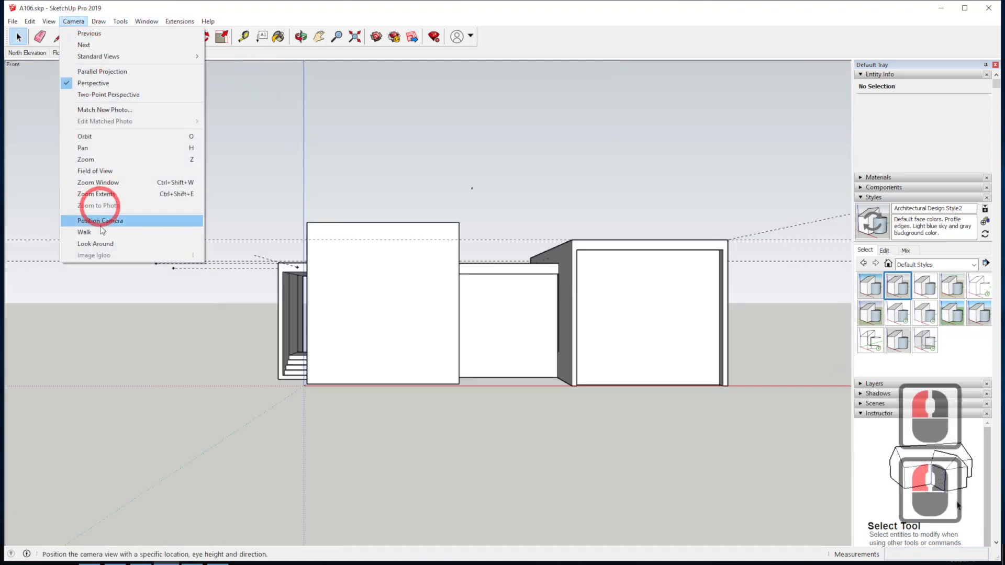
{"action": "mouse_move", "coordinate": [93, 56]}
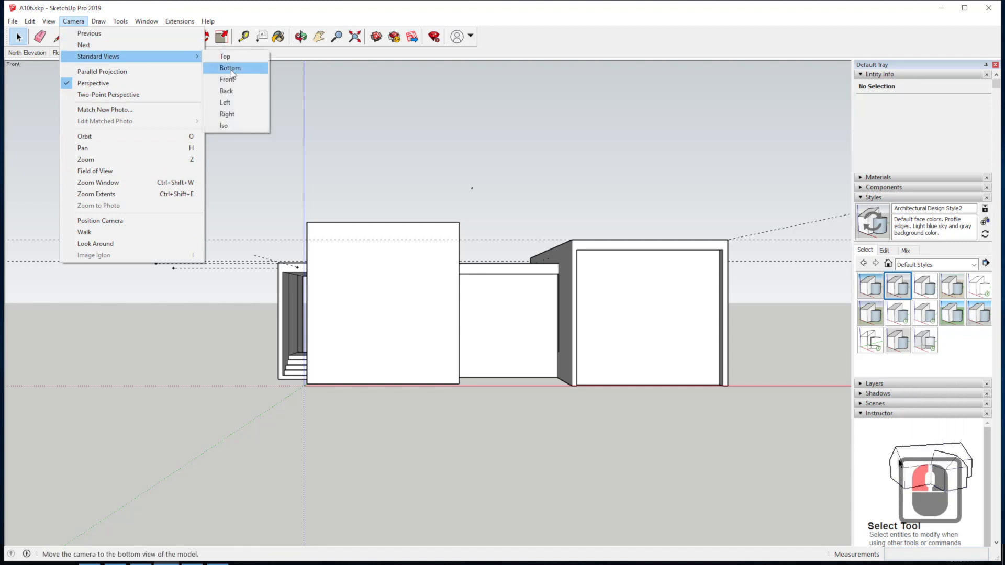
{"action": "left_click", "coordinate": [231, 94]}
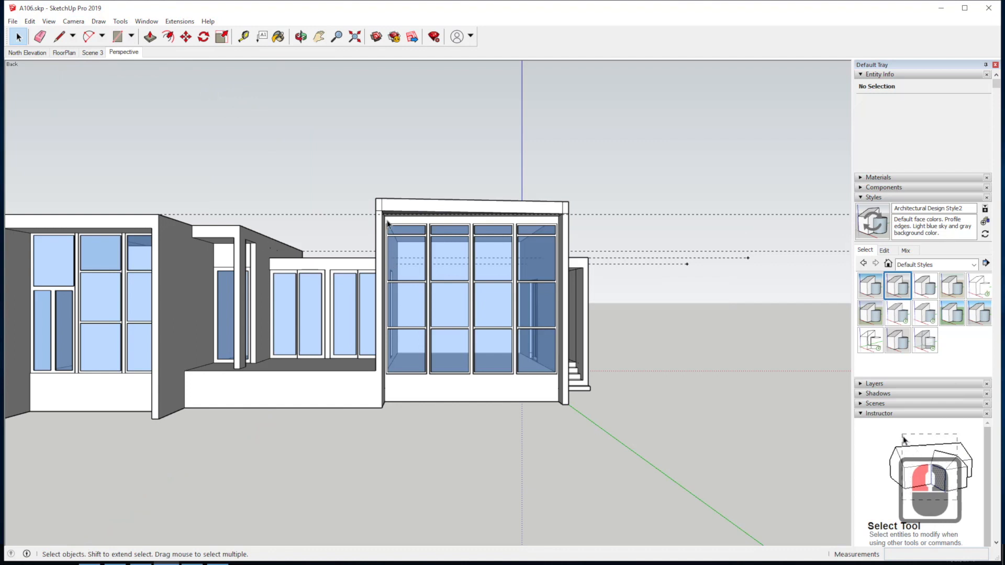
{"action": "left_click", "coordinate": [74, 22]}
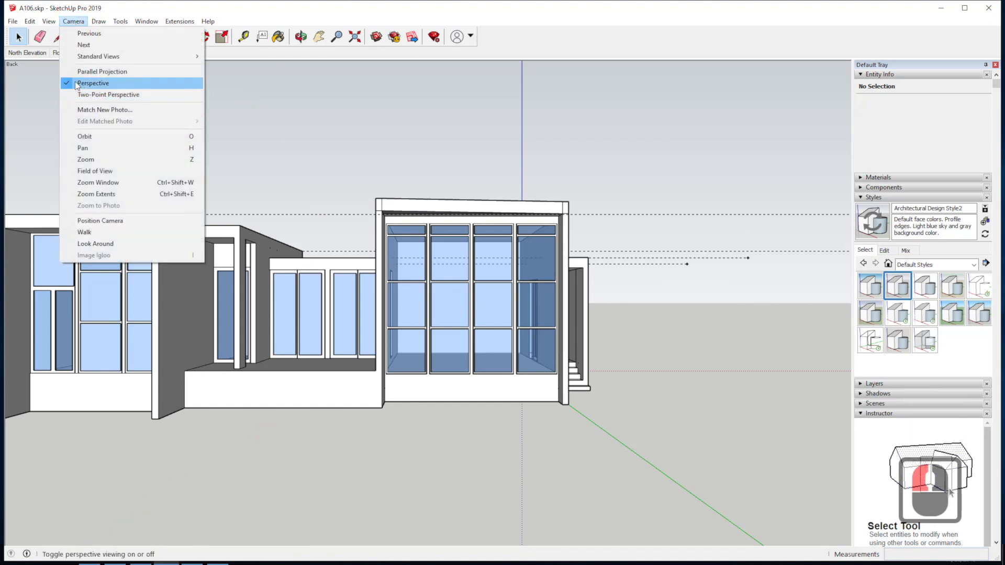
{"action": "left_click", "coordinate": [111, 74]}
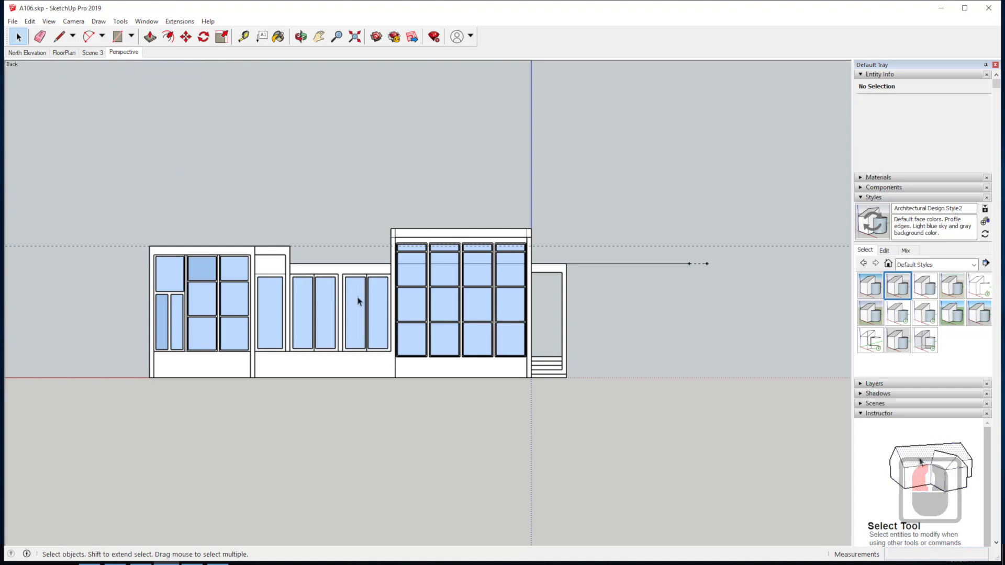
Center the elevation in the drawing area and enlarge it so the whole facade fills most of the width.
{"action": "left_click", "coordinate": [319, 35]}
{"action": "left_click_drag", "start_coordinate": [343, 320], "coordinate": [400, 317]}
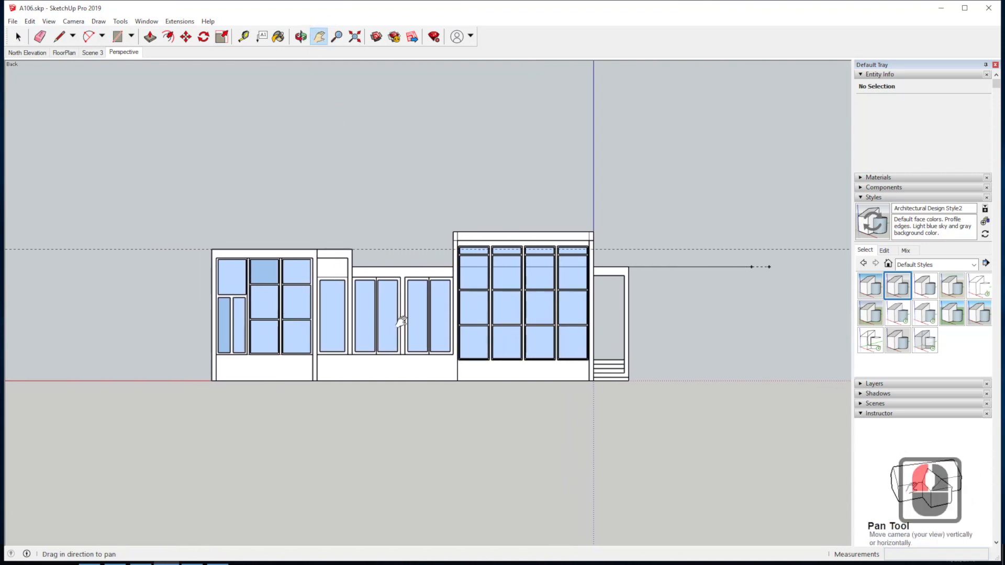
{"action": "scroll", "coordinate": [332, 287], "scroll_direction": "up", "scroll_amount": 1}
{"action": "scroll", "coordinate": [332, 288], "scroll_direction": "up", "scroll_amount": 1}
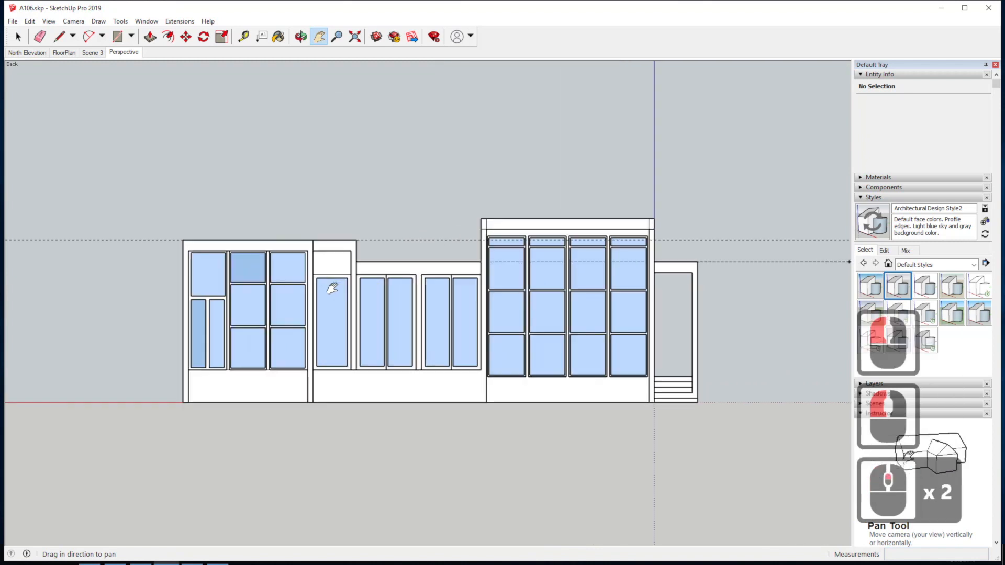
{"action": "scroll", "coordinate": [333, 288], "scroll_direction": "up", "scroll_amount": 1}
{"action": "left_click_drag", "start_coordinate": [437, 339], "coordinate": [442, 353]}
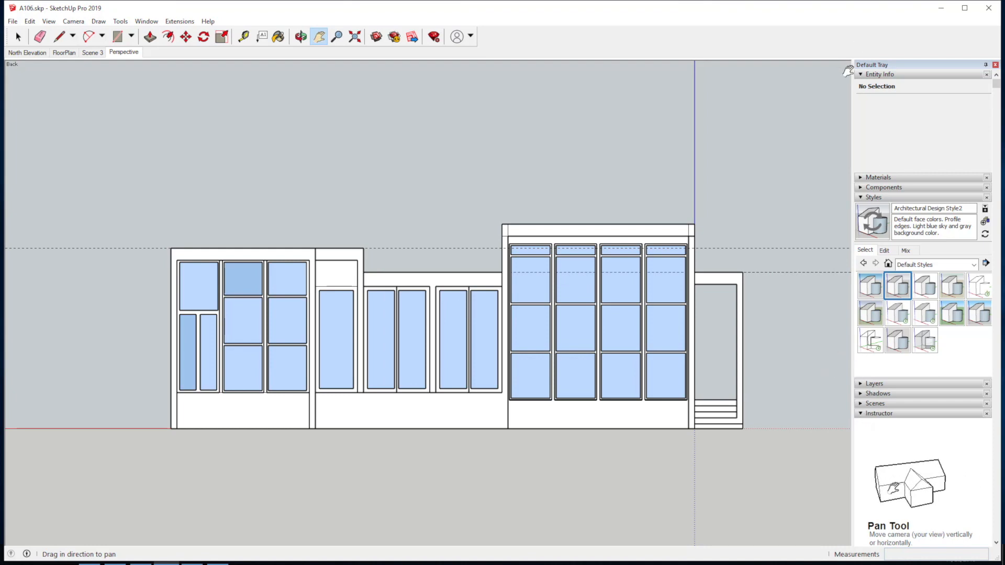
Add a new scene from the current elevation view, saving the style changes as a new style.
{"action": "left_click", "coordinate": [863, 74]}
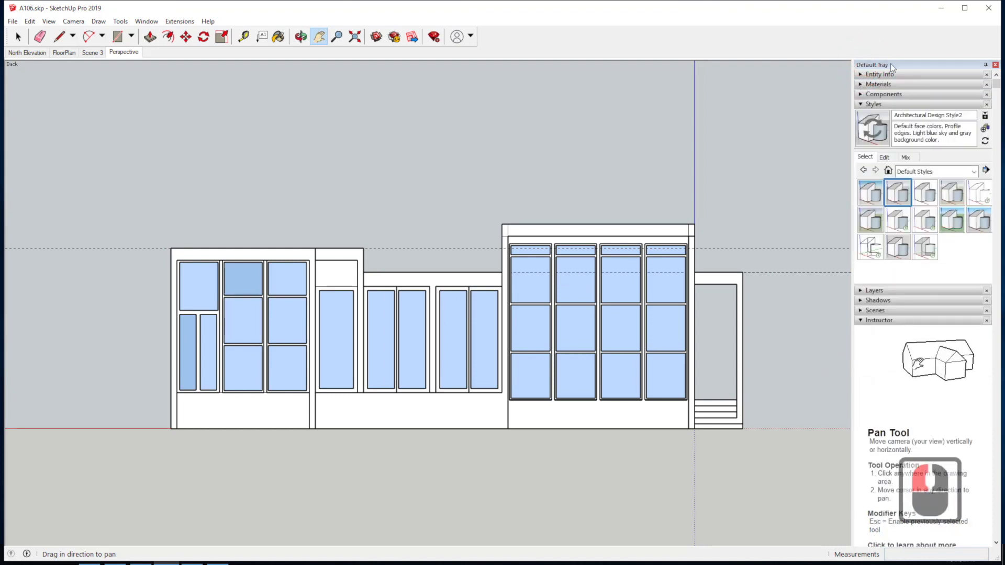
{"action": "left_click", "coordinate": [860, 311]}
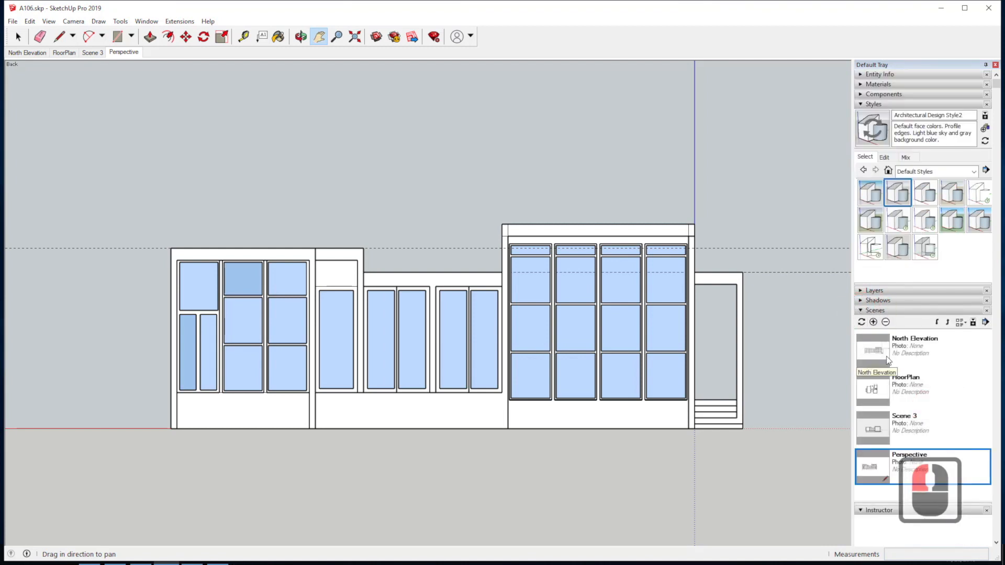
{"action": "scroll", "coordinate": [892, 324], "scroll_direction": "down", "scroll_amount": 3}
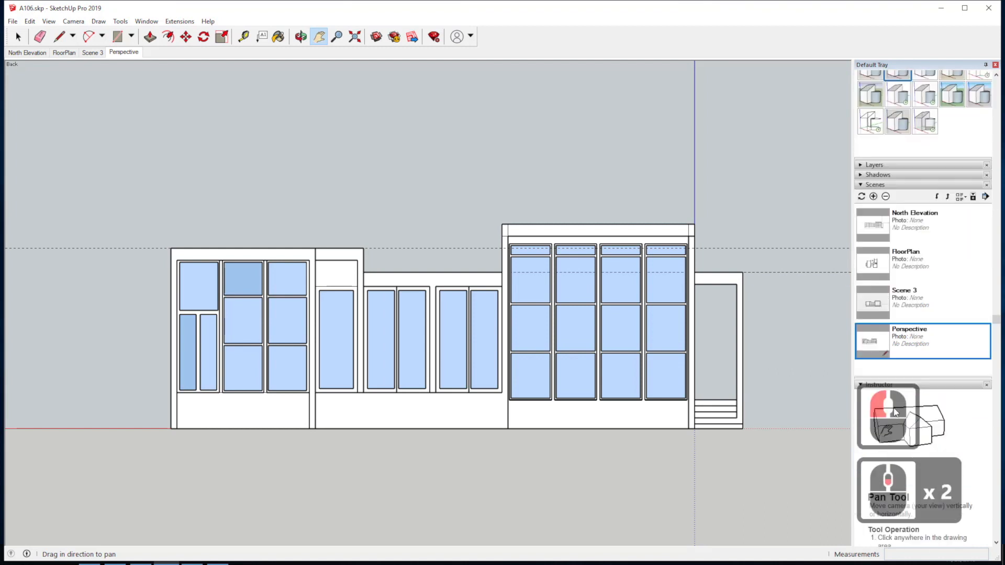
{"action": "left_click", "coordinate": [873, 196]}
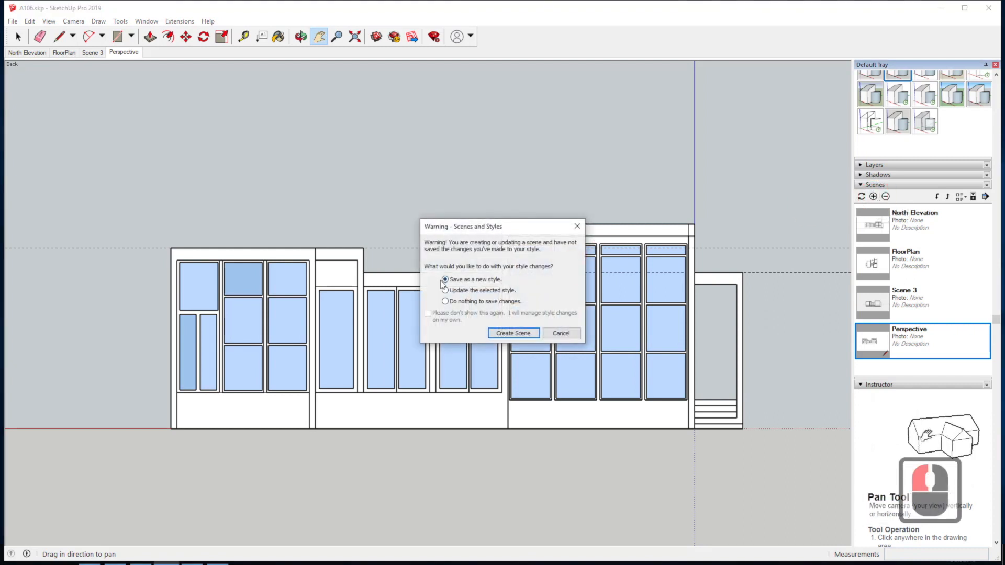
{"action": "left_click", "coordinate": [513, 333]}
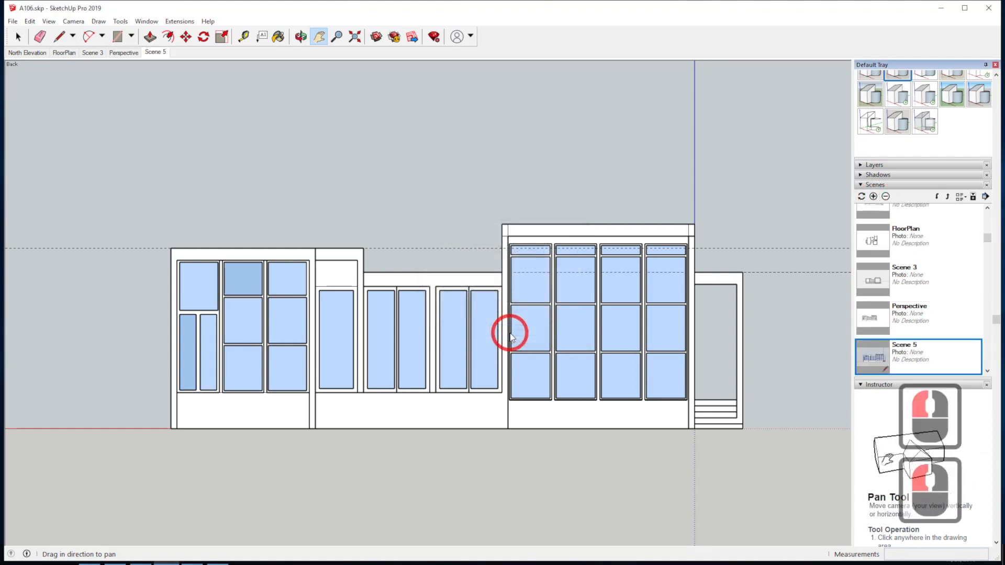
Rename the newly added scene as Elevation-F2019.
{"action": "left_click", "coordinate": [908, 346]}
{"action": "left_click", "coordinate": [908, 346]}
{"action": "left_click", "coordinate": [908, 346]}
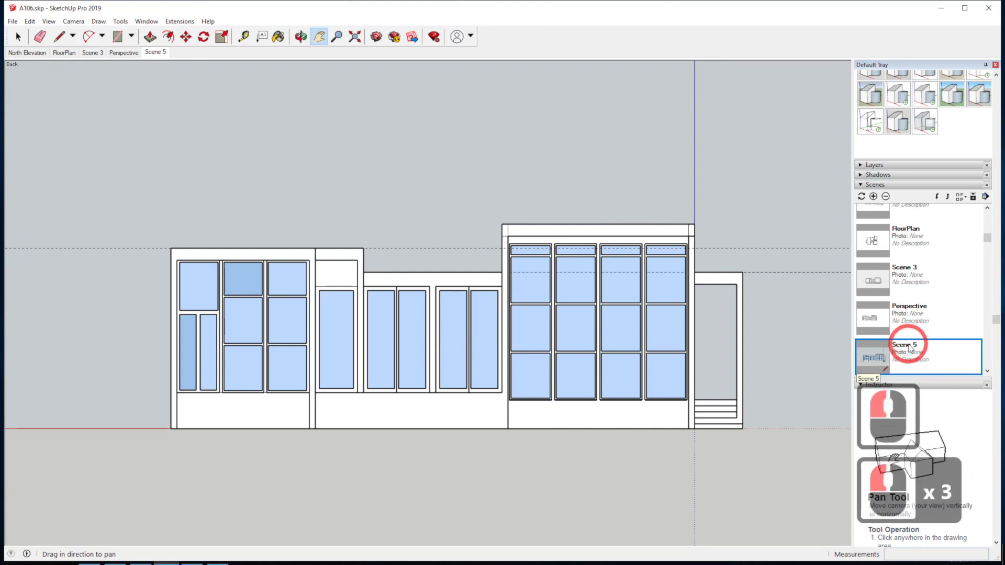
{"action": "scroll", "coordinate": [920, 335], "scroll_direction": "down", "scroll_amount": 2}
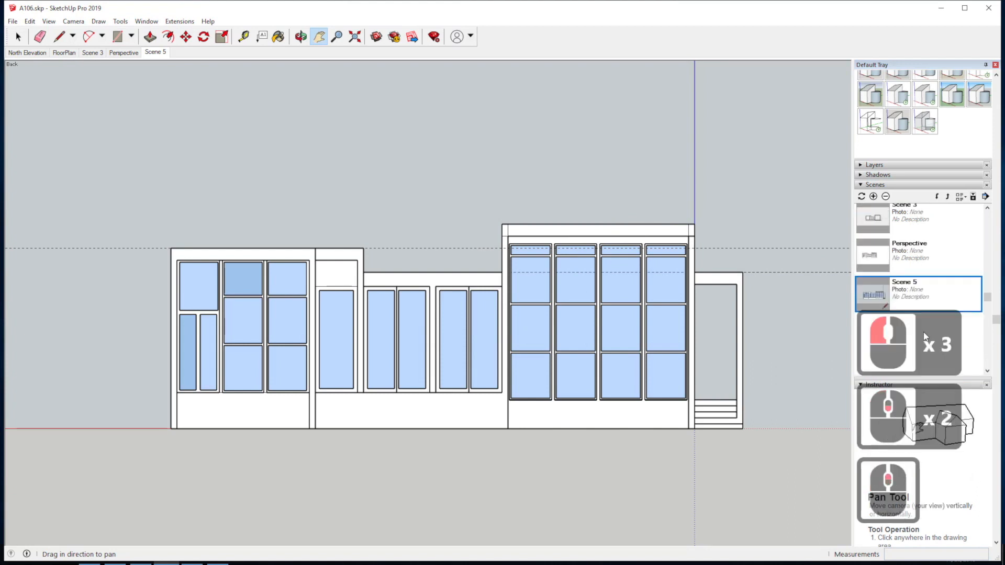
{"action": "right_click", "coordinate": [907, 282]}
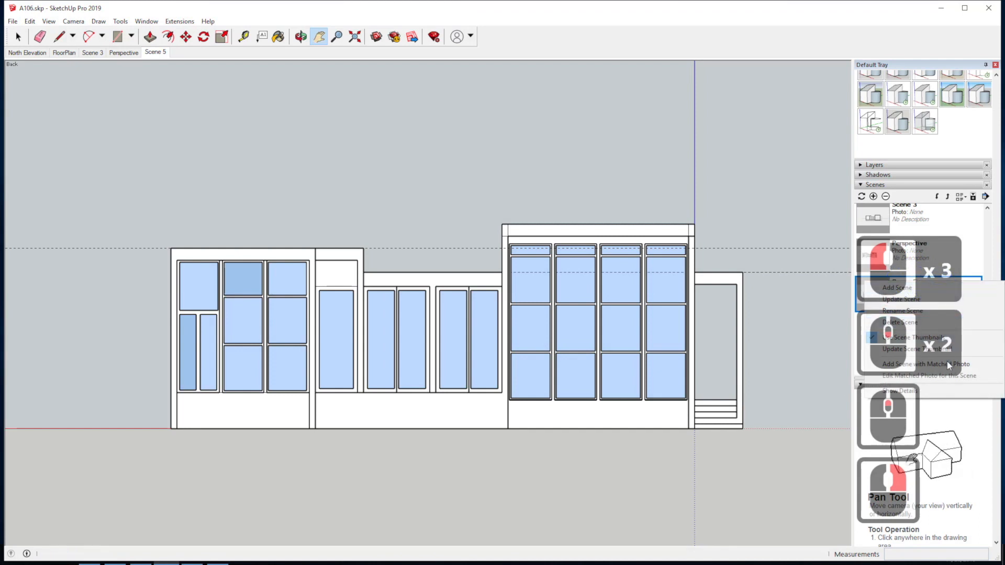
{"action": "left_click", "coordinate": [948, 310]}
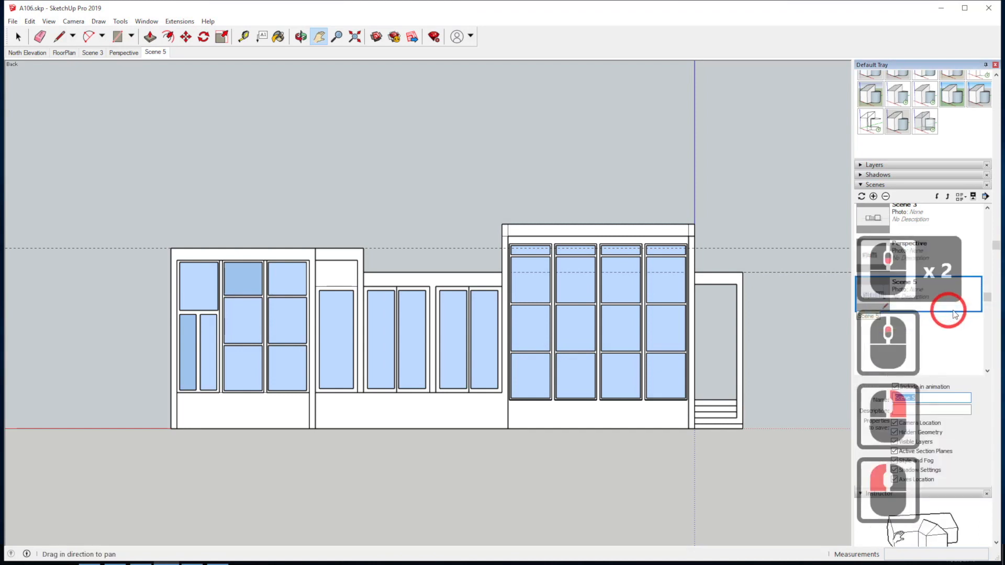
{"action": "left_click", "coordinate": [918, 398]}
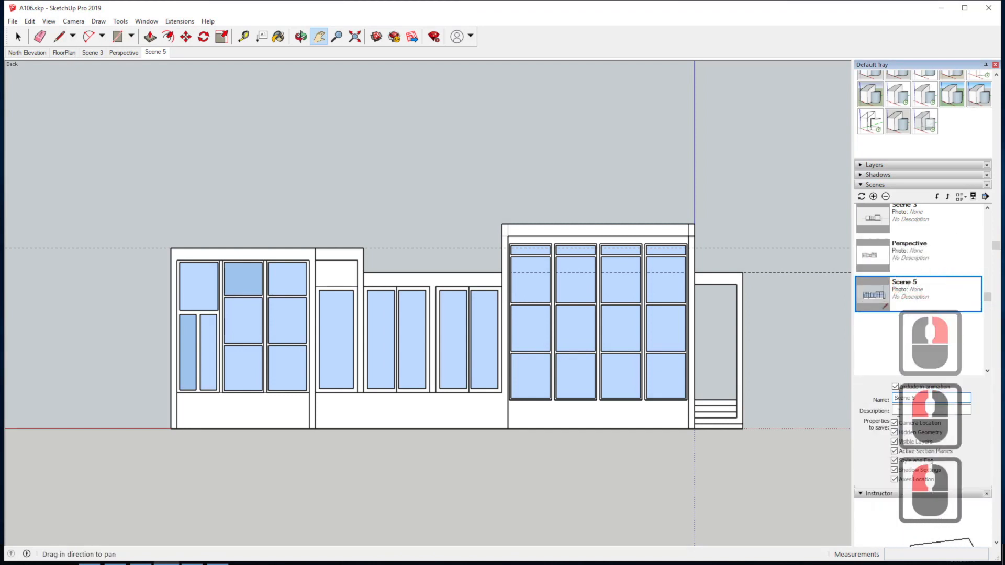
{"action": "left_click_drag", "start_coordinate": [918, 398], "coordinate": [853, 400]}
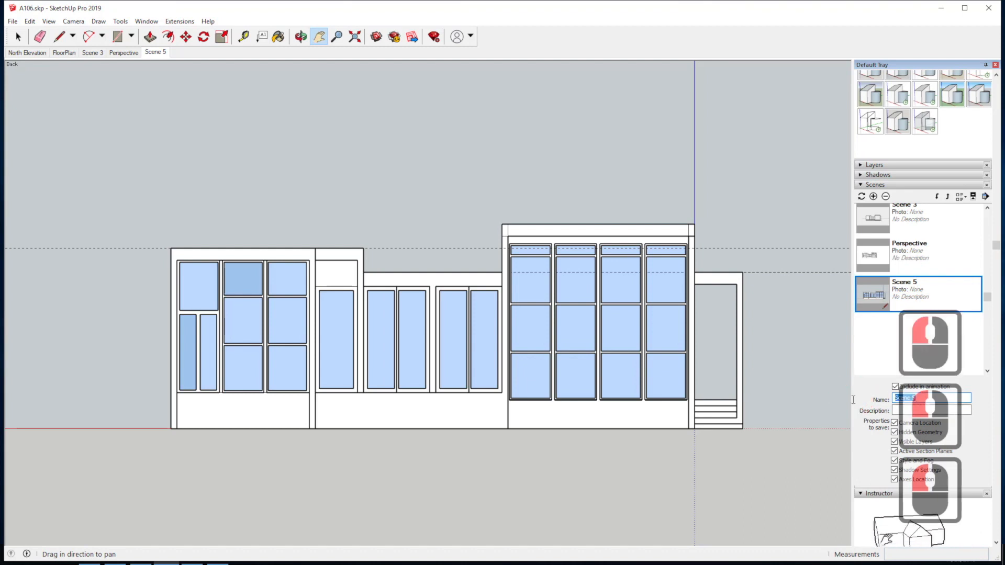
{"action": "type", "text": "Elevation"}
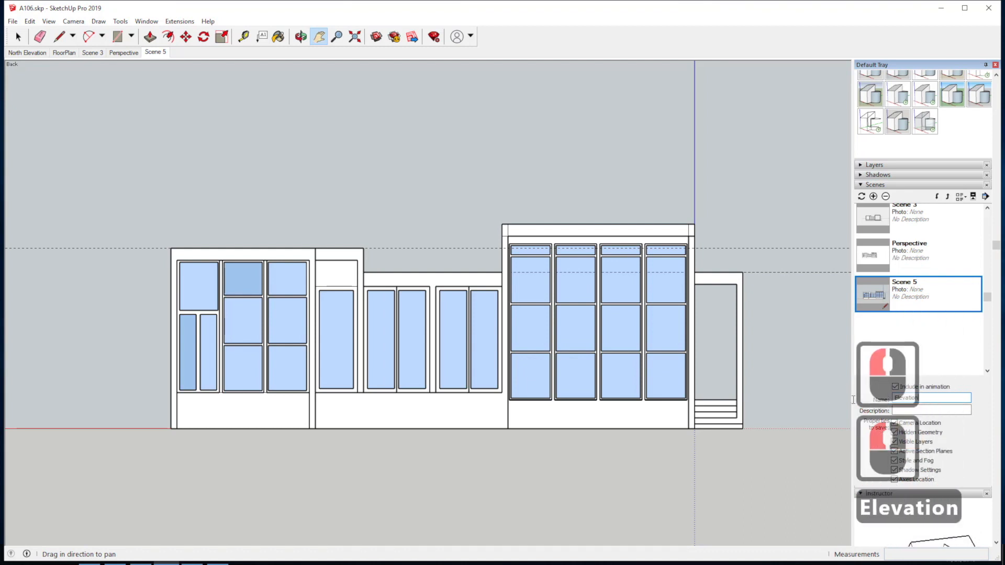
{"action": "type", "text": "-F2019"}
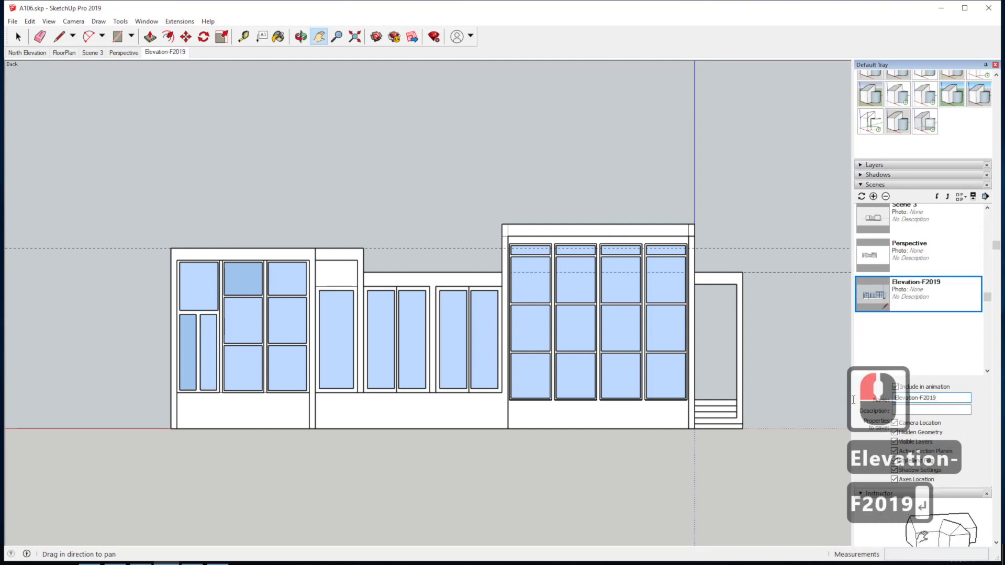
{"action": "key", "text": "Return"}
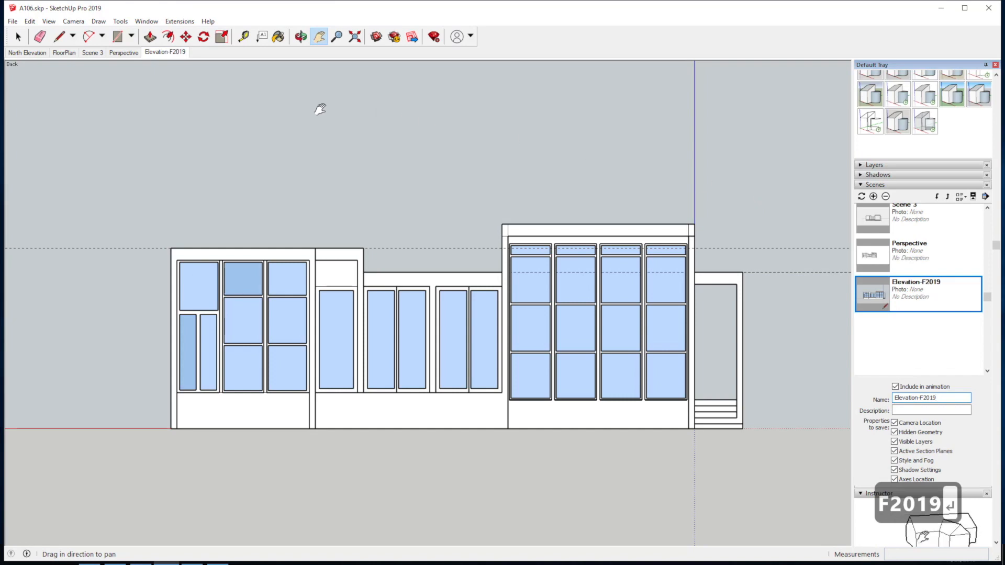
Check the saved scene by orbiting away from the elevation and recalling the Perspective and Elevation-F2019 scenes.
{"action": "left_click_drag", "start_coordinate": [313, 195], "coordinate": [510, 280]}
{"action": "left_click_drag", "start_coordinate": [636, 226], "coordinate": [353, 231]}
{"action": "left_click_drag", "start_coordinate": [500, 228], "coordinate": [353, 202]}
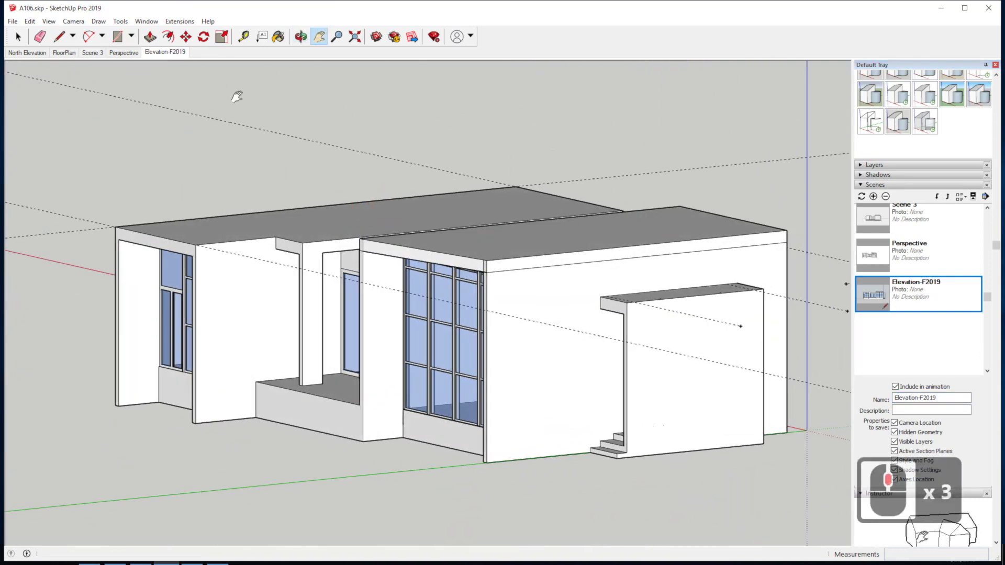
{"action": "left_click", "coordinate": [128, 53]}
{"action": "left_click", "coordinate": [157, 53]}
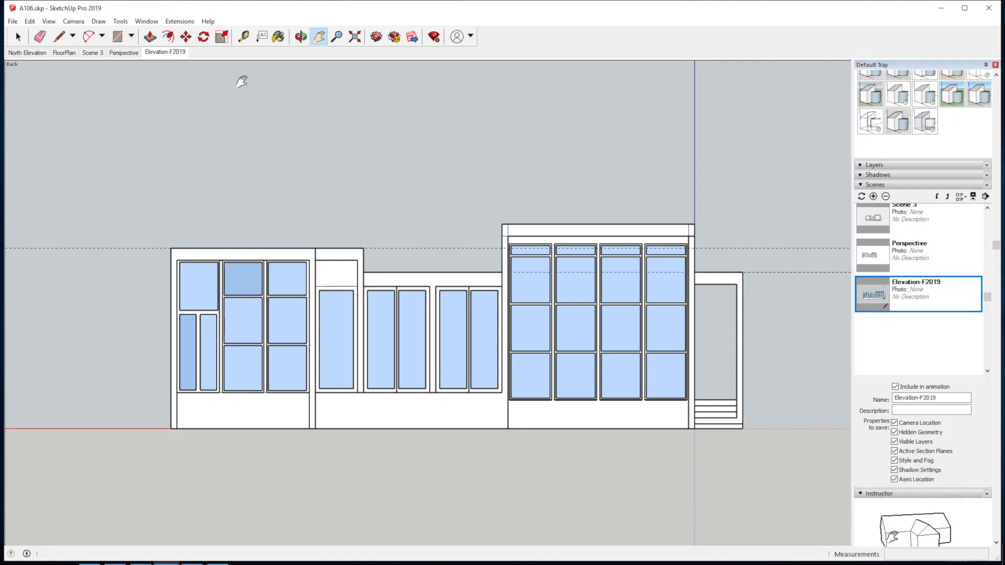
Collapse the Scenes and Instructor sections of the tray.
{"action": "left_click", "coordinate": [861, 186]}
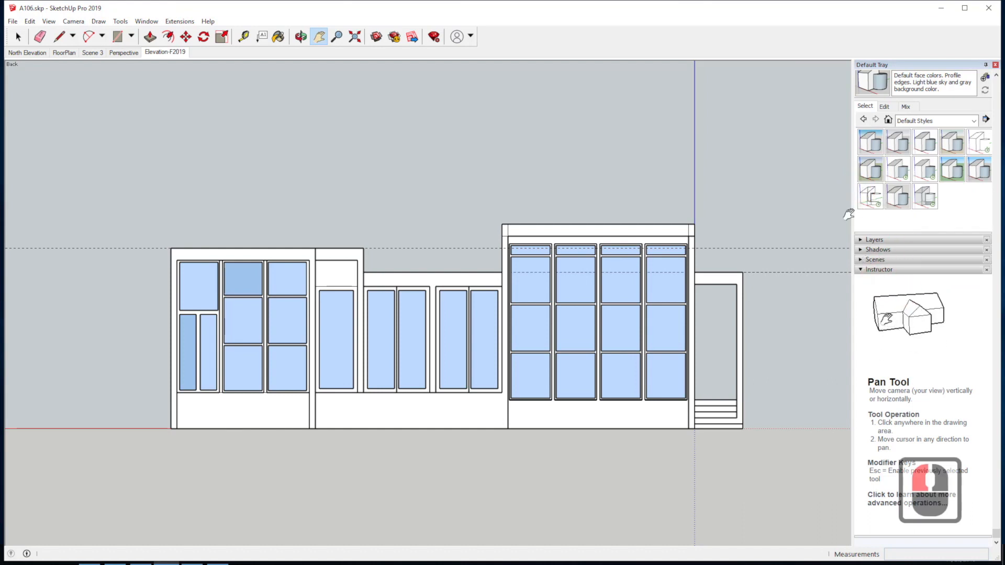
{"action": "left_click", "coordinate": [861, 269]}
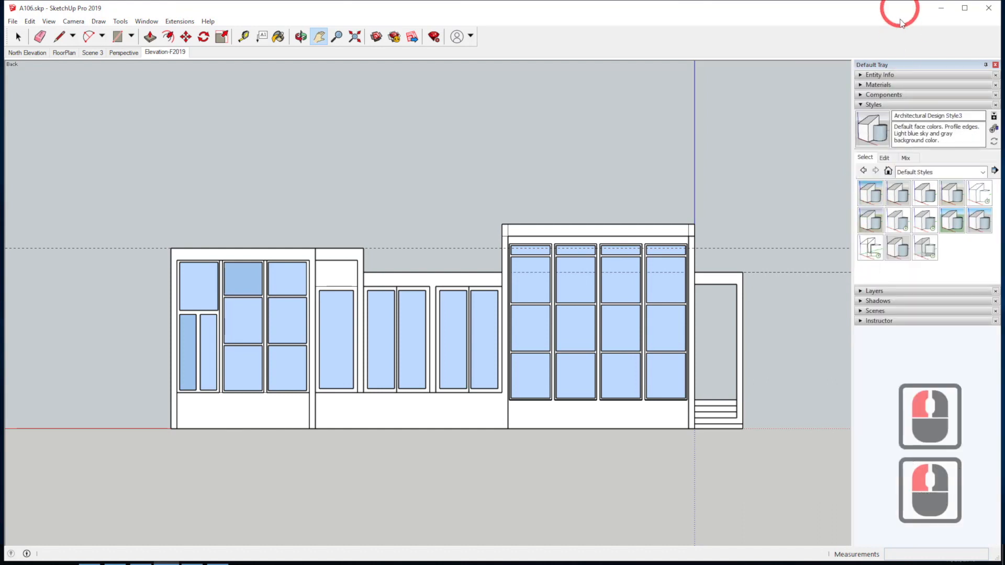
Apply the HiddenLine style from the Default Styles collection to the elevation, comparing it with Architectural Design Style.
{"action": "left_click", "coordinate": [861, 105]}
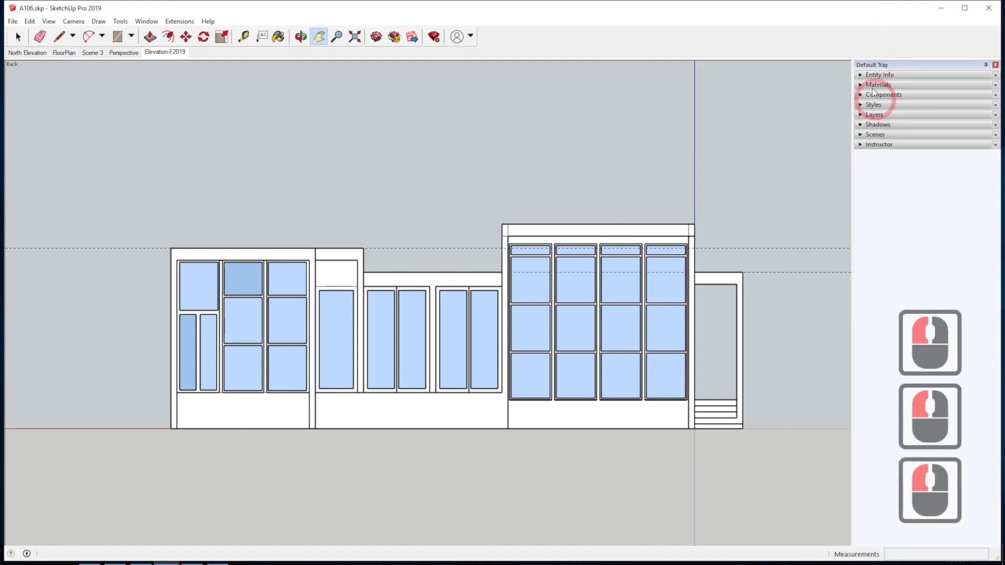
{"action": "left_click", "coordinate": [863, 106]}
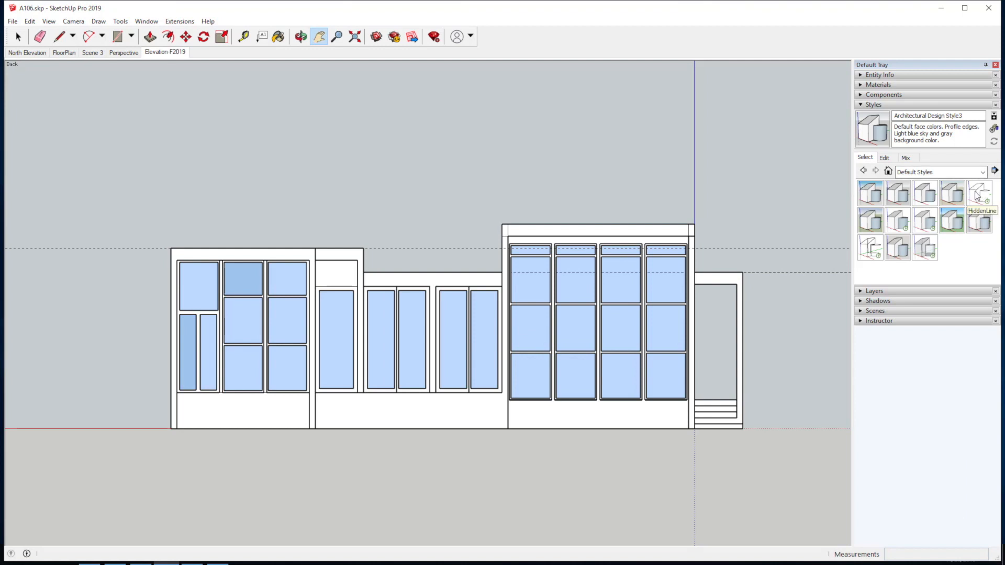
{"action": "left_click", "coordinate": [925, 173]}
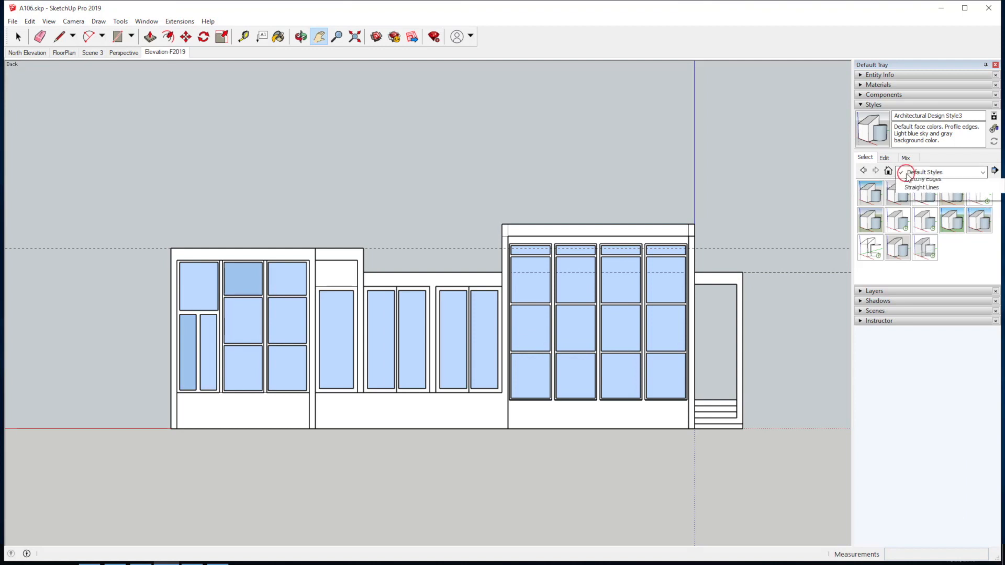
{"action": "left_click", "coordinate": [922, 216]}
{"action": "left_click", "coordinate": [875, 189]}
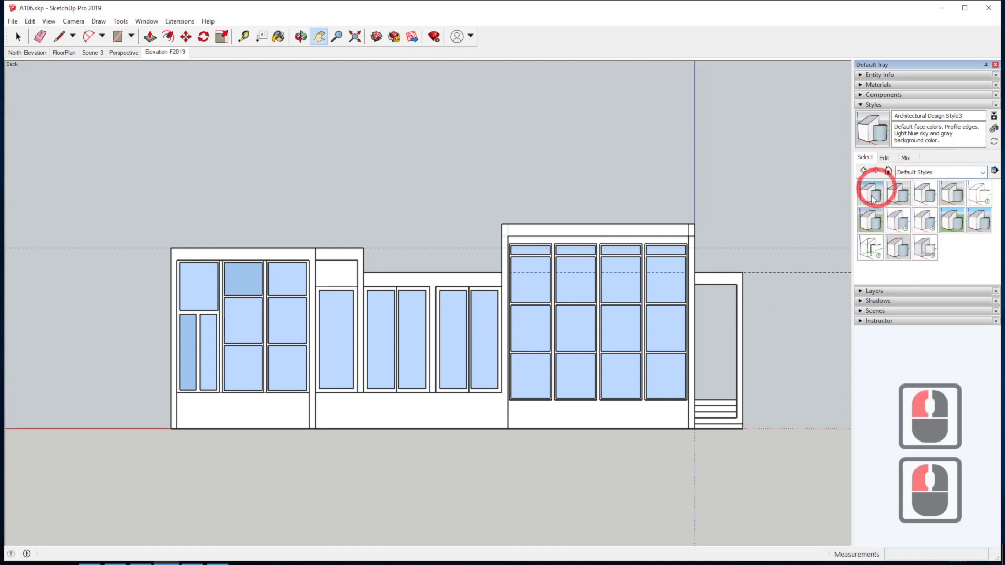
{"action": "left_click", "coordinate": [980, 194]}
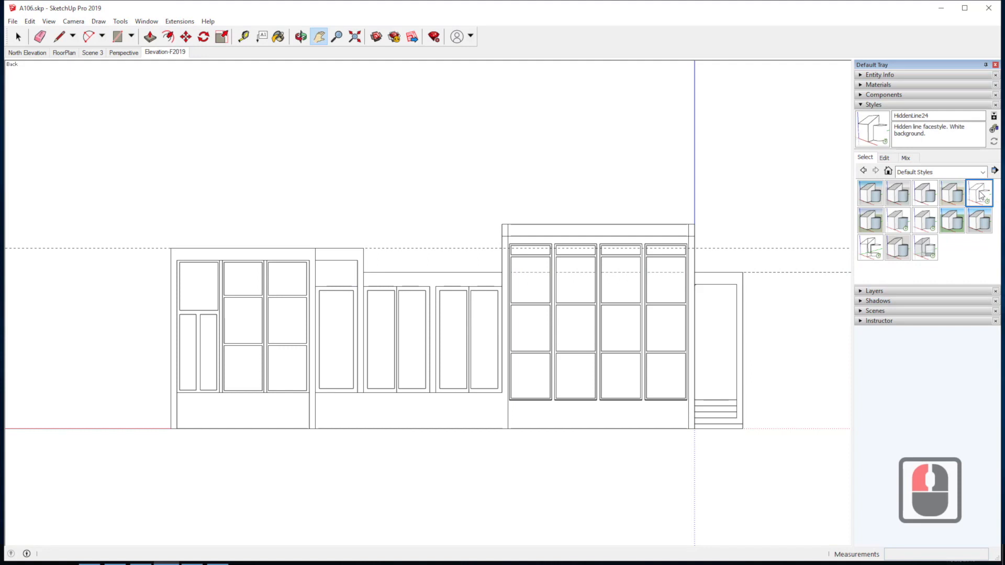
{"action": "left_click", "coordinate": [904, 191]}
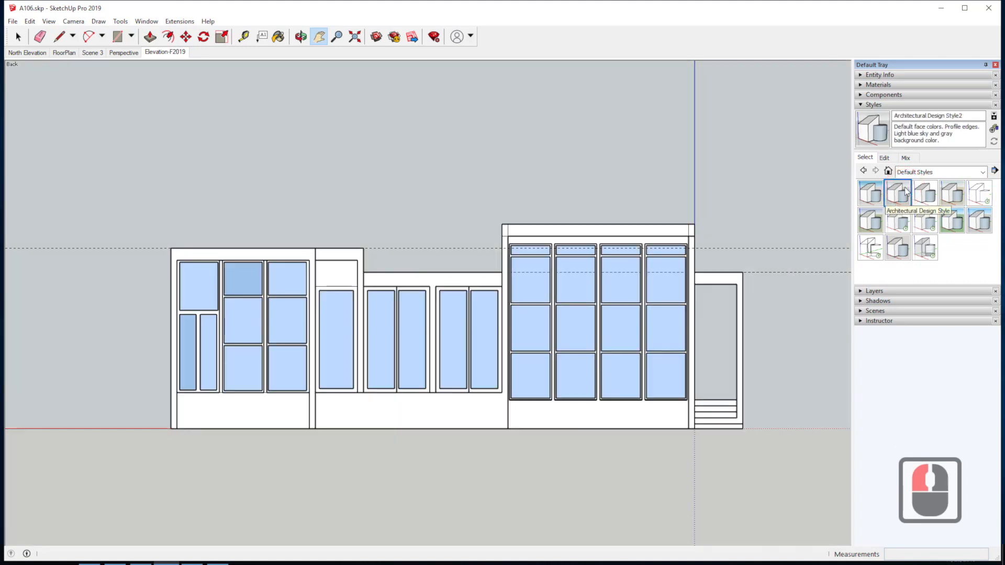
{"action": "left_click", "coordinate": [980, 193]}
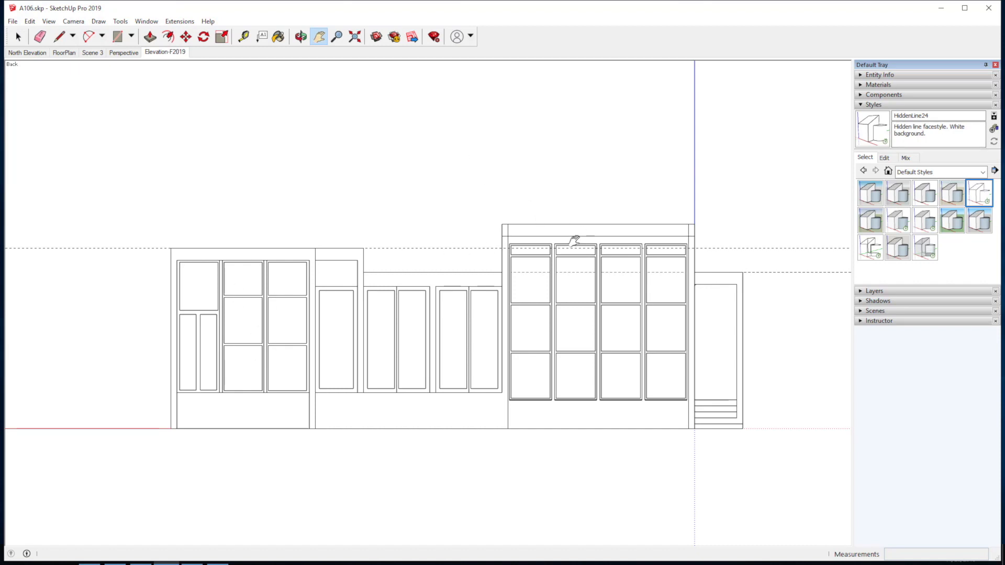
Hide the guides and the drawing axes in the elevation view.
{"action": "left_click", "coordinate": [49, 21]}
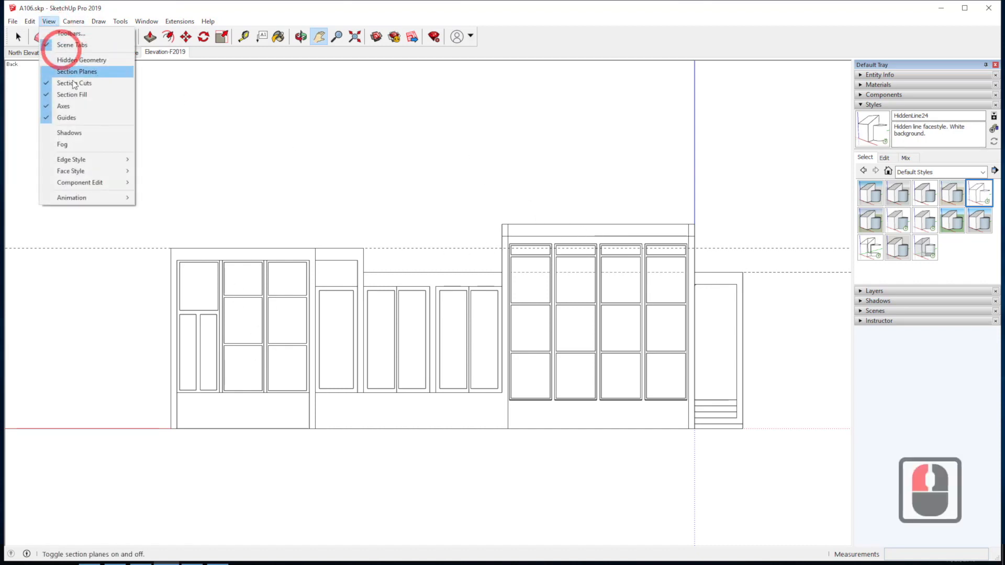
{"action": "left_click", "coordinate": [67, 118]}
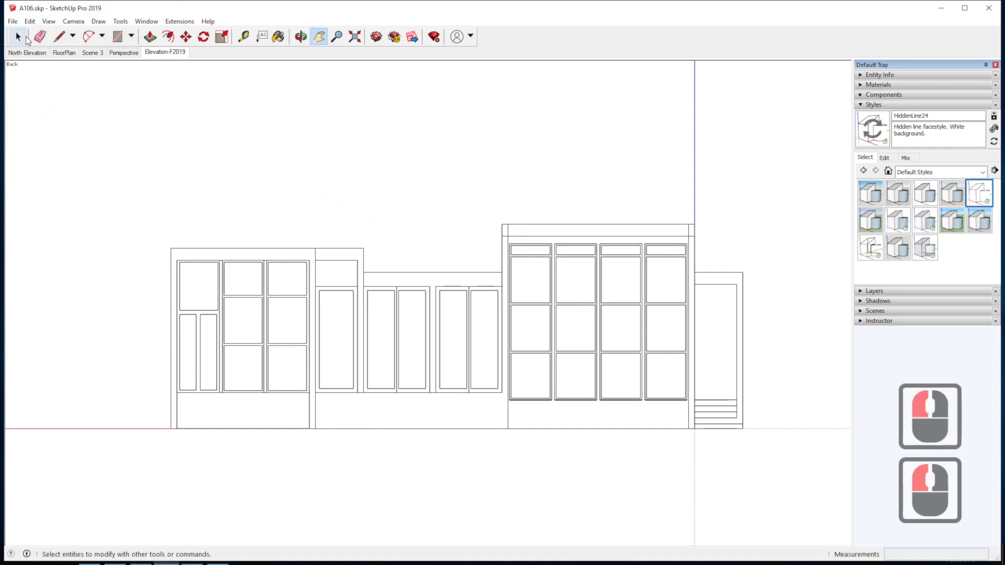
{"action": "left_click", "coordinate": [49, 21]}
{"action": "left_click", "coordinate": [61, 106]}
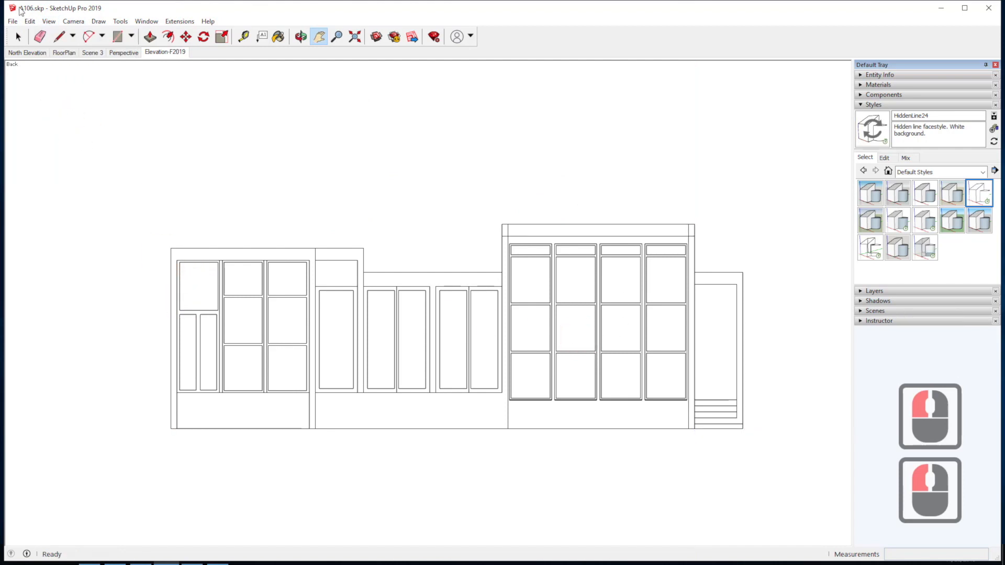
Turn off the display of section fill and section cuts.
{"action": "left_click", "coordinate": [52, 22]}
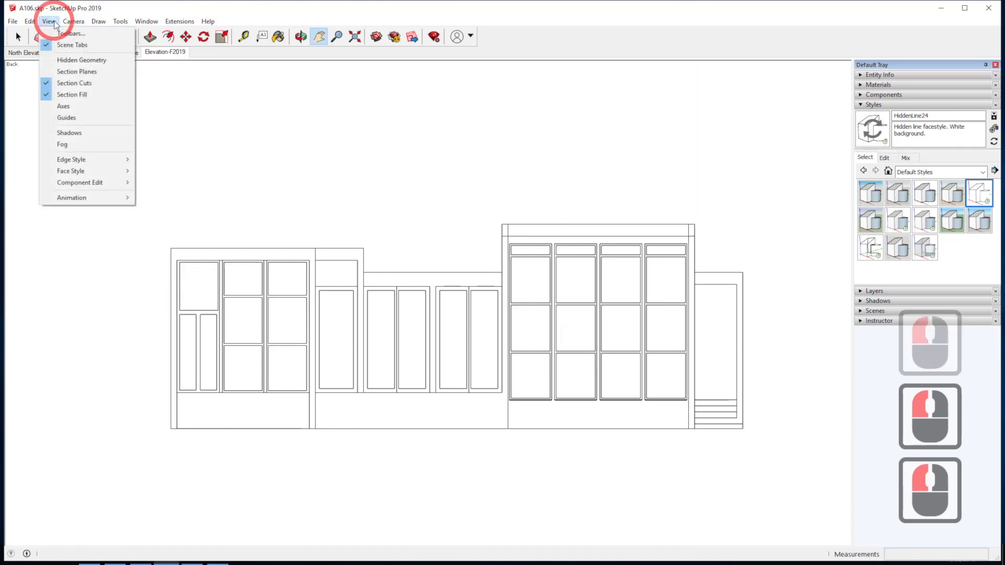
{"action": "left_click", "coordinate": [58, 95]}
{"action": "left_click", "coordinate": [49, 21]}
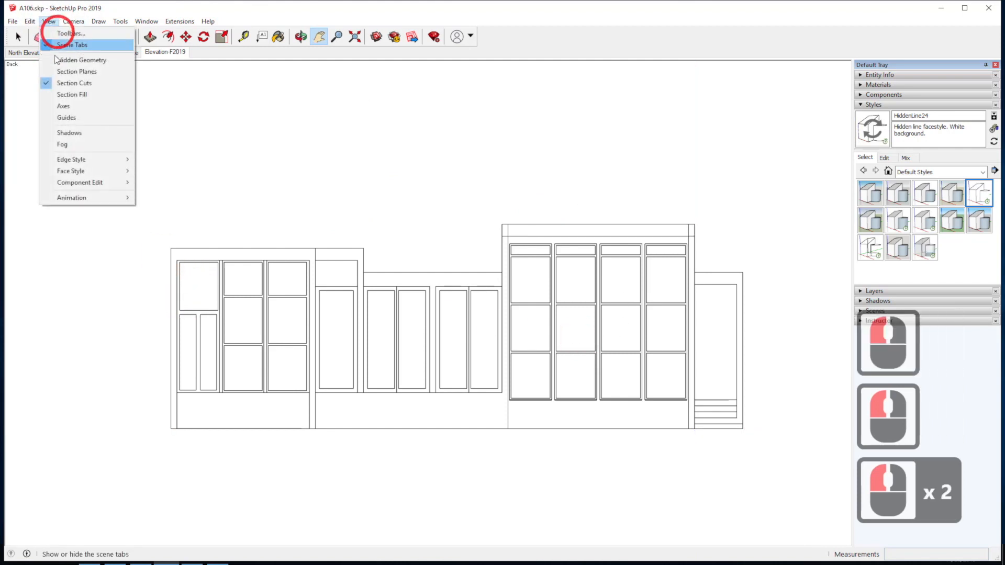
{"action": "left_click", "coordinate": [47, 83]}
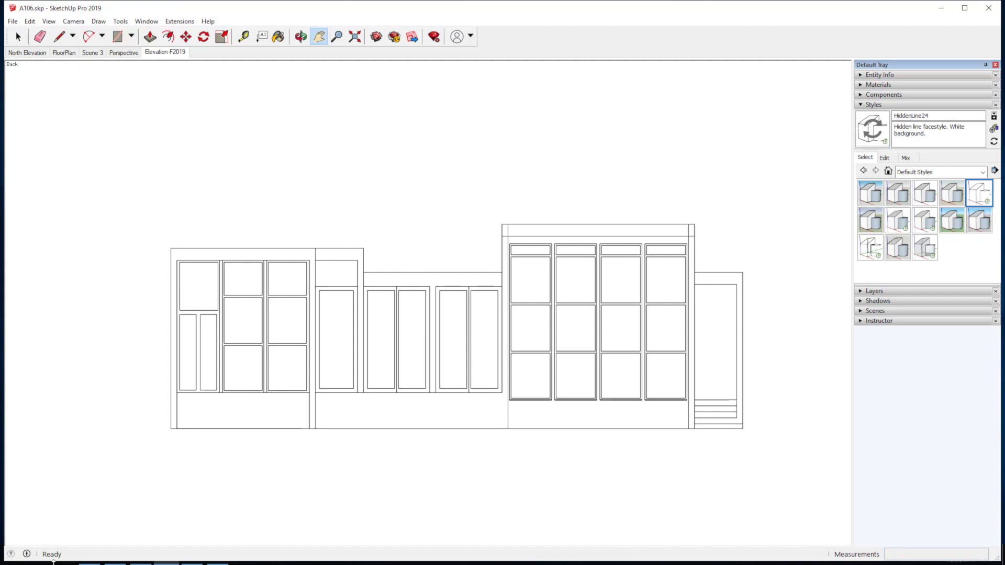
Switch to Chrome, review the SketchUp 4.4 [Styles for Photoshop] tutorial's export instructions, and return to the SketchUp model.
{"action": "left_click", "coordinate": [964, 8]}
{"action": "left_click", "coordinate": [90, 554]}
{"action": "left_click", "coordinate": [96, 13]}
{"action": "mouse_move", "coordinate": [539, 186]}
{"action": "mouse_move", "coordinate": [579, 266]}
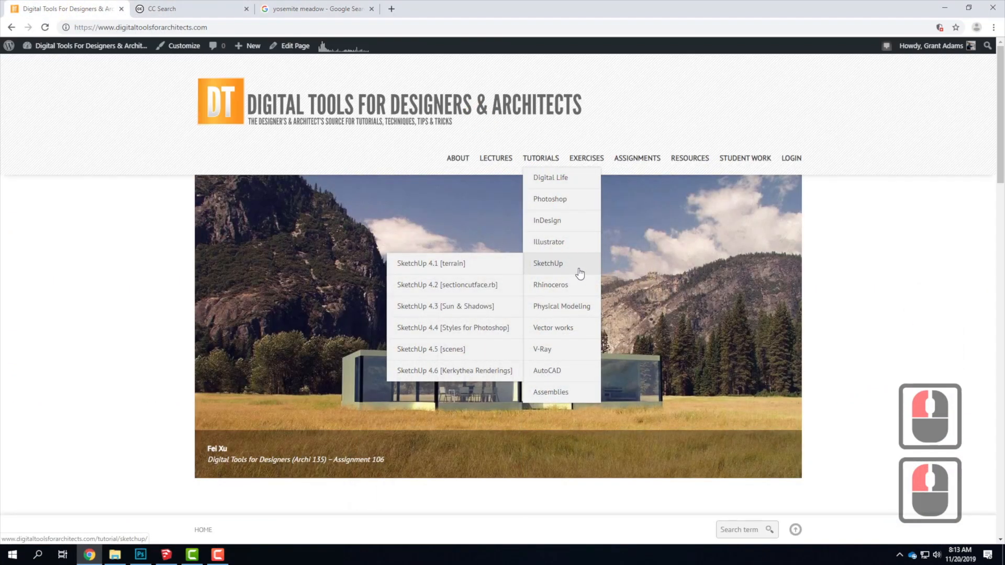
{"action": "left_click", "coordinate": [438, 329]}
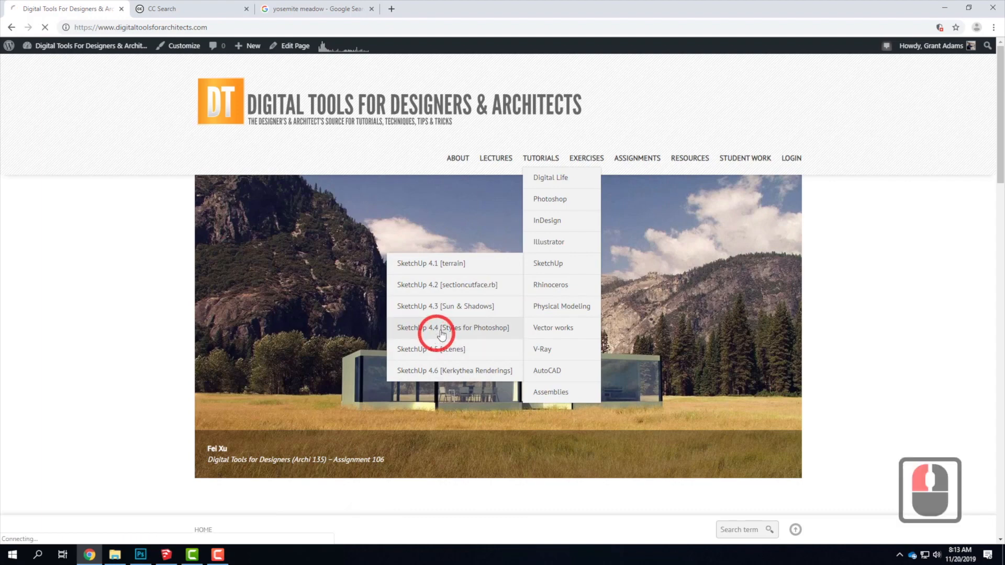
{"action": "scroll", "coordinate": [377, 278], "scroll_direction": "down", "scroll_amount": 4}
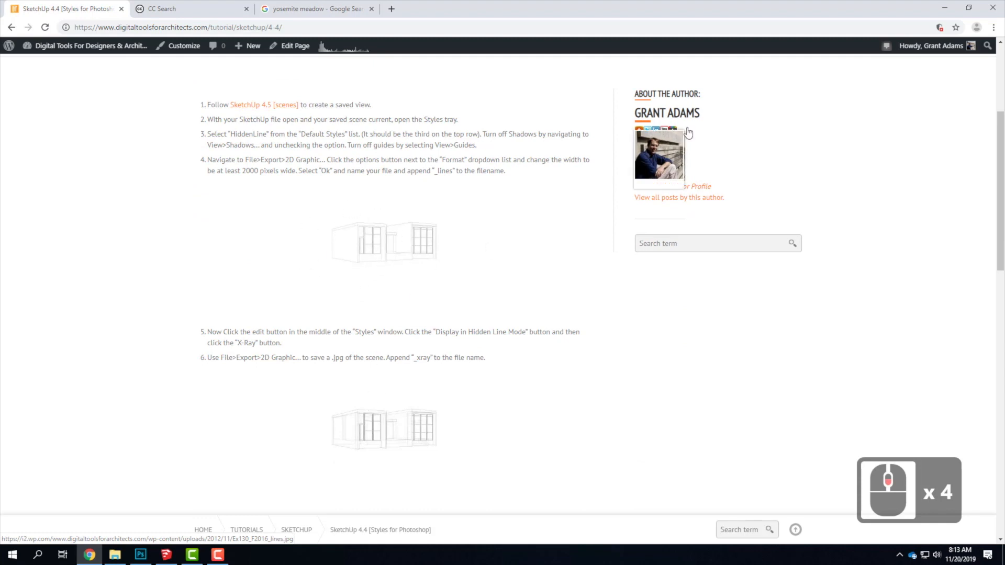
{"action": "left_click", "coordinate": [944, 7]}
{"action": "left_click", "coordinate": [580, 80]}
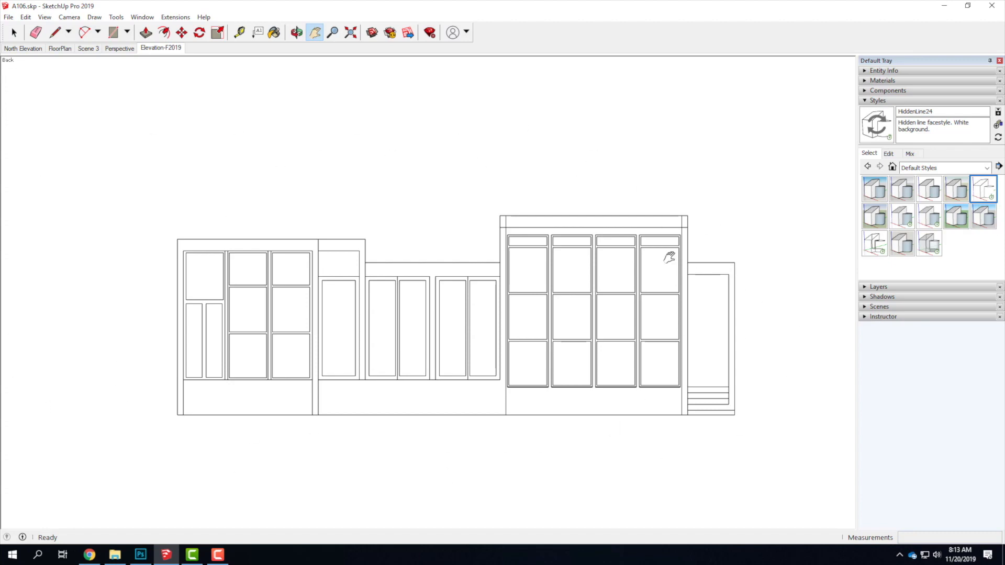
Start a 2D graphic export and browse OneDrive to the A106 folder within Live Demonstrations, Live - A135 Exercises.
{"action": "left_click", "coordinate": [9, 17]}
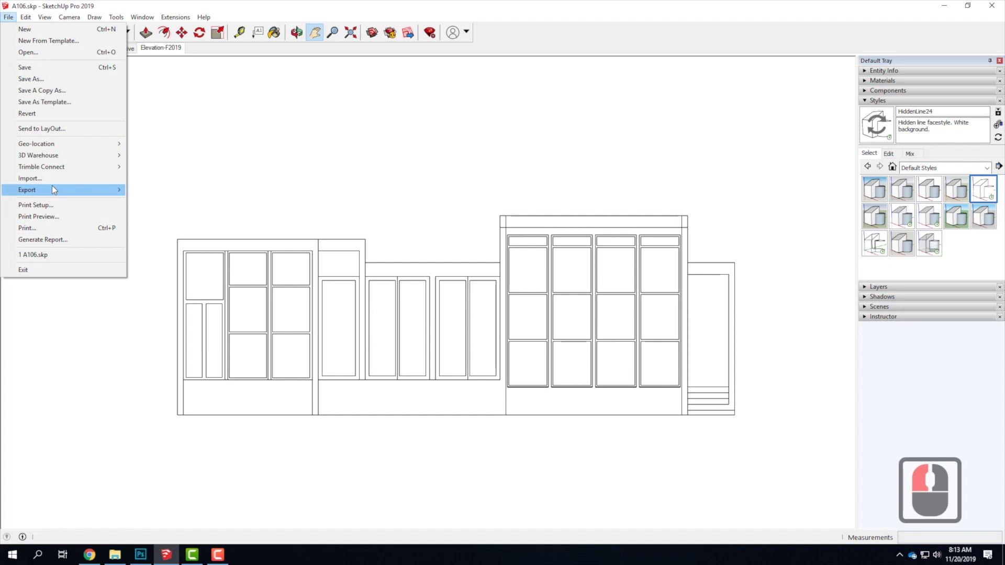
{"action": "mouse_move", "coordinate": [49, 189]}
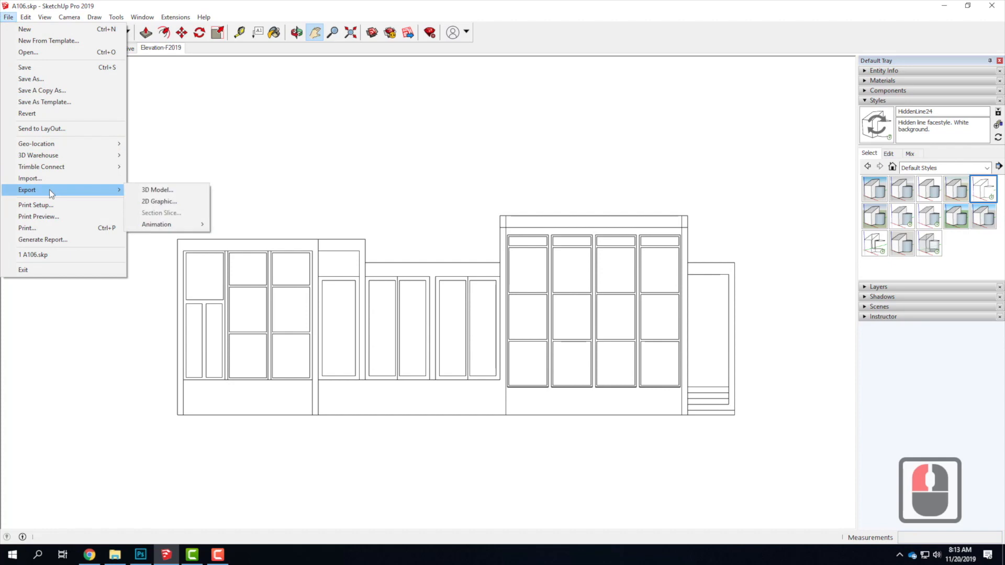
{"action": "left_click", "coordinate": [180, 202]}
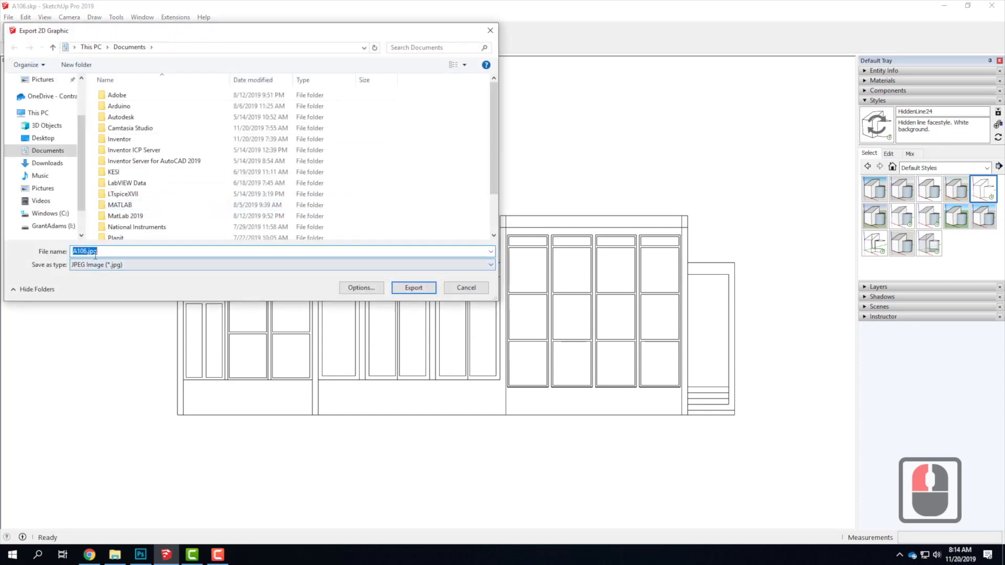
{"action": "left_click", "coordinate": [47, 97]}
{"action": "double_click", "coordinate": [132, 164]}
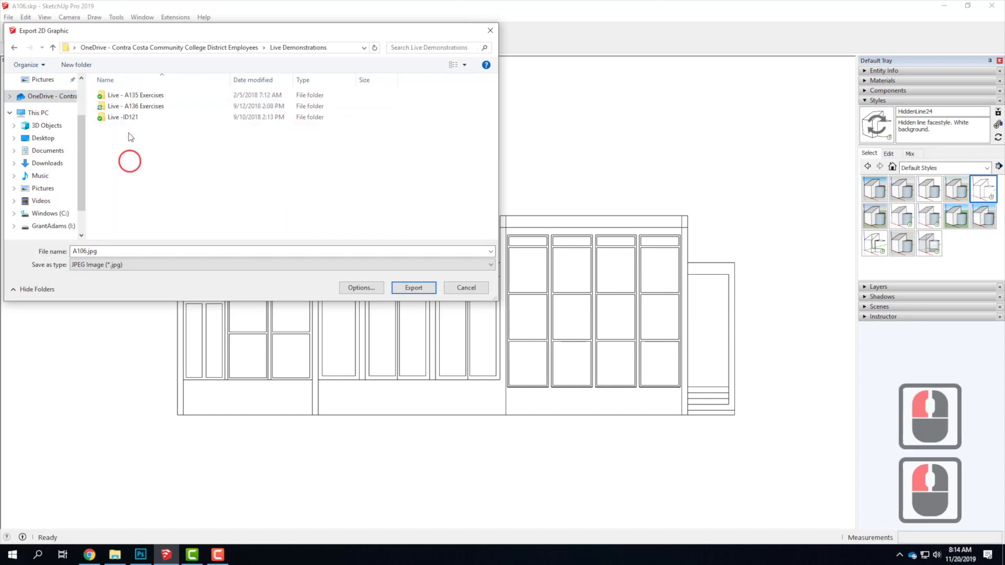
{"action": "double_click", "coordinate": [131, 95]}
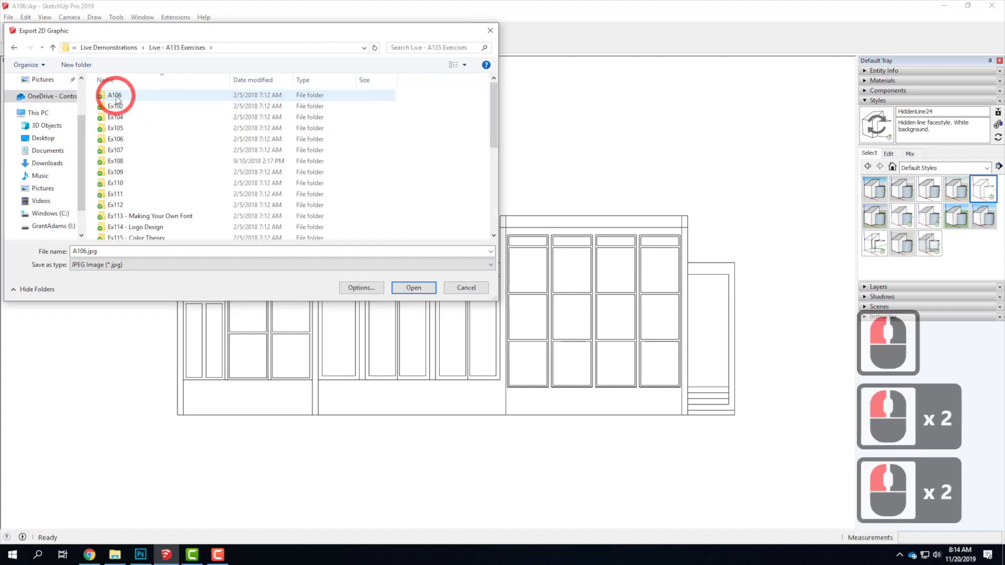
{"action": "double_click", "coordinate": [114, 94]}
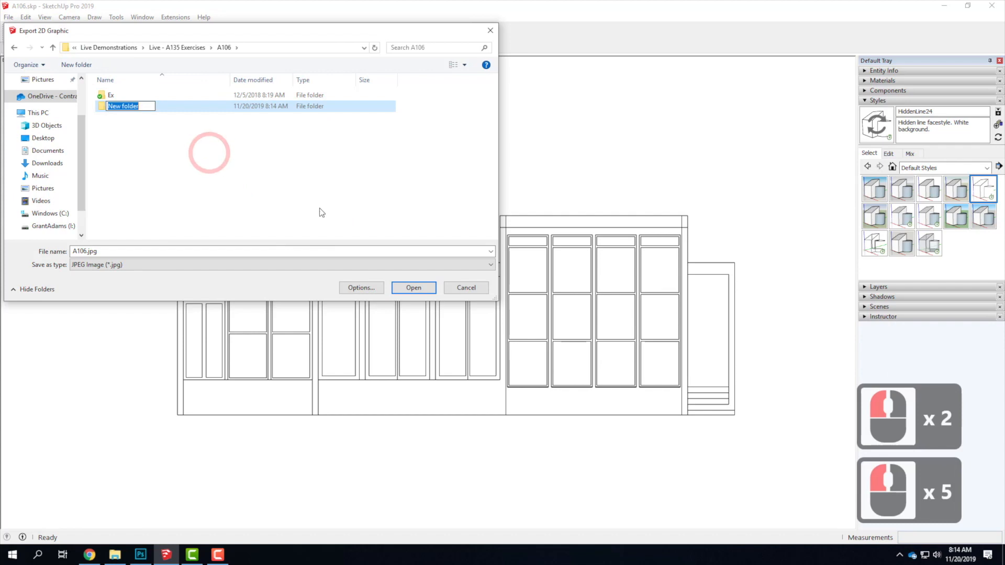
Name the new folder inside A106 F2019 and open it.
{"action": "type", "text": "F219"}
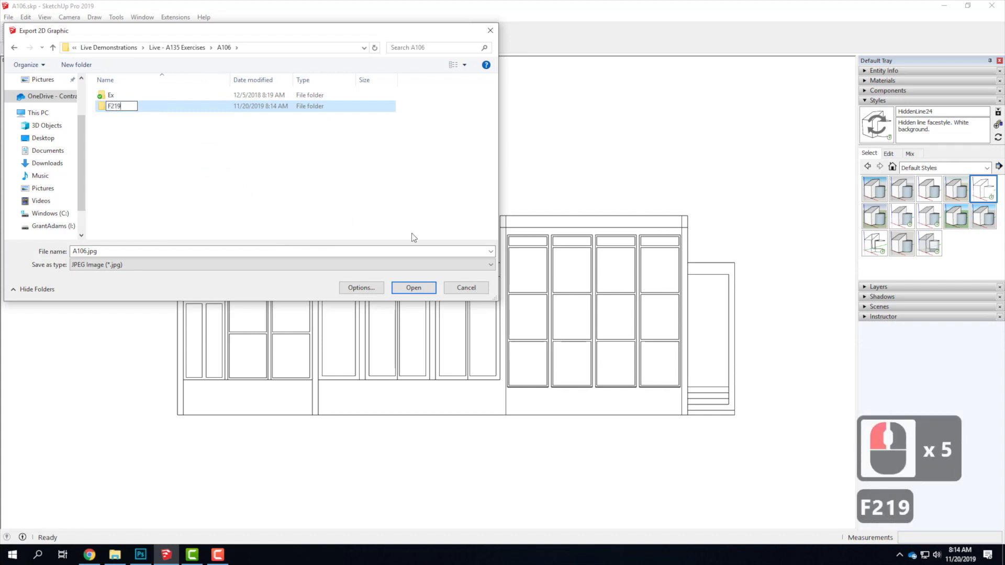
{"action": "key", "text": "BackSpace"}
{"action": "key", "text": "BackSpace"}
{"action": "type", "text": "019"}
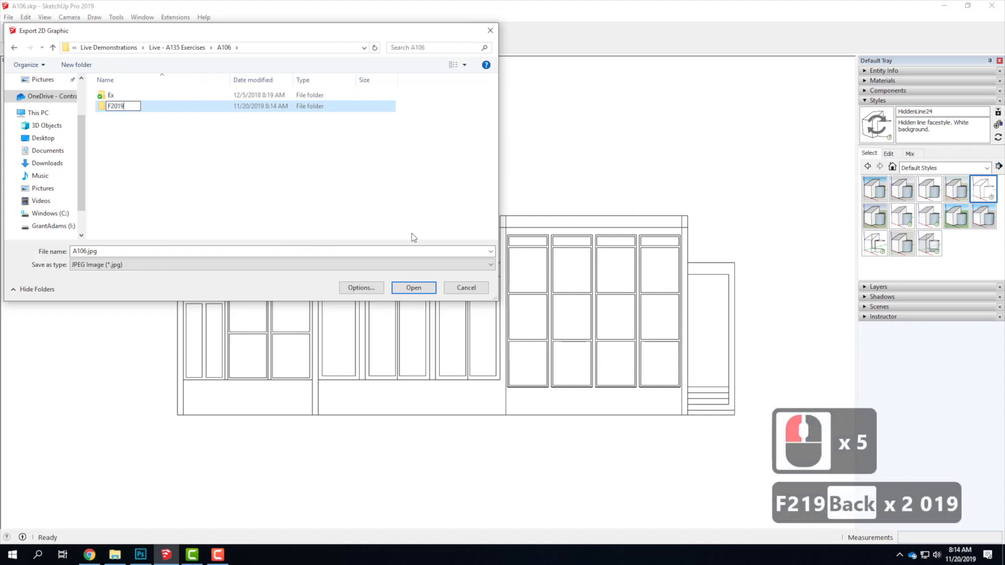
{"action": "double_click", "coordinate": [173, 105]}
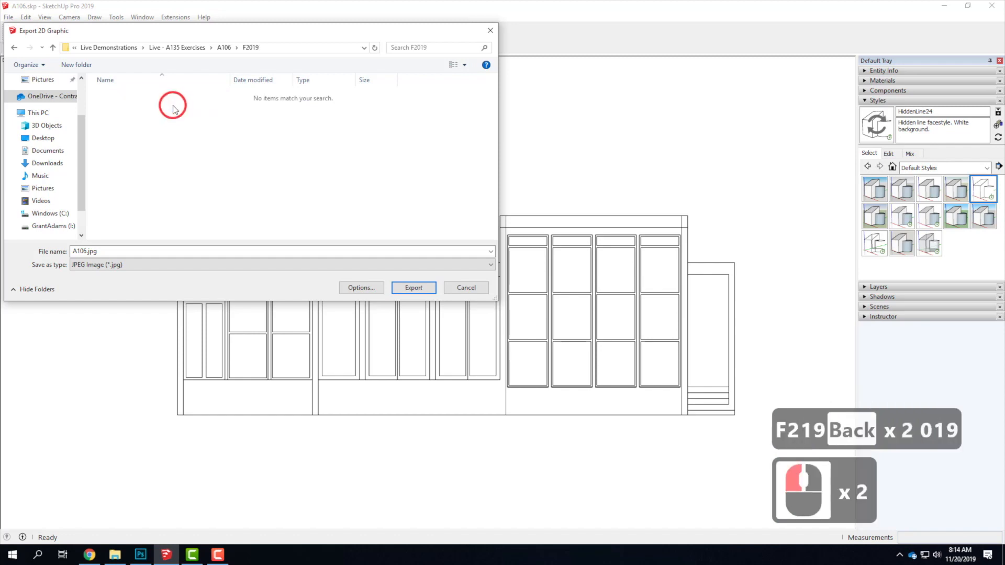
Create a subfolder named Elevation inside F2019 and open it as the export location.
{"action": "left_click", "coordinate": [77, 64]}
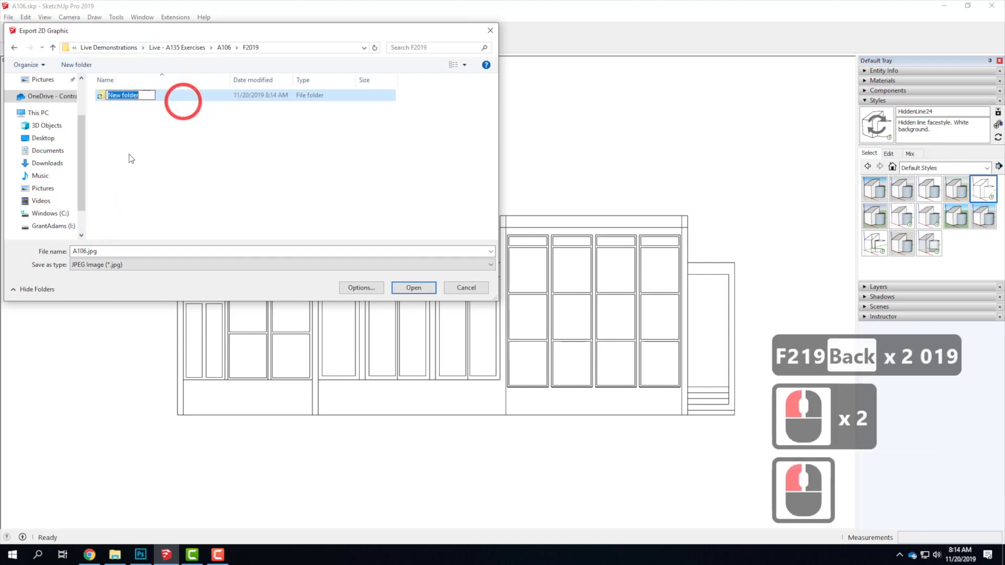
{"action": "type", "text": "Elevation"}
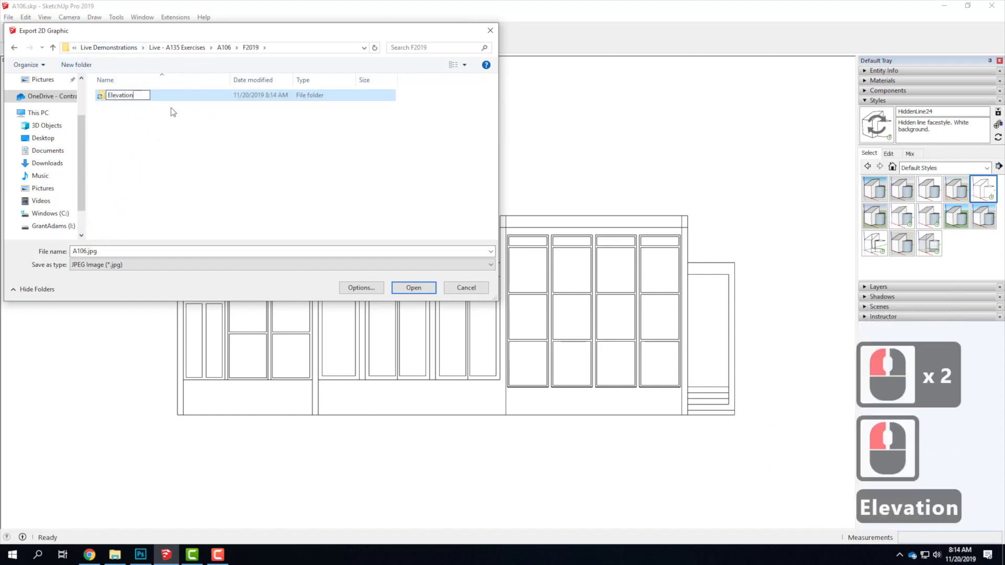
{"action": "key", "text": "Return"}
{"action": "double_click", "coordinate": [139, 95]}
Replace the base name of the JPEG export file with Elevation01_, keeping the .jpg extension.
{"action": "triple_click", "coordinate": [85, 251]}
{"action": "left_click", "coordinate": [85, 251]}
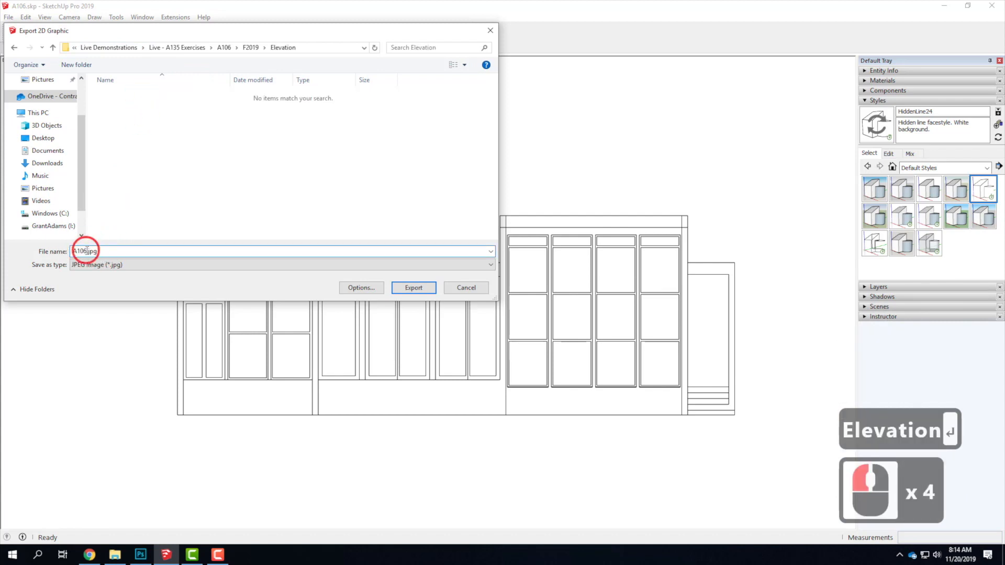
{"action": "left_click", "coordinate": [53, 249]}
{"action": "type", "text": "E;eva"}
{"action": "key", "text": "BackSpace"}
{"action": "key", "text": "BackSpace"}
{"action": "key", "text": "BackSpace"}
{"action": "key", "text": "BackSpace"}
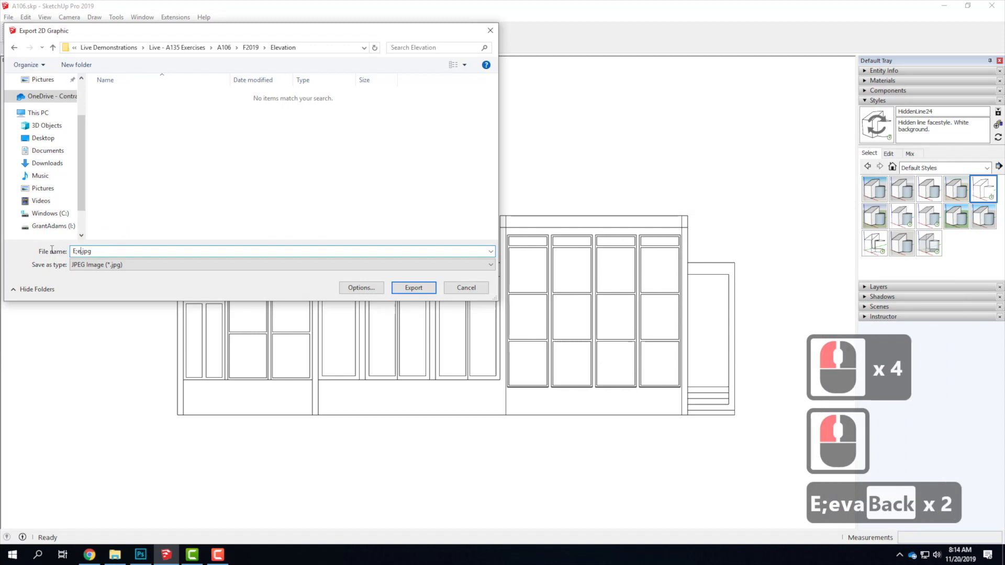
{"action": "type", "text": "levation01"}
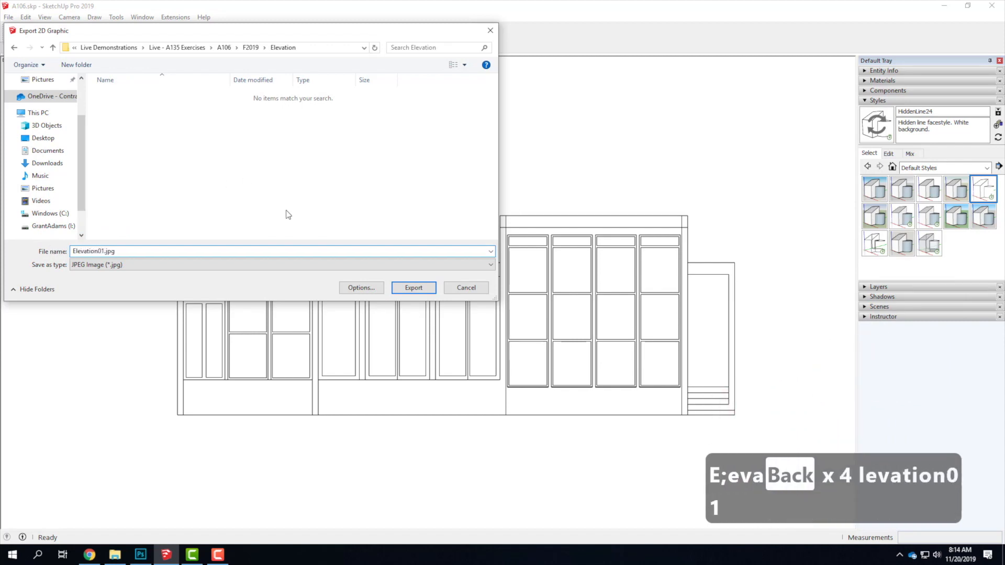
{"action": "type", "text": "_"}
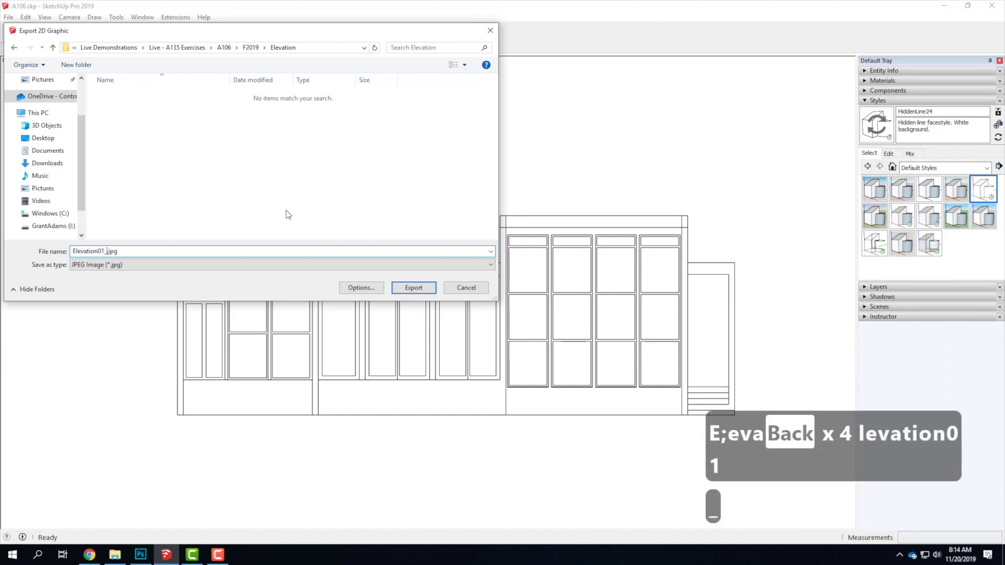
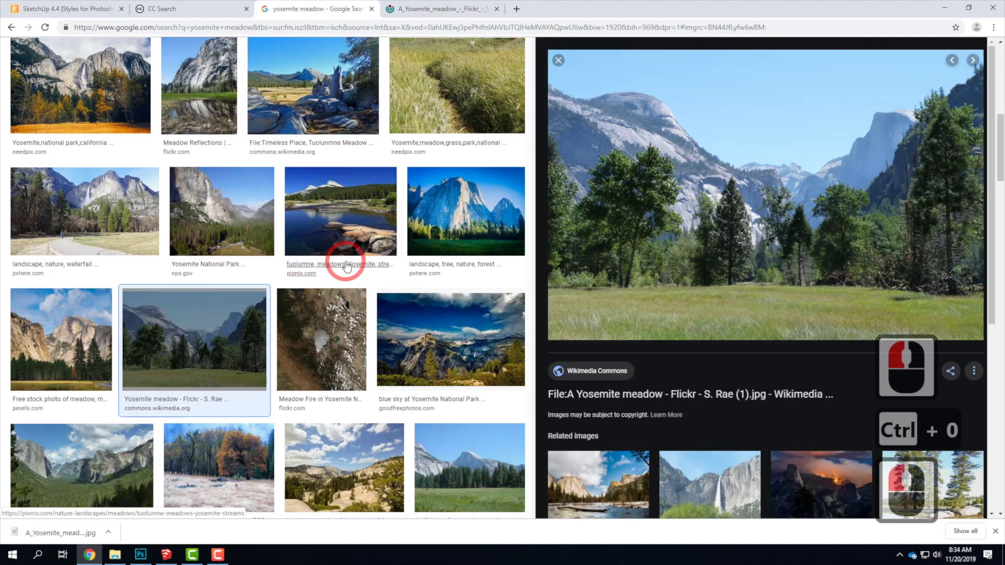
Look through the Yosemite meadow image search results for other candidate background photos.
{"action": "scroll", "coordinate": [346, 266], "scroll_direction": "down", "scroll_amount": 1}
{"action": "scroll", "coordinate": [347, 267], "scroll_direction": "down", "scroll_amount": 6}
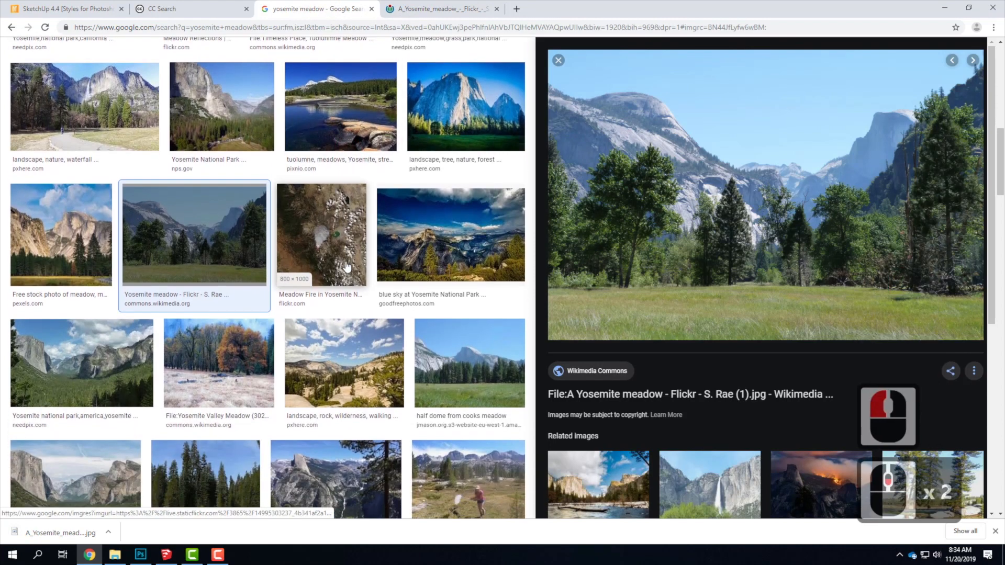
{"action": "scroll", "coordinate": [347, 267], "scroll_direction": "down", "scroll_amount": 6}
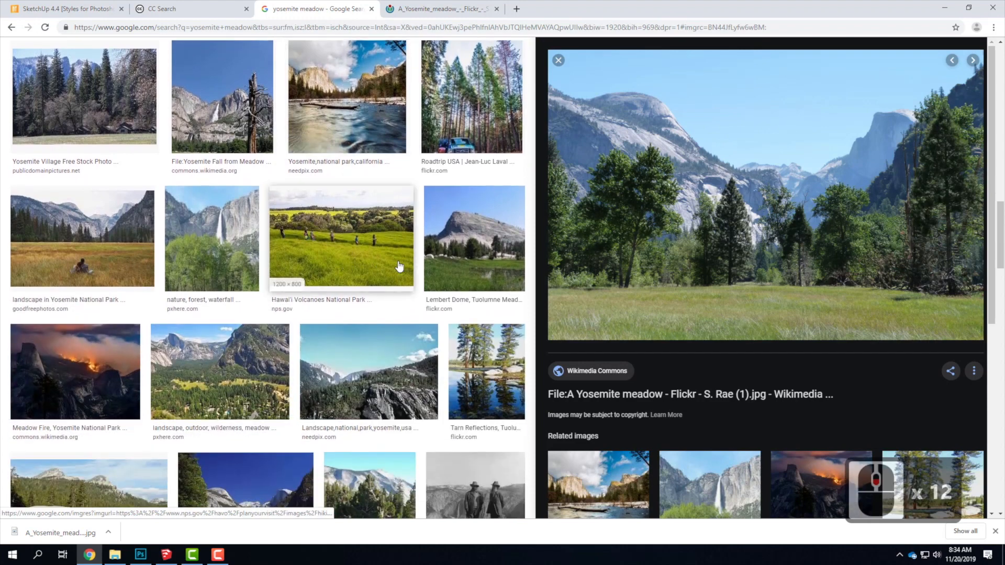
{"action": "scroll", "coordinate": [399, 265], "scroll_direction": "down", "scroll_amount": 2}
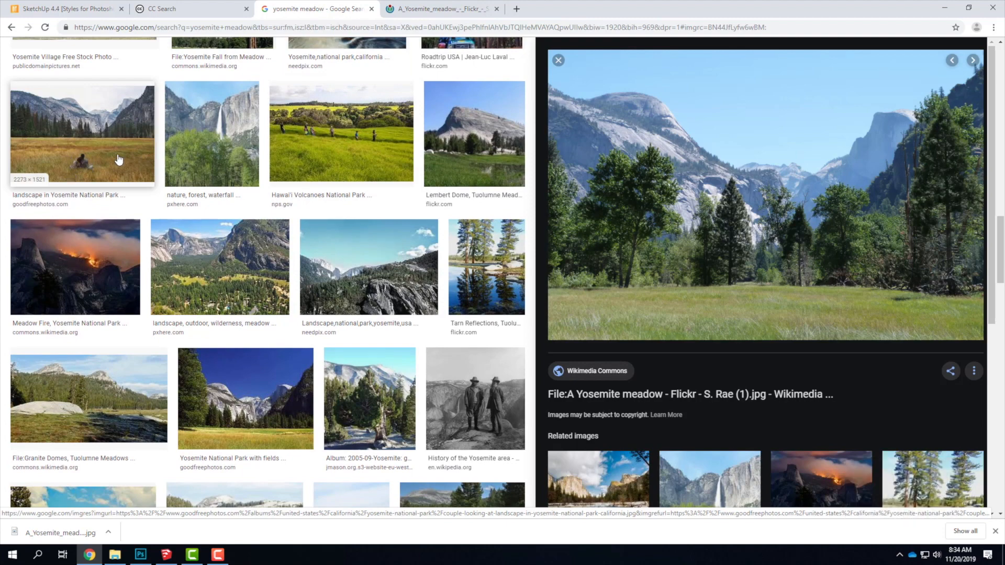
{"action": "scroll", "coordinate": [94, 157], "scroll_direction": "down", "scroll_amount": 2}
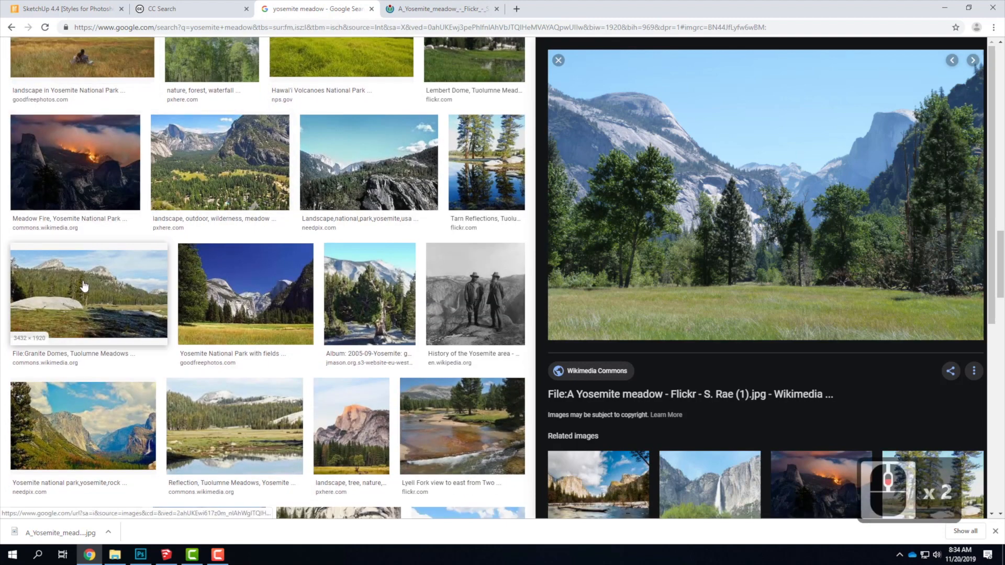
{"action": "scroll", "coordinate": [199, 399], "scroll_direction": "down", "scroll_amount": 2}
{"action": "scroll", "coordinate": [199, 400], "scroll_direction": "down", "scroll_amount": 6}
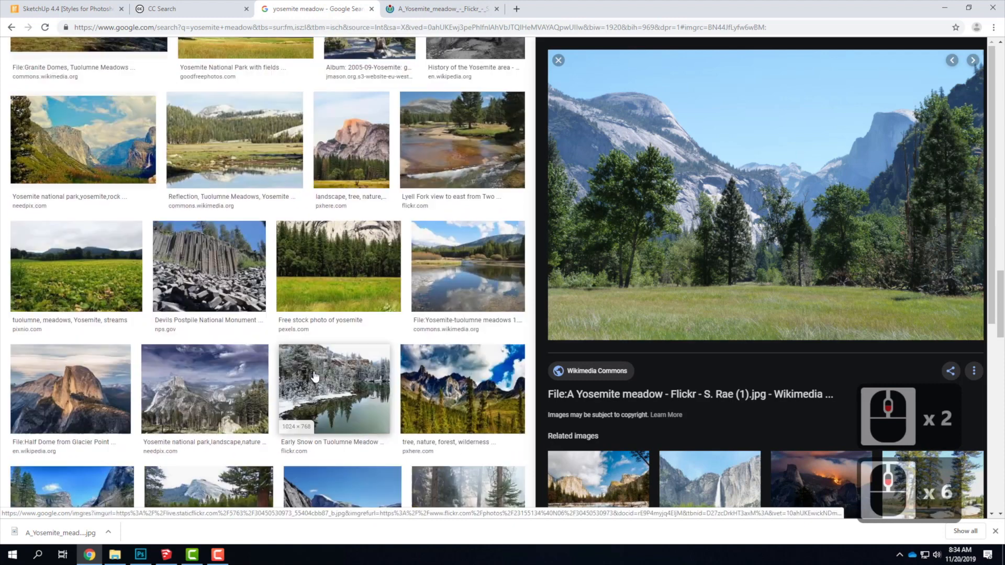
{"action": "scroll", "coordinate": [387, 354], "scroll_direction": "down", "scroll_amount": 6}
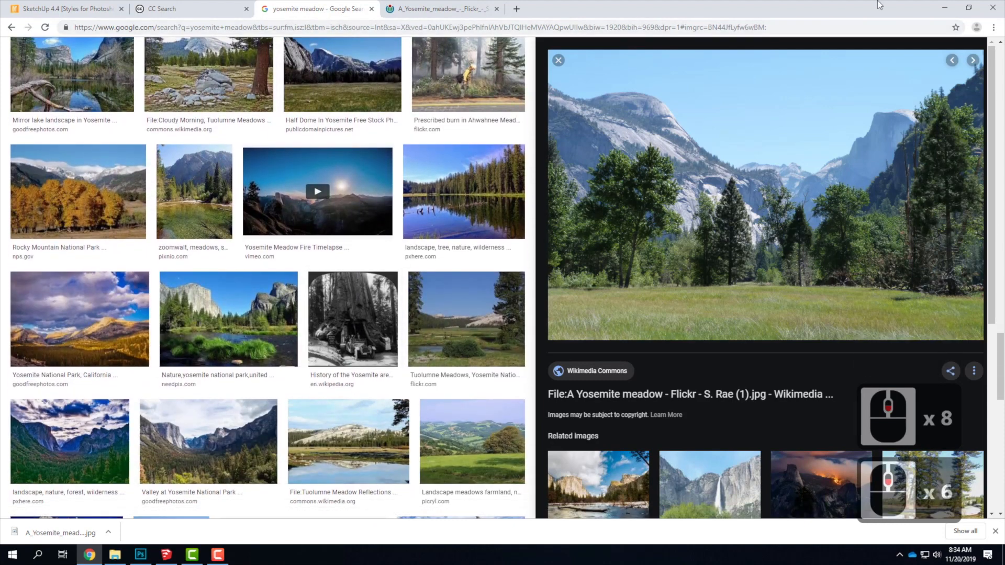
Switch to Photoshop and set the elevation's canvas height to 40 inches, anchored at bottom center so the extra space is added above.
{"action": "left_click", "coordinate": [948, 10]}
{"action": "left_click", "coordinate": [695, 386]}
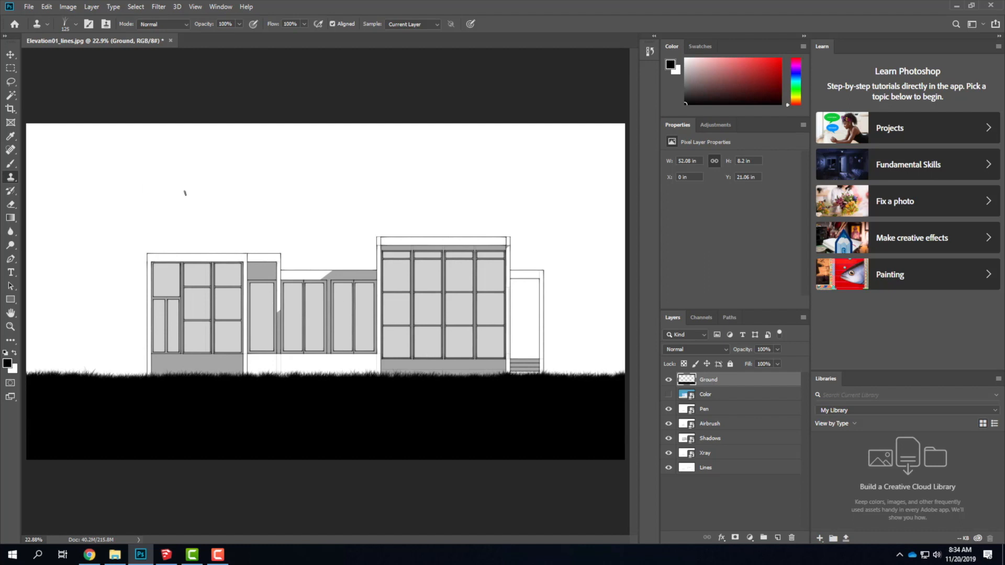
{"action": "left_click", "coordinate": [67, 7]}
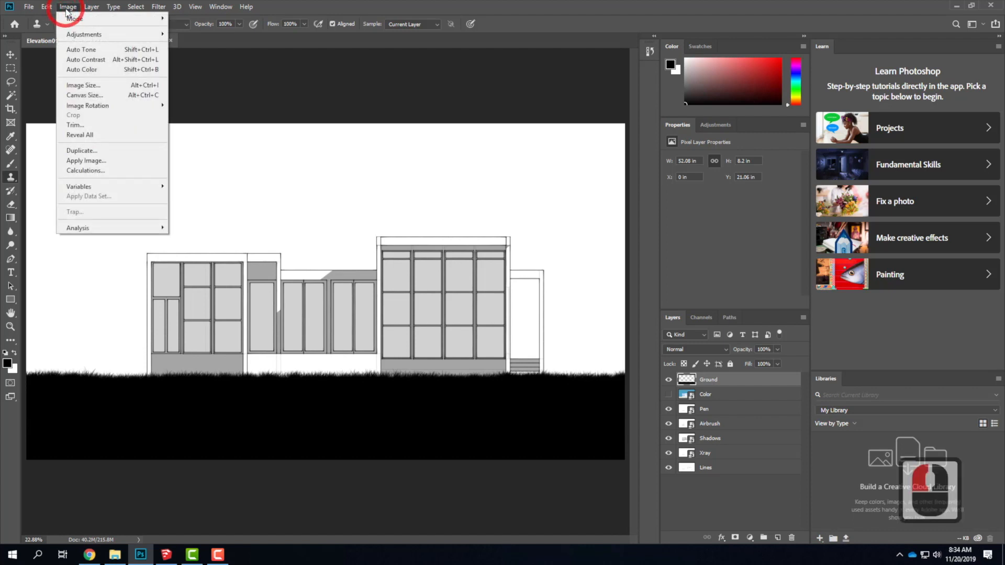
{"action": "left_click", "coordinate": [72, 96]}
{"action": "left_click_drag", "start_coordinate": [471, 105], "coordinate": [327, 93]}
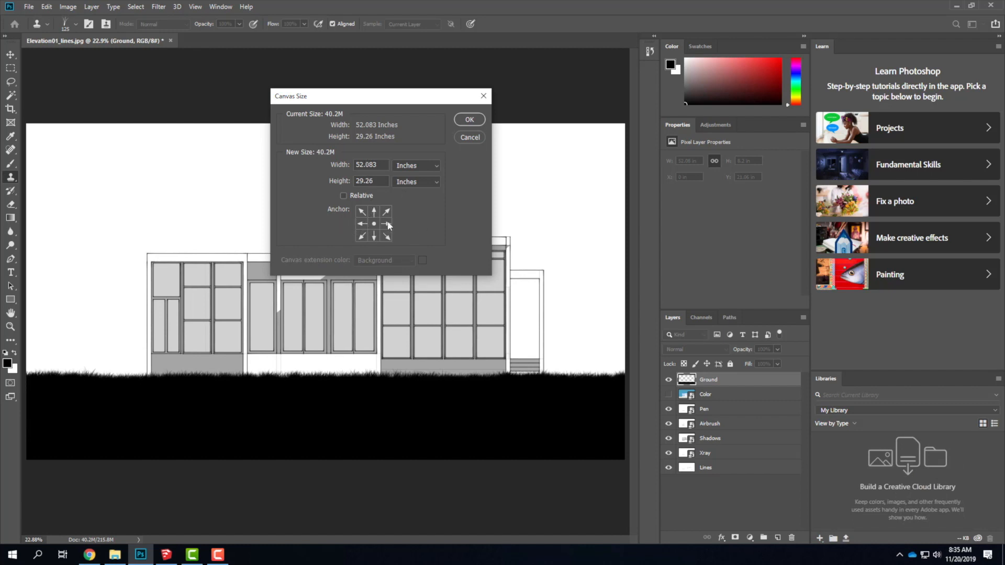
{"action": "left_click", "coordinate": [374, 237]}
{"action": "left_click", "coordinate": [336, 180]}
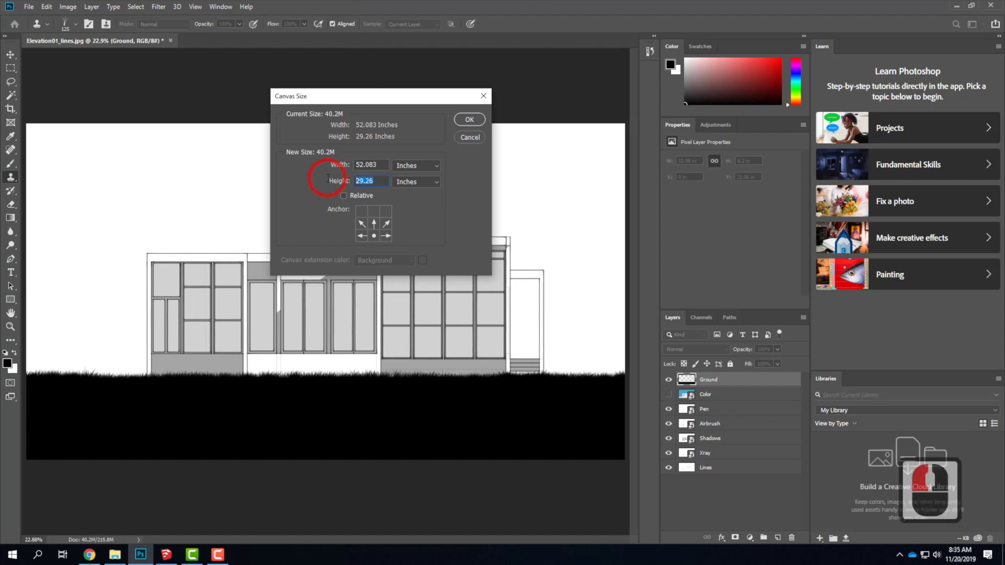
{"action": "type", "text": "40"}
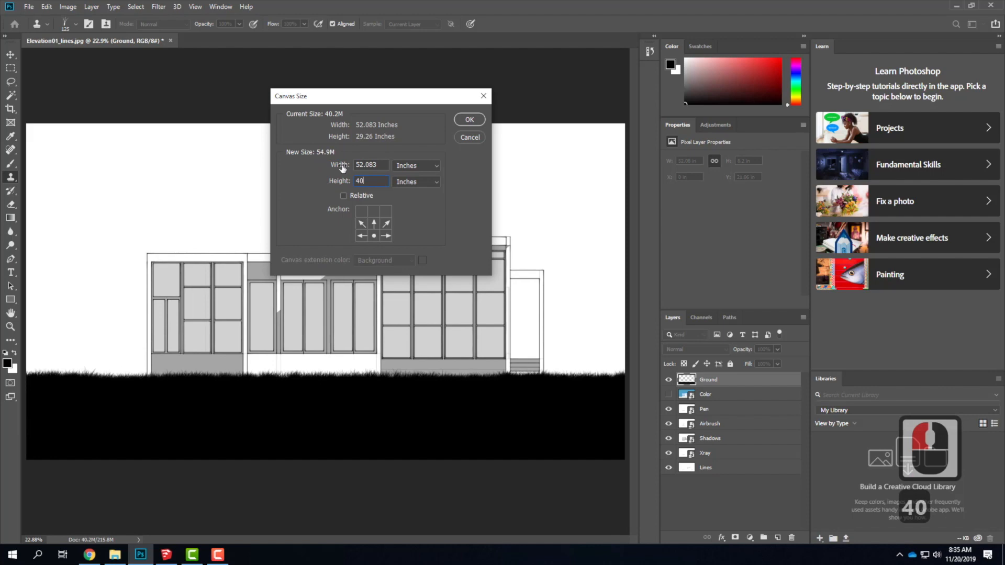
{"action": "key", "text": "Tab"}
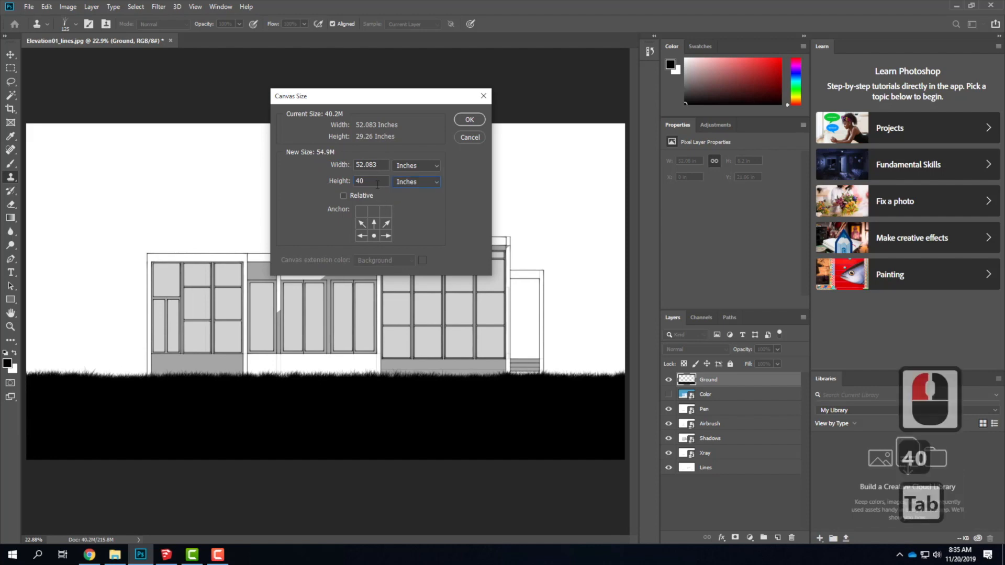
{"action": "left_click", "coordinate": [471, 118]}
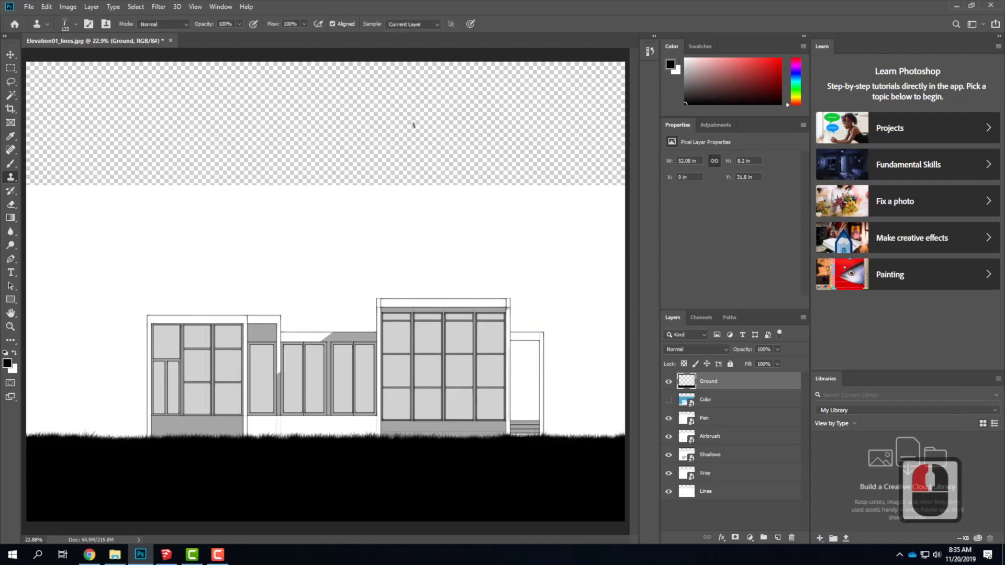
Place the Yosemite meadow photo from the Elevation folder as an embedded image and scale it proportionally to about 219% to span the canvas width.
{"action": "left_click", "coordinate": [28, 7]}
{"action": "left_click", "coordinate": [106, 205]}
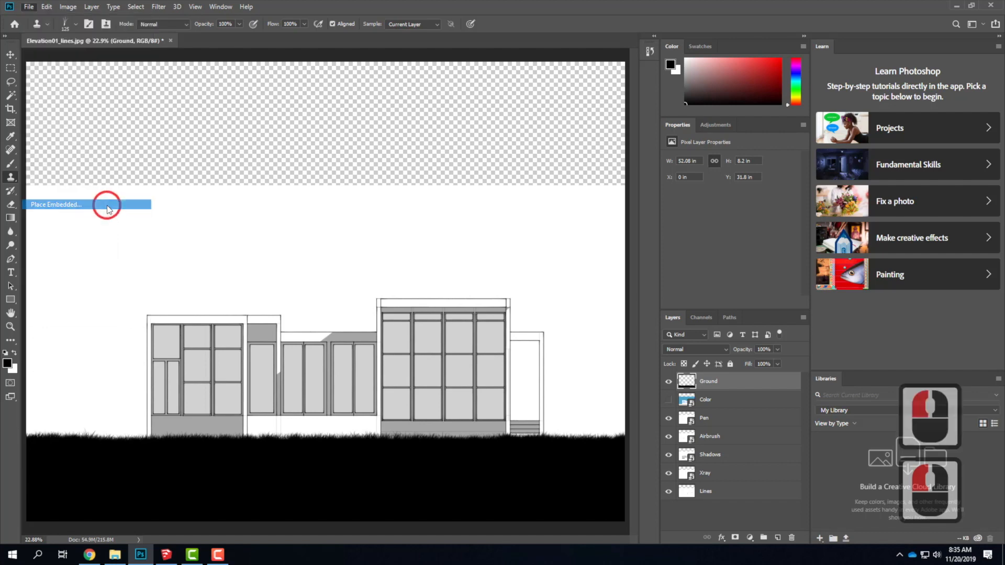
{"action": "left_click", "coordinate": [106, 83]}
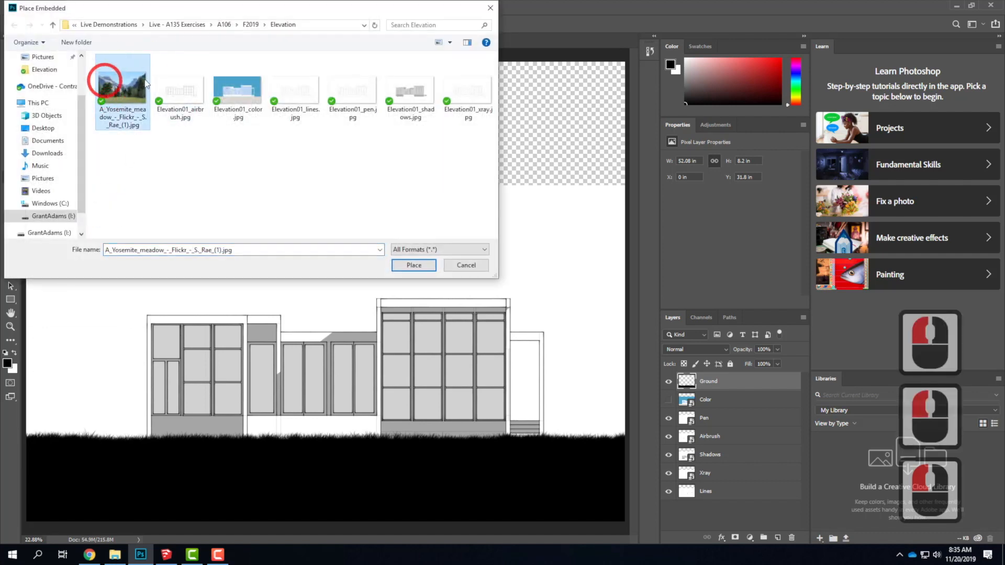
{"action": "left_click", "coordinate": [424, 265]}
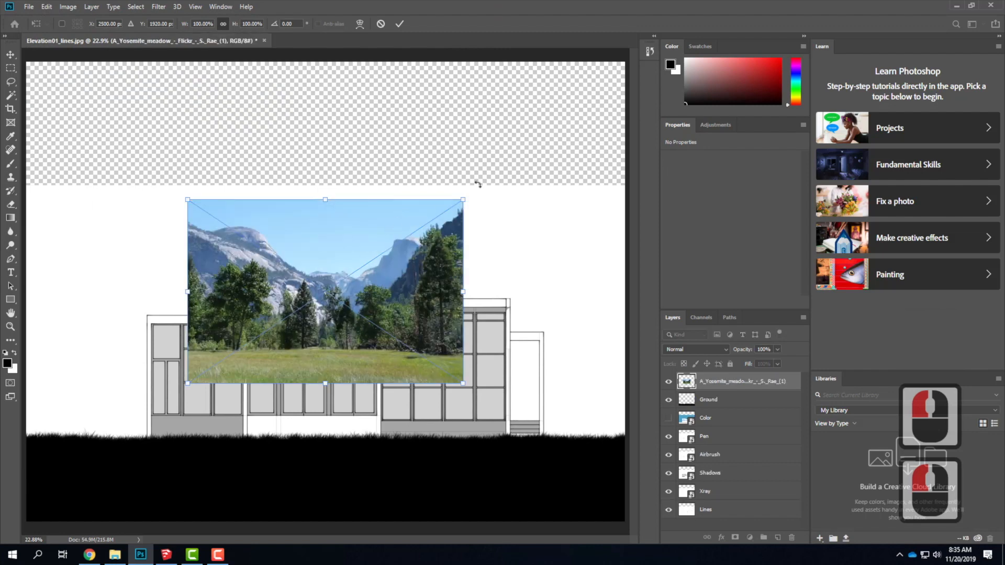
{"action": "left_click_drag", "start_coordinate": [465, 199], "coordinate": [642, 111]}
{"action": "left_click_drag", "start_coordinate": [186, 385], "coordinate": [31, 505]}
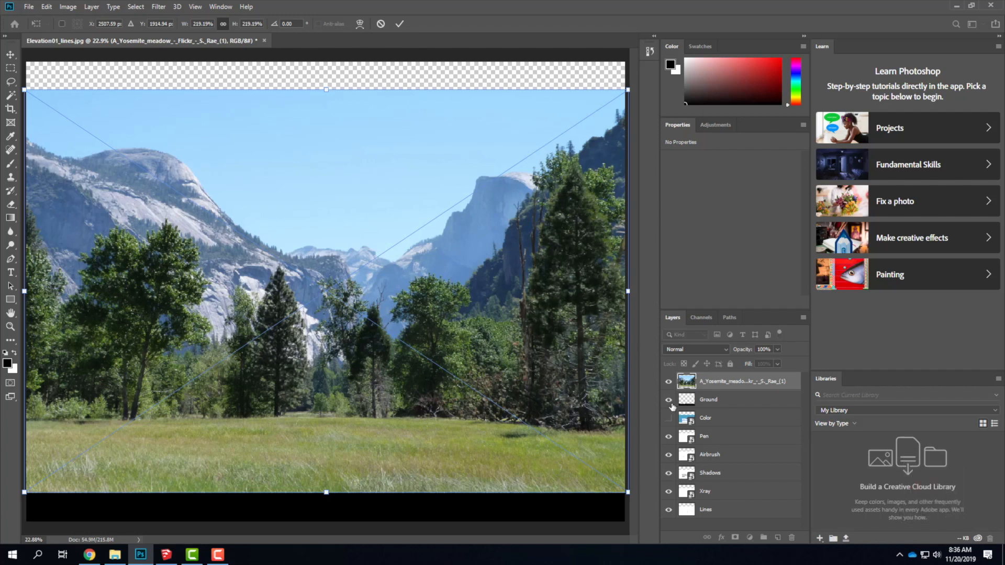
Place the Yosemite photo layer beneath the Ground layer and shift the photo to X 0 in, Y about 2.46 in.
{"action": "left_click_drag", "start_coordinate": [732, 385], "coordinate": [732, 414]}
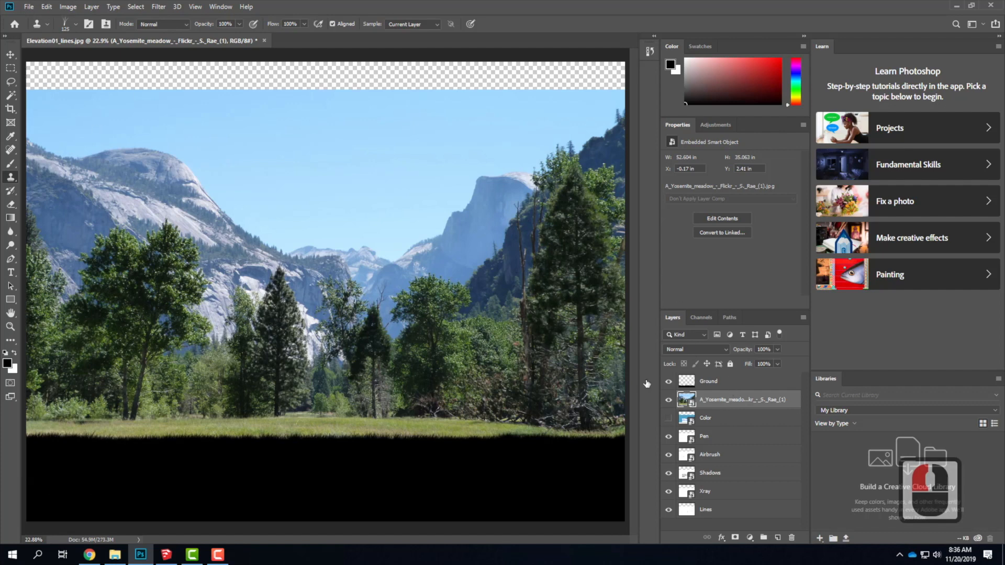
{"action": "left_click", "coordinate": [11, 54]}
{"action": "mouse_move", "coordinate": [257, 261]}
{"action": "left_mouse_down"}
{"action": "mouse_move", "coordinate": [261, 192]}
{"action": "mouse_move", "coordinate": [264, 288]}
{"action": "mouse_move", "coordinate": [262, 262]}
{"action": "left_mouse_up"}
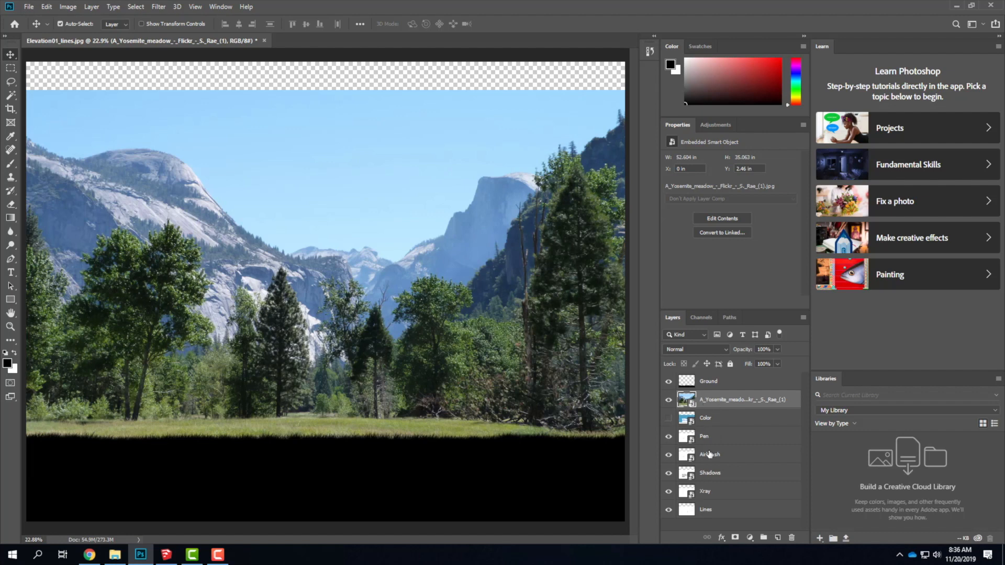
Hide the Yosemite photo layer and show the Color layer.
{"action": "left_click", "coordinate": [668, 401]}
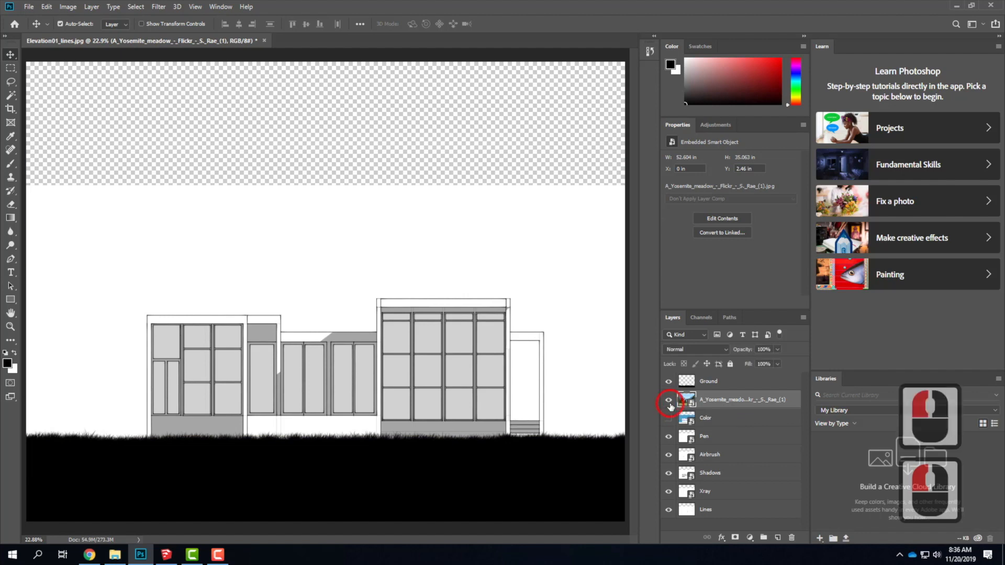
{"action": "left_click", "coordinate": [668, 400]}
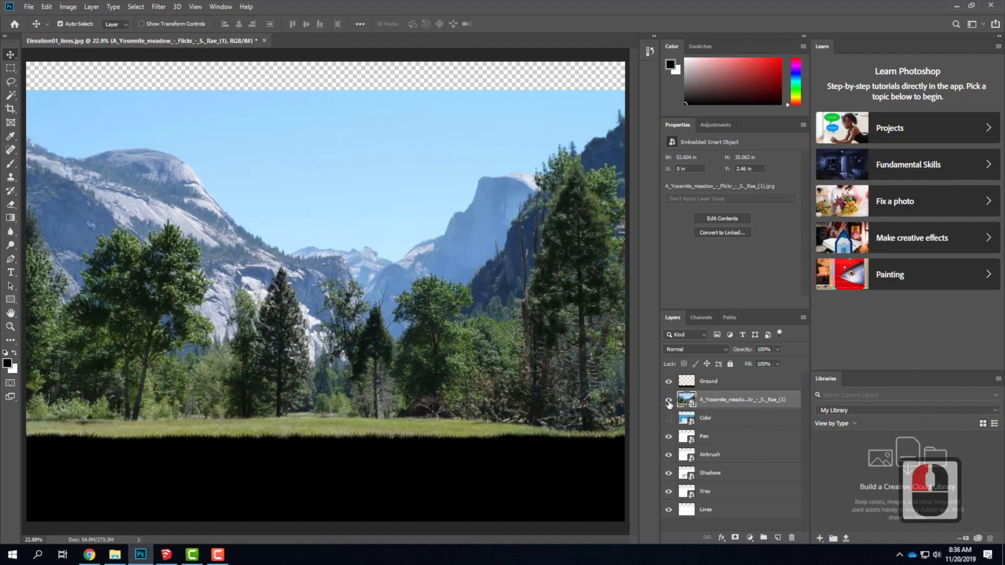
{"action": "left_click", "coordinate": [668, 400]}
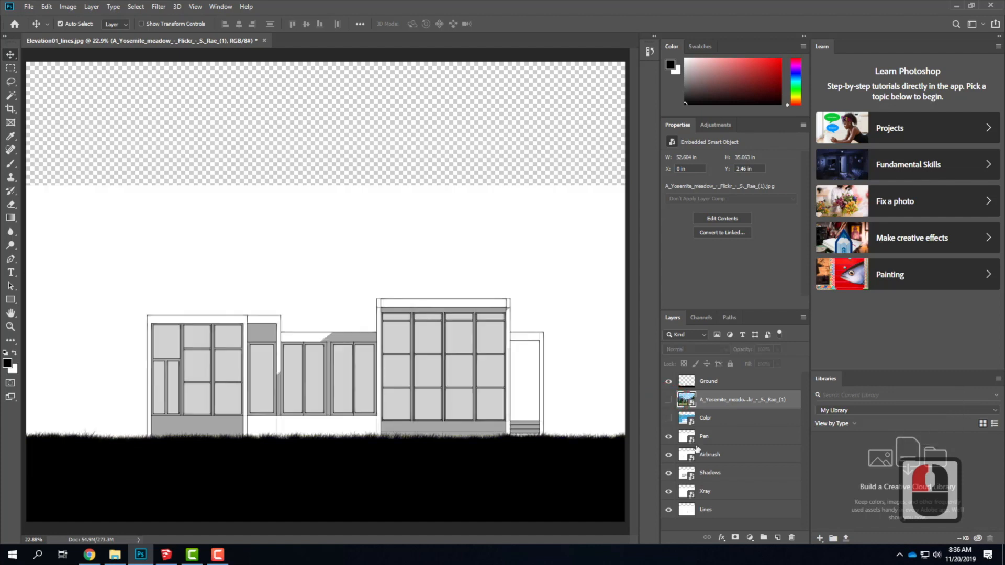
{"action": "left_click", "coordinate": [668, 418]}
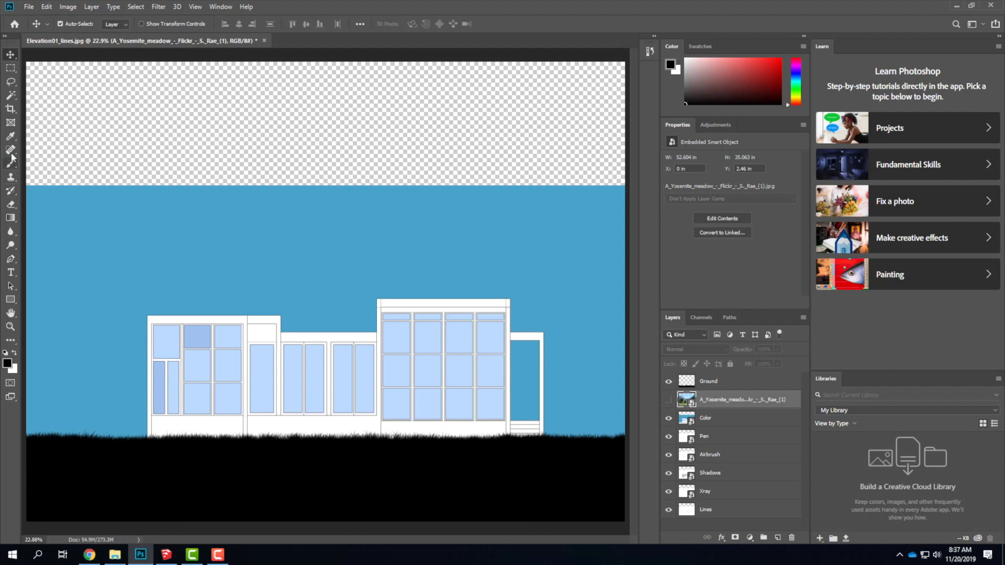
On the Color layer, select the blue sky with the Magic Wand, adding the transparent area above and the porch opening beside the building.
{"action": "left_click", "coordinate": [10, 95]}
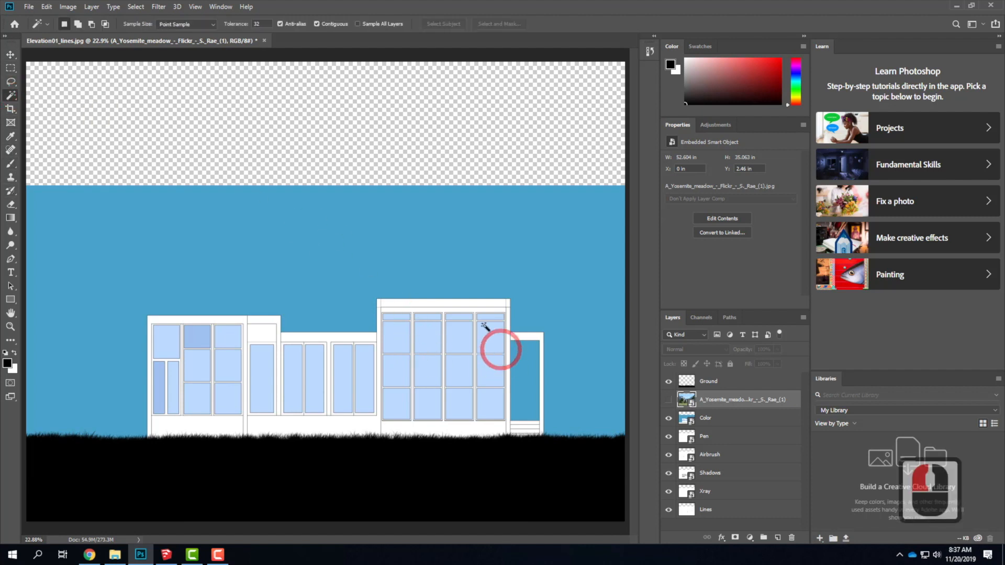
{"action": "left_click", "coordinate": [446, 239]}
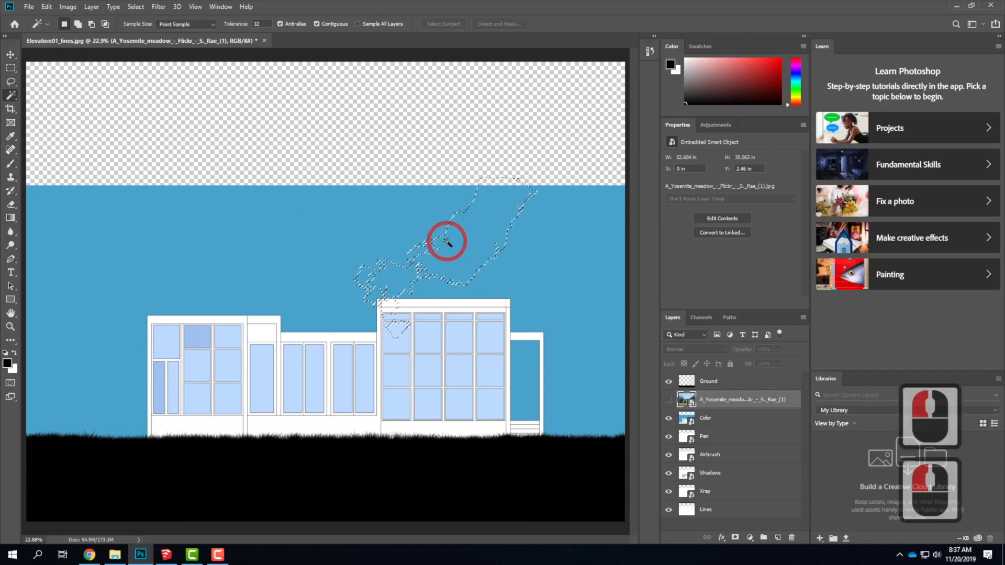
{"action": "left_click", "coordinate": [720, 417]}
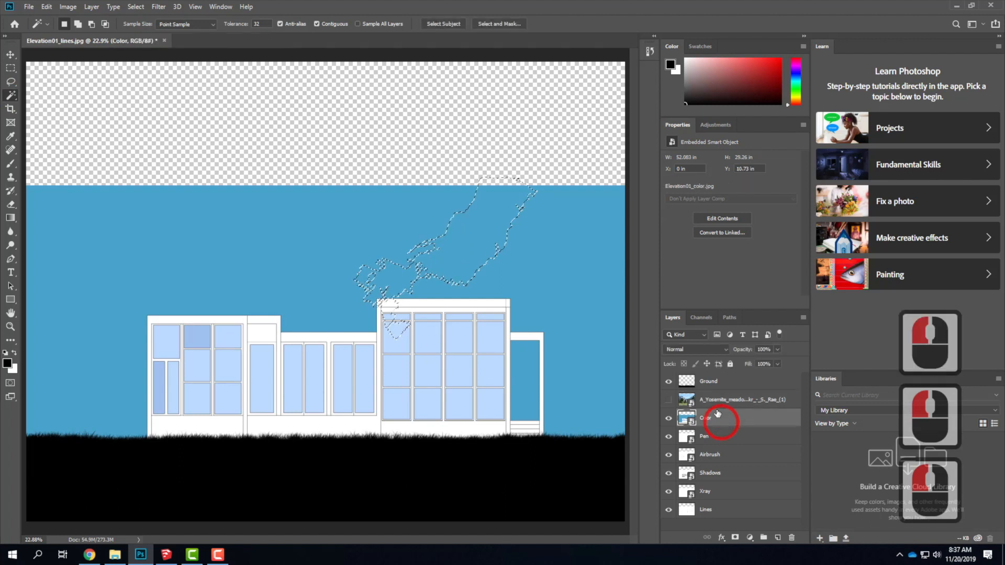
{"action": "left_click", "coordinate": [333, 251]}
{"action": "left_click", "coordinate": [330, 227]}
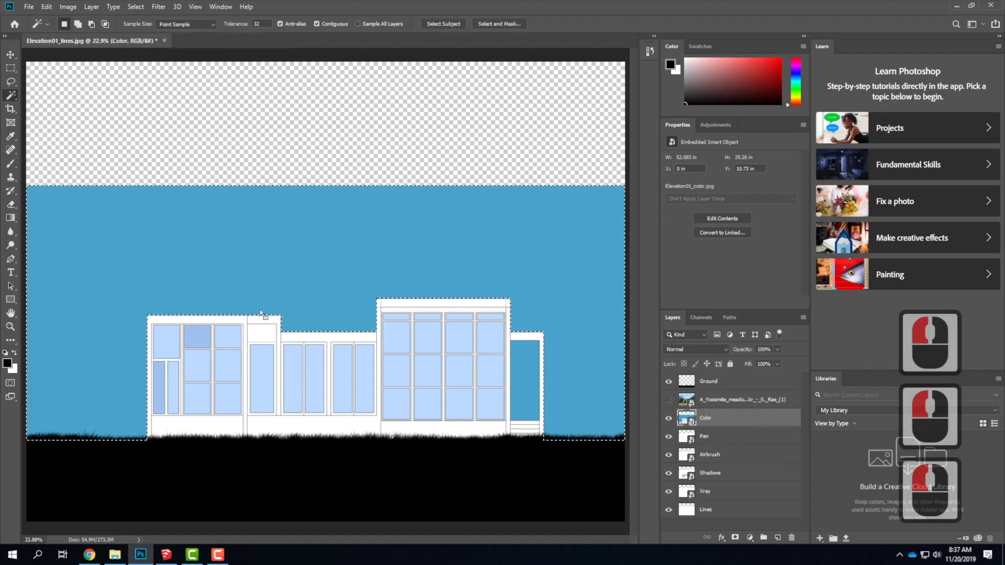
{"action": "left_click", "coordinate": [338, 120], "text": "shift"}
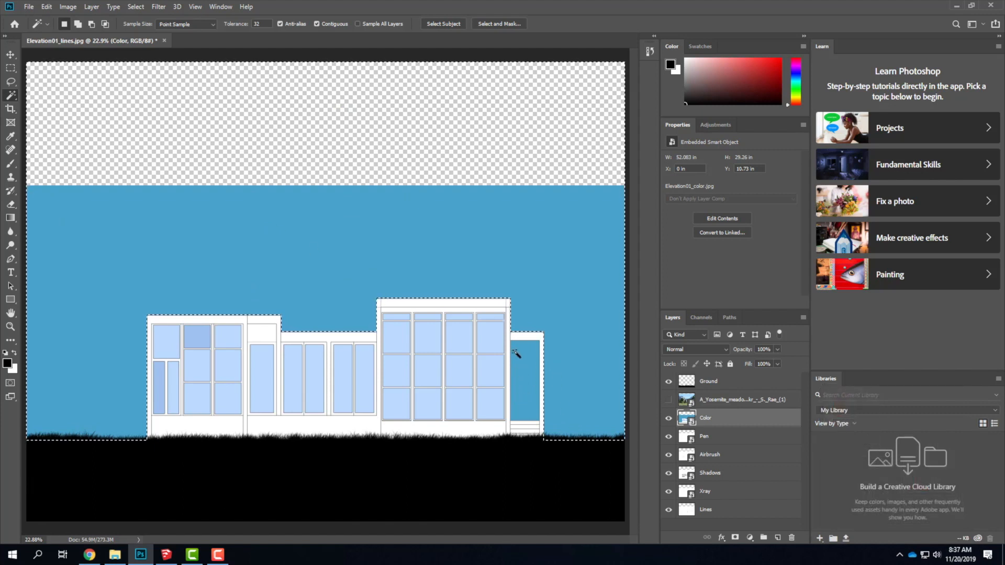
{"action": "double_click", "coordinate": [524, 387], "text": "shift"}
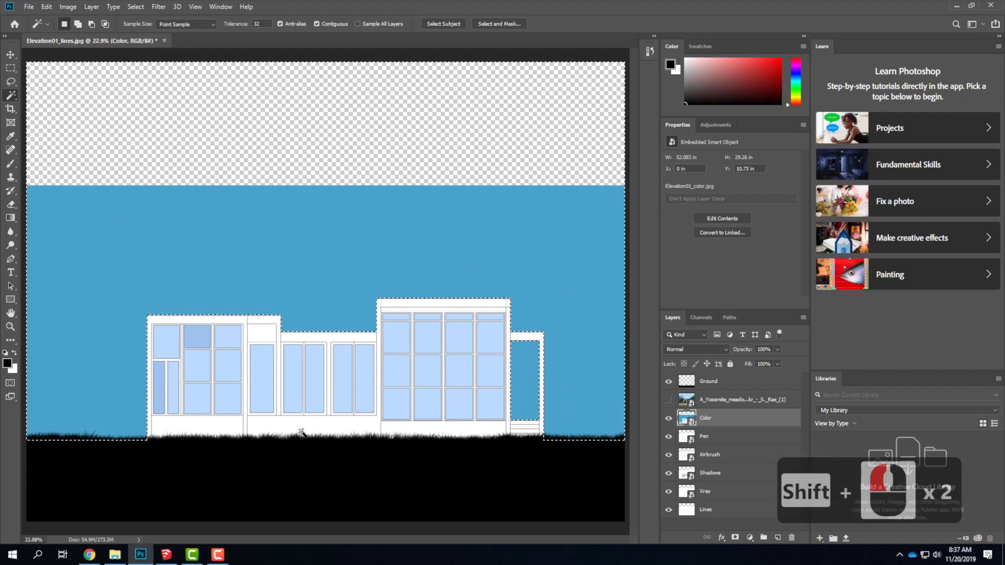
Show the Yosemite photo layer, mask it with the sky selection, and hide the Color layer.
{"action": "left_click", "coordinate": [668, 400]}
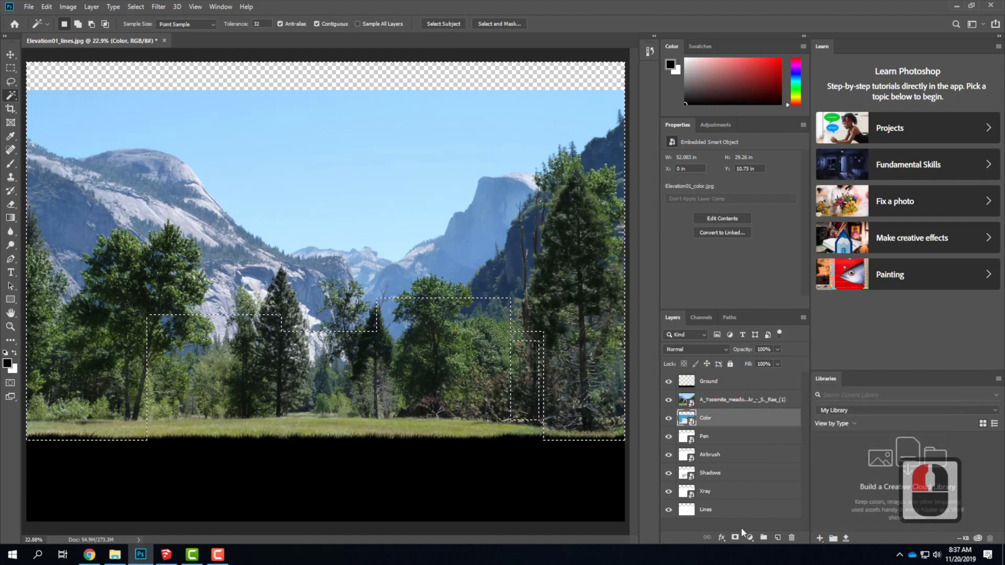
{"action": "left_click", "coordinate": [731, 396]}
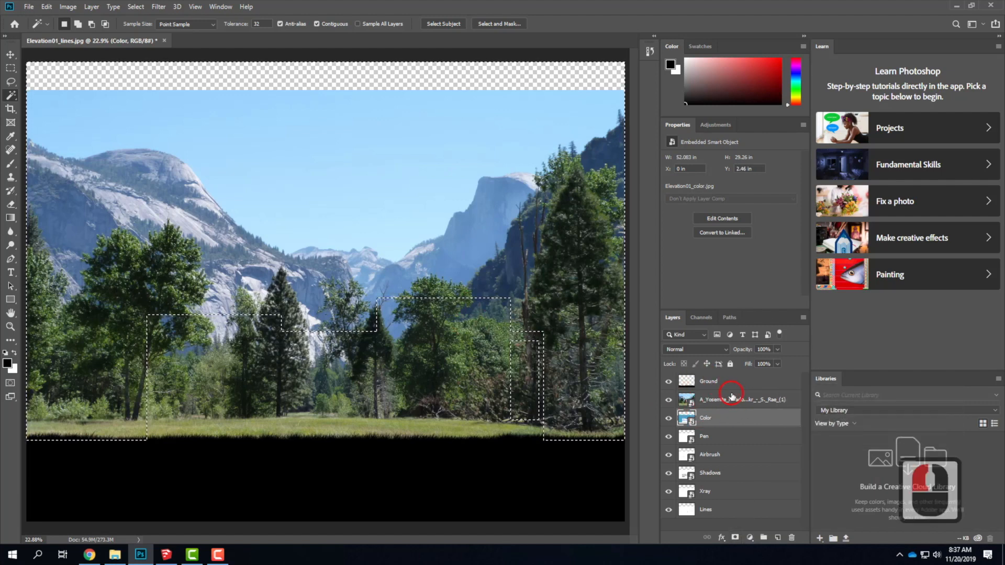
{"action": "left_click", "coordinate": [735, 537]}
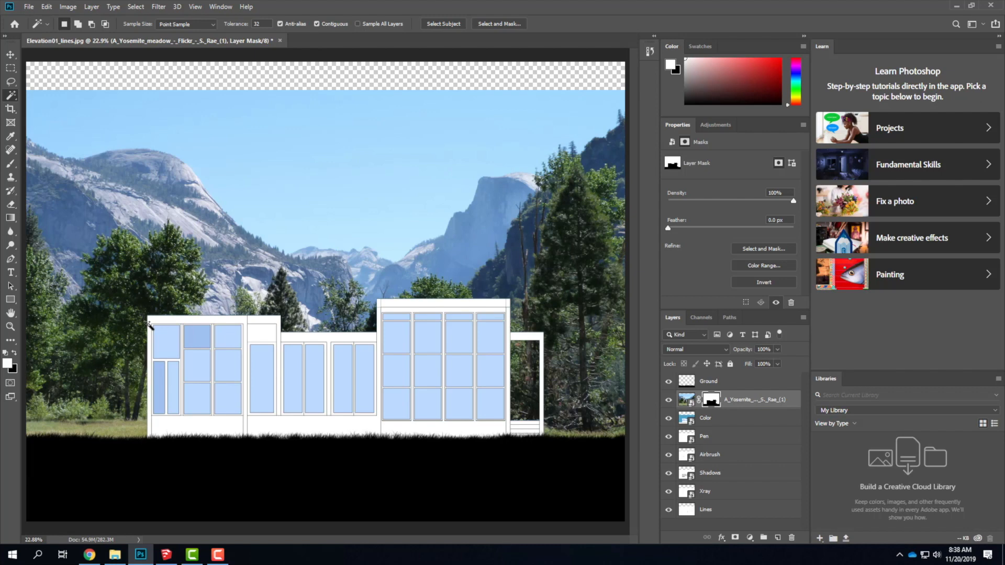
{"action": "left_click", "coordinate": [670, 418]}
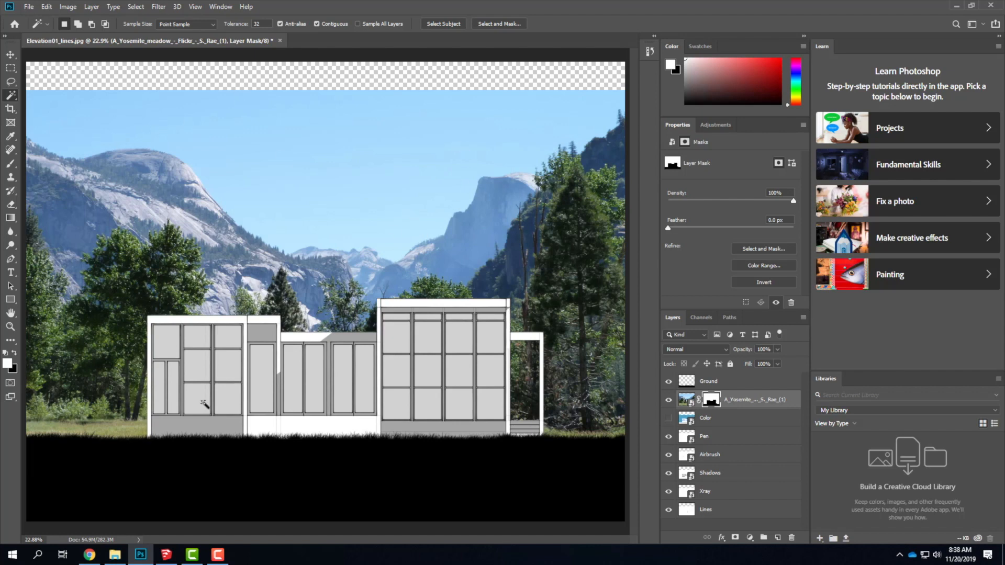
{"action": "left_click", "coordinate": [29, 7]}
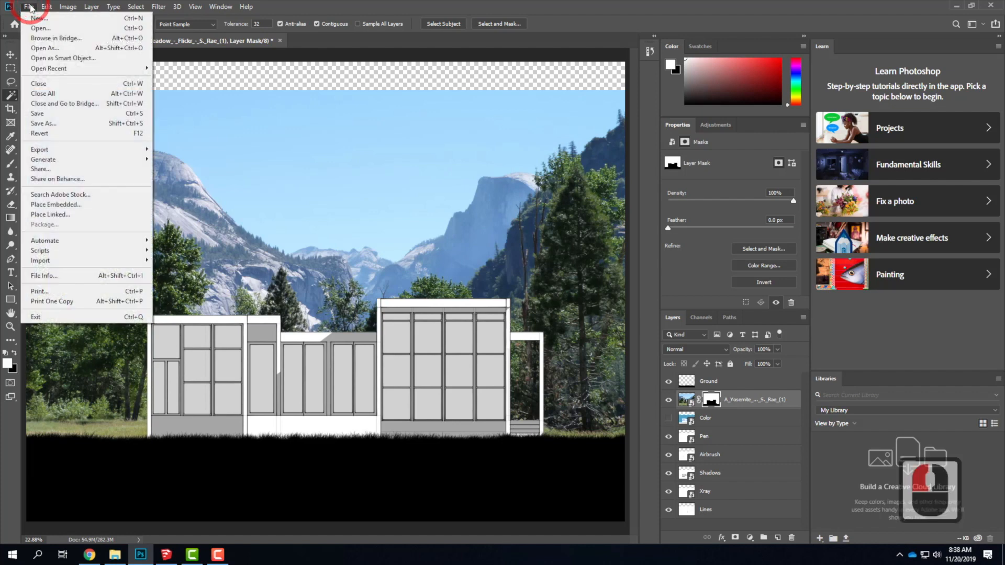
{"action": "left_click", "coordinate": [29, 7]}
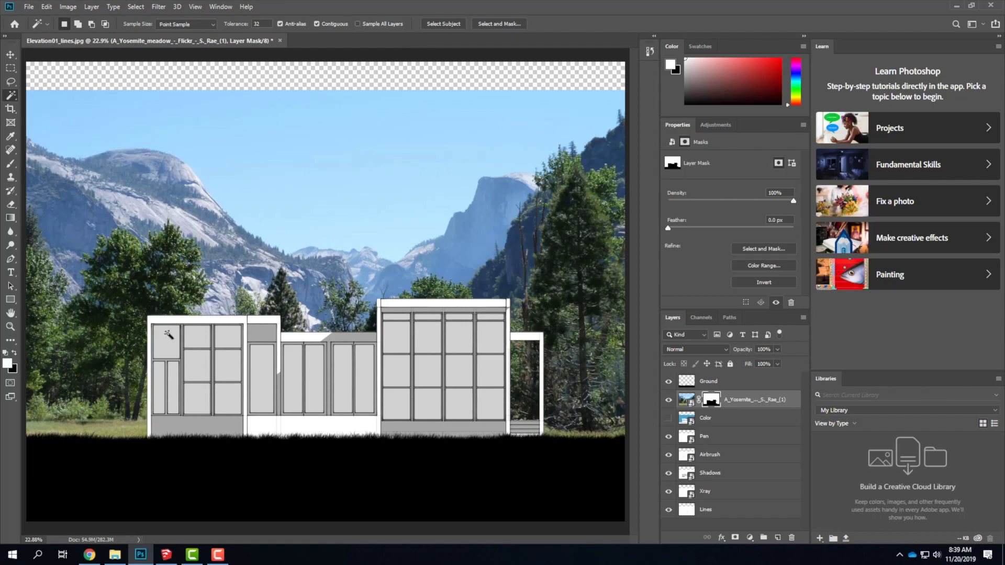
Switch to Chrome and search Google Images for "wispy clouds" in place of the Yosemite meadow query.
{"action": "left_click", "coordinate": [88, 555]}
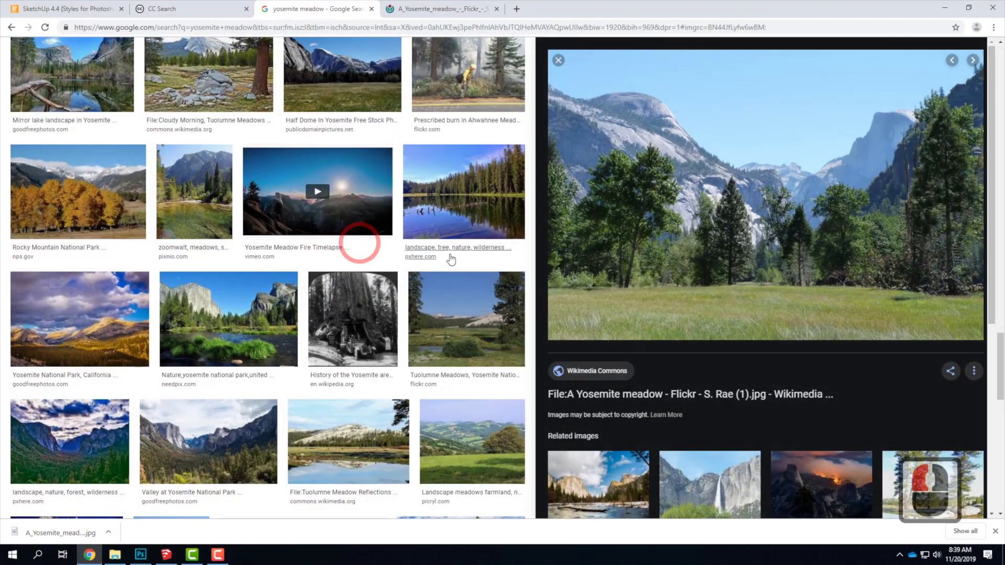
{"action": "scroll", "coordinate": [447, 213], "scroll_direction": "down", "scroll_amount": 12}
{"action": "scroll", "coordinate": [448, 213], "scroll_direction": "up", "scroll_amount": 20}
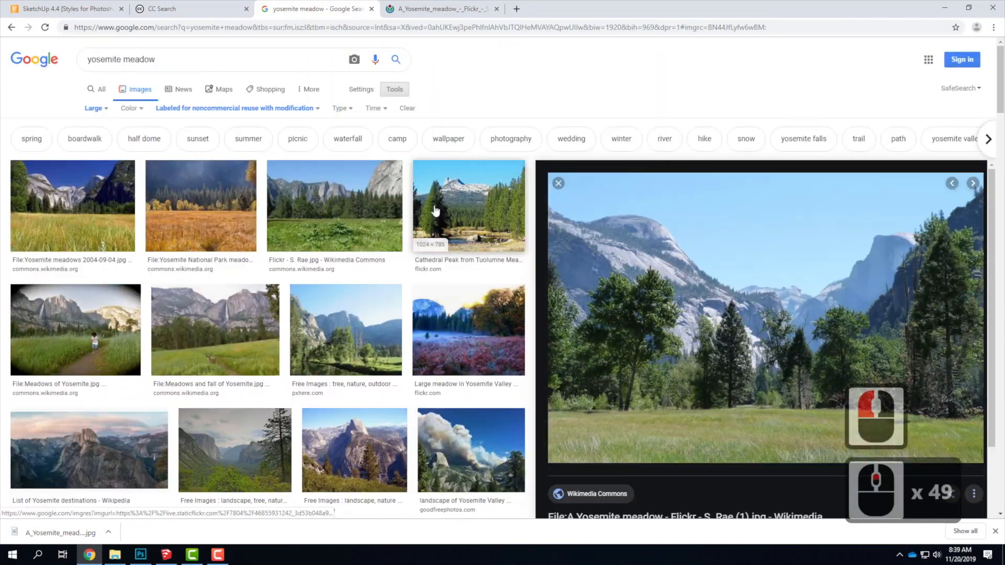
{"action": "left_click_drag", "start_coordinate": [171, 58], "coordinate": [3, 60]}
{"action": "type", "text": "wispy clouds"}
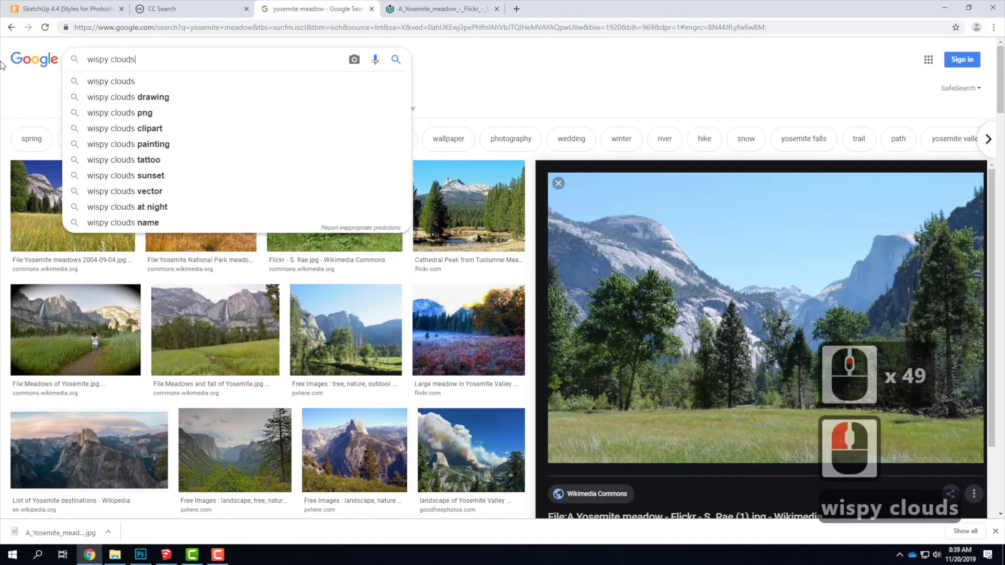
{"action": "key", "text": "Return"}
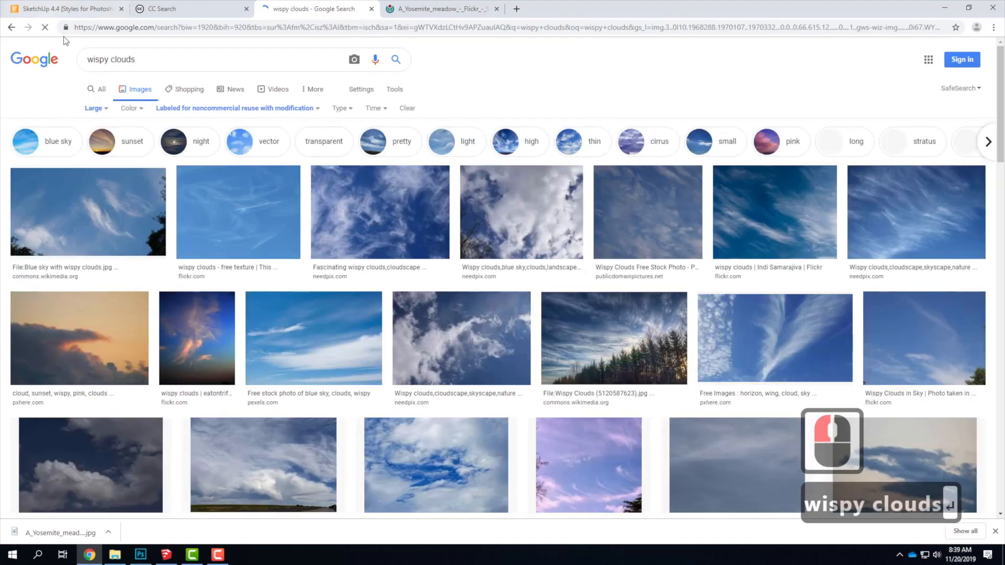
Open the "wispy clouds - free texture" result on its Flickr page and download the Original (1500 × 1125) image.
{"action": "left_click", "coordinate": [259, 239]}
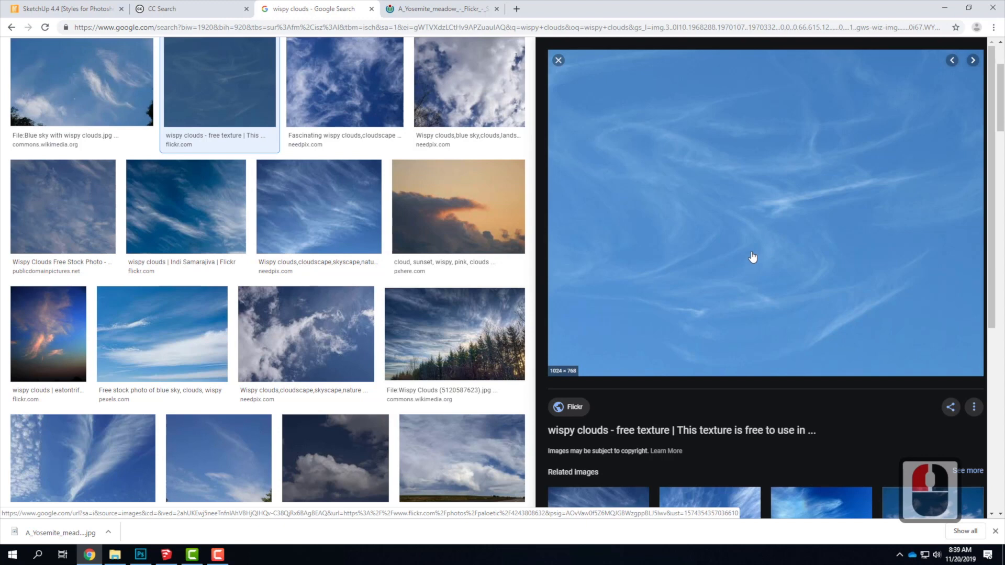
{"action": "left_click", "coordinate": [754, 271]}
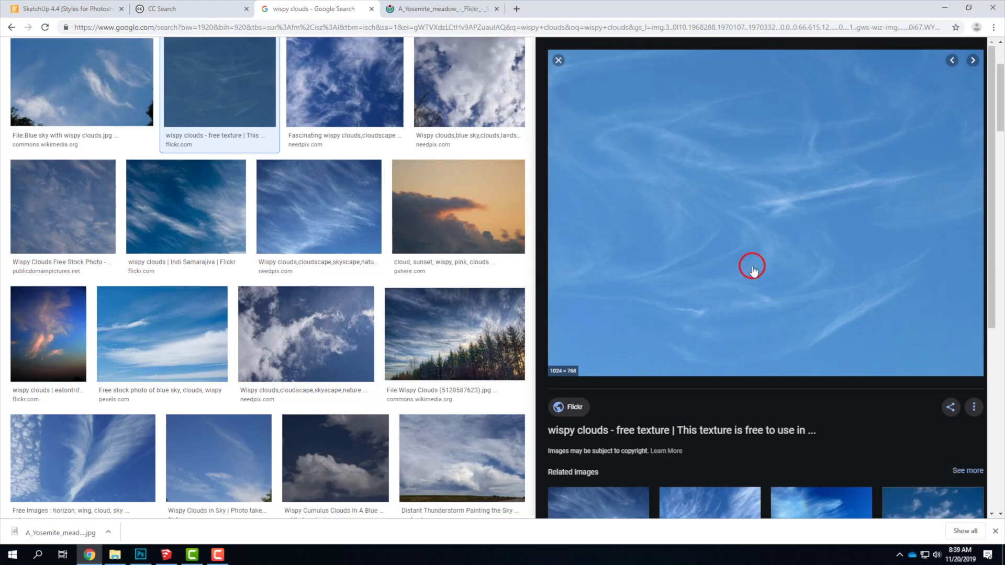
{"action": "scroll", "coordinate": [743, 313], "scroll_direction": "down", "scroll_amount": 5}
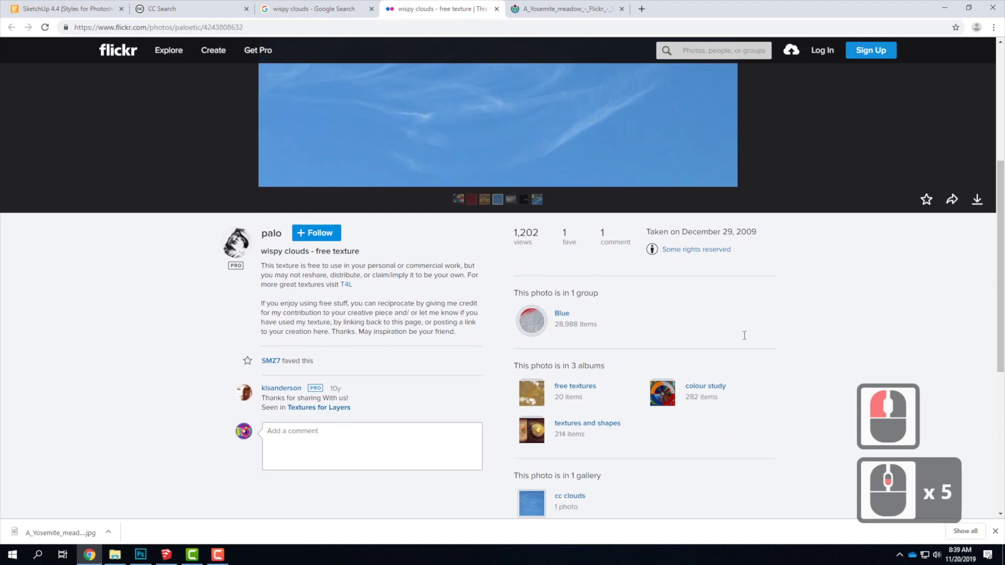
{"action": "scroll", "coordinate": [745, 339], "scroll_direction": "up", "scroll_amount": 2}
{"action": "left_click", "coordinate": [977, 305]}
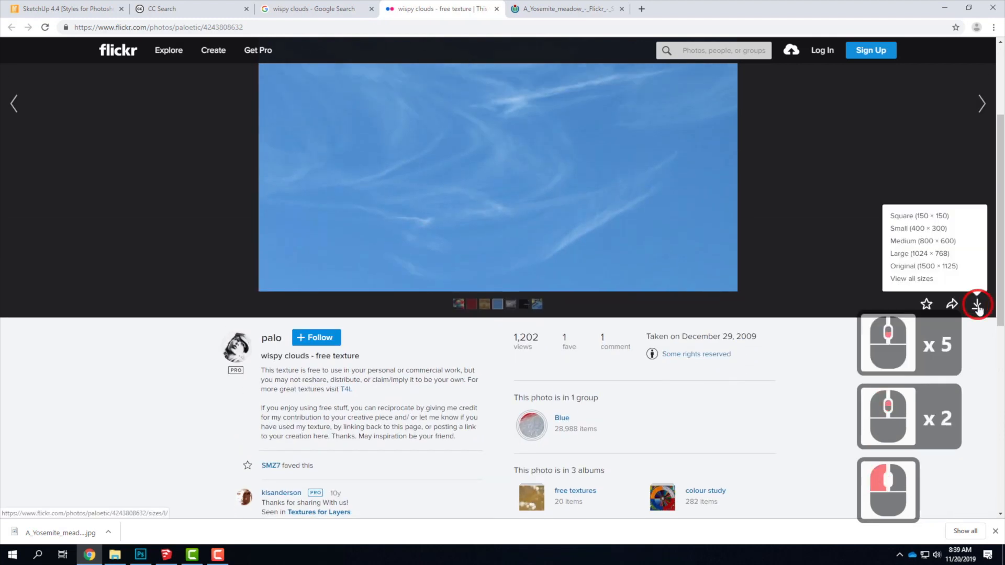
{"action": "left_click", "coordinate": [953, 268]}
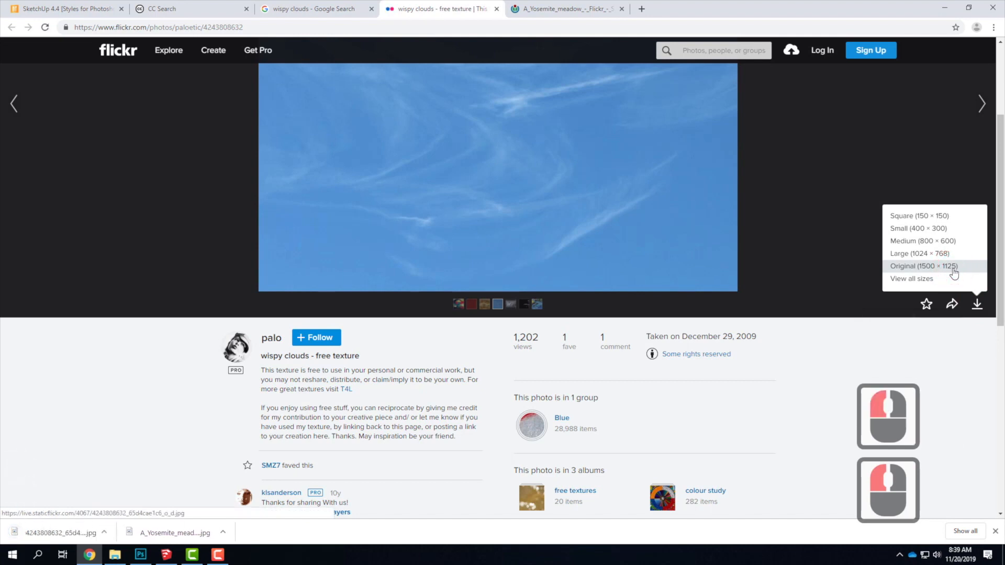
{"action": "double_click", "coordinate": [919, 267]}
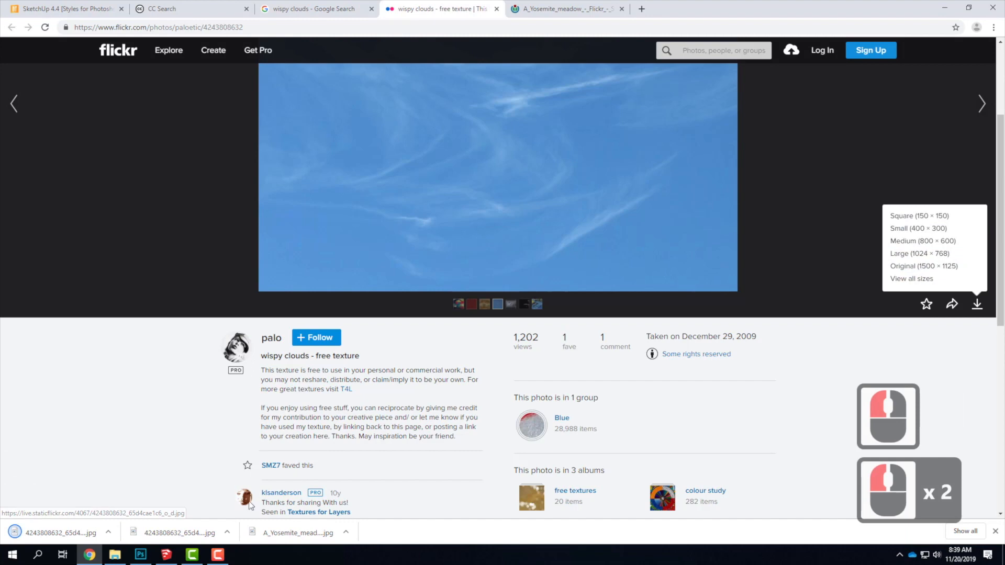
{"action": "left_click", "coordinate": [108, 532]}
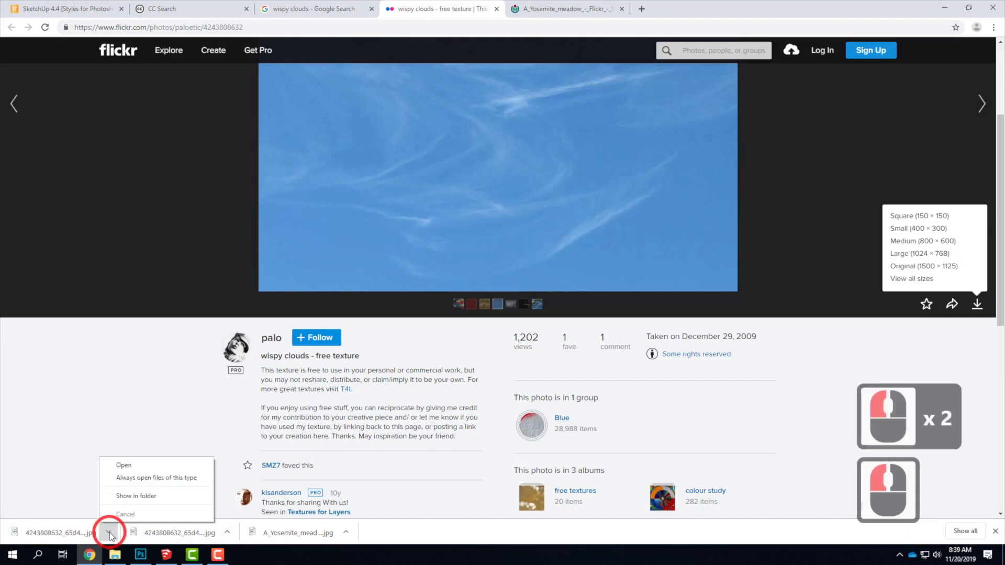
{"action": "left_click", "coordinate": [131, 493]}
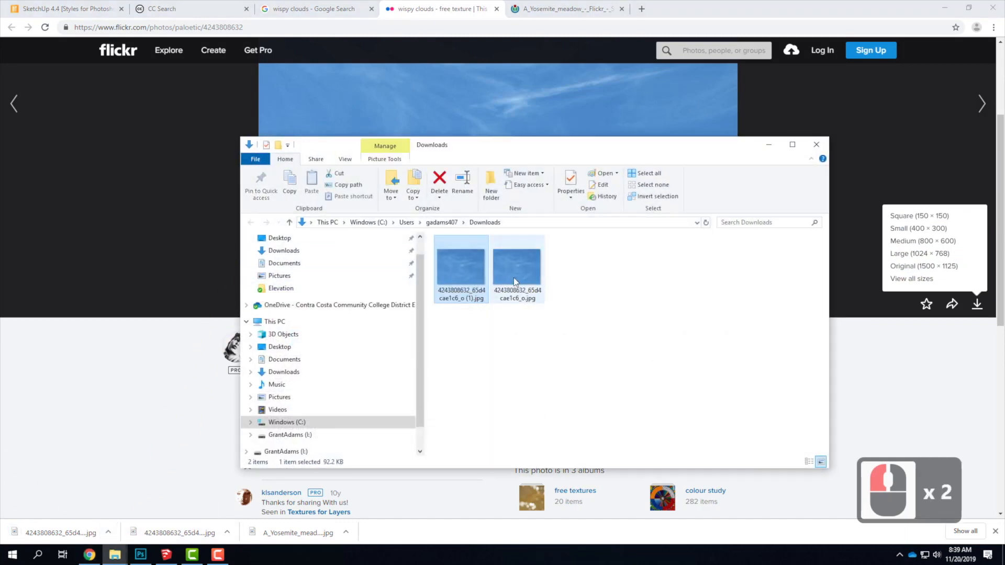
{"action": "right_click", "coordinate": [461, 265]}
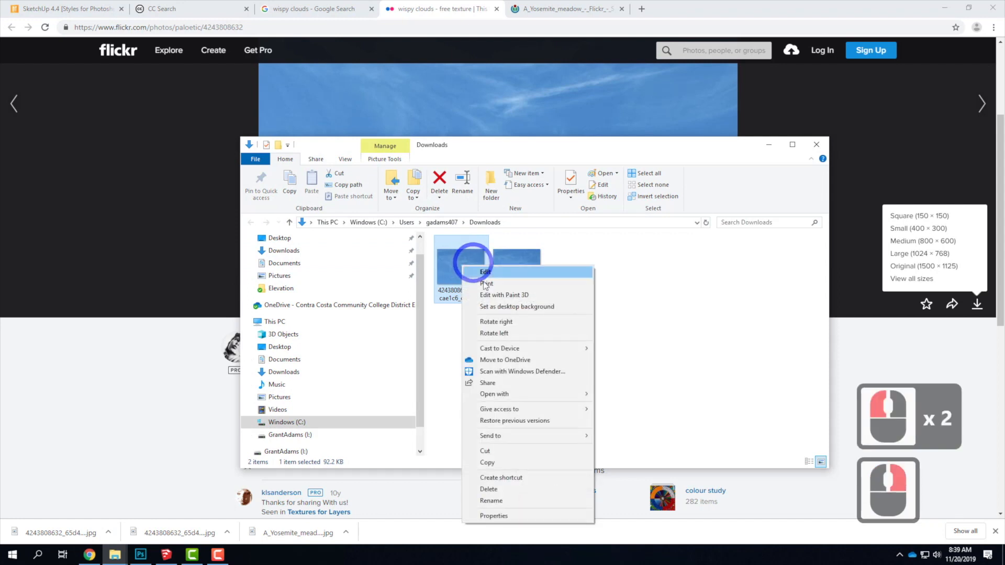
{"action": "left_click", "coordinate": [487, 463]}
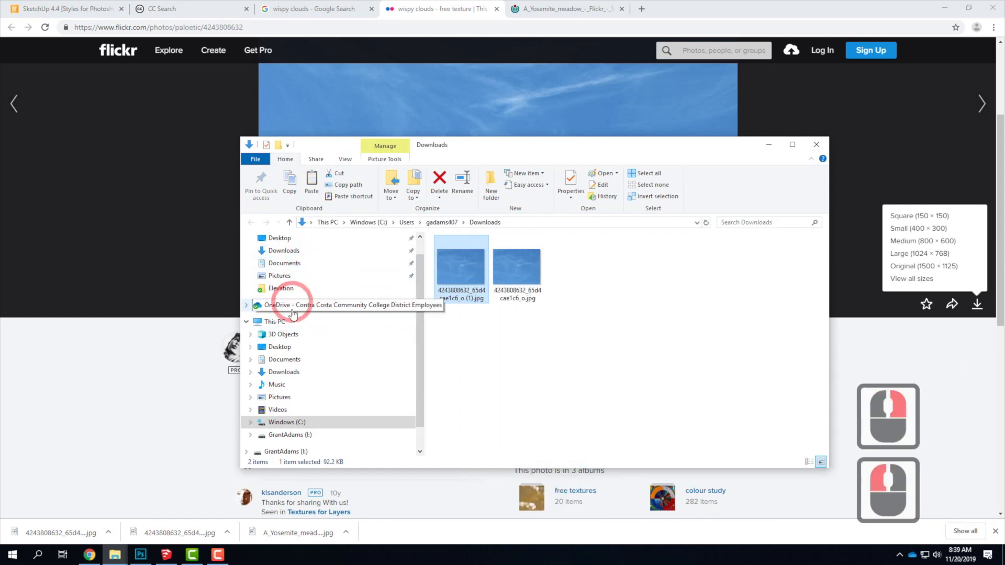
Browse OneDrive to Live Demonstrations > Live - A135 Exercises > A106 > F2019 > Elevation and paste the cloud image there.
{"action": "left_click", "coordinate": [258, 305]}
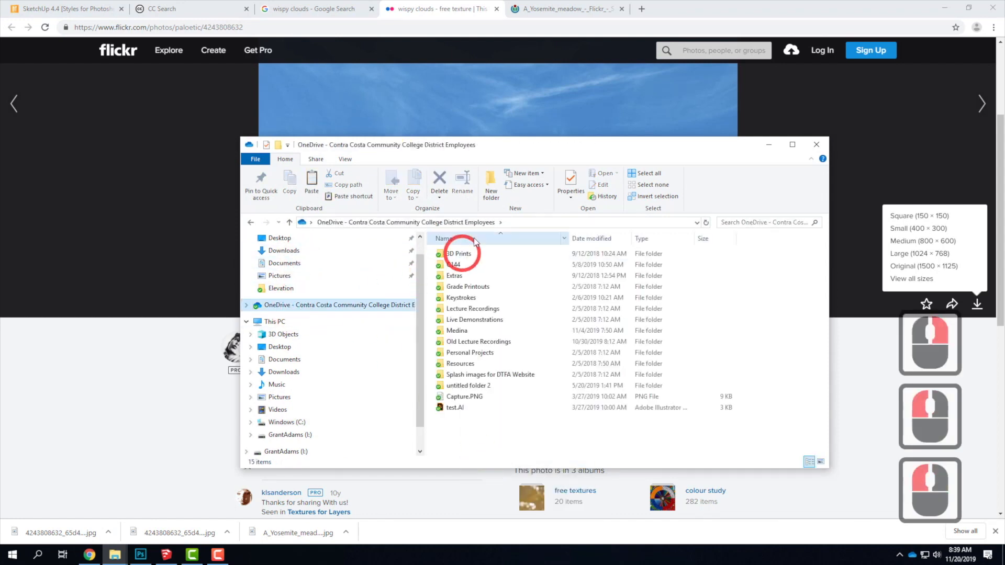
{"action": "left_click", "coordinate": [476, 321]}
{"action": "double_click", "coordinate": [476, 321]}
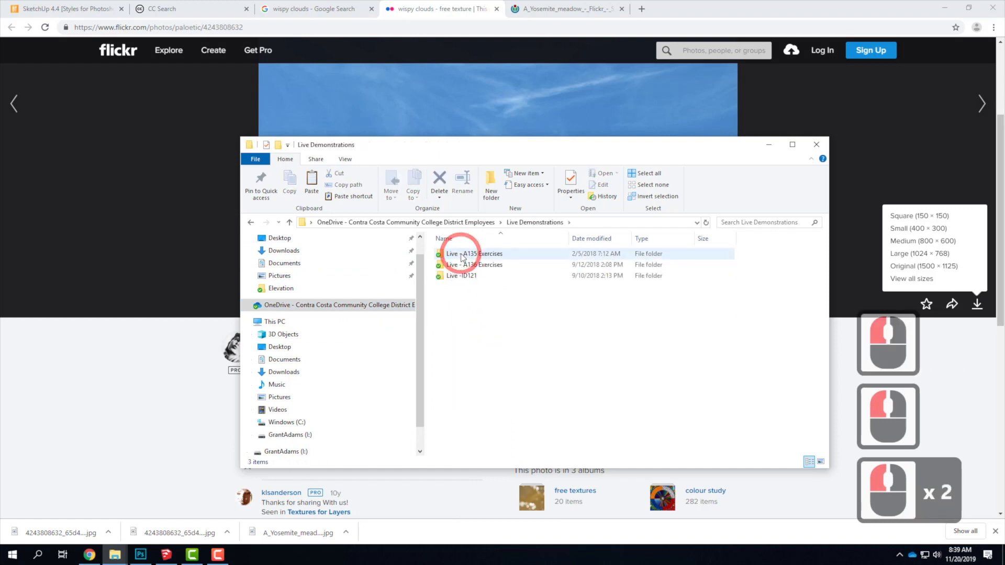
{"action": "double_click", "coordinate": [460, 254]}
{"action": "left_click", "coordinate": [461, 255]}
{"action": "double_click", "coordinate": [460, 256]}
{"action": "double_click", "coordinate": [457, 256]}
{"action": "left_click", "coordinate": [456, 256]}
{"action": "double_click", "coordinate": [457, 256]}
{"action": "right_click", "coordinate": [503, 356]}
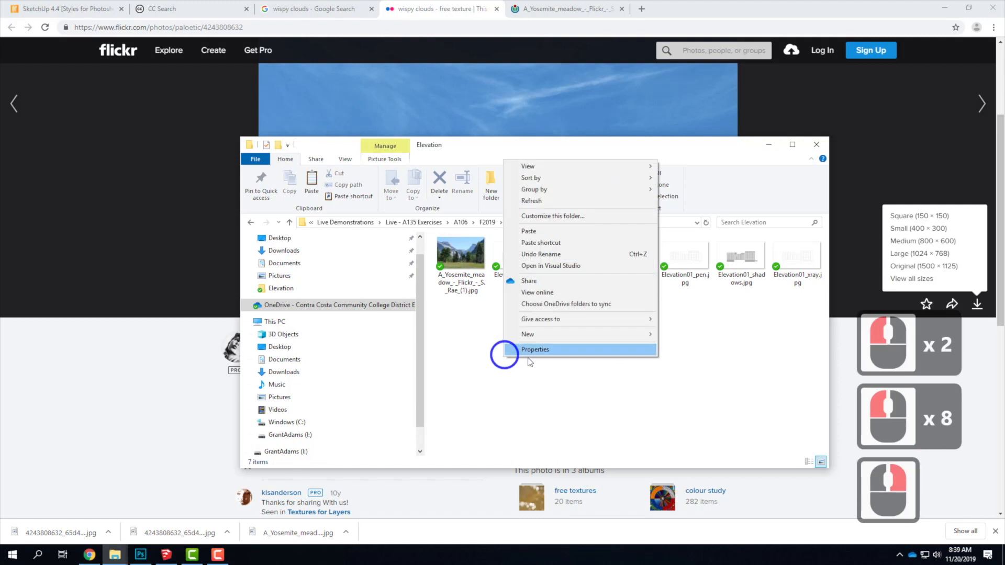
{"action": "left_click", "coordinate": [549, 231]}
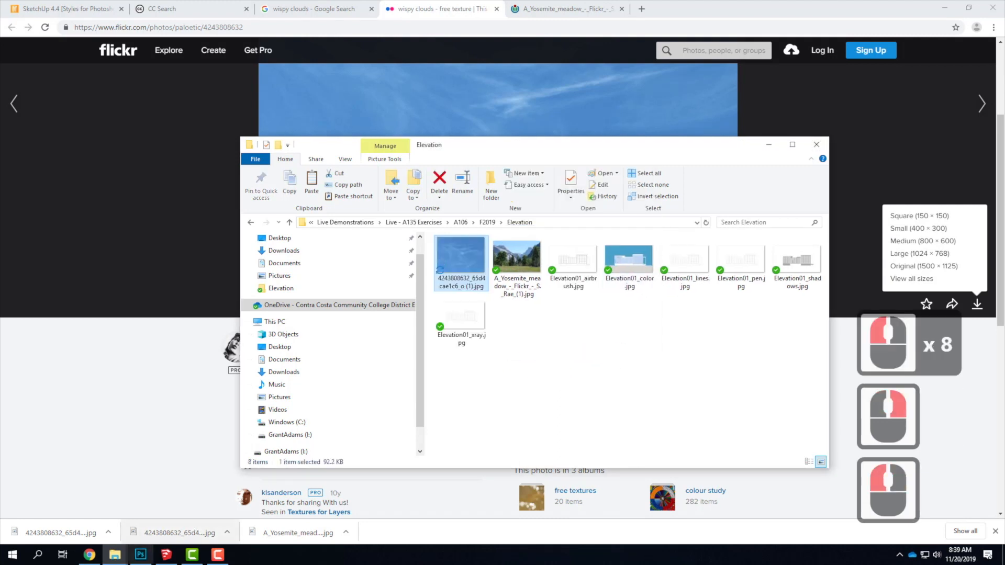
In Photoshop, place the cloud image as embedded, scaled to about 33.1 × 24.8 in over the building at X 9.48 in, Y 12.7 in.
{"action": "left_click", "coordinate": [140, 555]}
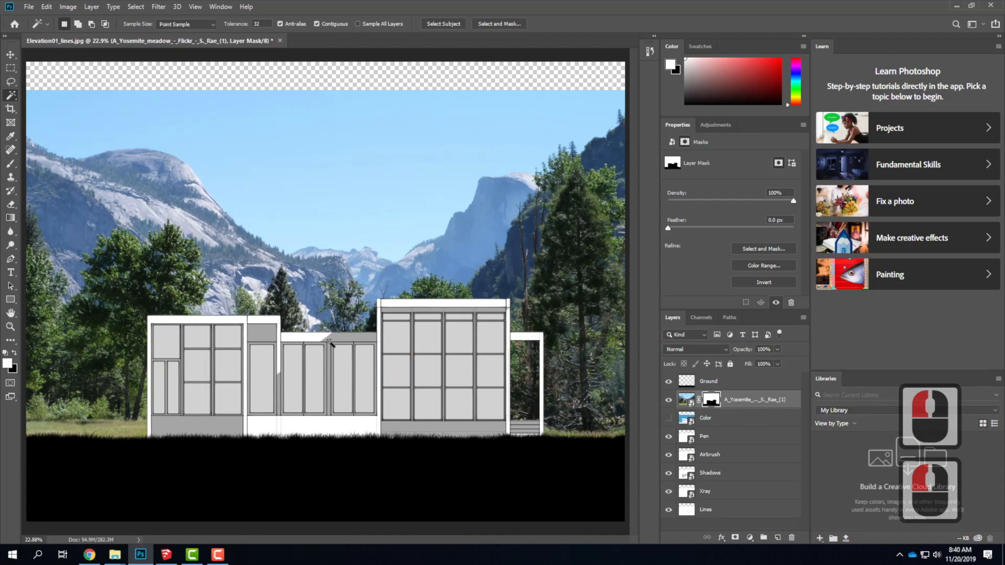
{"action": "left_click", "coordinate": [29, 6]}
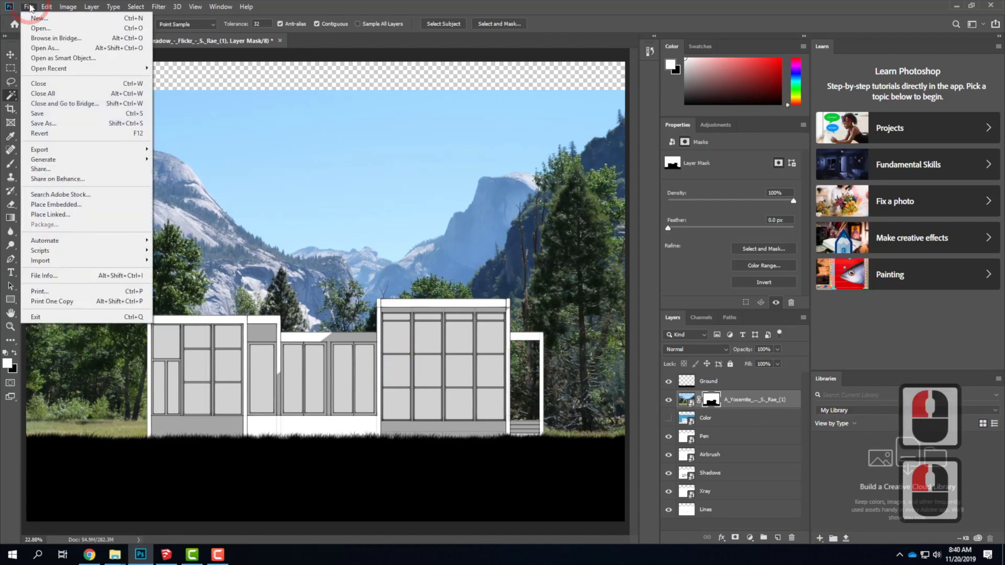
{"action": "left_click", "coordinate": [93, 204]}
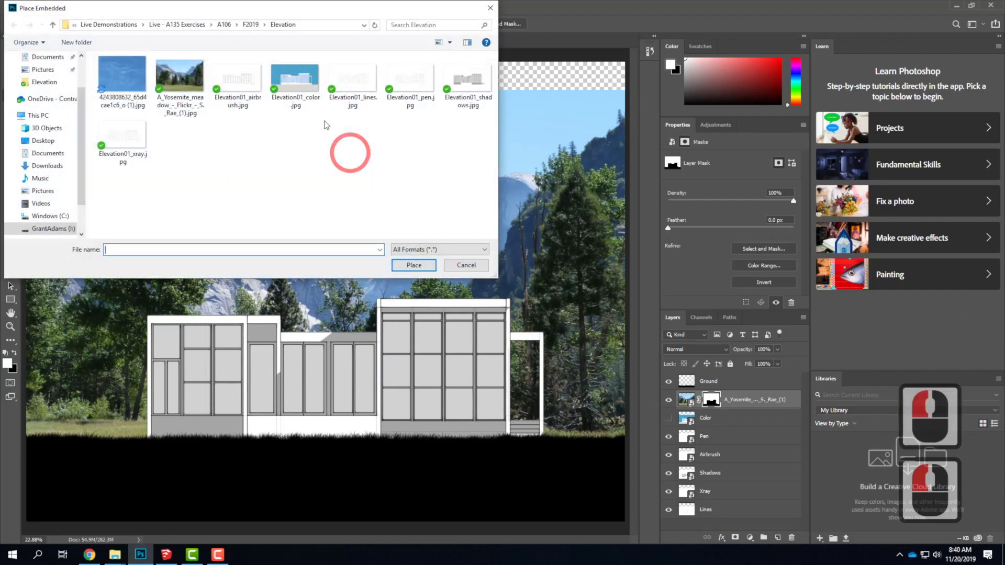
{"action": "left_click", "coordinate": [407, 267]}
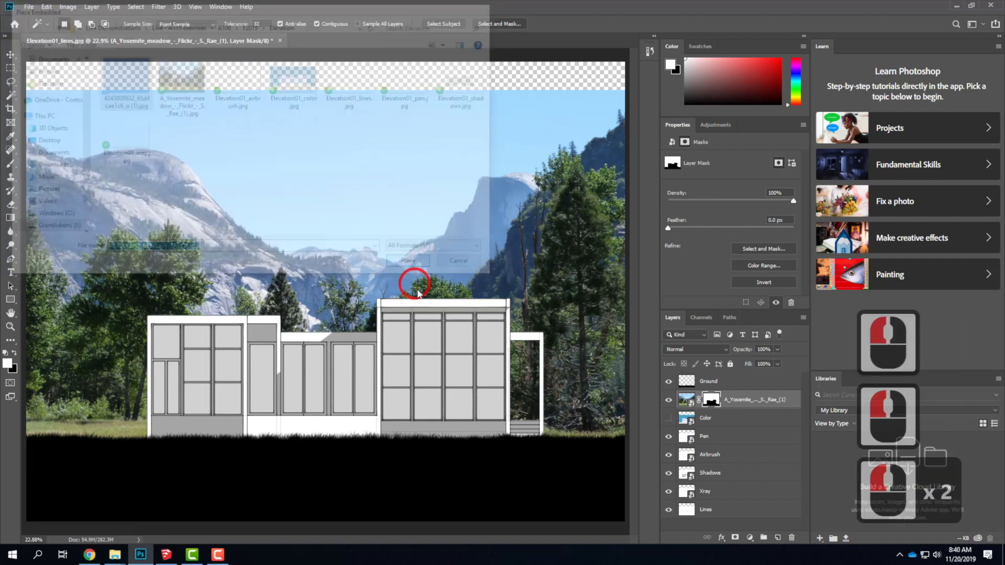
{"action": "left_click_drag", "start_coordinate": [277, 255], "coordinate": [101, 181]}
{"action": "left_click_drag", "start_coordinate": [373, 327], "coordinate": [508, 430]}
{"action": "left_click_drag", "start_coordinate": [430, 300], "coordinate": [432, 362]}
{"action": "left_click", "coordinate": [399, 24]}
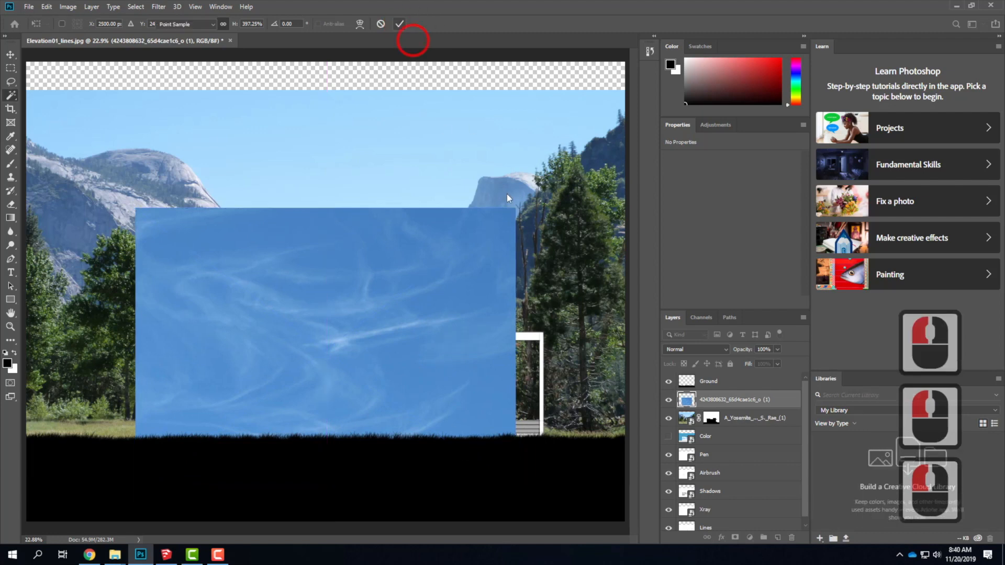
Hide the cloud and Yosemite photo layers and show the Color layer.
{"action": "key", "text": "w"}
{"action": "left_click", "coordinate": [668, 399]}
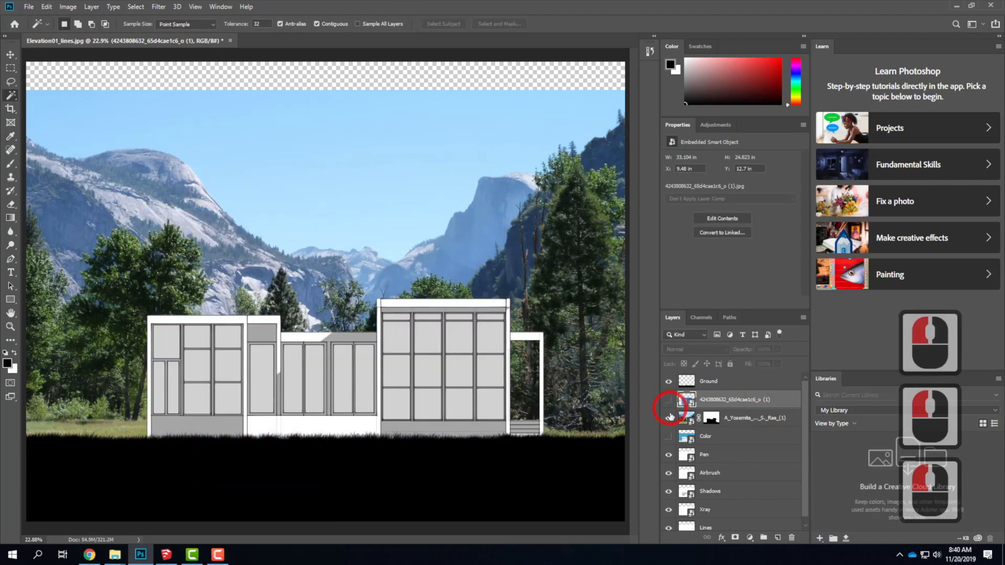
{"action": "left_click", "coordinate": [668, 417]}
{"action": "left_click", "coordinate": [669, 438]}
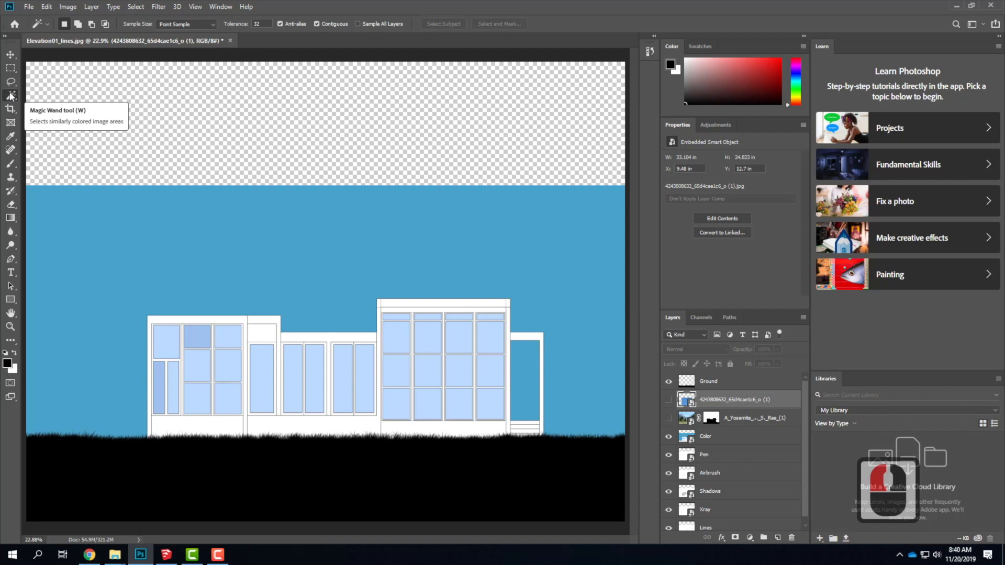
Select all the window glass with Color Range, sampling the light blue pane and adding the darker blue panes.
{"action": "left_click", "coordinate": [136, 6]}
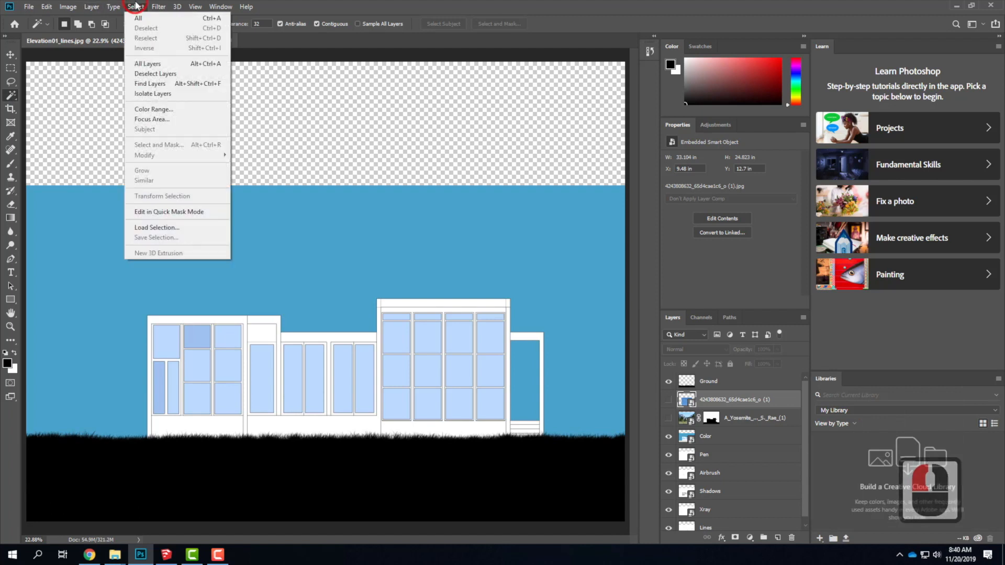
{"action": "left_click", "coordinate": [152, 109]}
{"action": "left_click", "coordinate": [170, 338]}
{"action": "left_click", "coordinate": [170, 338]}
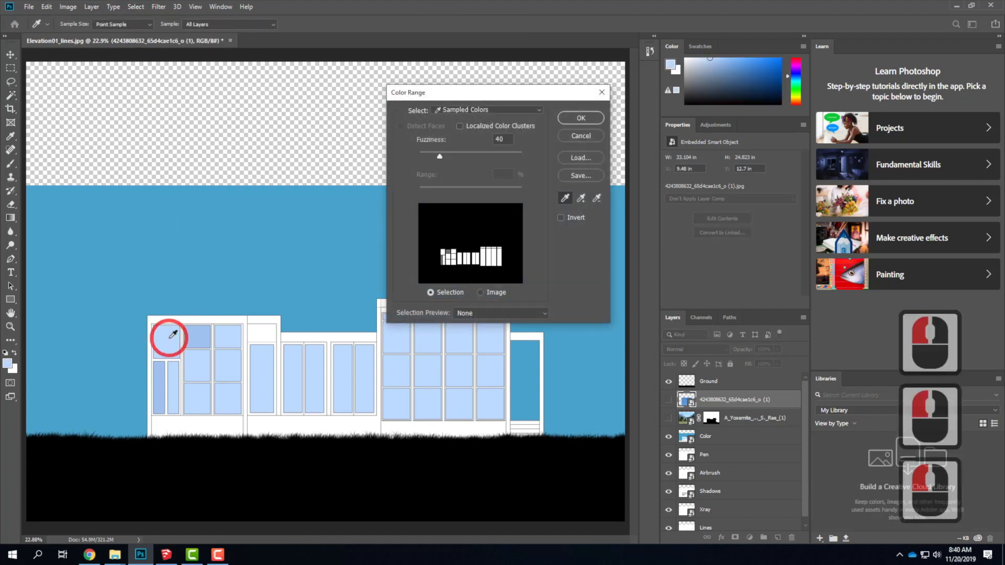
{"action": "left_click", "coordinate": [200, 336], "text": "shift"}
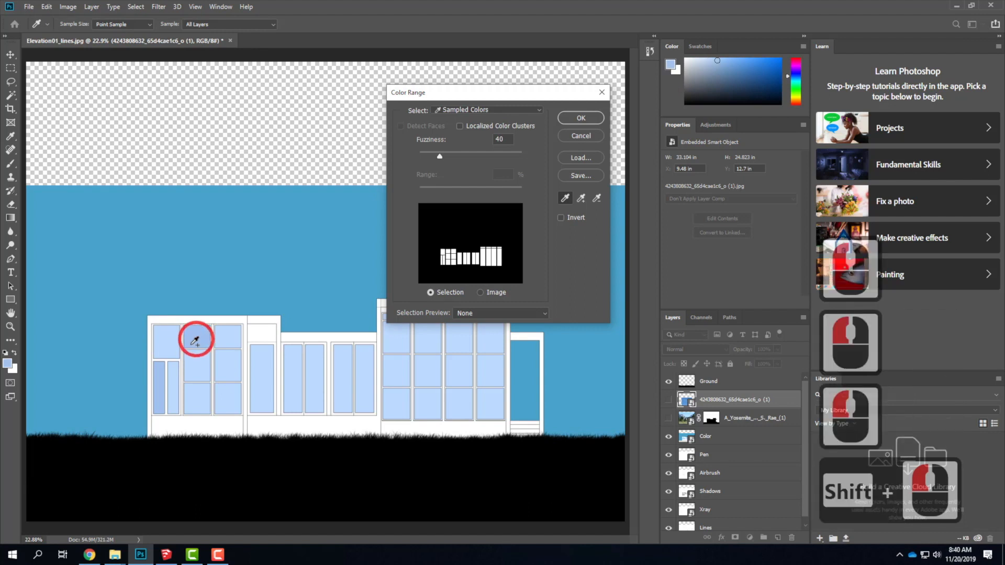
{"action": "left_click", "coordinate": [163, 378], "text": "shift"}
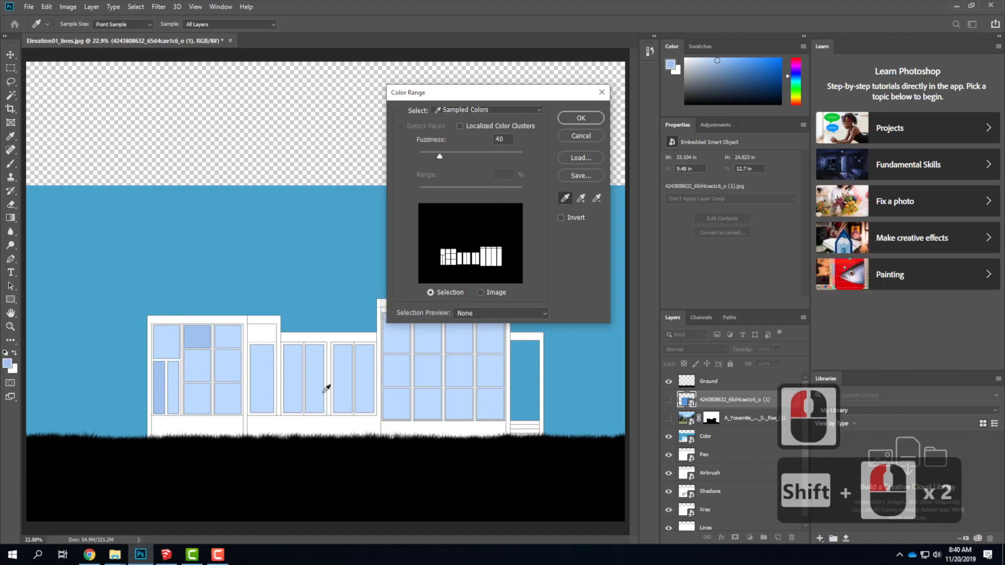
{"action": "left_click", "coordinate": [582, 118]}
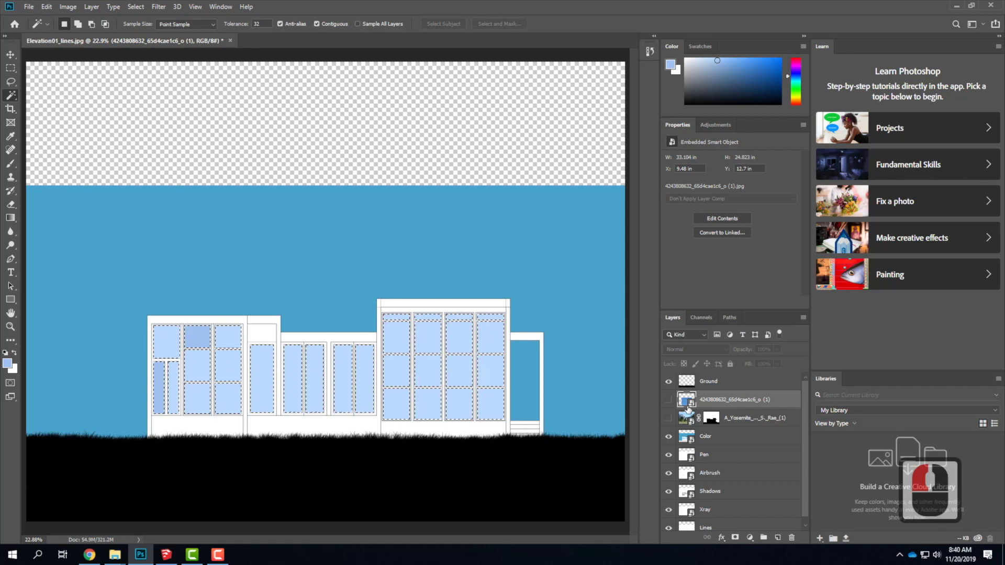
Show the cloud layer and mask it with the window selection, with the Yosemite layer shown and the Color layer hidden.
{"action": "left_click", "coordinate": [669, 400]}
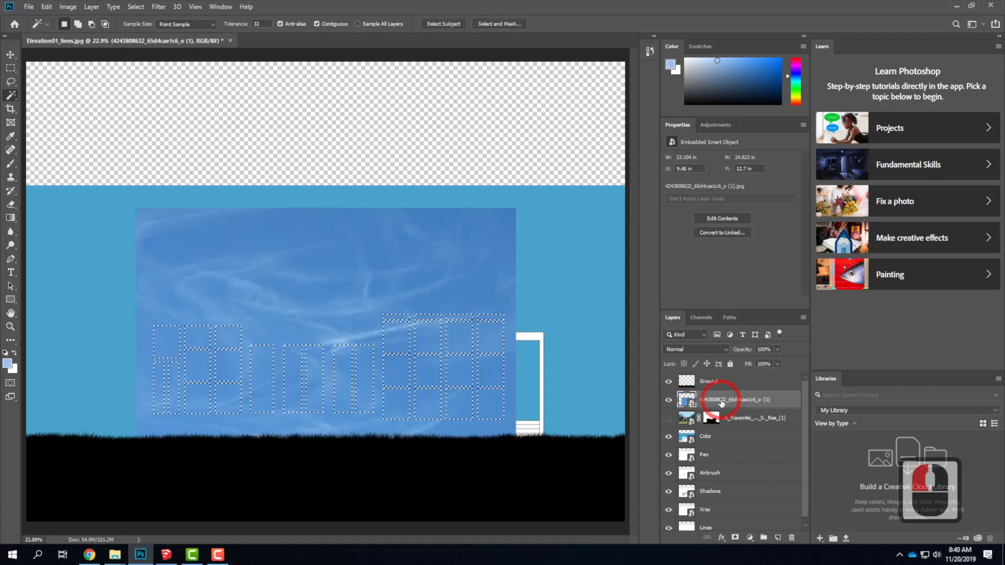
{"action": "left_click", "coordinate": [735, 538]}
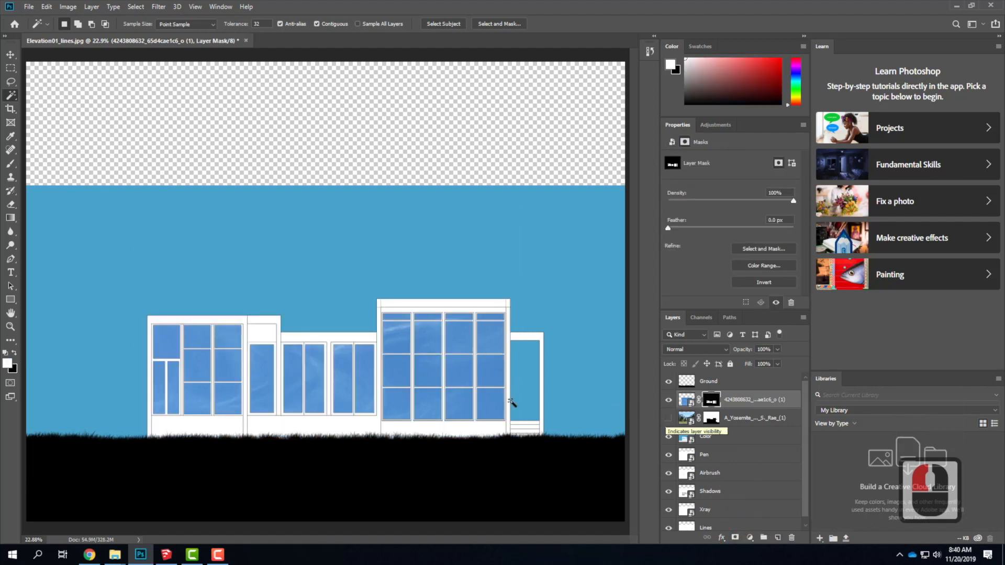
{"action": "left_click", "coordinate": [668, 418]}
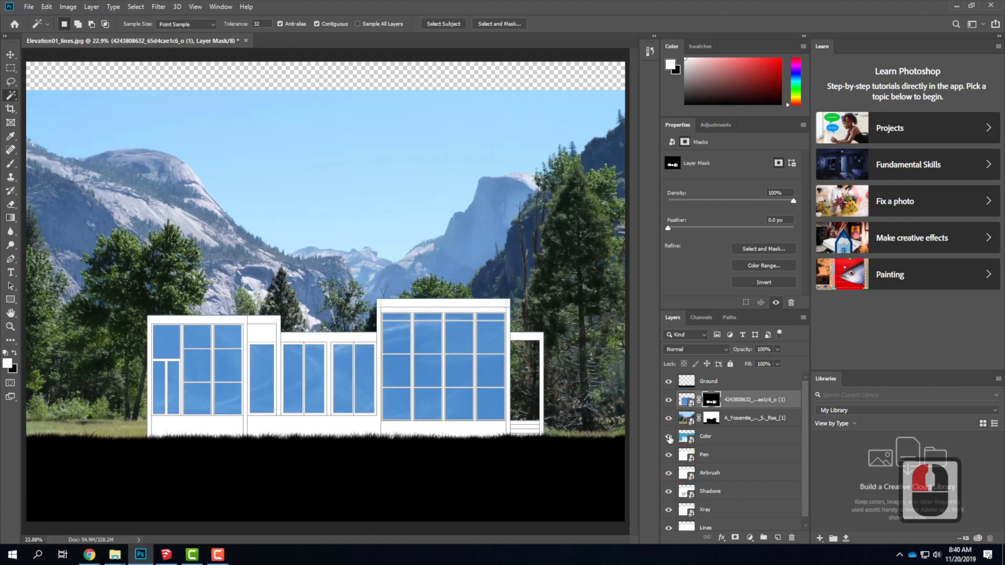
{"action": "left_click", "coordinate": [668, 437]}
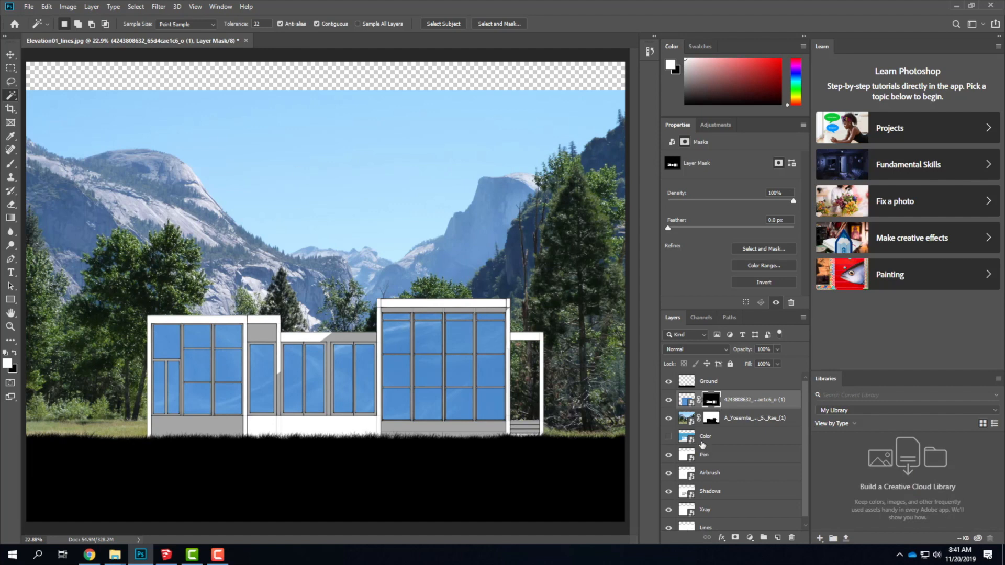
Add a Levels adjustment above the Yosemite photo with the black input level at 12, and clip it to that layer.
{"action": "left_click", "coordinate": [685, 423]}
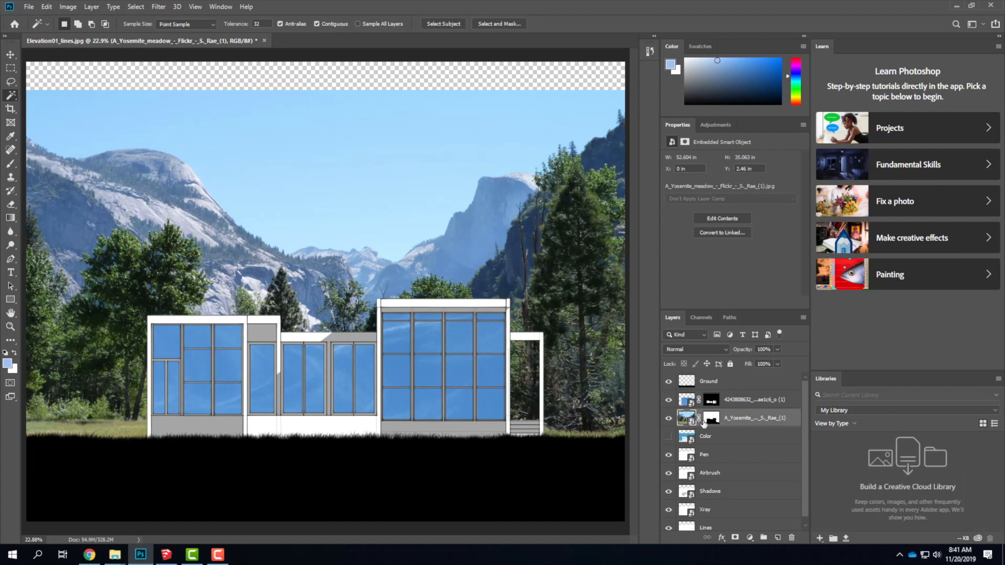
{"action": "left_click", "coordinate": [92, 7]}
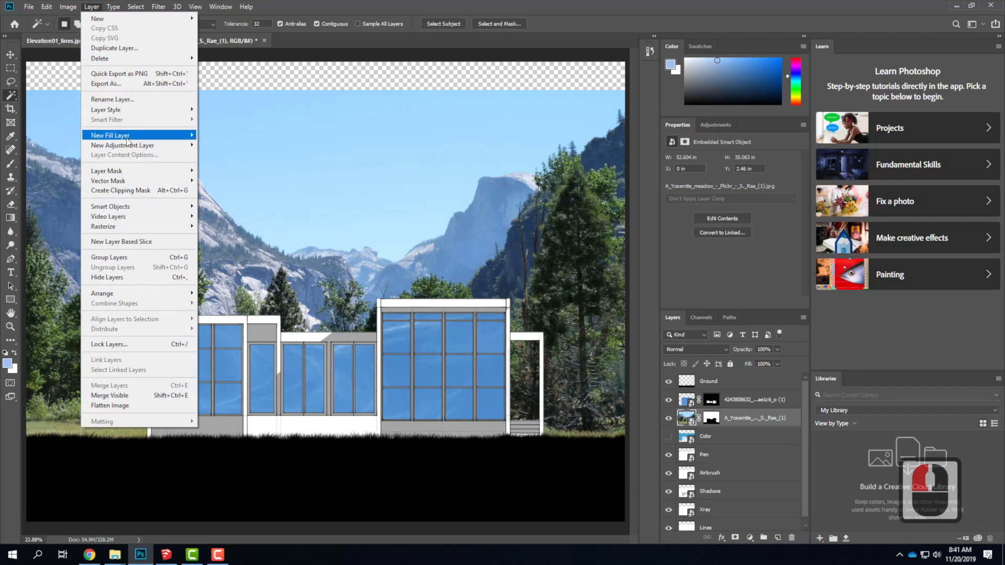
{"action": "mouse_move", "coordinate": [124, 148]}
{"action": "left_click", "coordinate": [217, 154]}
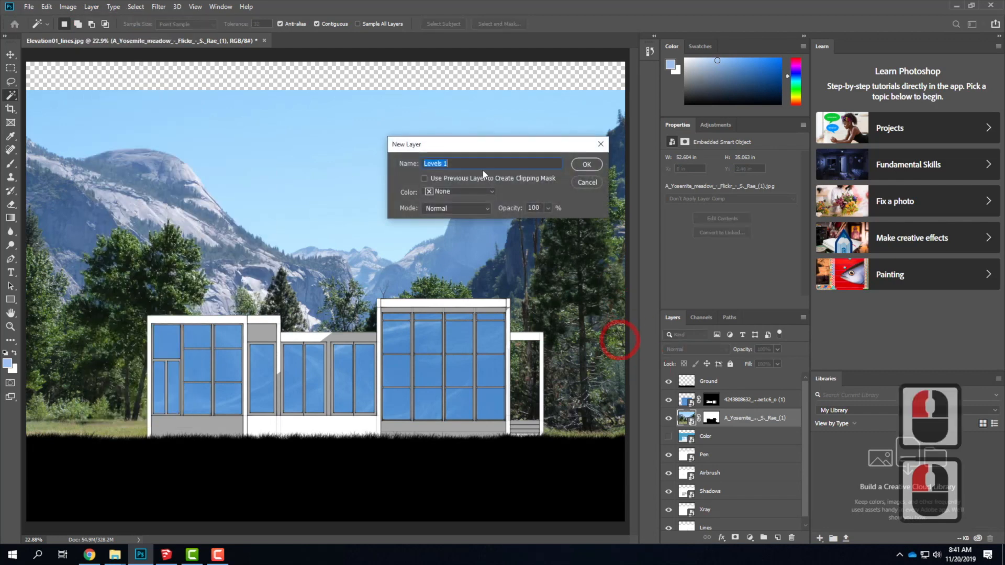
{"action": "left_click", "coordinate": [586, 165]}
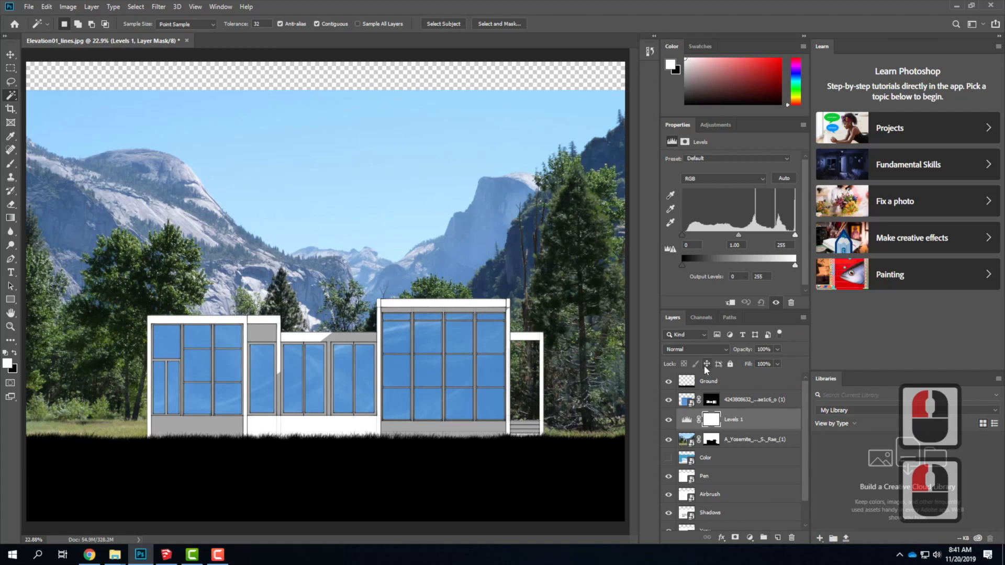
{"action": "left_click_drag", "start_coordinate": [683, 238], "coordinate": [687, 234]}
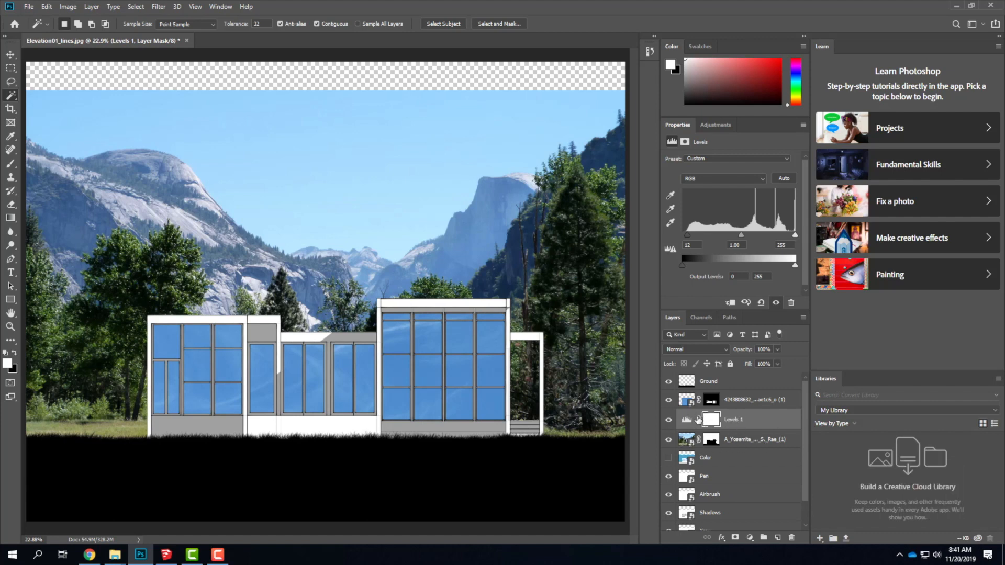
{"action": "key", "text": "ctrl+alt+g"}
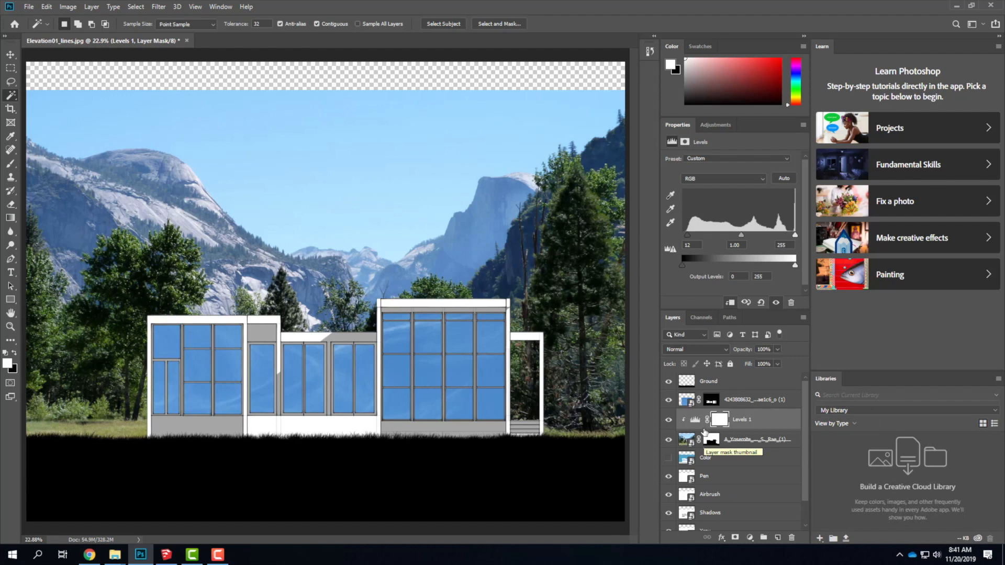
Add a Levels adjustment clipped to the cloud layer, with midtones at 1.50 and the white input level at 230.
{"action": "left_click", "coordinate": [686, 400]}
{"action": "left_click", "coordinate": [92, 7]}
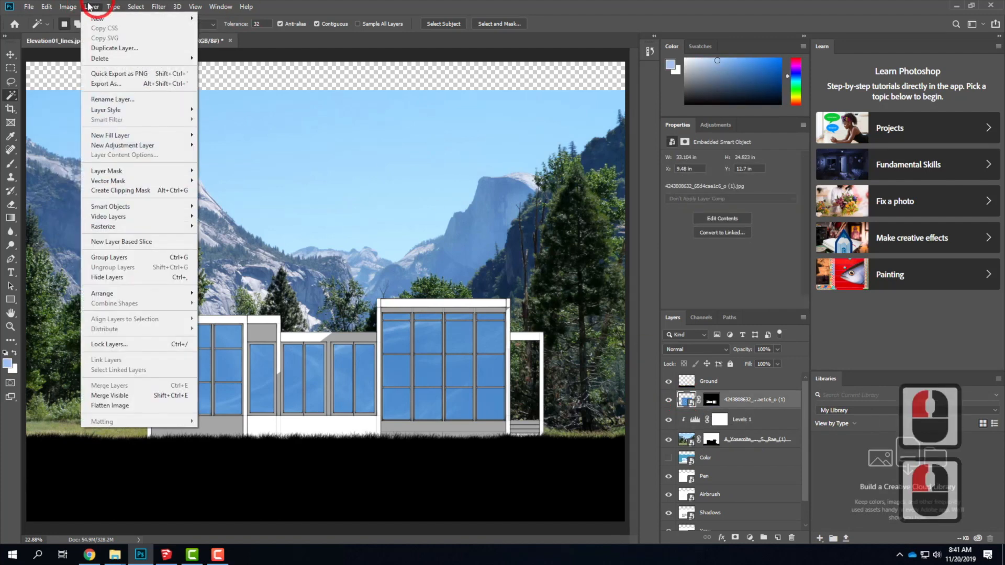
{"action": "mouse_move", "coordinate": [137, 146]}
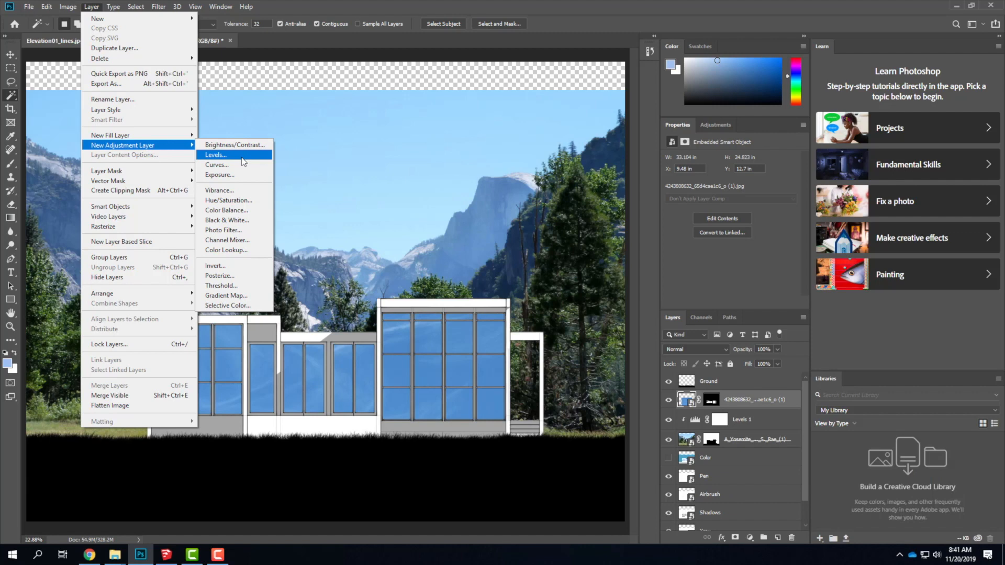
{"action": "left_click", "coordinate": [243, 155]}
{"action": "left_click", "coordinate": [587, 165]}
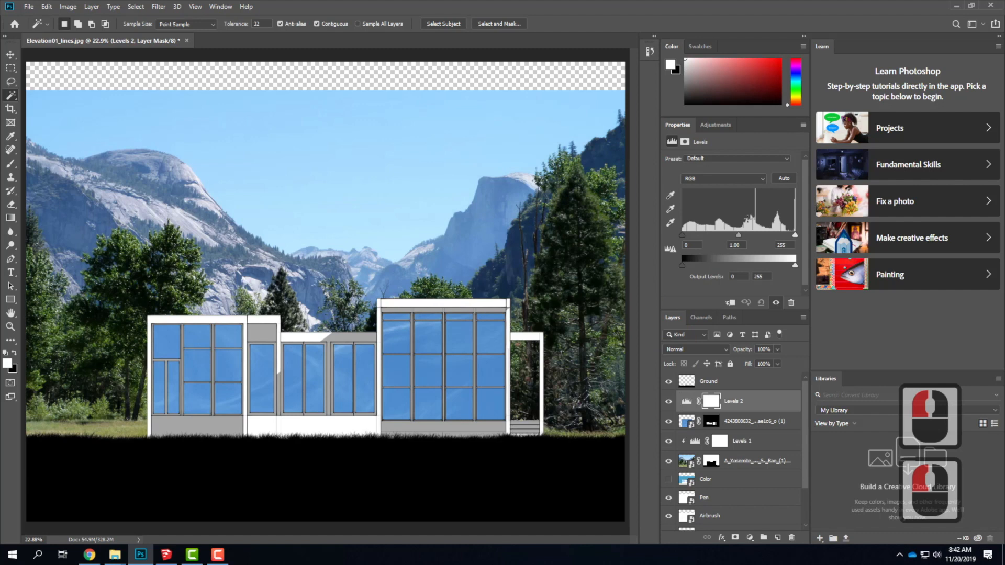
{"action": "key", "text": "ctrl+alt+g"}
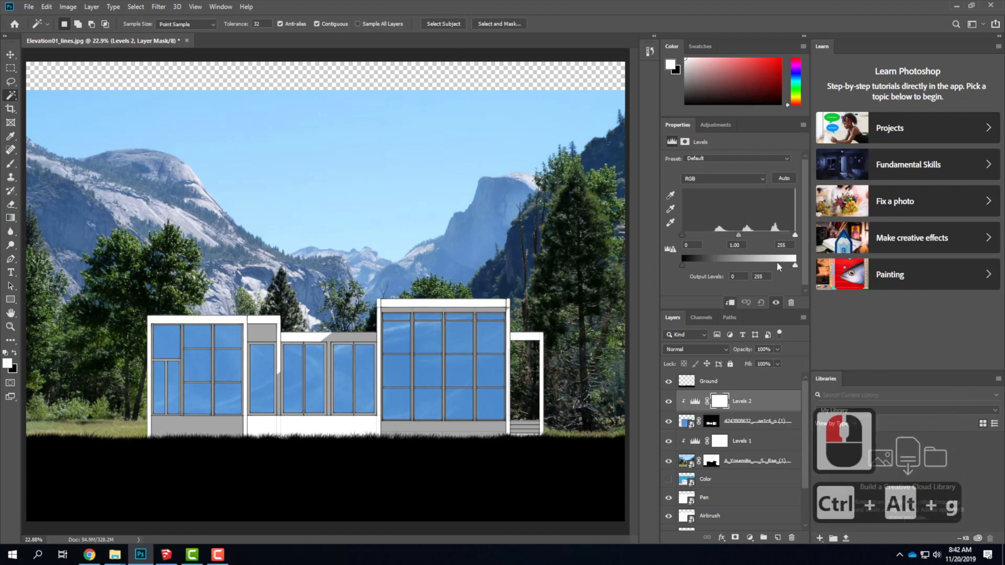
{"action": "left_click_drag", "start_coordinate": [682, 234], "coordinate": [653, 227]}
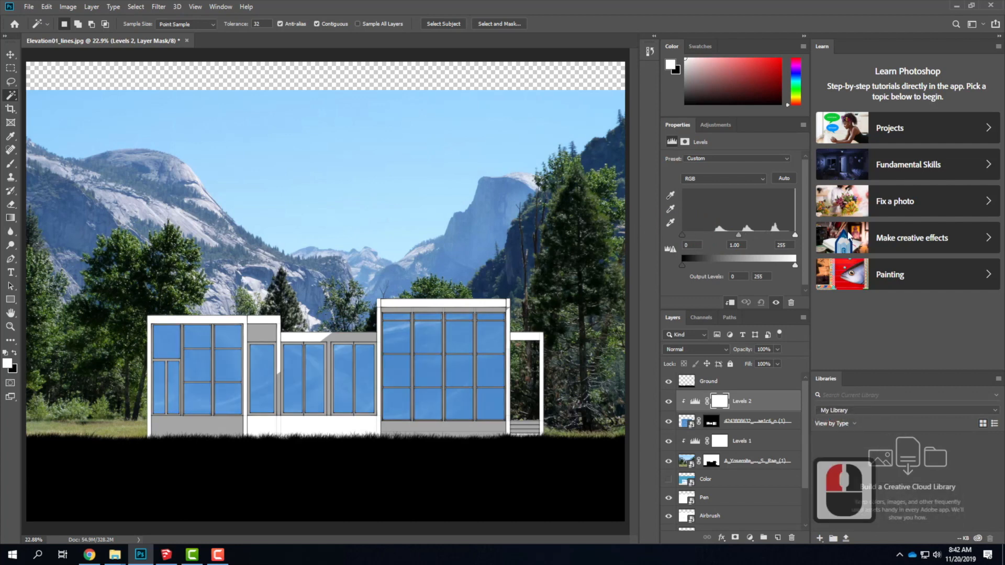
{"action": "left_click_drag", "start_coordinate": [795, 235], "coordinate": [719, 244]}
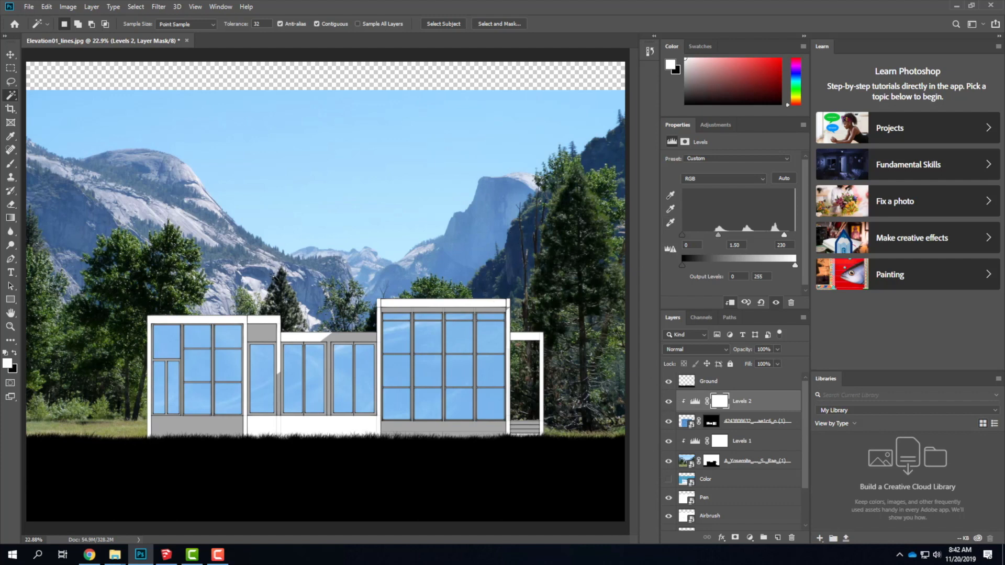
Group the cloud layer with its Levels adjustment and name the group Windows.
{"action": "scroll", "coordinate": [722, 455], "scroll_direction": "down", "scroll_amount": 5}
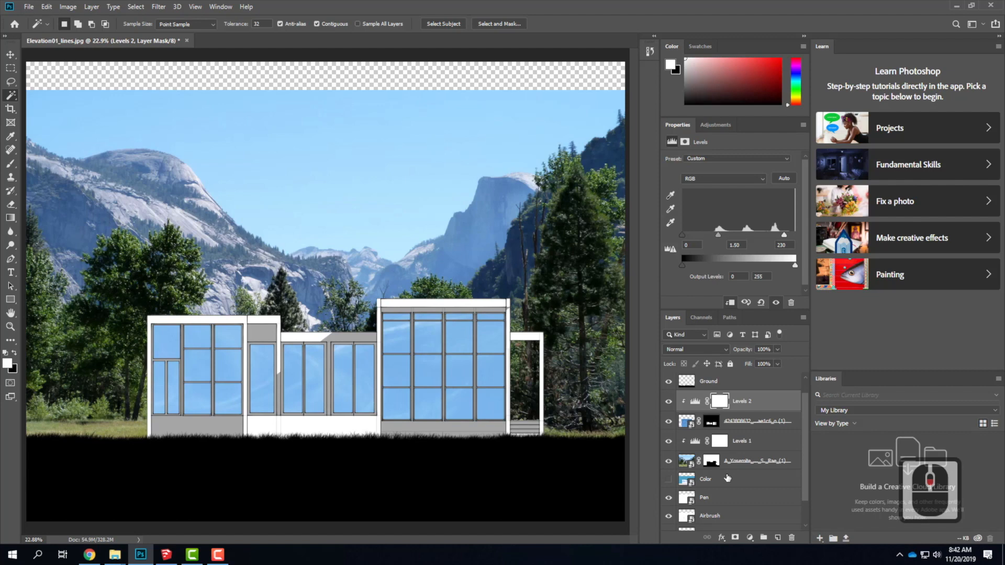
{"action": "scroll", "coordinate": [724, 497], "scroll_direction": "up", "scroll_amount": 6}
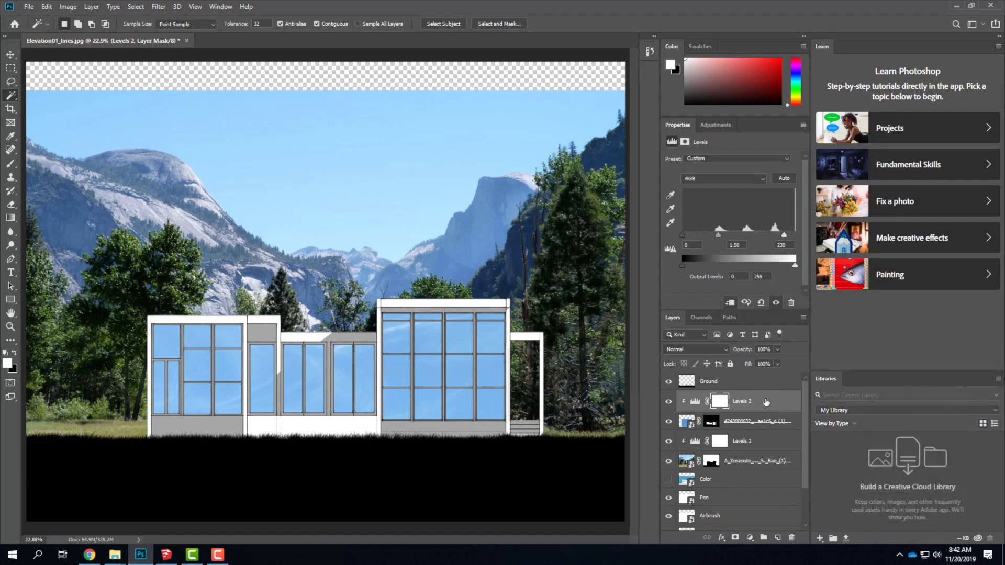
{"action": "left_click", "coordinate": [765, 421], "text": "shift"}
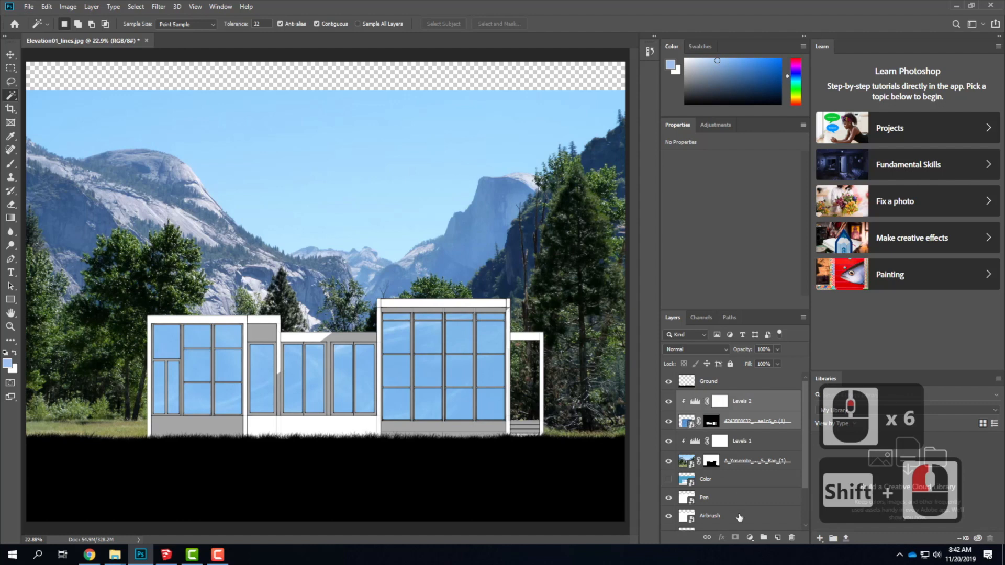
{"action": "left_click", "coordinate": [763, 537]}
{"action": "left_click", "coordinate": [705, 398]}
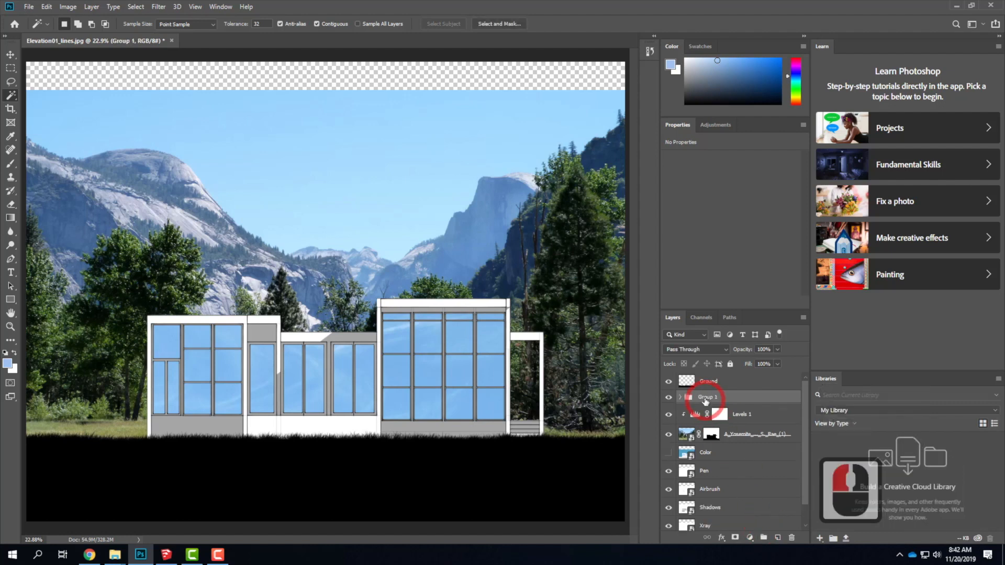
{"action": "double_click", "coordinate": [711, 398]}
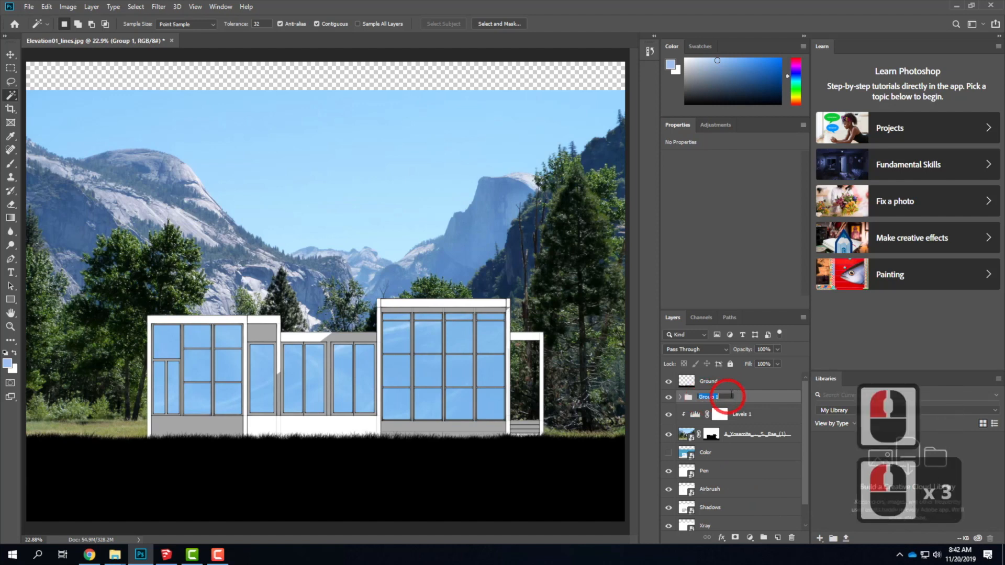
{"action": "type", "text": "Windows"}
{"action": "key", "text": "Return"}
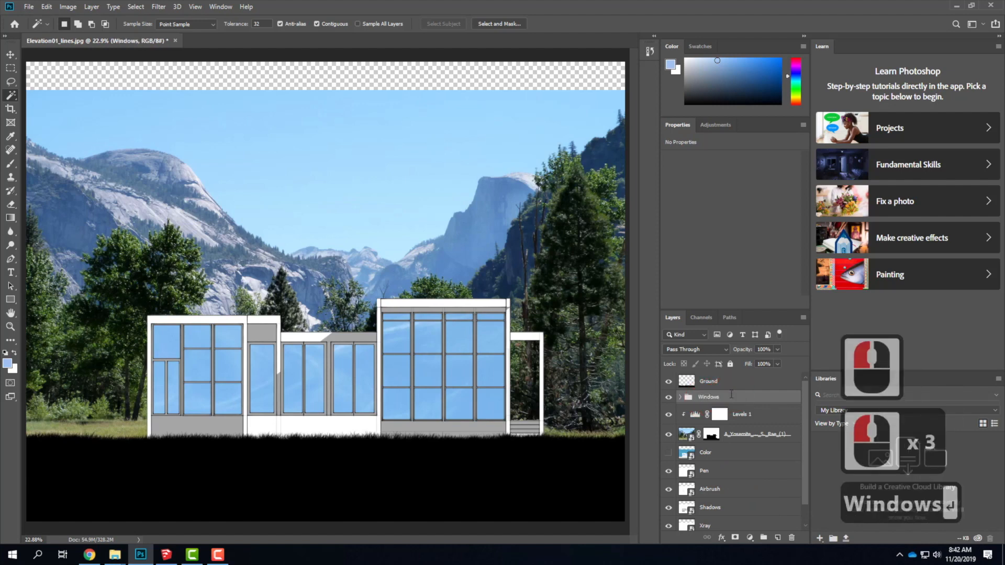
Group the Yosemite photo with its Levels adjustment and name the group Background Image.
{"action": "left_click", "coordinate": [736, 413]}
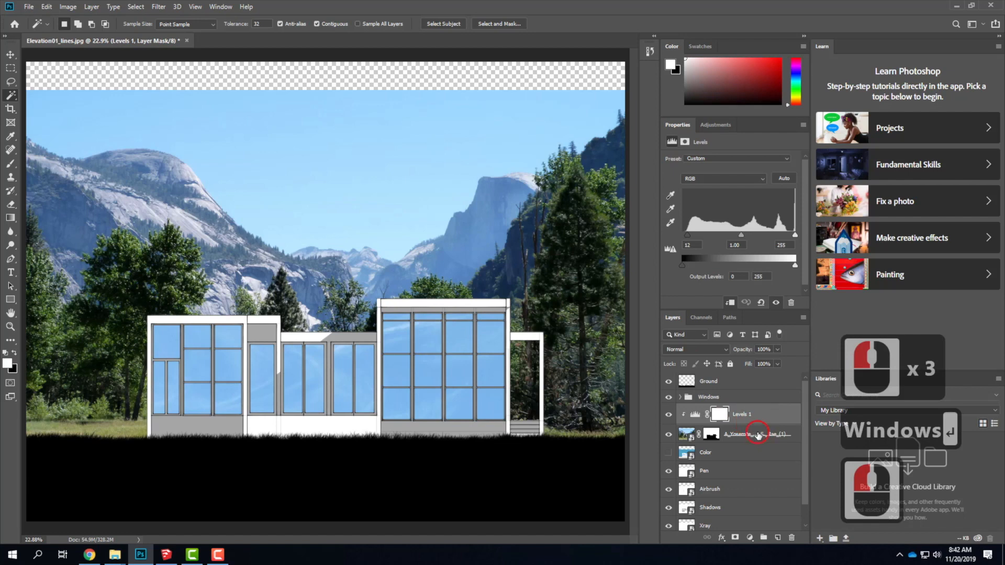
{"action": "left_click", "coordinate": [757, 434], "text": "shift"}
{"action": "left_click", "coordinate": [763, 538]}
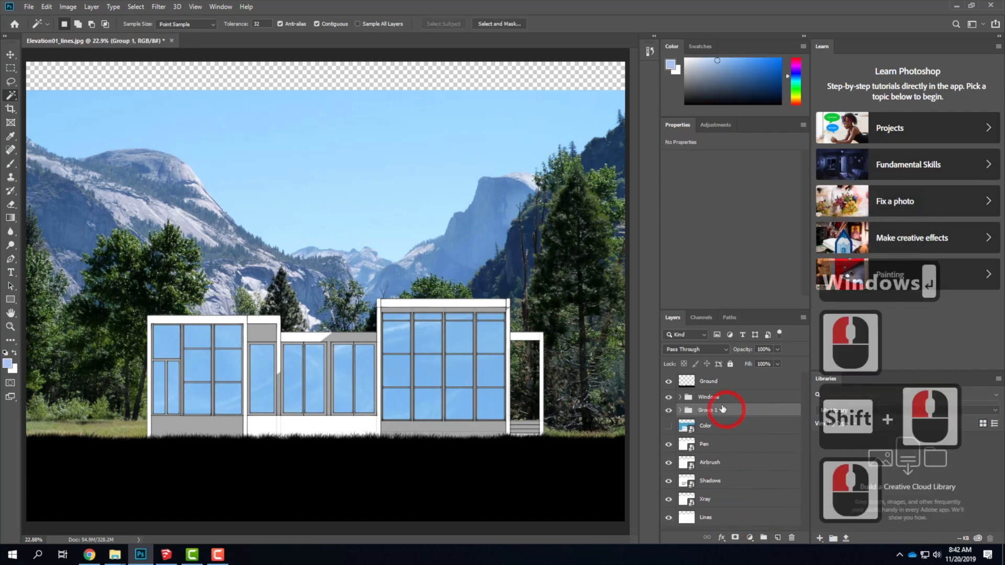
{"action": "triple_click", "coordinate": [733, 409]}
{"action": "type", "text": "Background Image"}
{"action": "key", "text": "Return"}
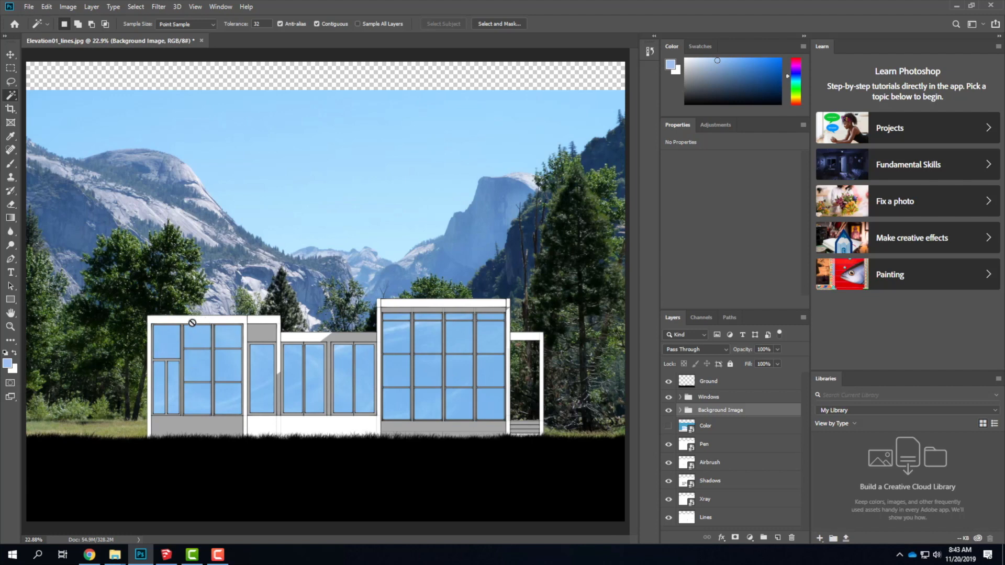
Switch to Chrome, search CC Search for "concrete texture tiling" and look through the photo results.
{"action": "left_click", "coordinate": [90, 555]}
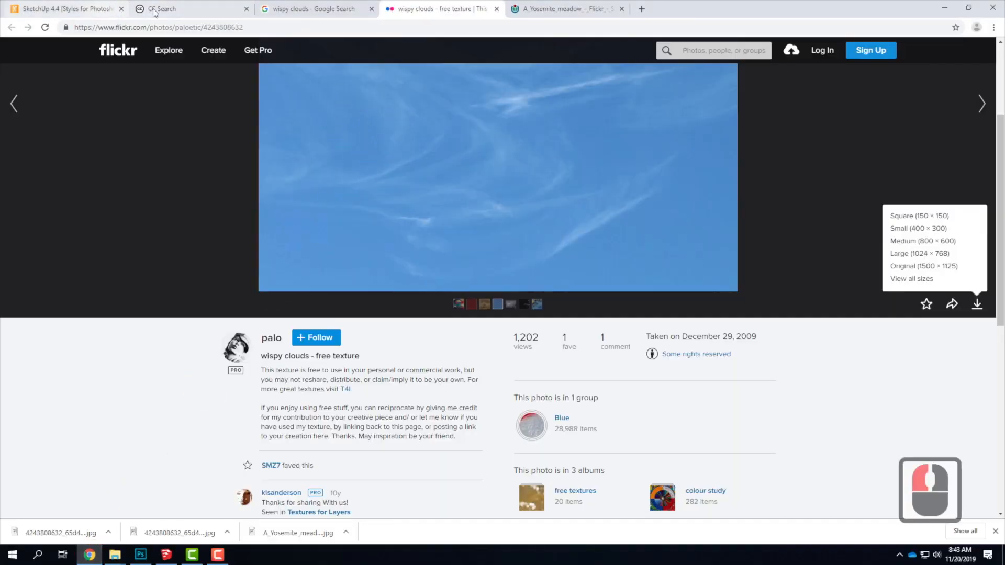
{"action": "left_click", "coordinate": [191, 8]}
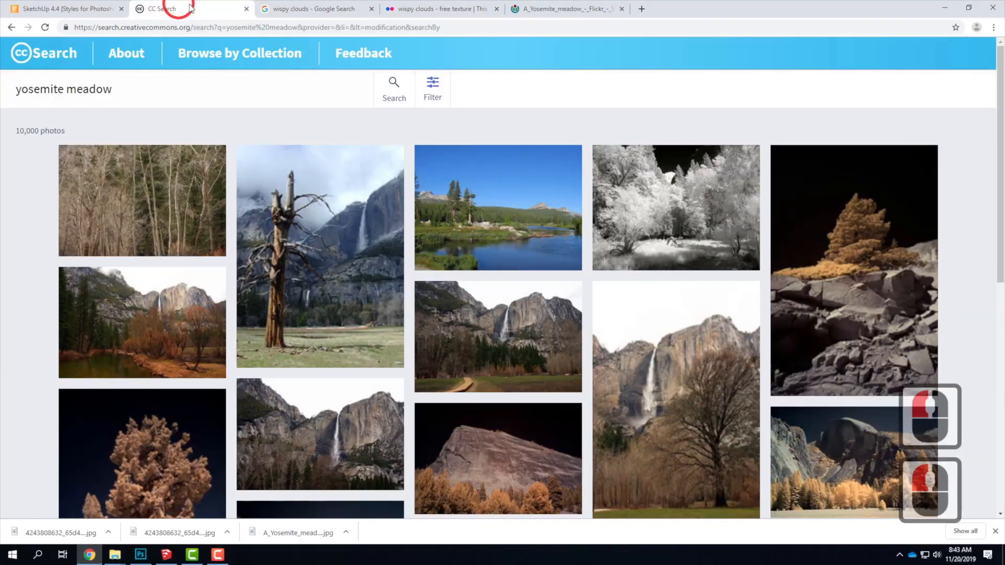
{"action": "left_click", "coordinate": [394, 88]}
{"action": "left_click_drag", "start_coordinate": [128, 89], "coordinate": [5, 87]}
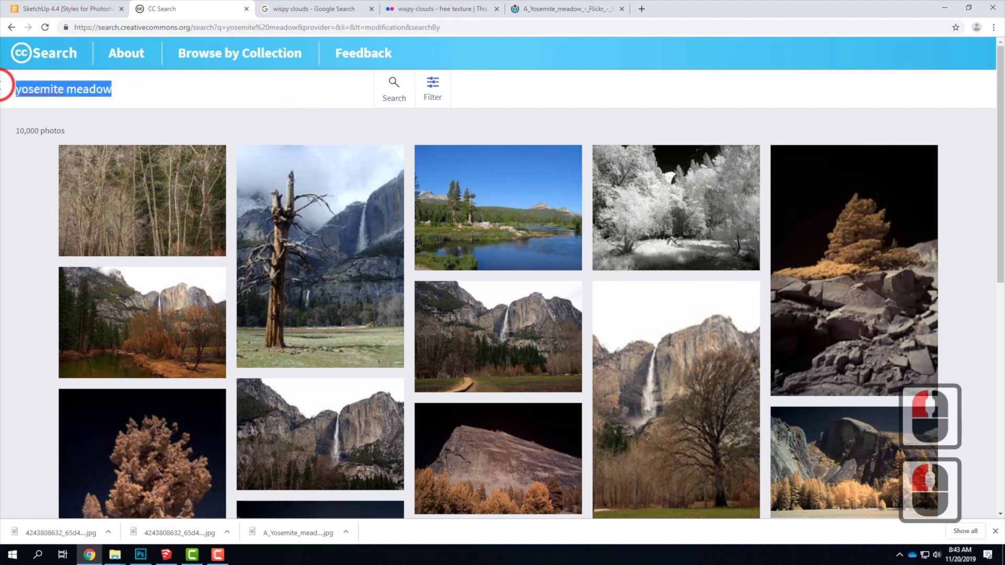
{"action": "type", "text": "concrete"}
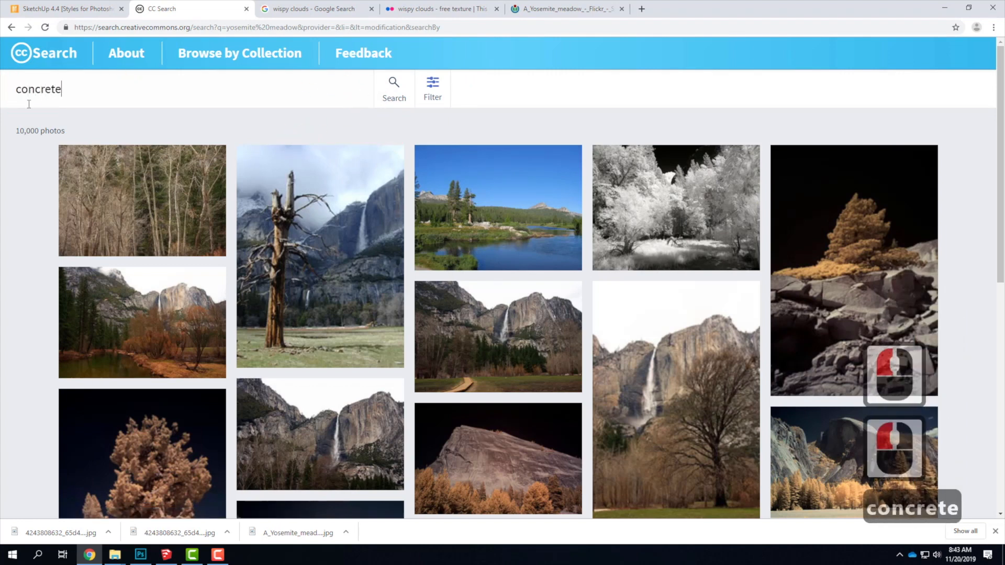
{"action": "type", "text": " texture tiling"}
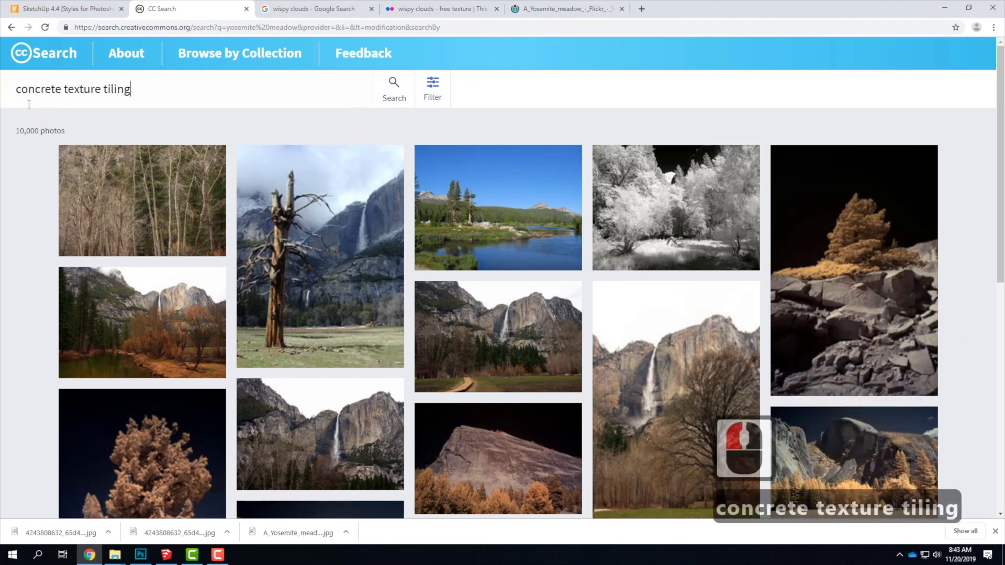
{"action": "key", "text": "Return"}
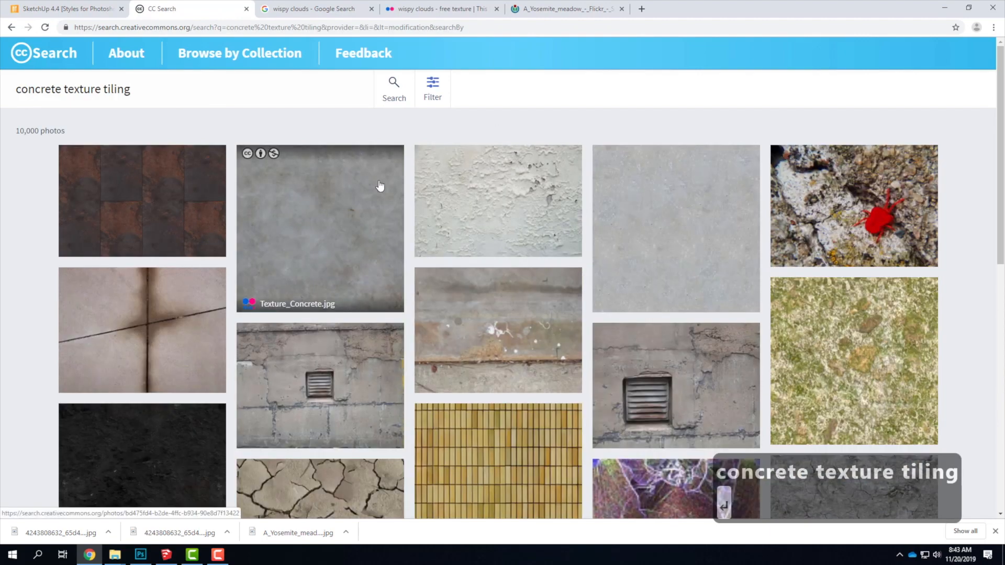
{"action": "scroll", "coordinate": [384, 192], "scroll_direction": "down", "scroll_amount": 5}
{"action": "scroll", "coordinate": [382, 195], "scroll_direction": "down", "scroll_amount": 6}
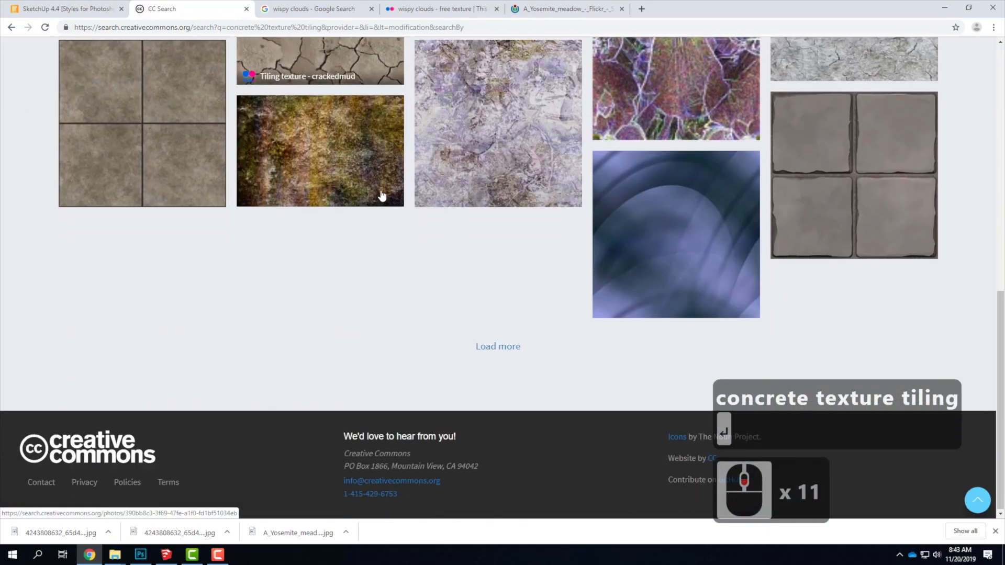
{"action": "scroll", "coordinate": [382, 195], "scroll_direction": "up", "scroll_amount": 6}
{"action": "scroll", "coordinate": [381, 195], "scroll_direction": "up", "scroll_amount": 10}
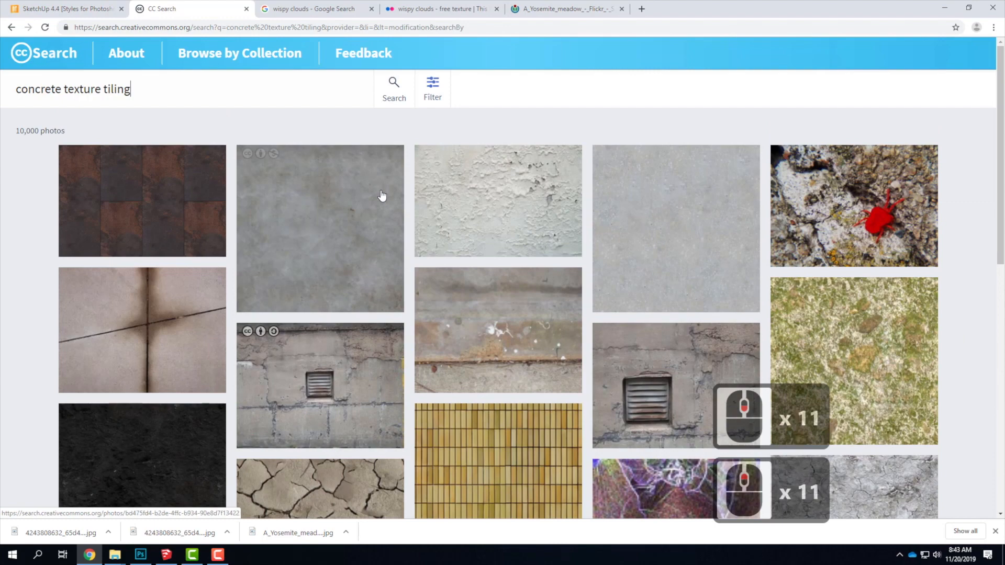
Search Google Images for "concrete tiling texture" and look through the results.
{"action": "left_click", "coordinate": [314, 9]}
{"action": "left_click", "coordinate": [251, 135]}
{"action": "scroll", "coordinate": [294, 252], "scroll_direction": "up", "scroll_amount": 12}
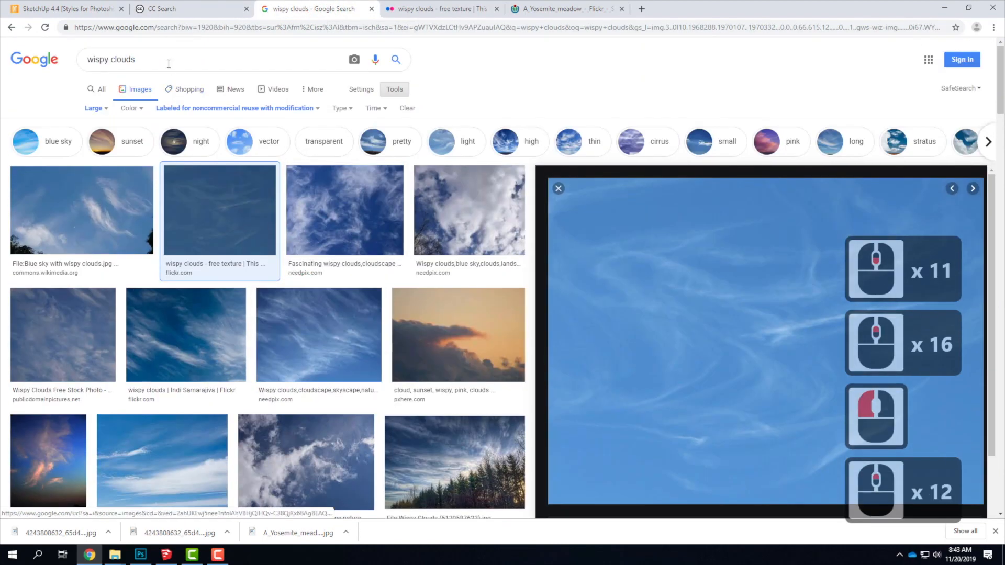
{"action": "left_click_drag", "start_coordinate": [166, 61], "coordinate": [18, 65]}
{"action": "type", "text": "concret"}
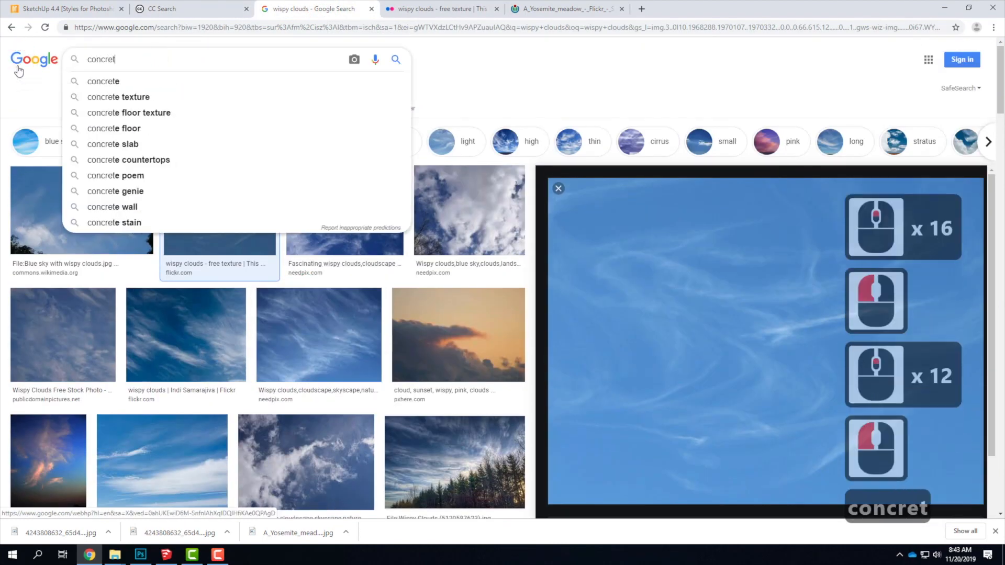
{"action": "type", "text": "e tiling texture"}
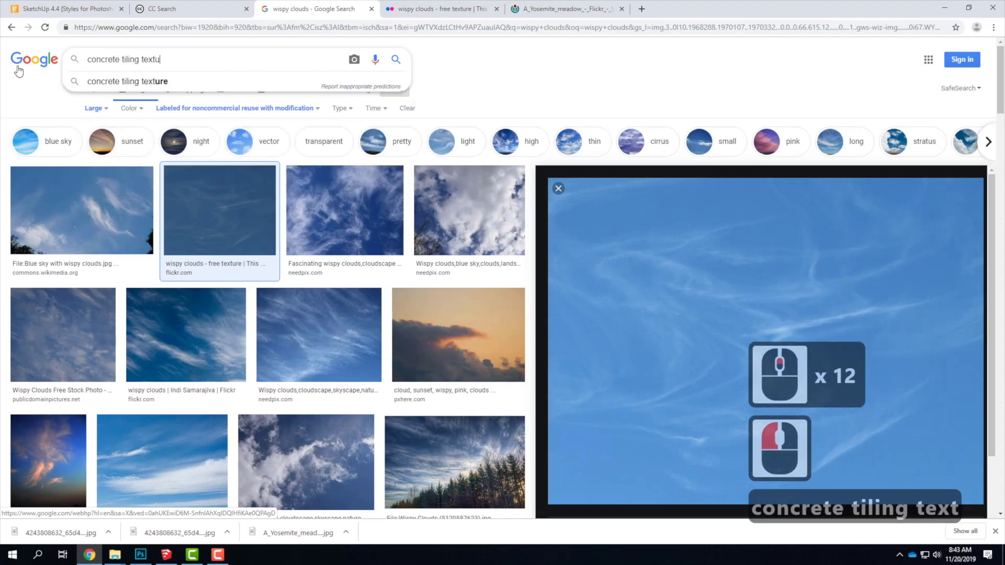
{"action": "key", "text": "Return"}
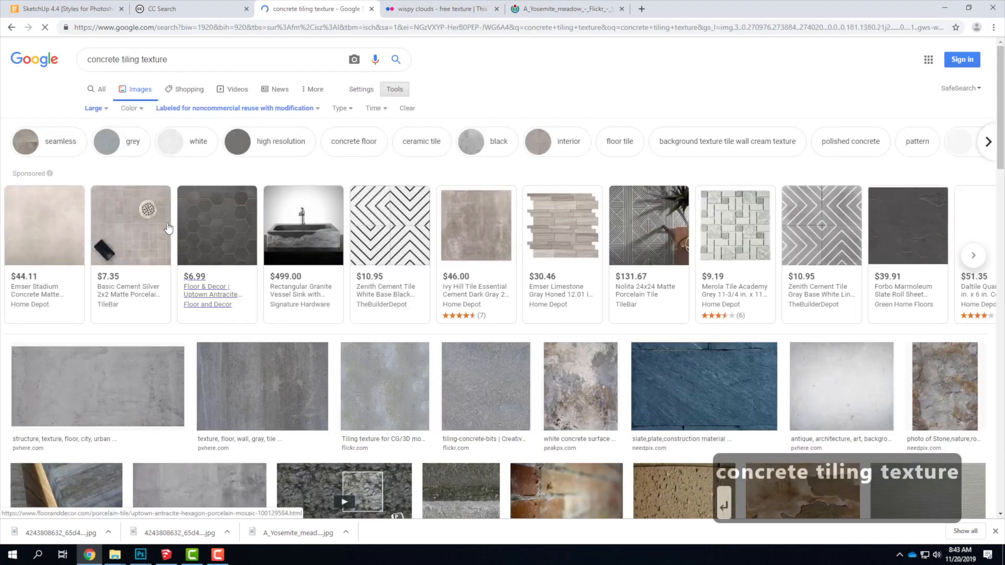
{"action": "scroll", "coordinate": [20, 403], "scroll_direction": "down", "scroll_amount": 3}
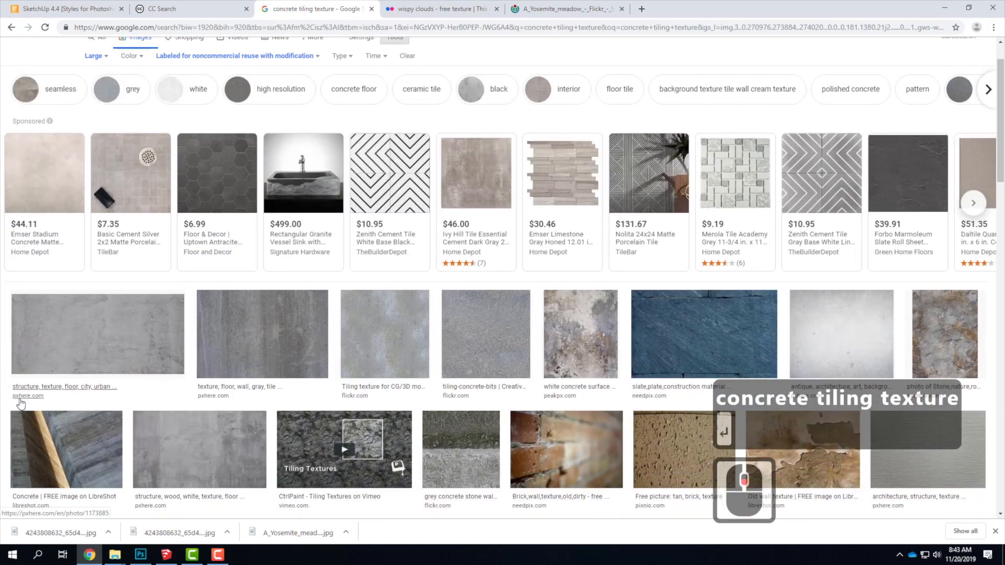
{"action": "scroll", "coordinate": [20, 403], "scroll_direction": "down", "scroll_amount": 2}
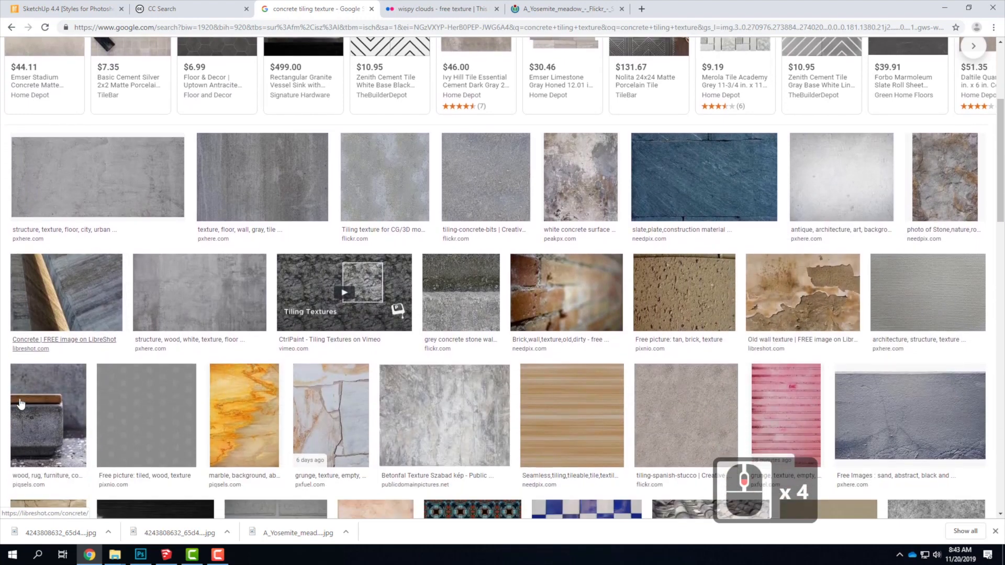
Browse the image results for a tiled concrete texture and open the Flickr page of "Stone wall or floor texture retry (3x tiled)".
{"action": "scroll", "coordinate": [20, 403], "scroll_direction": "down", "scroll_amount": 6}
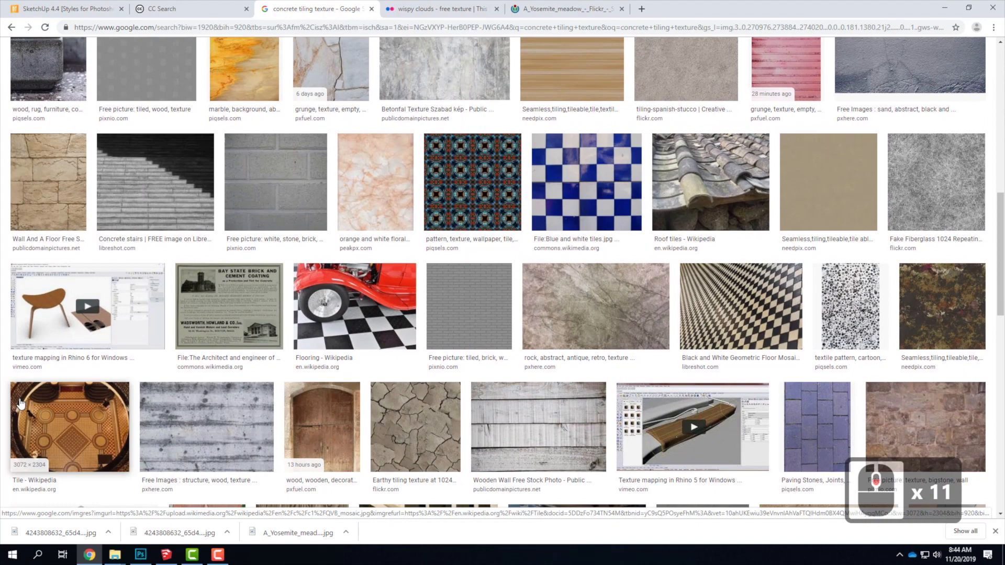
{"action": "scroll", "coordinate": [20, 403], "scroll_direction": "down", "scroll_amount": 3}
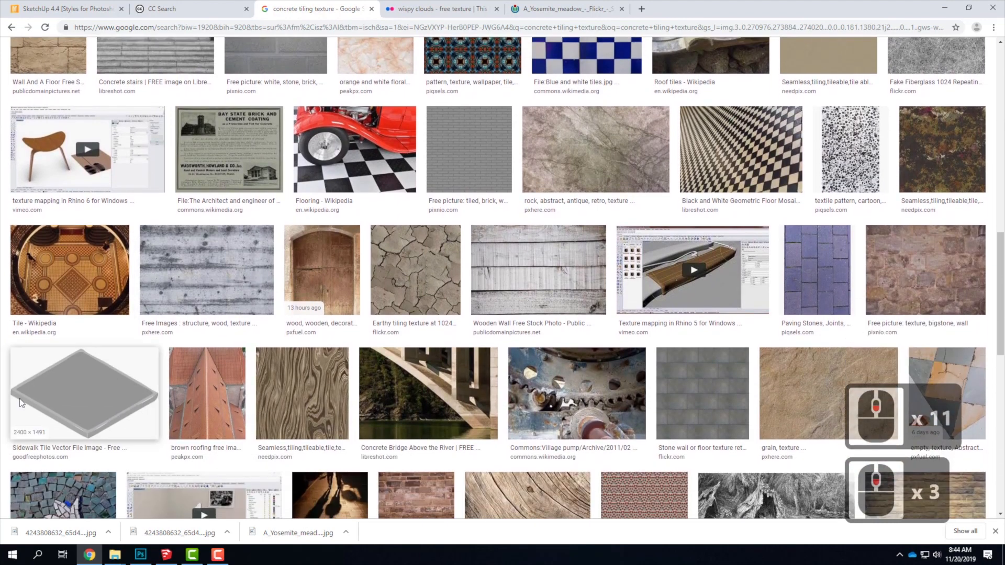
{"action": "scroll", "coordinate": [21, 403], "scroll_direction": "down", "scroll_amount": 1}
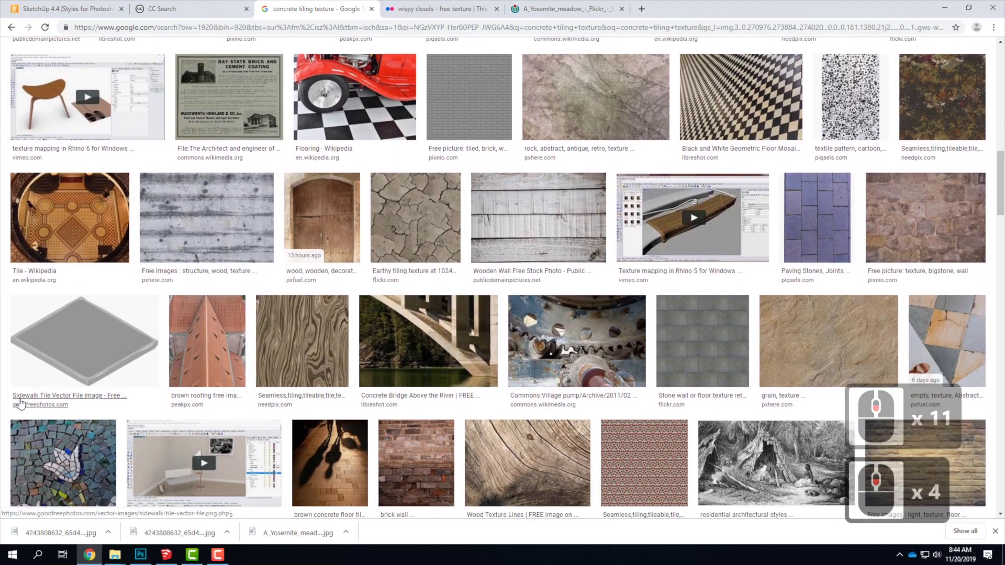
{"action": "scroll", "coordinate": [20, 402], "scroll_direction": "down", "scroll_amount": 1}
{"action": "left_click", "coordinate": [679, 285]}
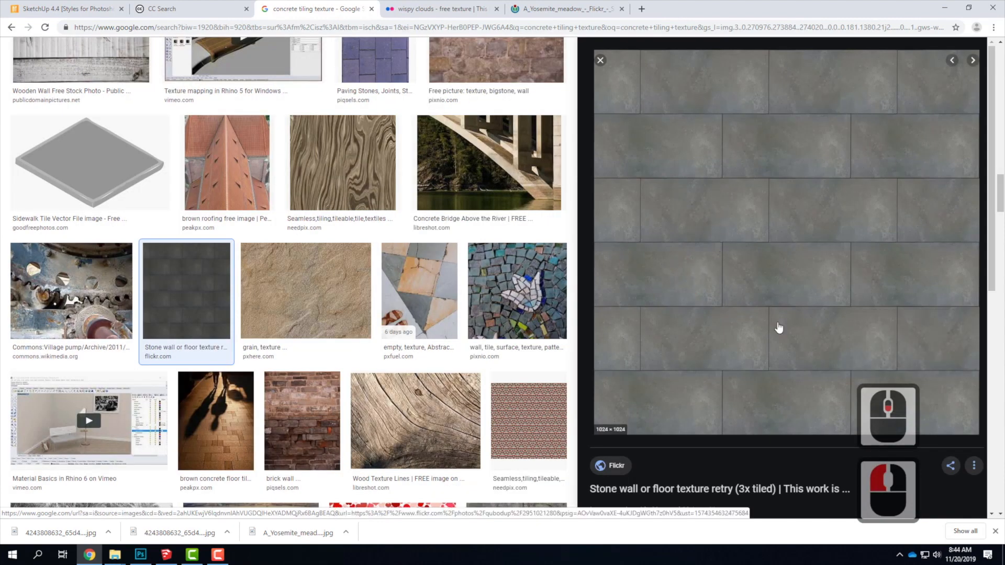
{"action": "left_click", "coordinate": [741, 296]}
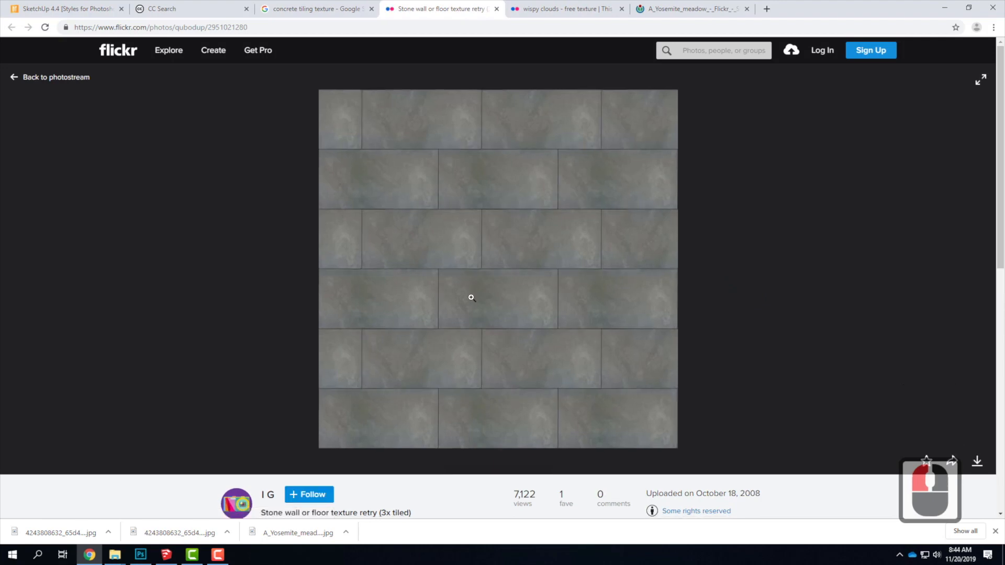
Inspect the stone tile texture and its licence details, and download it in the Original (3072 × 3072) size.
{"action": "left_click", "coordinate": [471, 300]}
{"action": "double_click", "coordinate": [472, 300]}
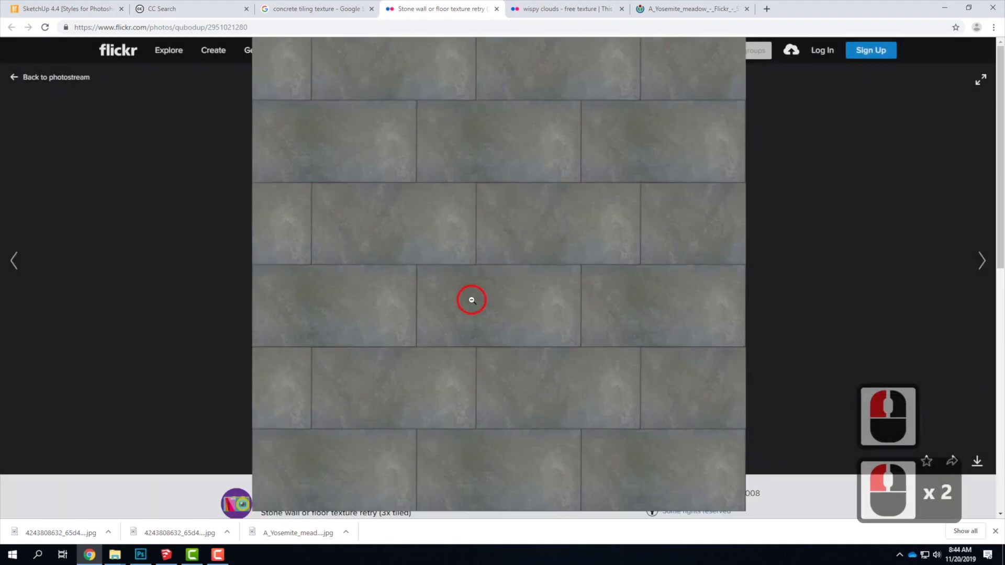
{"action": "scroll", "coordinate": [606, 411], "scroll_direction": "down", "scroll_amount": 5}
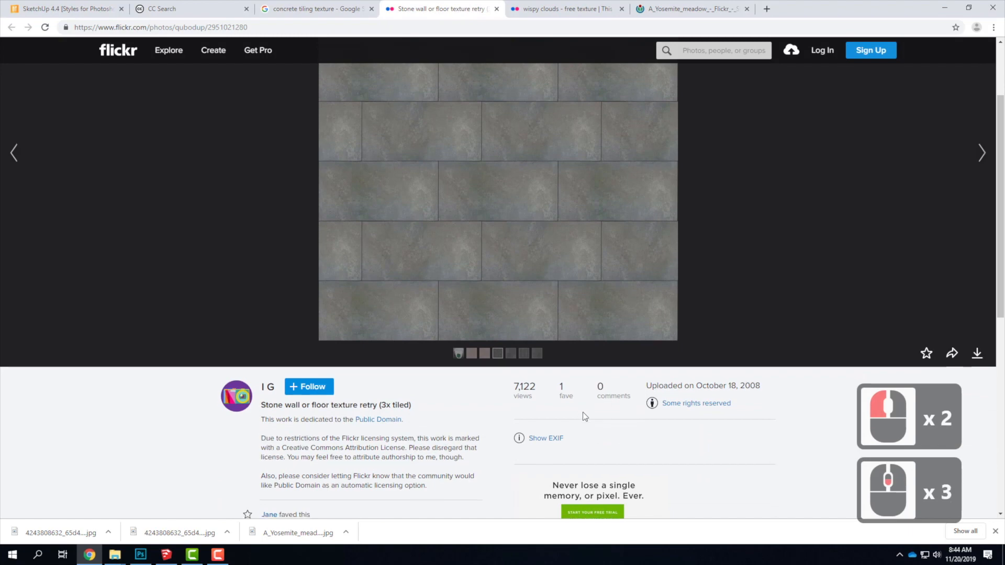
{"action": "scroll", "coordinate": [500, 425], "scroll_direction": "up", "scroll_amount": 3}
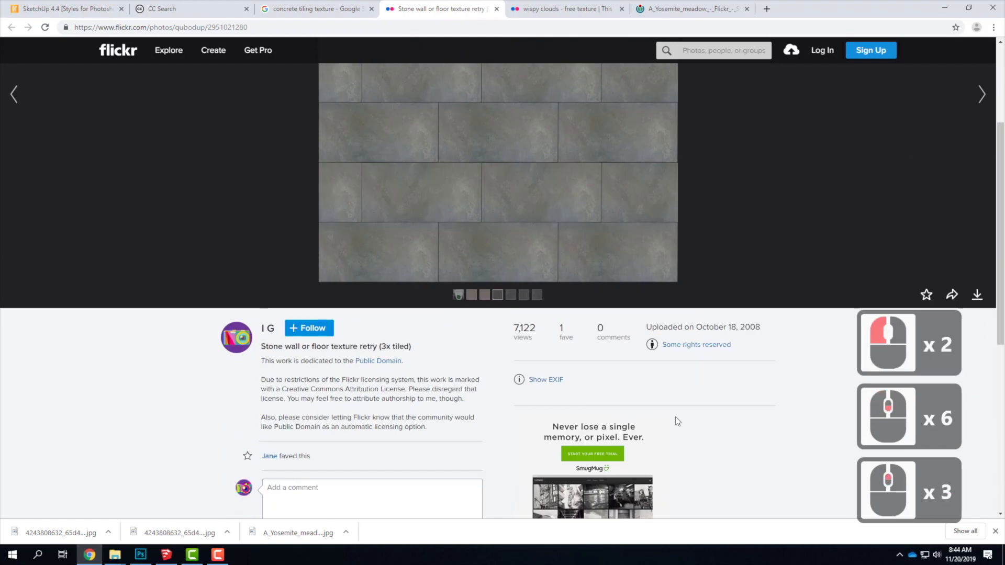
{"action": "left_click", "coordinate": [977, 305]}
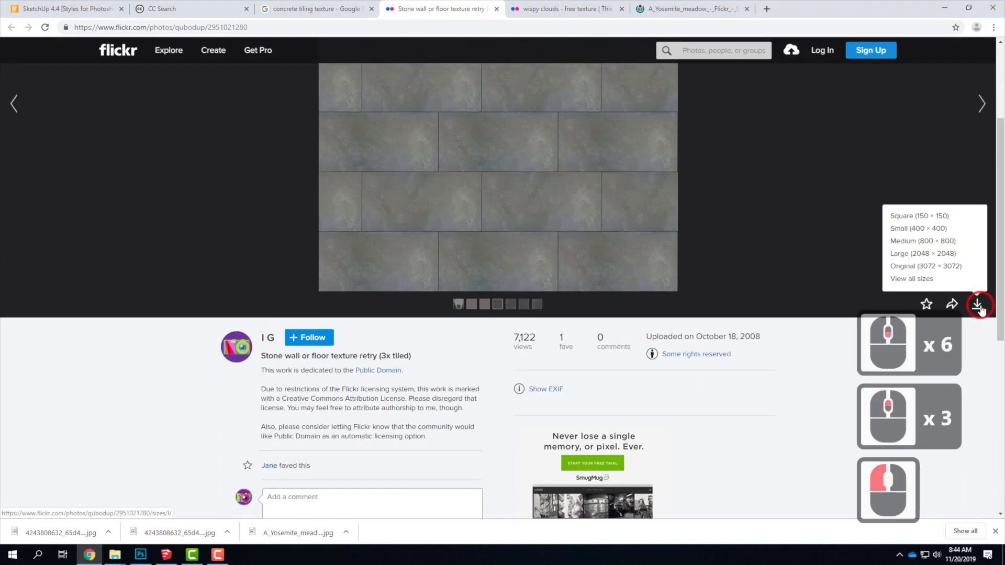
{"action": "left_click", "coordinate": [937, 265]}
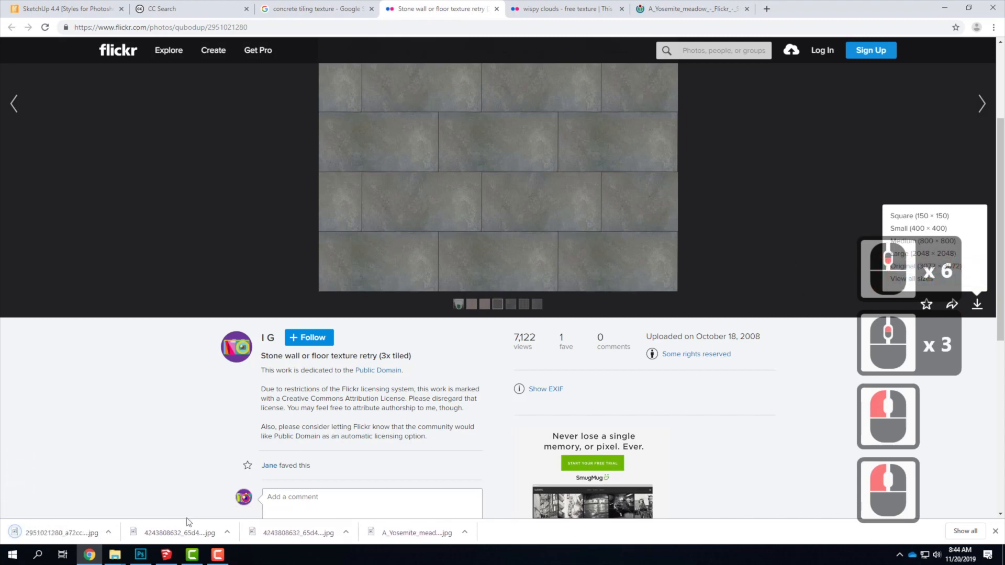
Show the downloaded stone texture in its folder and copy the image file.
{"action": "left_click", "coordinate": [109, 533]}
{"action": "left_click", "coordinate": [134, 495]}
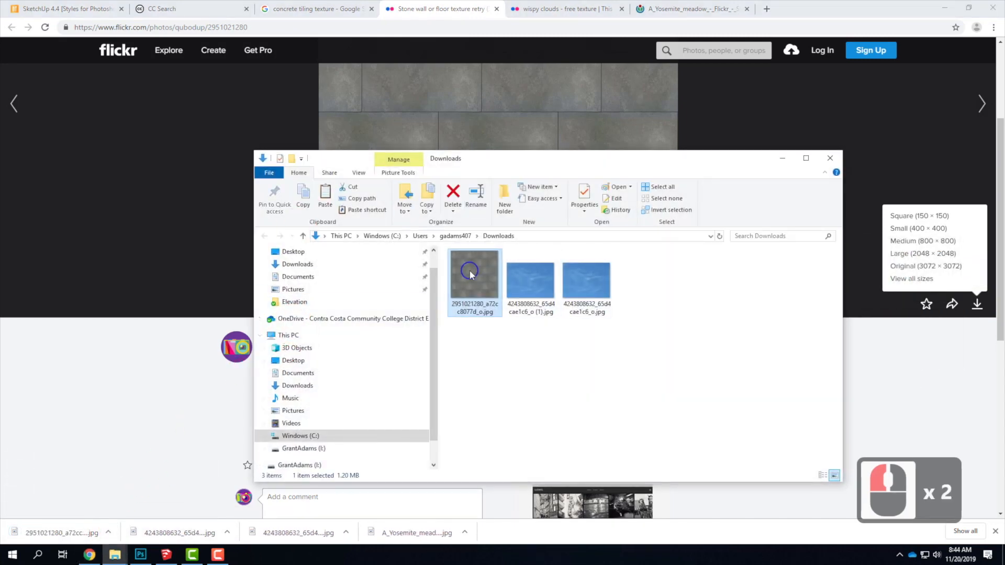
{"action": "right_click", "coordinate": [471, 271]}
{"action": "left_click", "coordinate": [522, 469]}
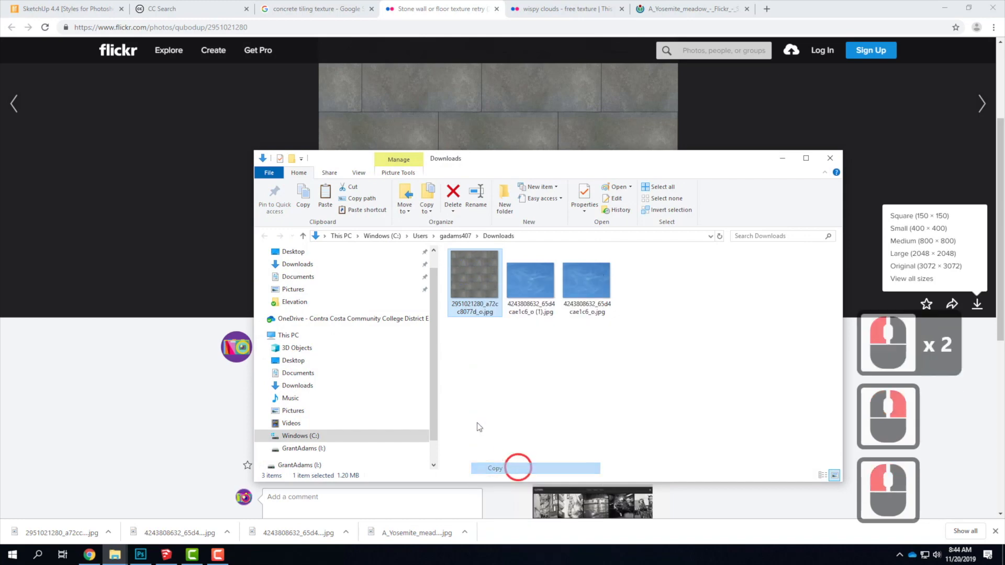
Paste the texture file into the OneDrive folder Live Demonstrations > Live - A135 Exercises > A106 > F2019 > Elevation.
{"action": "left_click", "coordinate": [287, 318]}
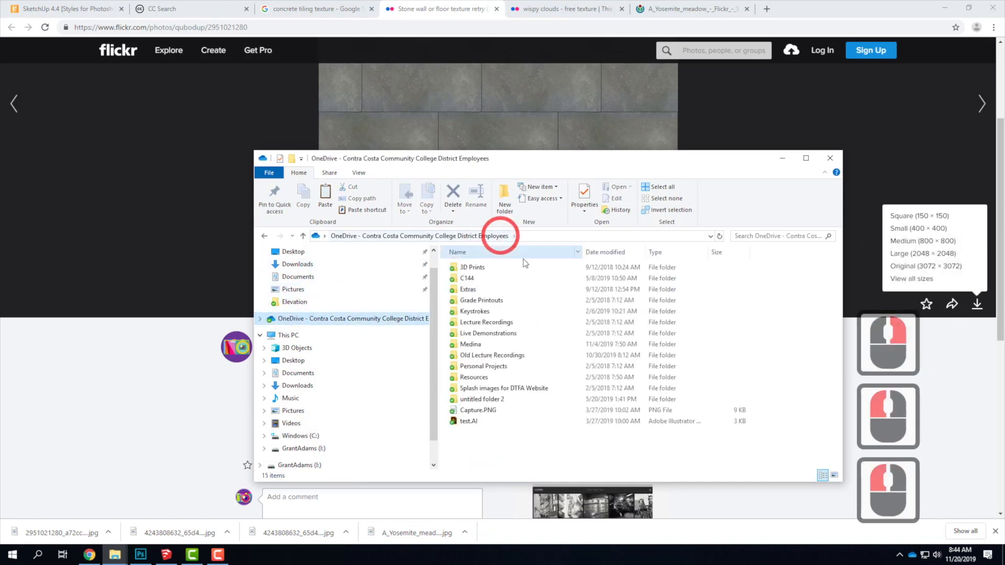
{"action": "double_click", "coordinate": [486, 333]}
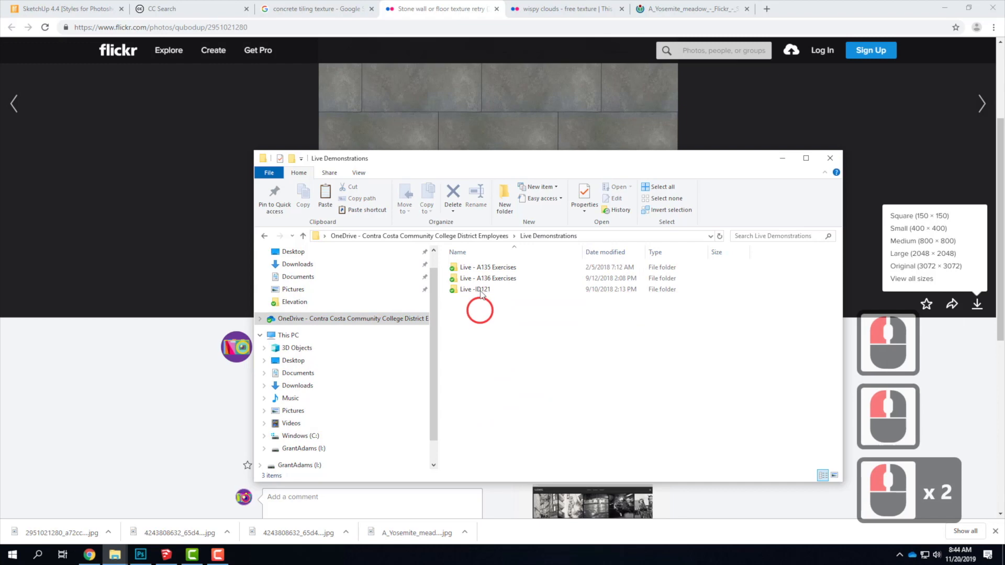
{"action": "double_click", "coordinate": [478, 268]}
{"action": "double_click", "coordinate": [480, 266]}
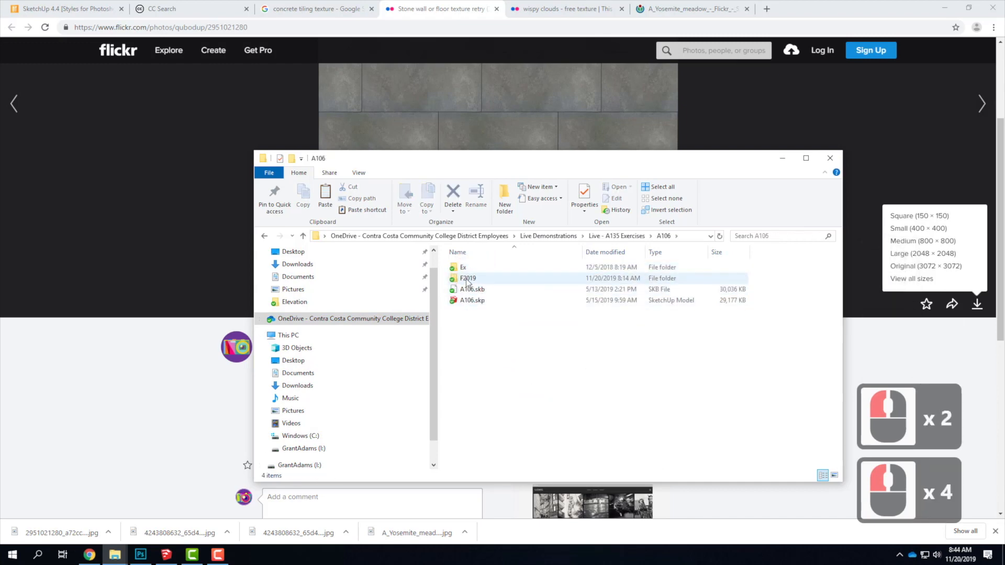
{"action": "double_click", "coordinate": [467, 280]}
{"action": "double_click", "coordinate": [464, 267]}
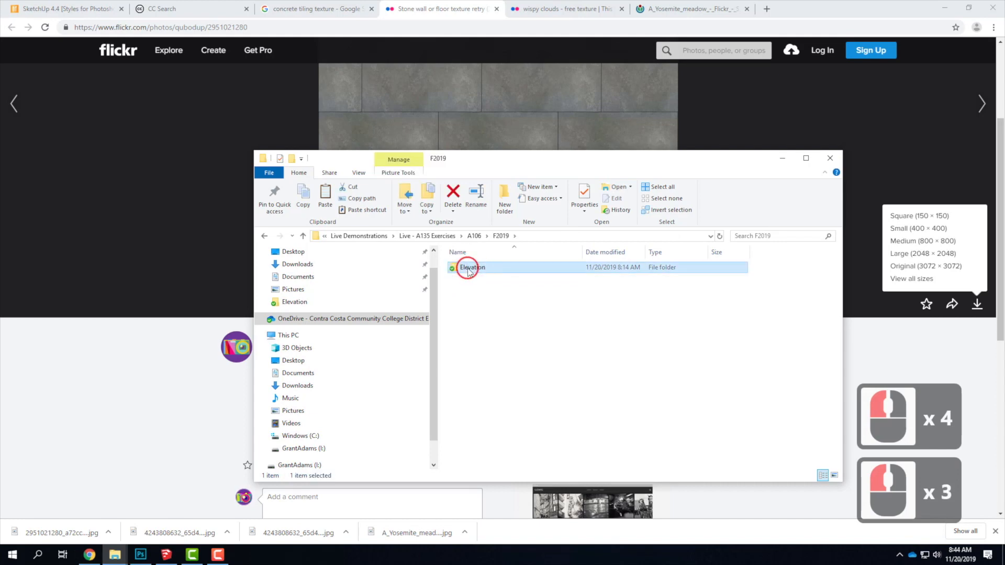
{"action": "right_click", "coordinate": [549, 351]}
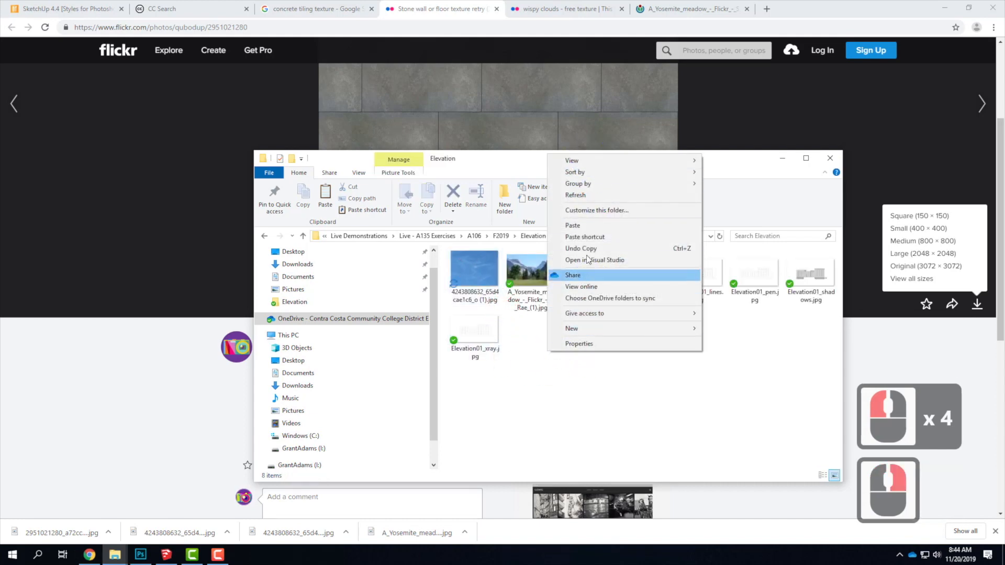
{"action": "left_click", "coordinate": [585, 226]}
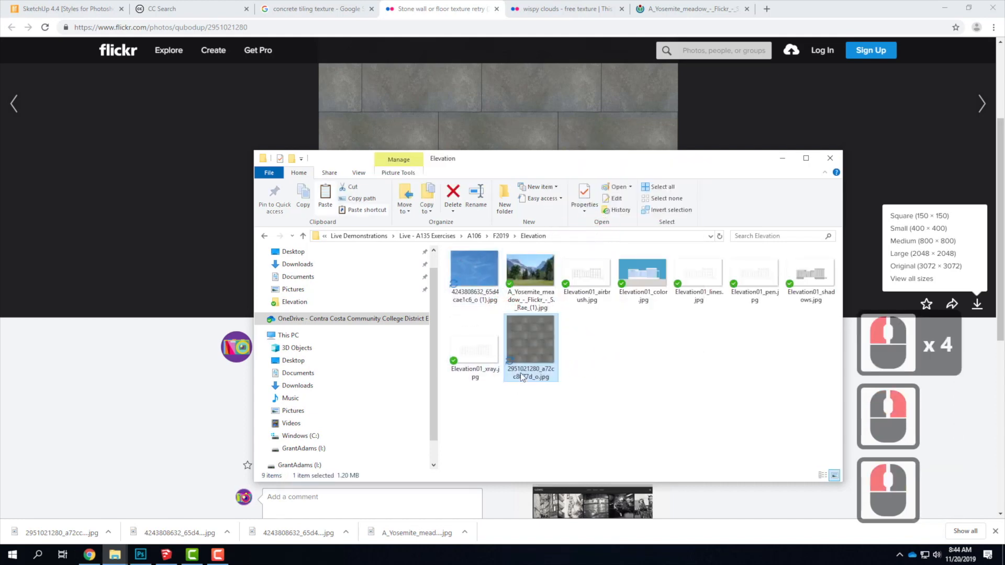
{"action": "left_click", "coordinate": [141, 556]}
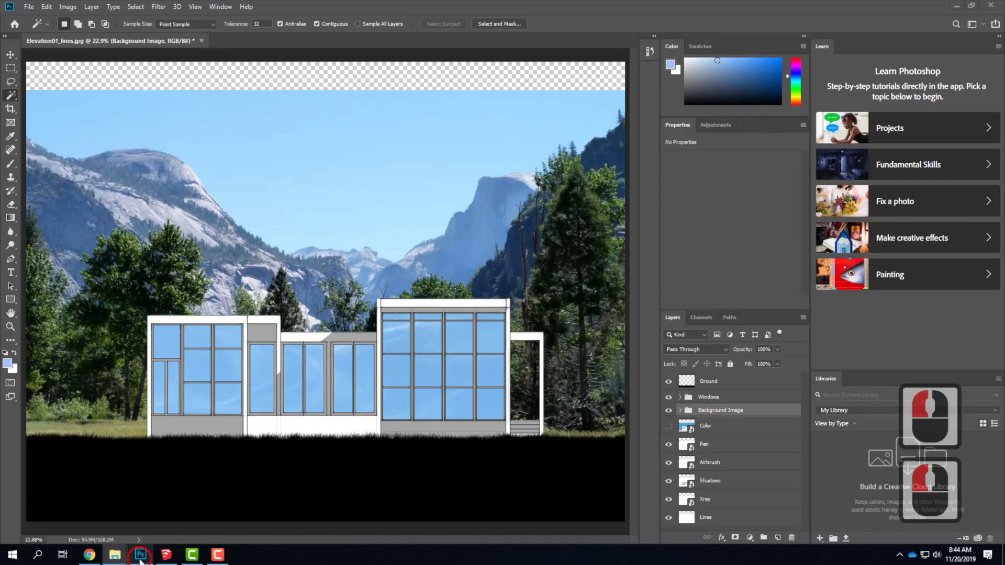
{"action": "left_click", "coordinate": [28, 8]}
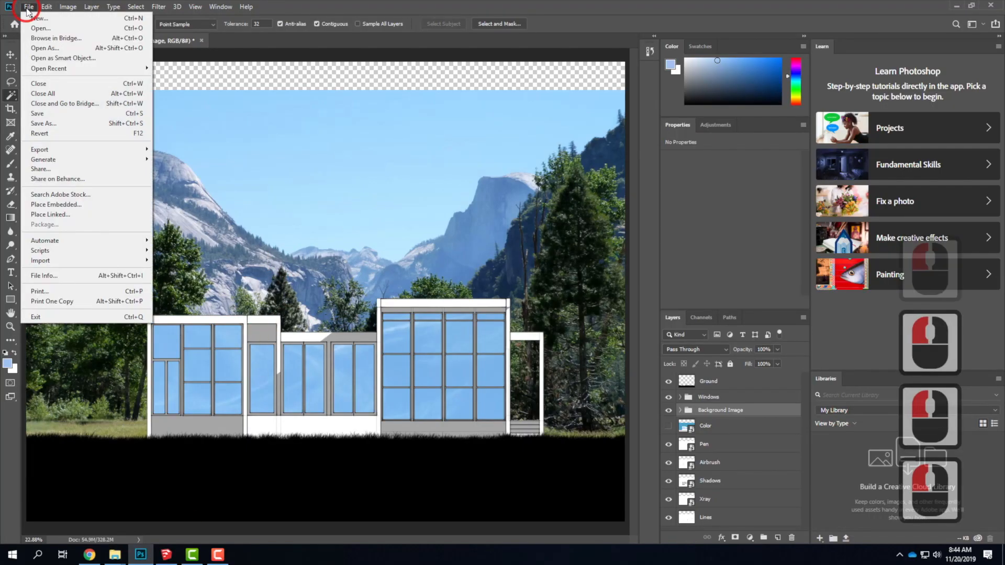
{"action": "left_click", "coordinate": [56, 204]}
{"action": "left_click", "coordinate": [125, 81]}
{"action": "left_click", "coordinate": [408, 265]}
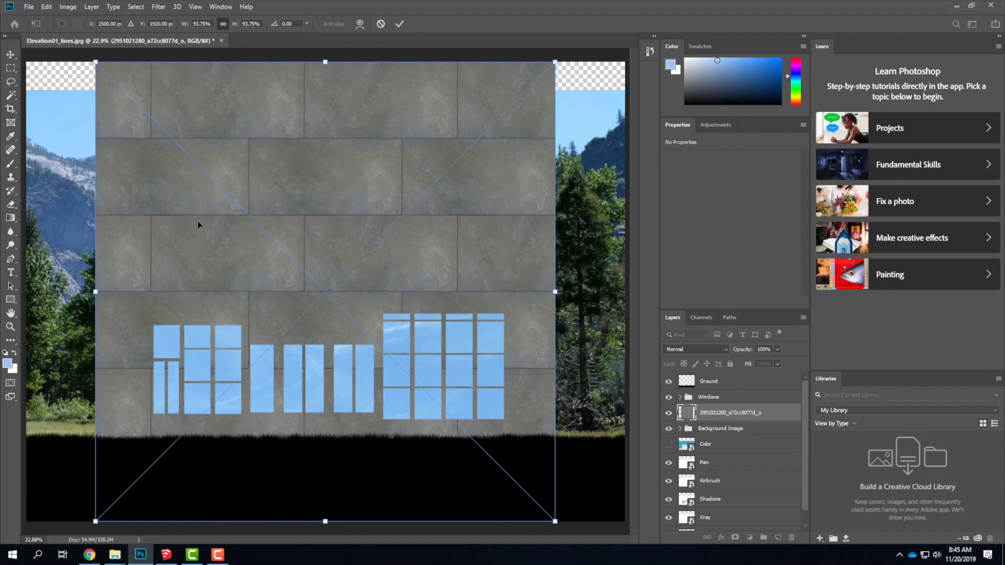
Scale the placed texture down to about 11.12% and position it over the upper-left corner of the building.
{"action": "left_click", "coordinate": [555, 62]}
{"action": "left_click_drag", "start_coordinate": [555, 62], "coordinate": [183, 434]}
{"action": "left_click_drag", "start_coordinate": [145, 477], "coordinate": [158, 342]}
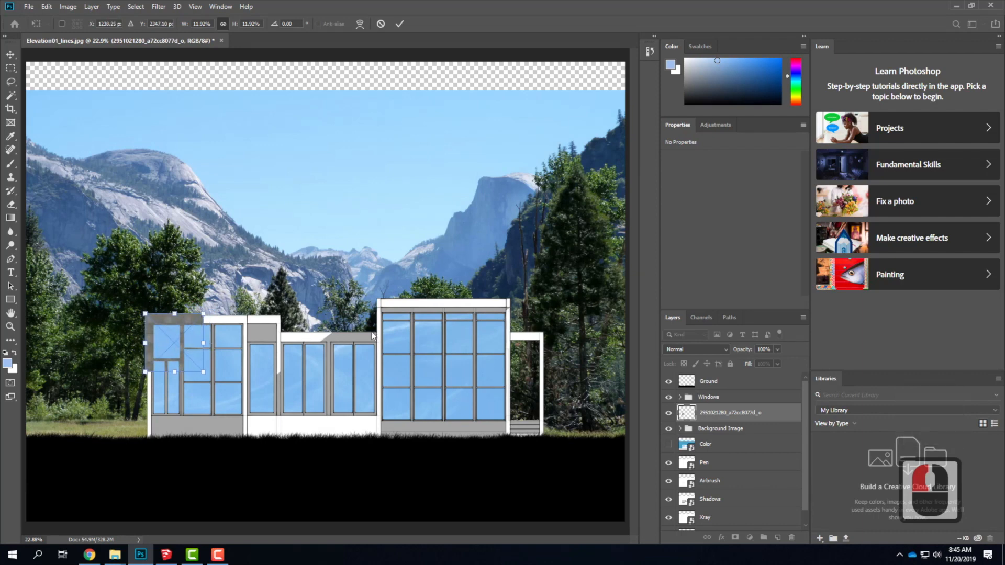
{"action": "left_click_drag", "start_coordinate": [203, 314], "coordinate": [192, 318]}
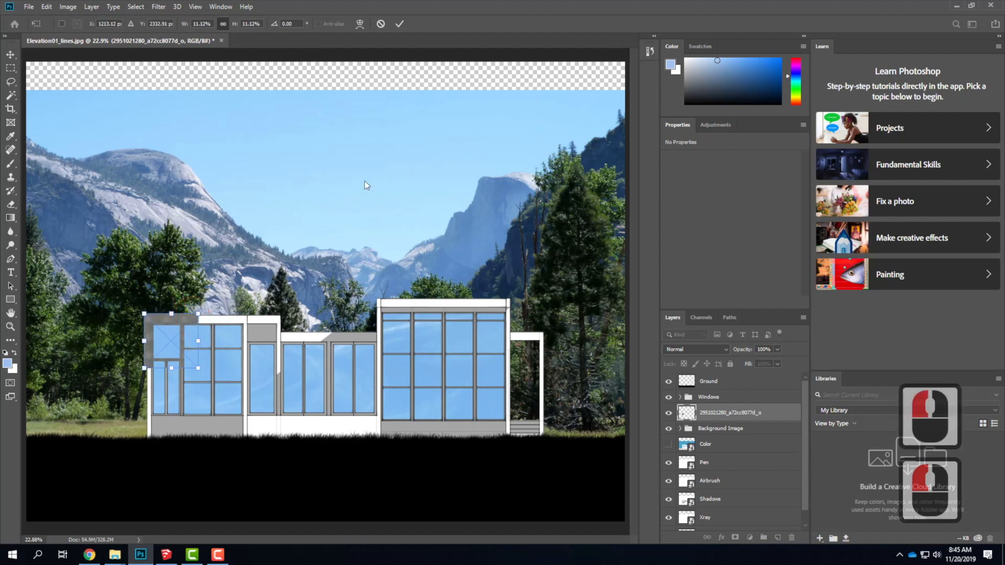
{"action": "left_click", "coordinate": [398, 24]}
Copy the small texture tile with a rectangular marquee, paste it as a new layer and align the copy against the original's right edge.
{"action": "key", "text": "w"}
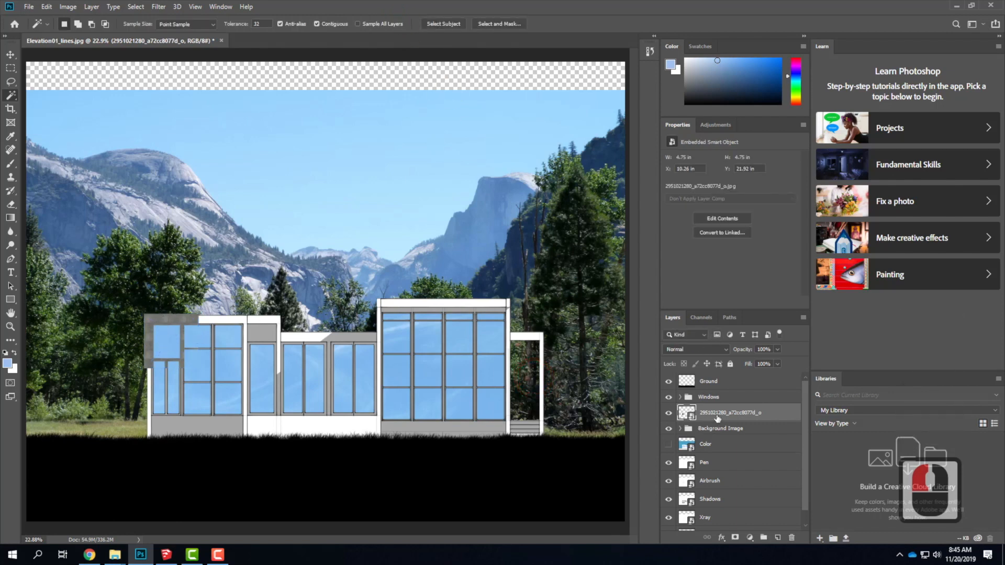
{"action": "left_click", "coordinate": [8, 68]}
{"action": "left_click_drag", "start_coordinate": [199, 369], "coordinate": [219, 388]}
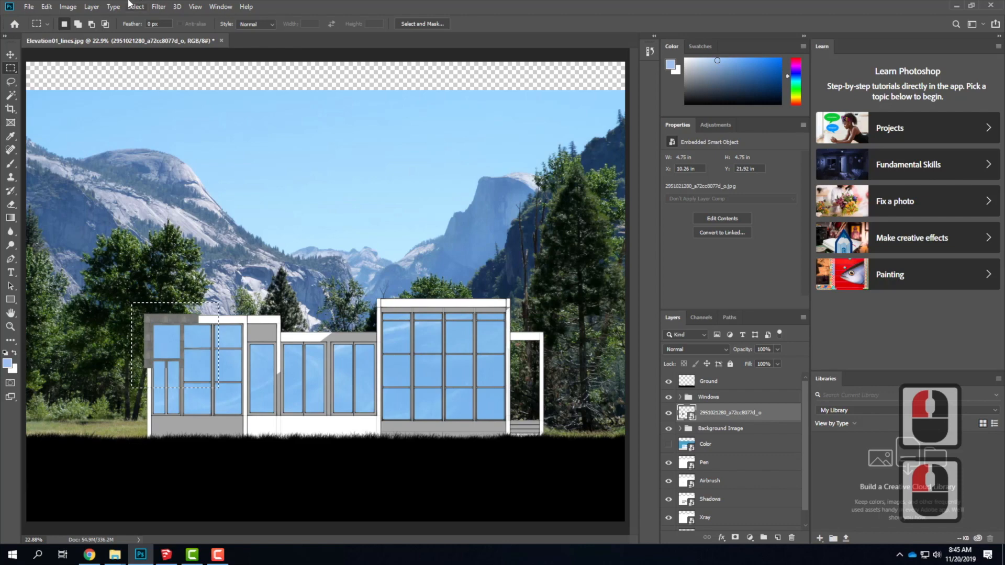
{"action": "left_click", "coordinate": [46, 7]}
{"action": "left_click", "coordinate": [56, 76]}
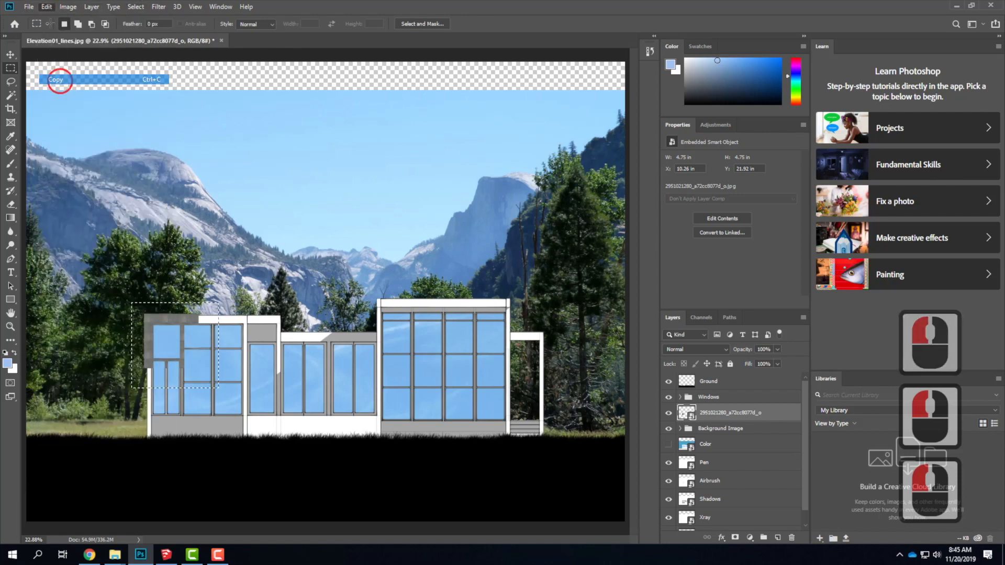
{"action": "left_click", "coordinate": [50, 7]}
{"action": "left_click", "coordinate": [57, 97]}
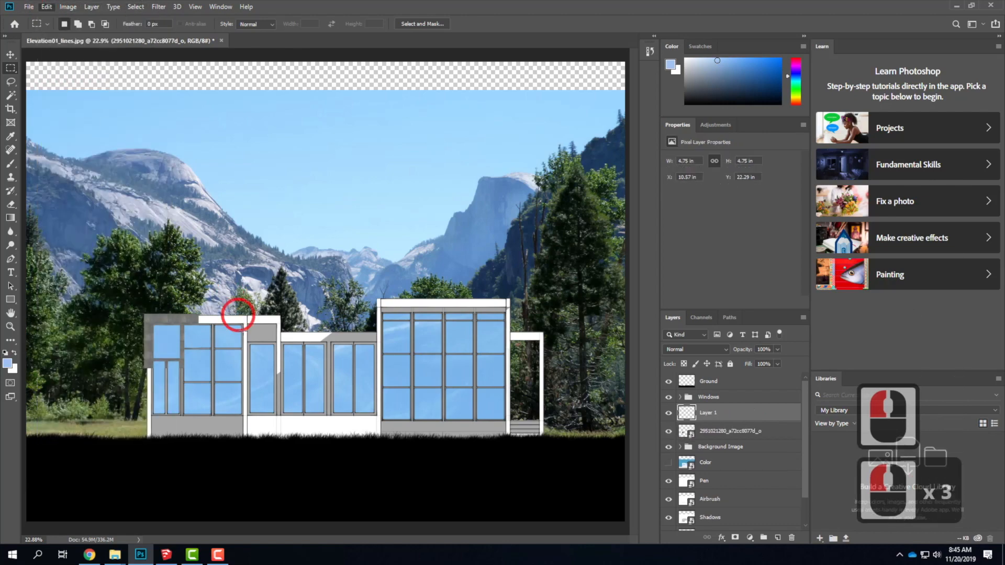
{"action": "left_click", "coordinate": [11, 55]}
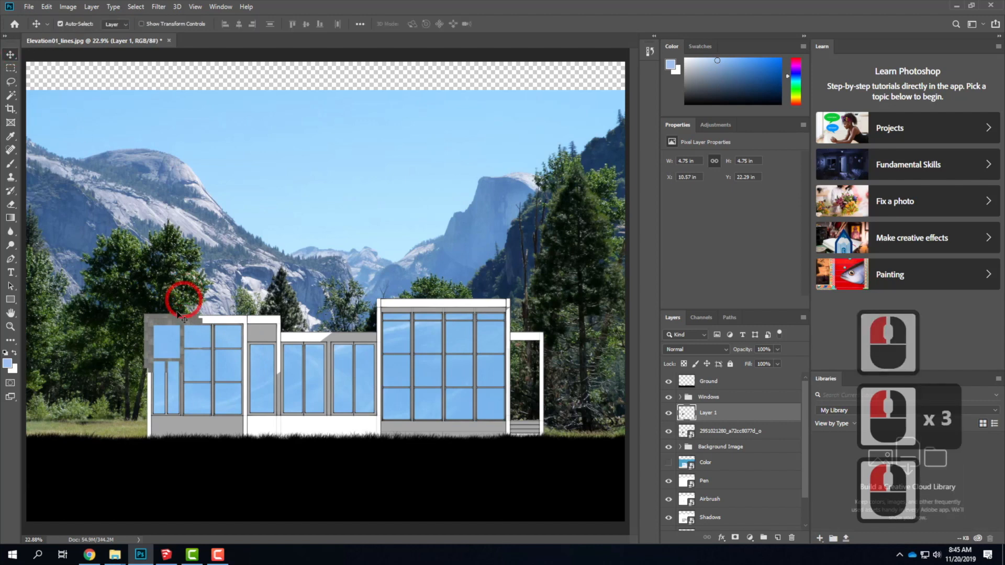
{"action": "left_click_drag", "start_coordinate": [173, 332], "coordinate": [230, 325]}
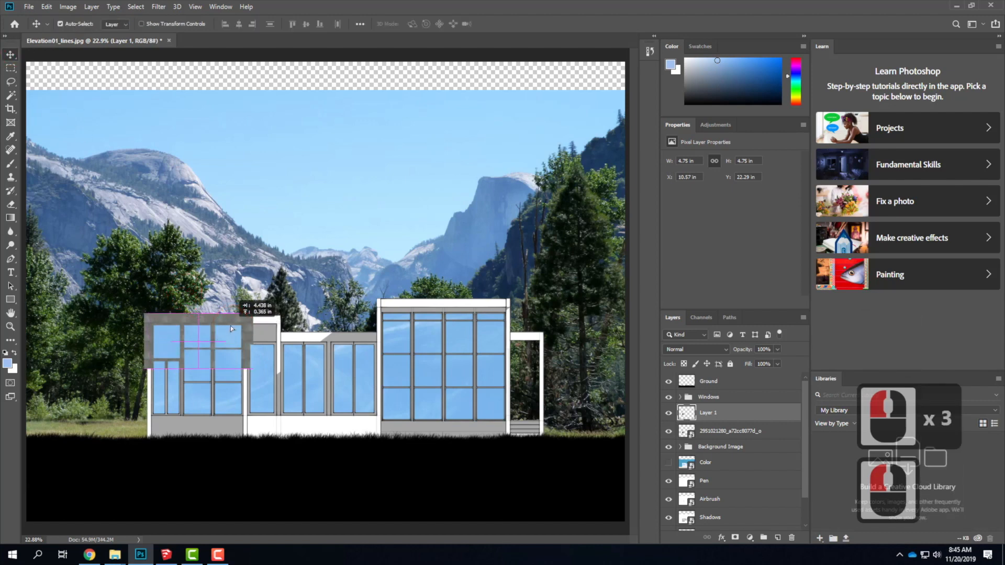
Hide the Windows group and paste five more texture tiles, aligning them edge to edge in a row across the facade.
{"action": "left_click", "coordinate": [670, 397]}
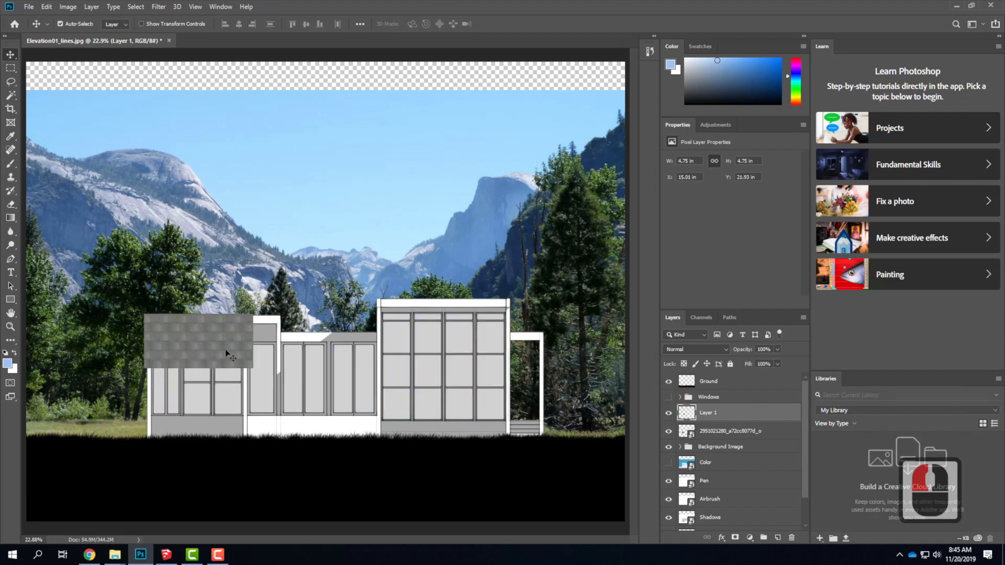
{"action": "key", "text": "ctrl+v"}
{"action": "left_click_drag", "start_coordinate": [321, 285], "coordinate": [278, 330]}
{"action": "key", "text": "ctrl+v"}
{"action": "left_click_drag", "start_coordinate": [324, 287], "coordinate": [332, 341]}
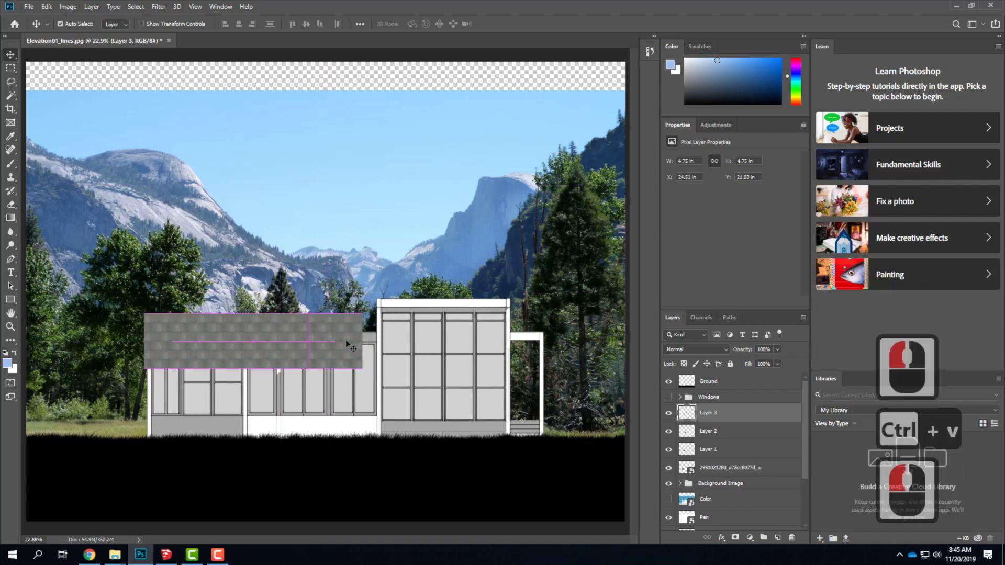
{"action": "key", "text": "ctrl+v"}
{"action": "left_click_drag", "start_coordinate": [413, 335], "coordinate": [386, 336]}
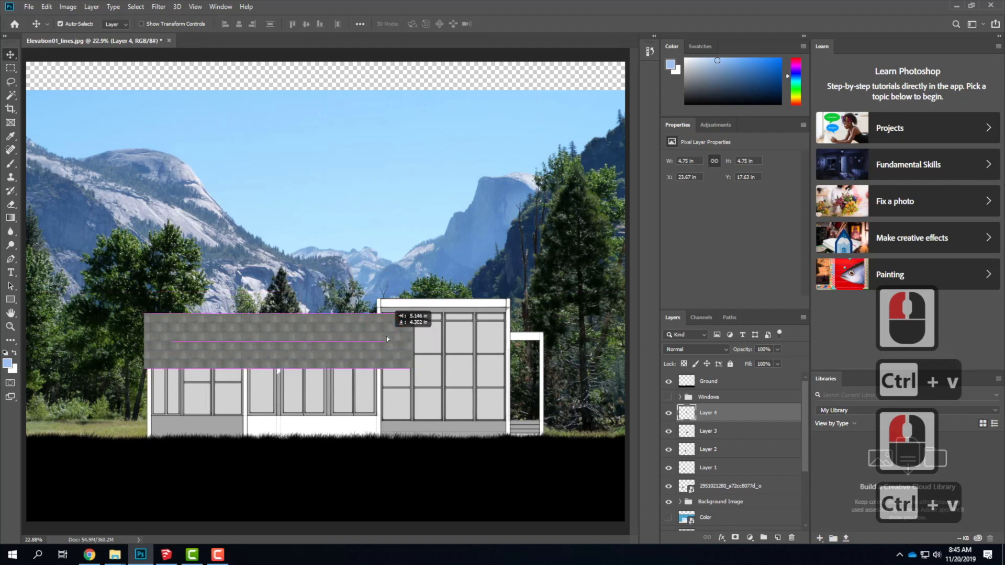
{"action": "key", "text": "ctrl+v"}
{"action": "left_click_drag", "start_coordinate": [340, 294], "coordinate": [454, 338]}
{"action": "key", "text": "ctrl+v"}
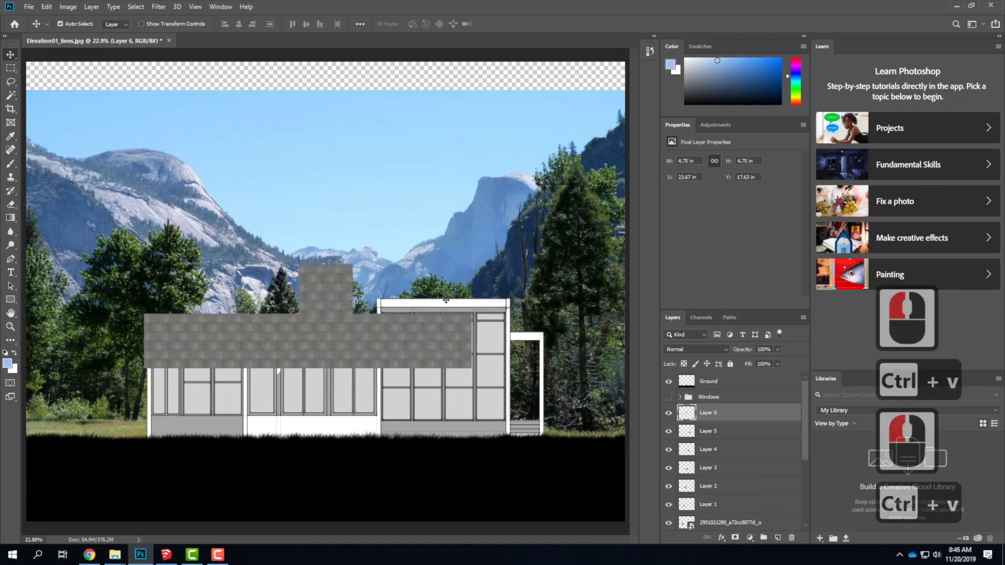
{"action": "left_click_drag", "start_coordinate": [309, 294], "coordinate": [489, 341]}
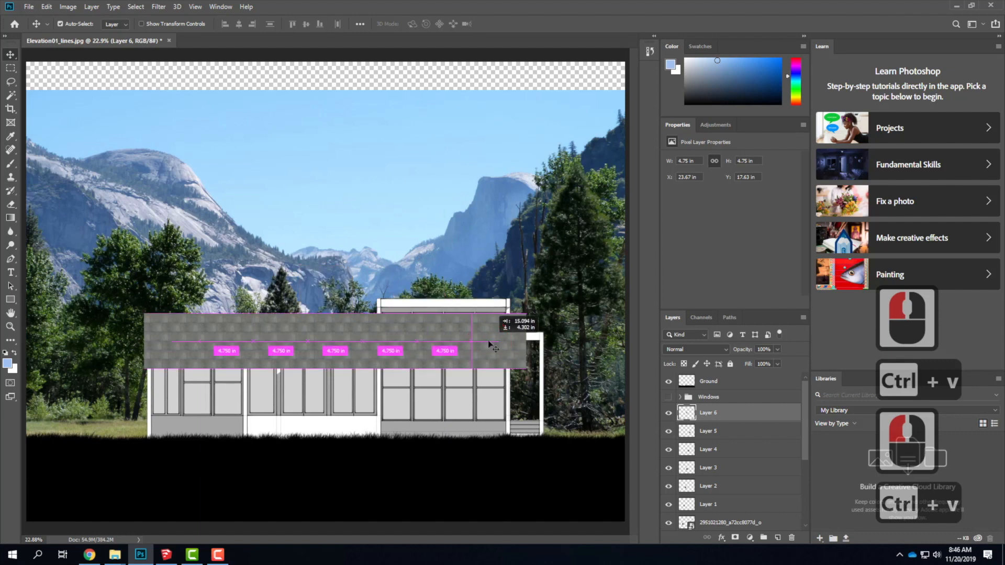
Paste three more texture tiles and align them edge to edge in a row above the right end of the first row.
{"action": "key", "text": "ctrl+v"}
{"action": "left_click_drag", "start_coordinate": [335, 286], "coordinate": [500, 285]}
{"action": "key", "text": "ctrl+v"}
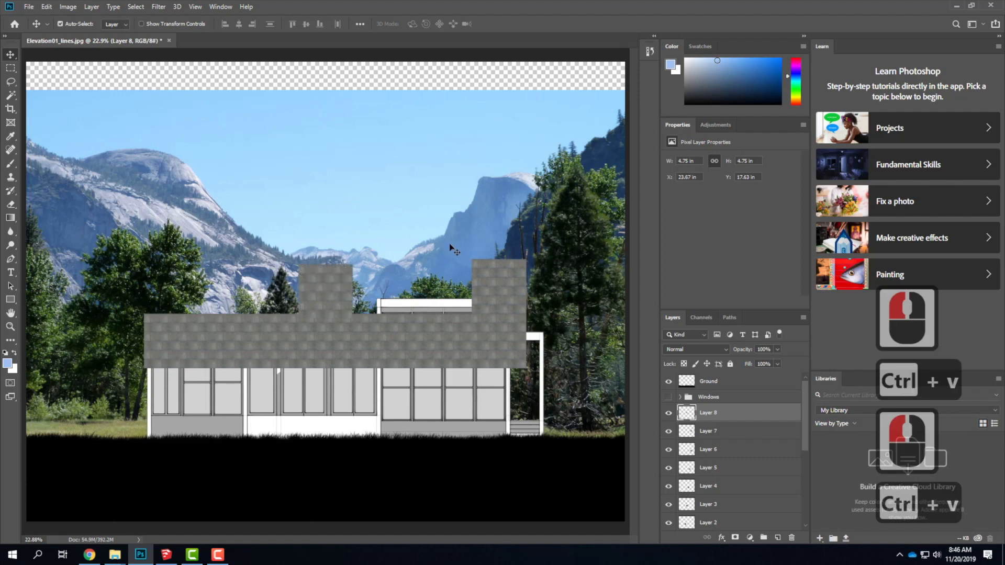
{"action": "left_click_drag", "start_coordinate": [317, 281], "coordinate": [434, 273]}
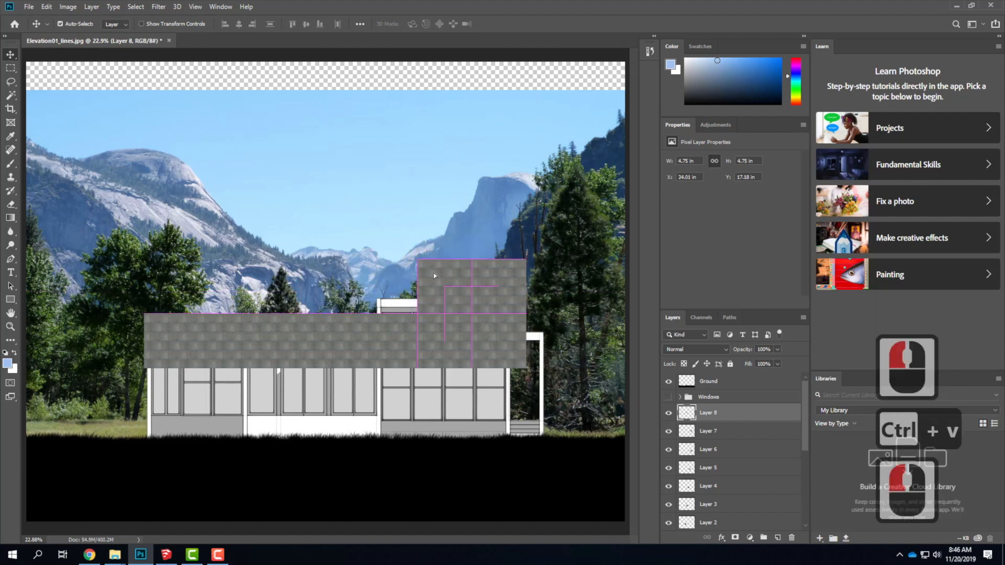
{"action": "key", "text": "ctrl+v"}
Paste and align seven texture tiles edge to edge directly beneath the first row, working from the right end to the building's left edge.
{"action": "left_click_drag", "start_coordinate": [342, 285], "coordinate": [511, 393]}
{"action": "key", "text": "ctrl+v"}
{"action": "key", "text": "ctrl+v"}
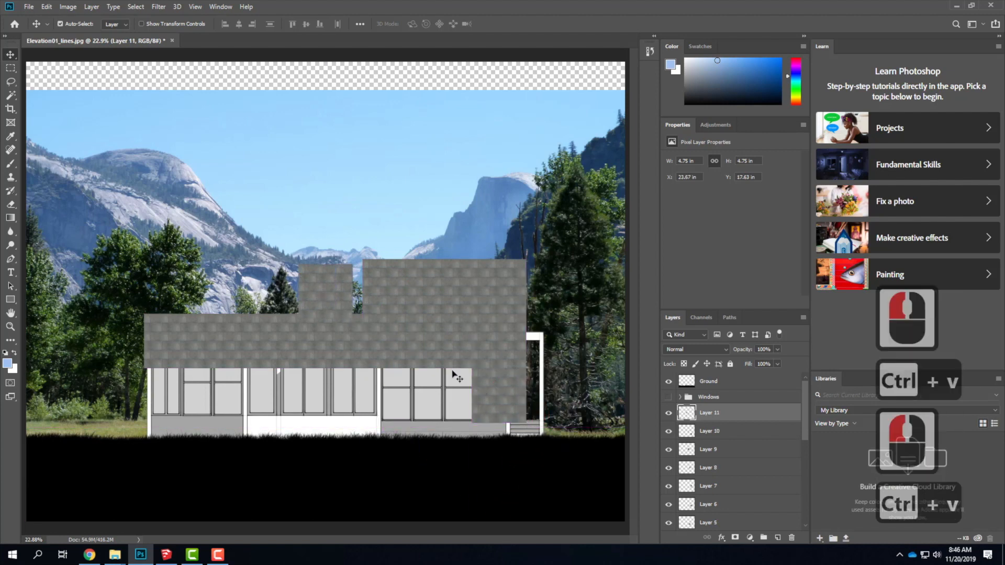
{"action": "mouse_move", "coordinate": [334, 289]}
{"action": "left_mouse_down"}
{"action": "mouse_move", "coordinate": [433, 386]}
{"action": "mouse_move", "coordinate": [454, 388]}
{"action": "mouse_move", "coordinate": [319, 285]}
{"action": "left_mouse_up"}
{"action": "key", "text": "ctrl+v"}
{"action": "left_click_drag", "start_coordinate": [350, 355], "coordinate": [380, 384]}
{"action": "key", "text": "ctrl+v"}
{"action": "left_click_drag", "start_coordinate": [325, 296], "coordinate": [338, 399]}
{"action": "key", "text": "ctrl+v"}
{"action": "left_click_drag", "start_coordinate": [312, 303], "coordinate": [280, 393]}
{"action": "key", "text": "ctrl+v"}
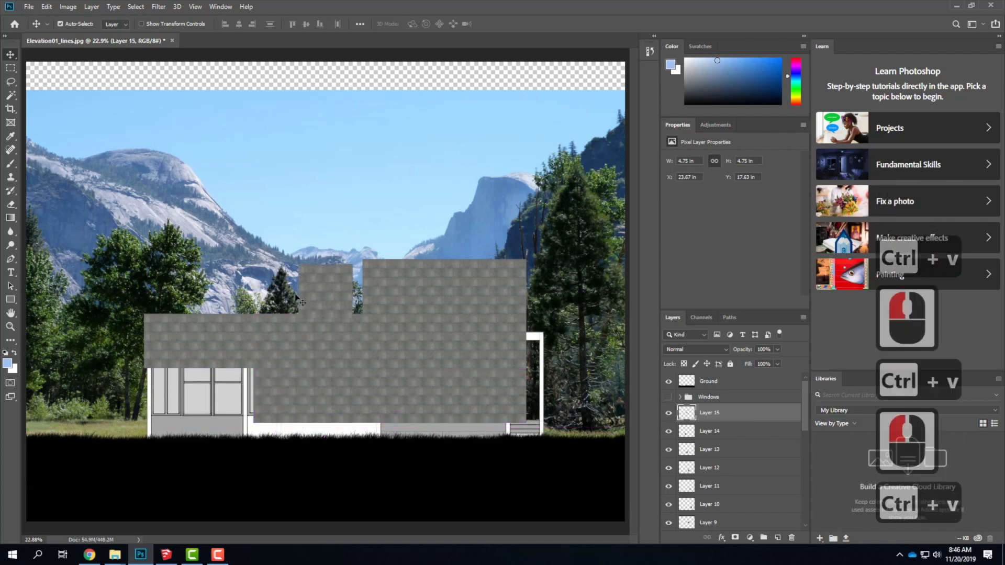
{"action": "left_click_drag", "start_coordinate": [305, 292], "coordinate": [208, 385]}
Paste and align seven texture tiles from left to right beneath the second row, covering the base of the facade down to the ground.
{"action": "key", "text": "ctrl+v"}
{"action": "left_click_drag", "start_coordinate": [330, 286], "coordinate": [171, 393]}
{"action": "key", "text": "ctrl+v"}
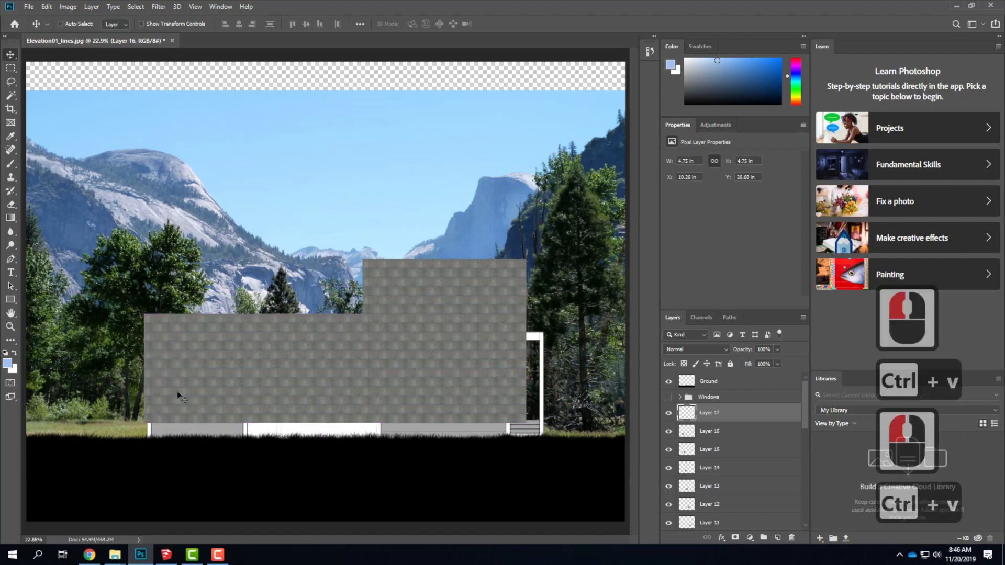
{"action": "left_click_drag", "start_coordinate": [316, 284], "coordinate": [163, 436]}
{"action": "left_click", "coordinate": [159, 438]}
{"action": "key", "text": "ctrl+v"}
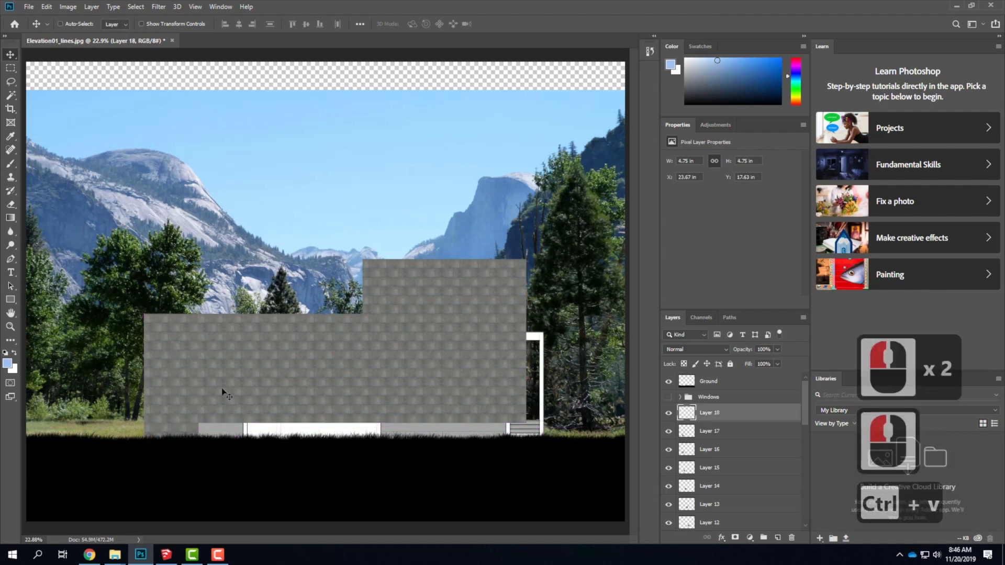
{"action": "left_click_drag", "start_coordinate": [325, 289], "coordinate": [231, 448]}
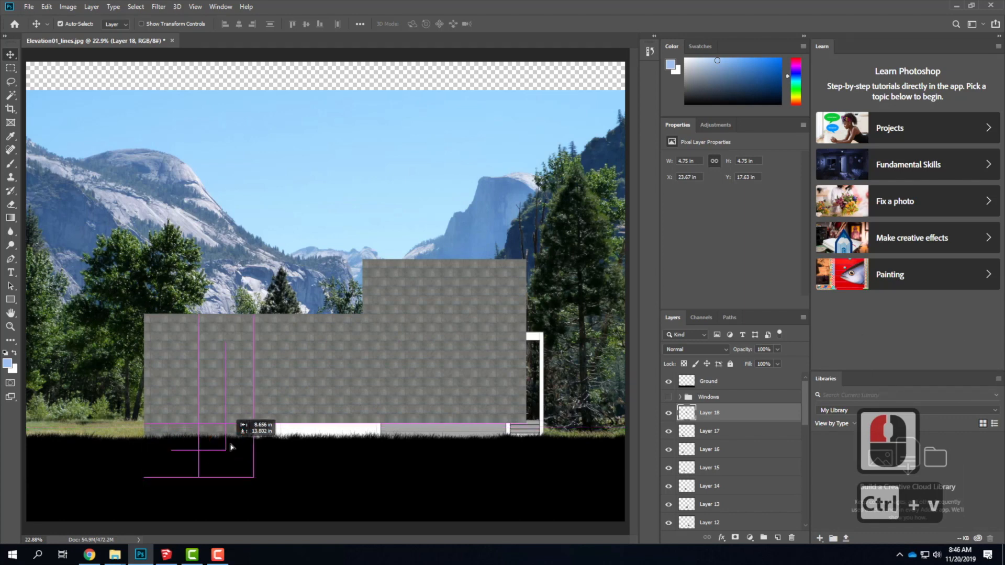
{"action": "key", "text": "ctrl+v"}
{"action": "left_click_drag", "start_coordinate": [314, 297], "coordinate": [279, 443]}
{"action": "key", "text": "ctrl+v"}
{"action": "left_click_drag", "start_coordinate": [327, 293], "coordinate": [353, 444]}
{"action": "key", "text": "ctrl+v"}
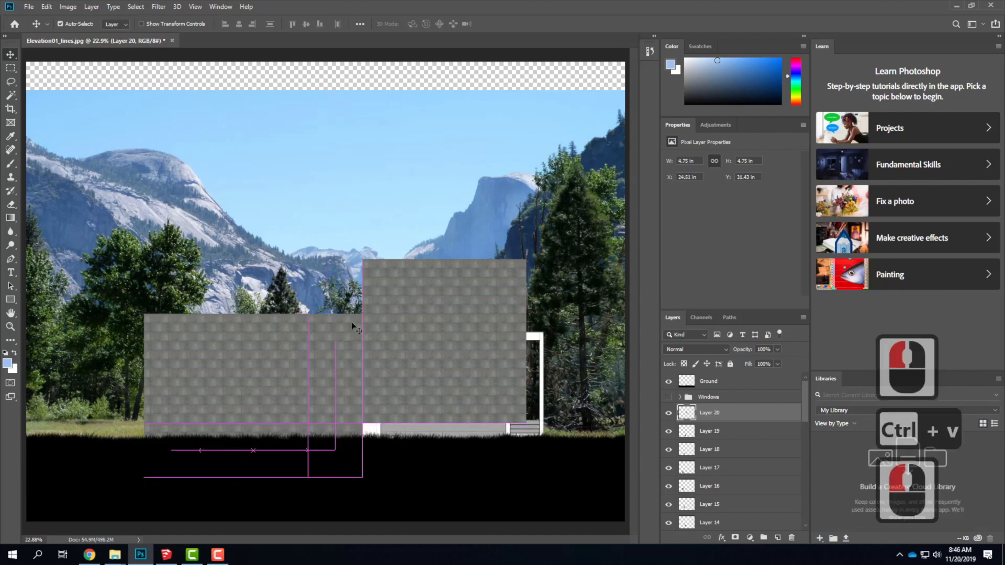
{"action": "left_click", "coordinate": [350, 296]}
{"action": "left_click_drag", "start_coordinate": [349, 295], "coordinate": [404, 441]}
{"action": "key", "text": "ctrl+v"}
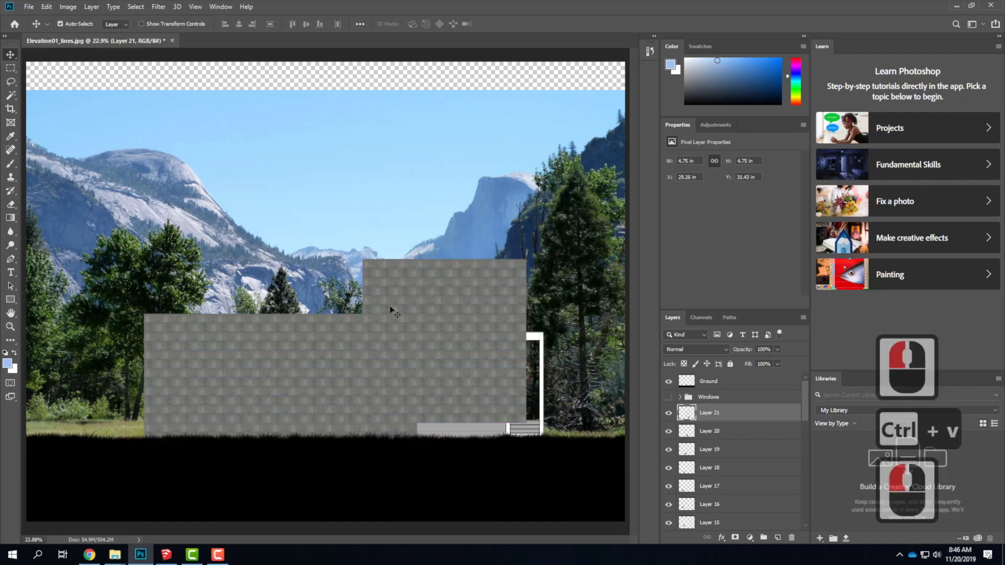
{"action": "left_click", "coordinate": [339, 277]}
{"action": "left_click_drag", "start_coordinate": [339, 277], "coordinate": [449, 444]}
{"action": "key", "text": "ctrl+v"}
{"action": "left_click", "coordinate": [335, 278]}
{"action": "left_click_drag", "start_coordinate": [335, 289], "coordinate": [501, 440]}
Paste three more texture tiles and stack them from the ground upward at the right end, covering the porch column.
{"action": "key", "text": "ctrl+v"}
{"action": "left_click_drag", "start_coordinate": [316, 270], "coordinate": [548, 442]}
{"action": "key", "text": "ctrl+v"}
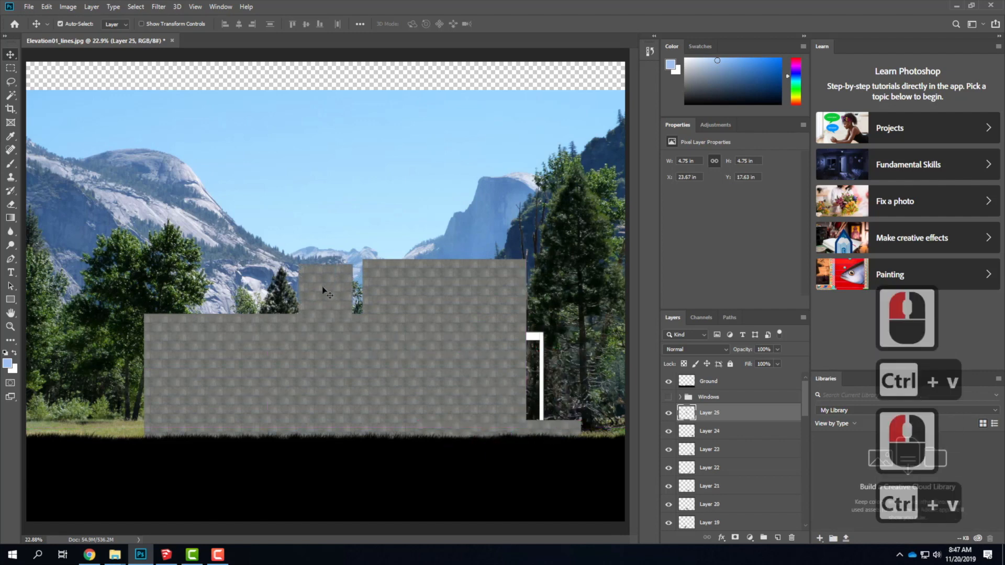
{"action": "left_click_drag", "start_coordinate": [330, 290], "coordinate": [554, 393]}
{"action": "key", "text": "ctrl+v"}
{"action": "left_click_drag", "start_coordinate": [335, 280], "coordinate": [551, 338]}
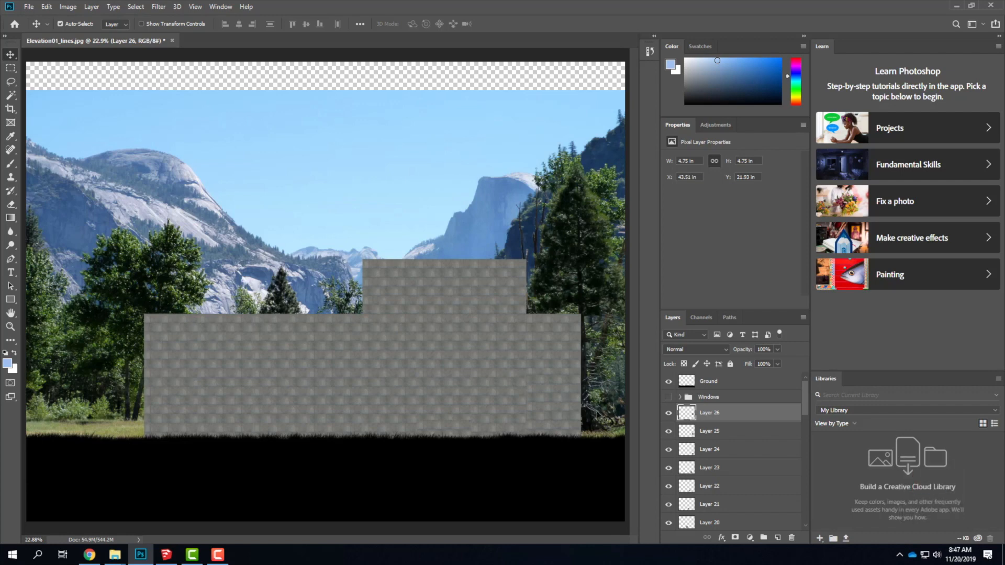
Merge the original stone texture layer and all pasted tiles, Layer 1 through Layer 26, into one layer.
{"action": "scroll", "coordinate": [757, 466], "scroll_direction": "down", "scroll_amount": 10}
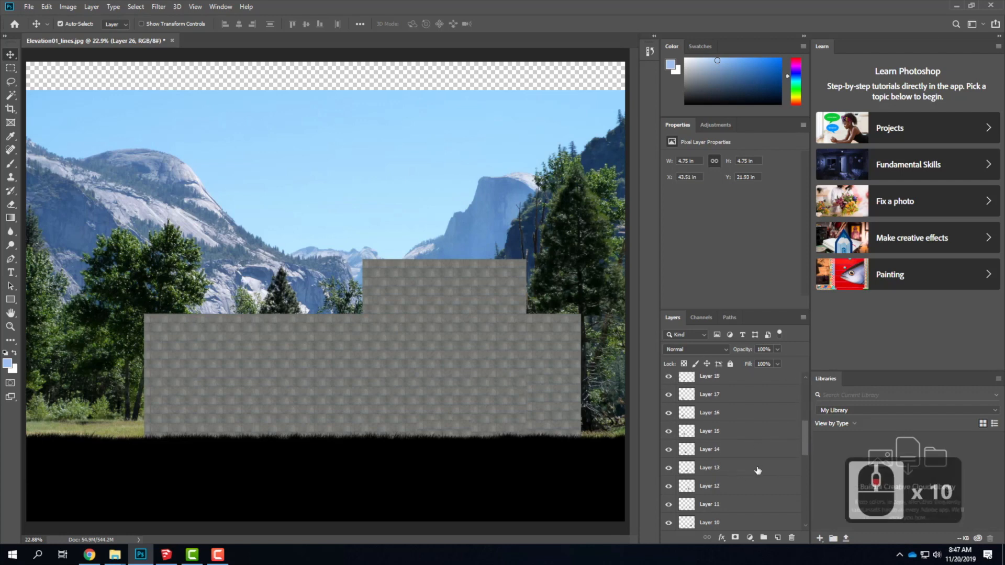
{"action": "scroll", "coordinate": [757, 473], "scroll_direction": "down", "scroll_amount": 2}
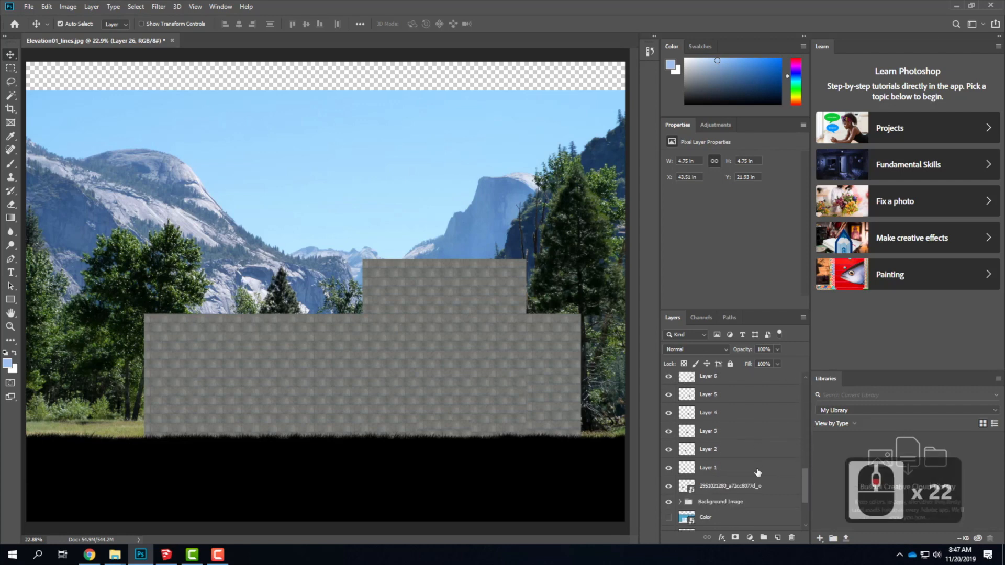
{"action": "left_click", "coordinate": [715, 489]}
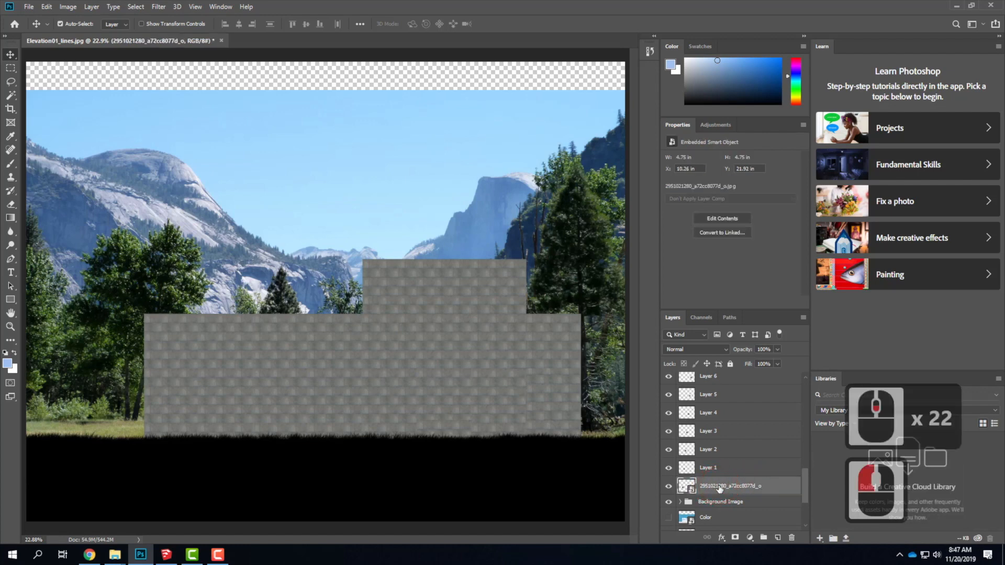
{"action": "left_click", "coordinate": [668, 486]}
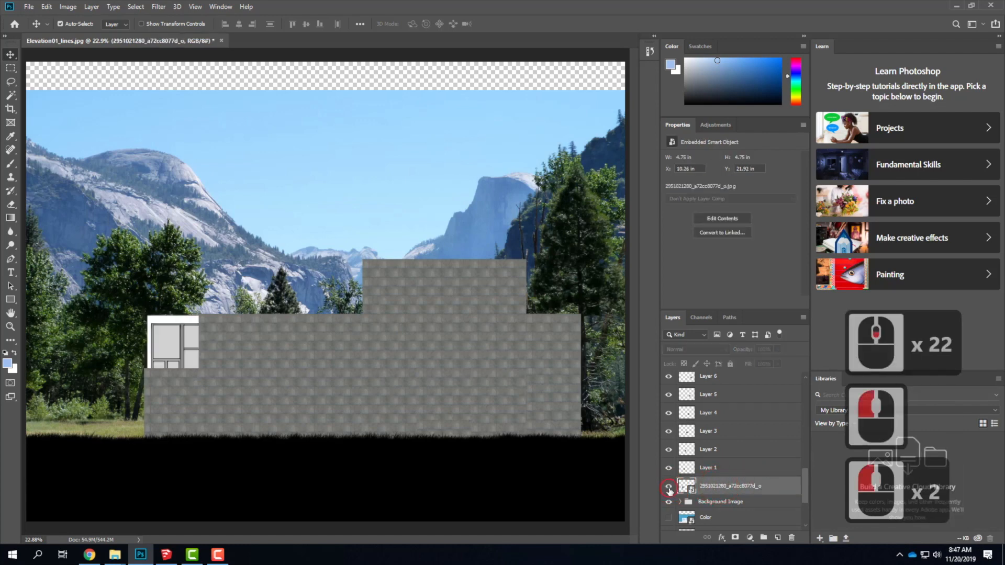
{"action": "left_click", "coordinate": [669, 486]}
{"action": "scroll", "coordinate": [768, 492], "scroll_direction": "up", "scroll_amount": 12}
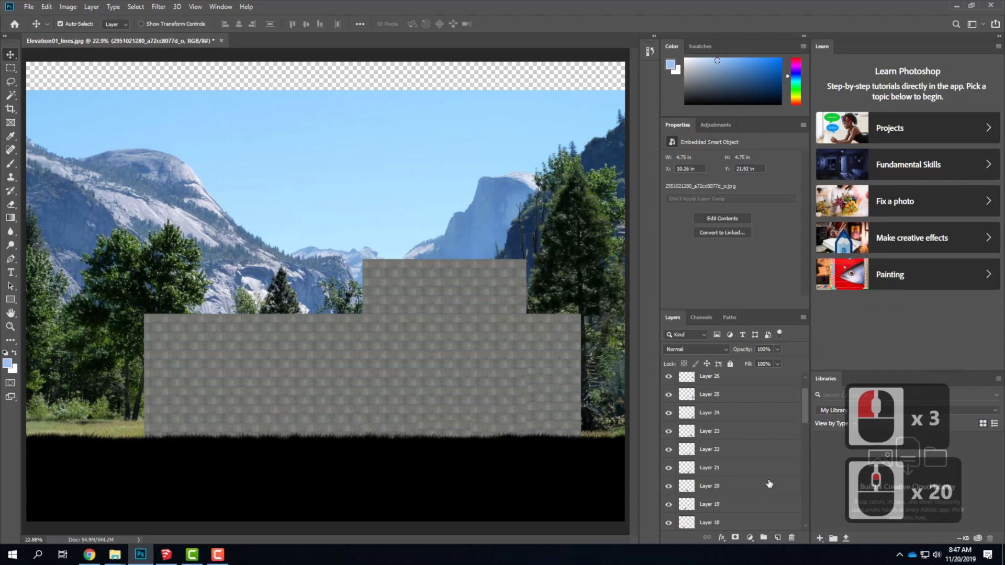
{"action": "left_click", "coordinate": [729, 414], "text": "shift"}
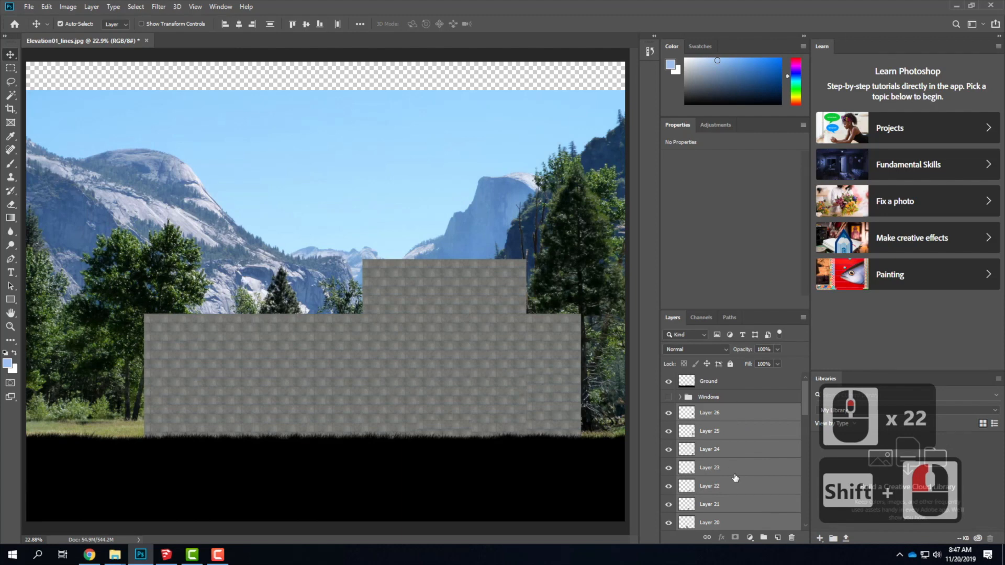
{"action": "left_click", "coordinate": [92, 7]}
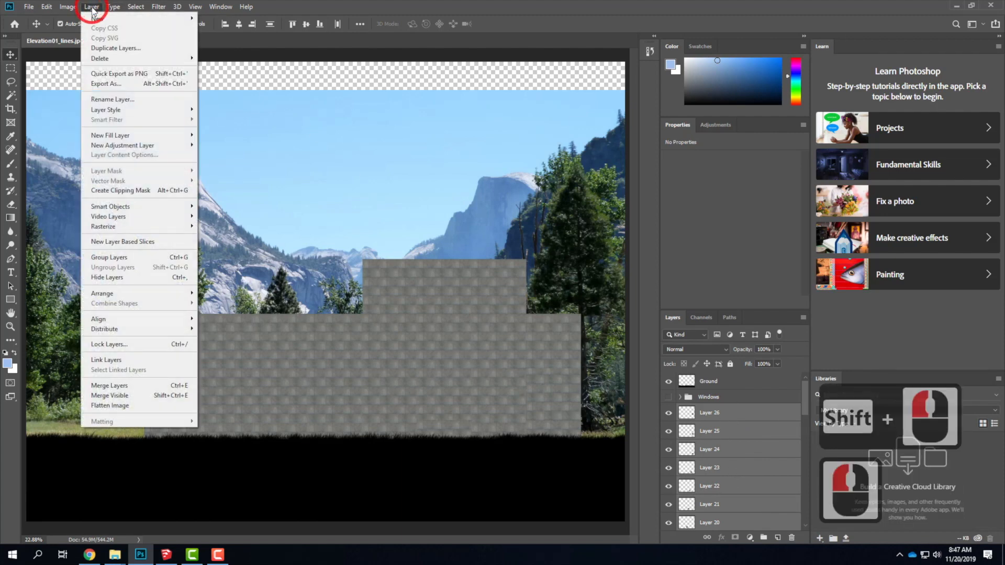
{"action": "left_click", "coordinate": [135, 391]}
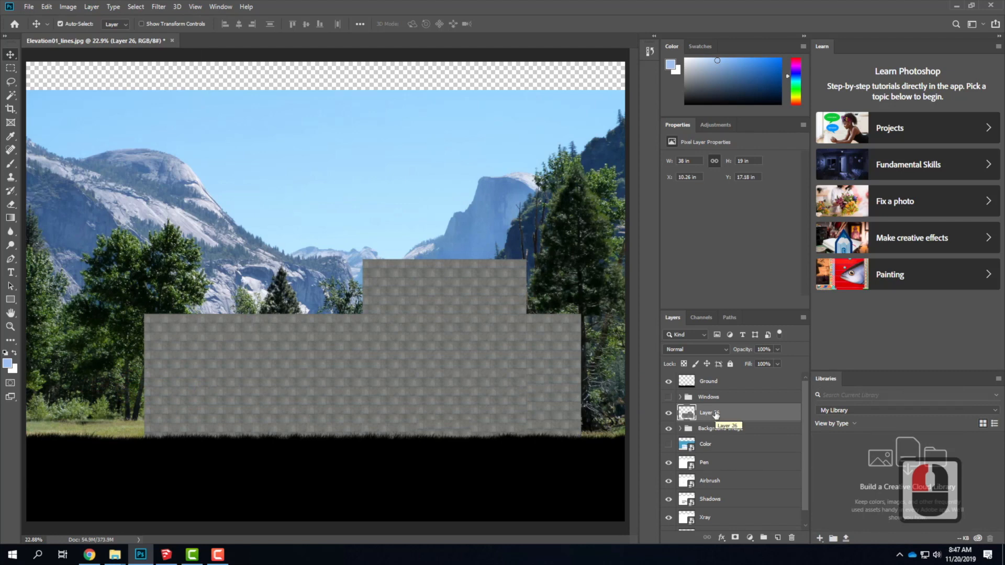
Rename the merged tile layer Concrete Texture, hide it and show the Color layer.
{"action": "double_click", "coordinate": [716, 413]}
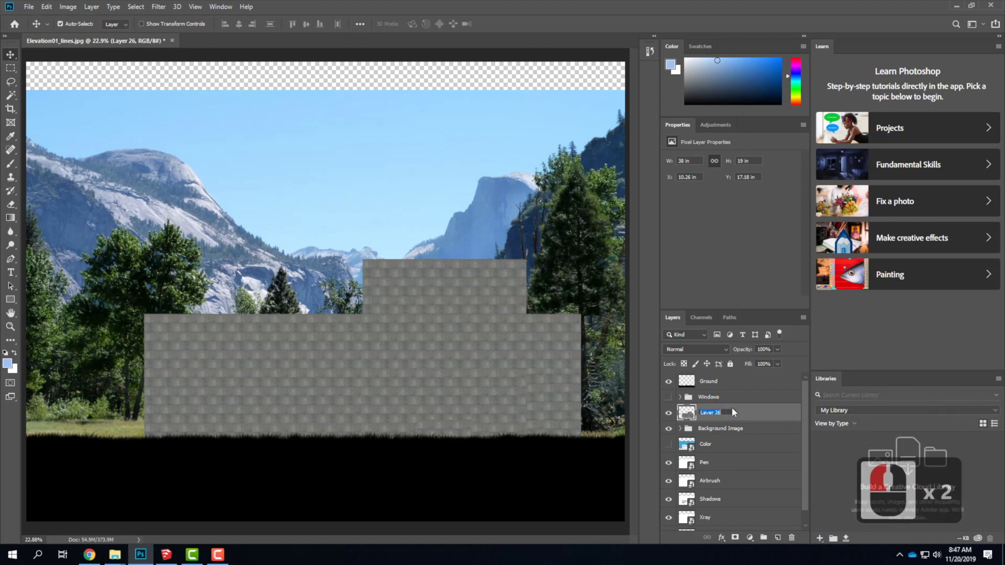
{"action": "type", "text": "Concrete Tex"}
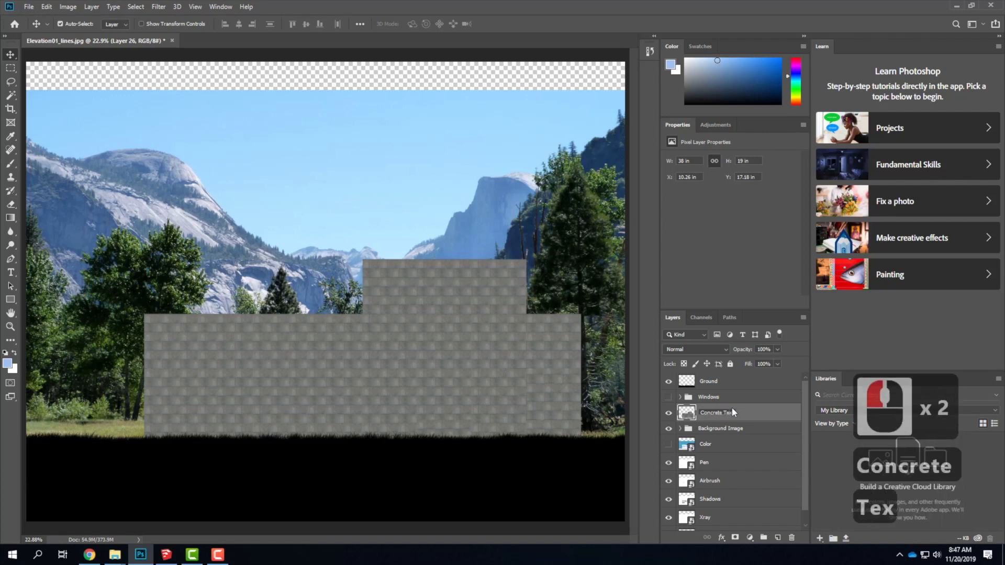
{"action": "type", "text": "ture"}
{"action": "key", "text": "Return"}
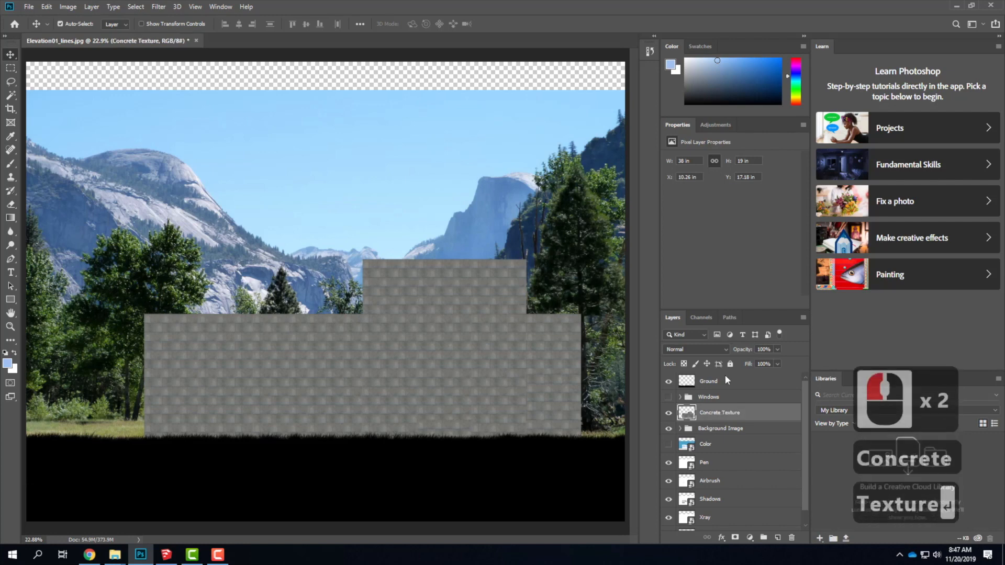
{"action": "left_click", "coordinate": [669, 444]}
{"action": "left_click", "coordinate": [668, 412]}
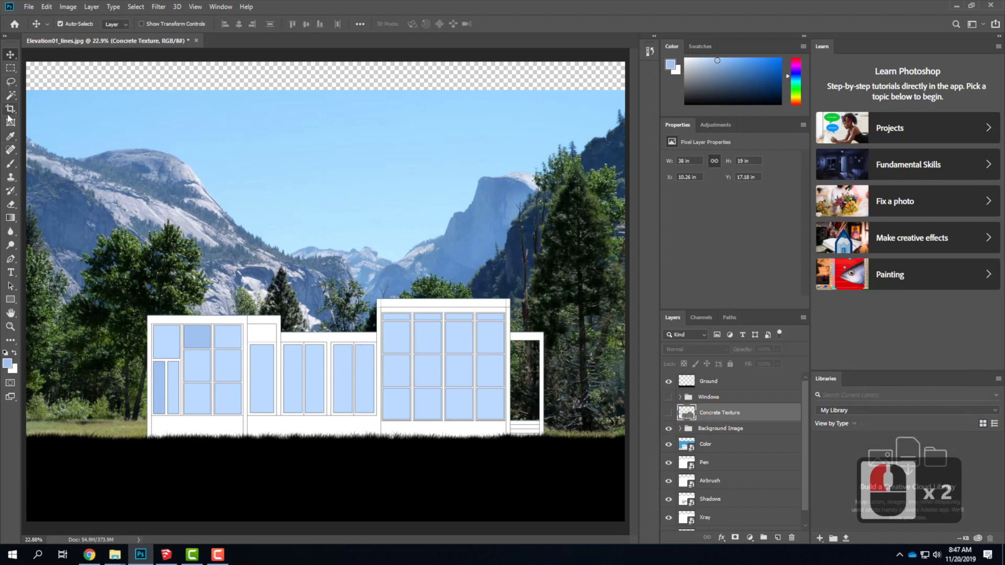
Try to select the white wall around the left window block on the Color layer with the Magic Wand.
{"action": "left_click", "coordinate": [10, 95]}
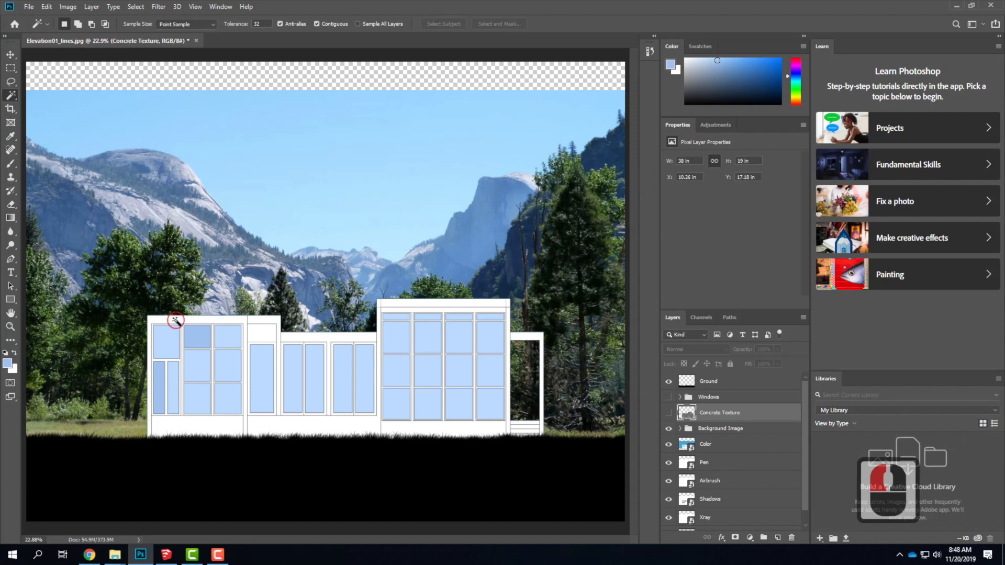
{"action": "left_click", "coordinate": [179, 323]}
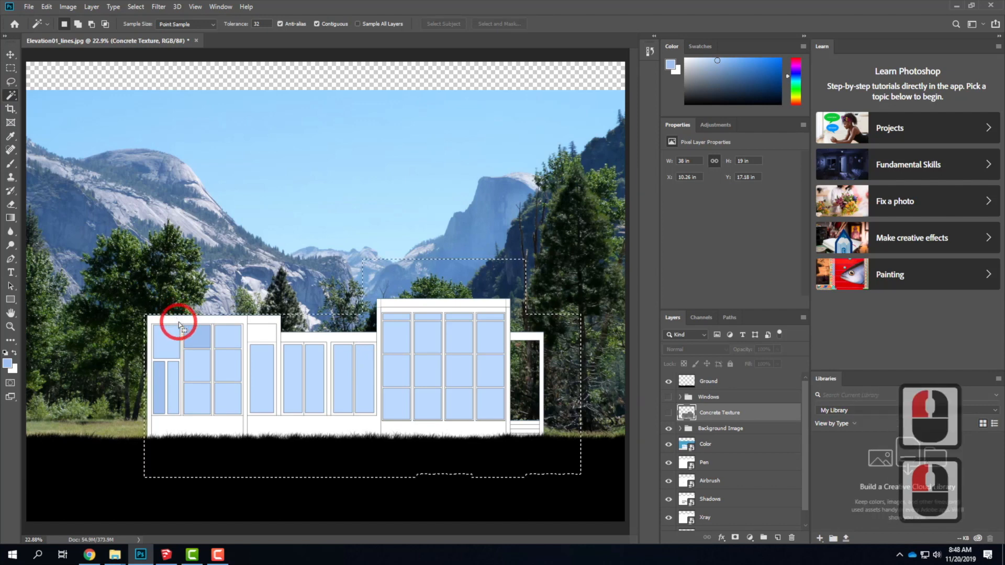
{"action": "left_click", "coordinate": [737, 449]}
{"action": "left_click", "coordinate": [223, 321]}
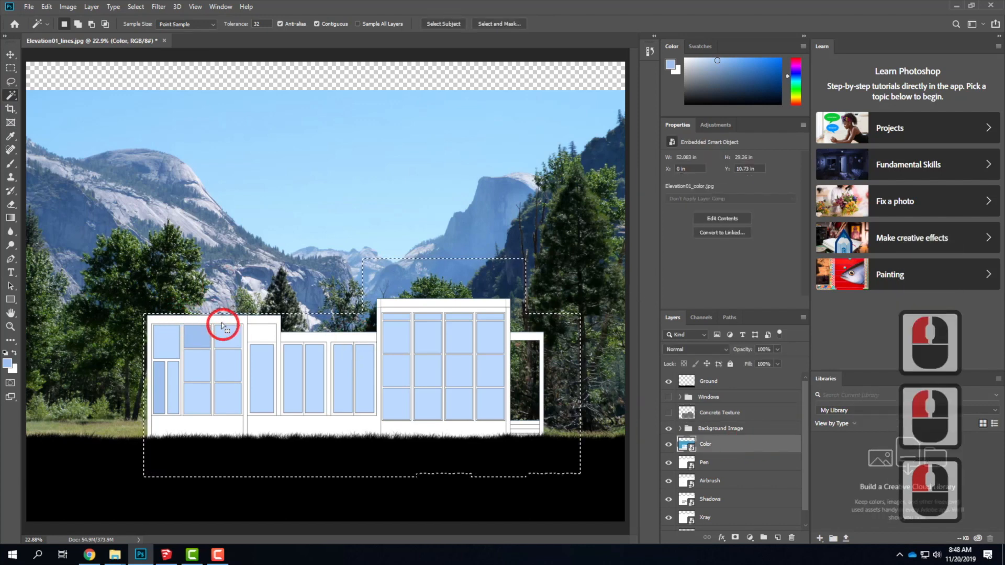
{"action": "left_click", "coordinate": [218, 319]}
{"action": "left_click", "coordinate": [217, 321]}
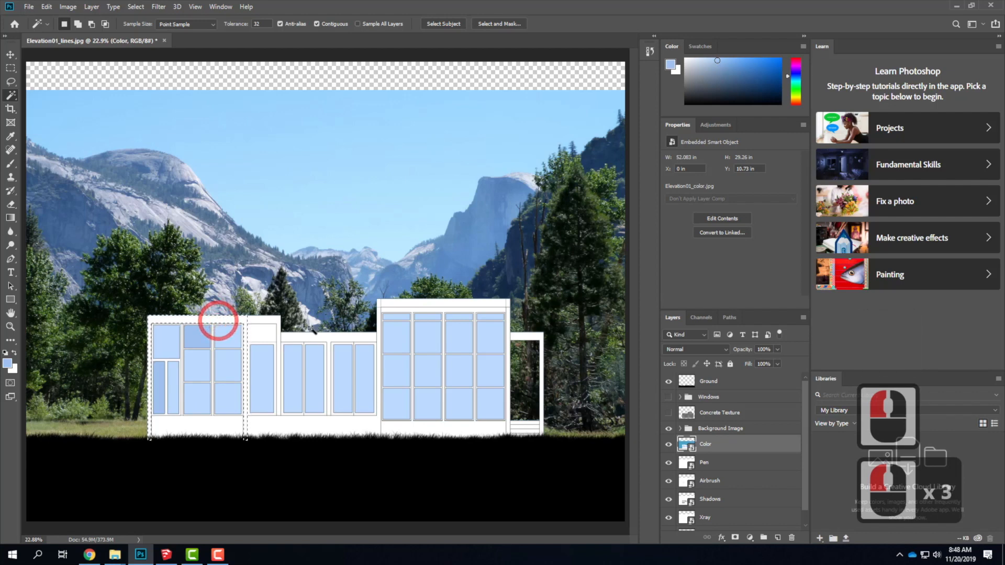
Cancel the Color Range selection and clear the active wall selection on the Color layer.
{"action": "left_click", "coordinate": [136, 7]}
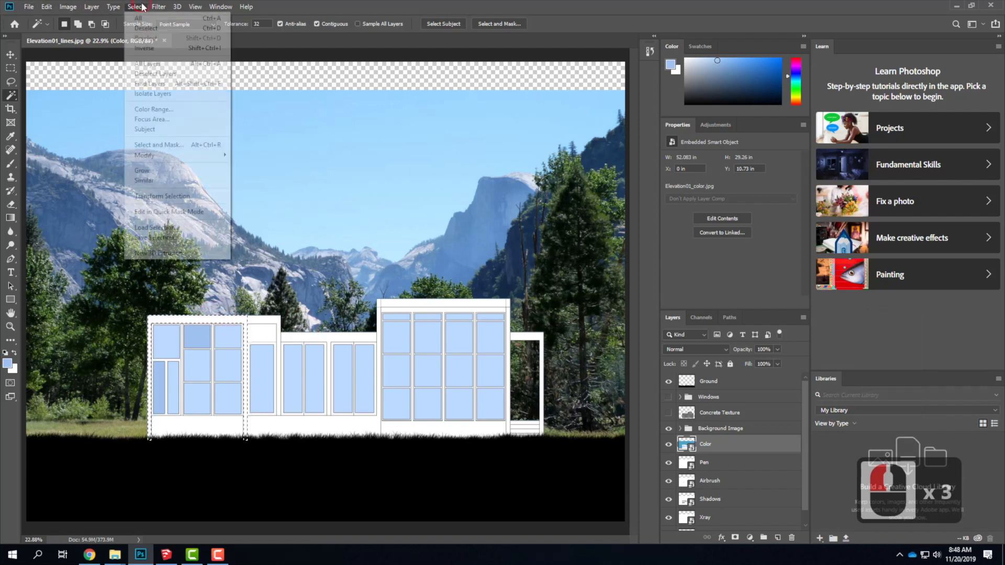
{"action": "left_click", "coordinate": [164, 109]}
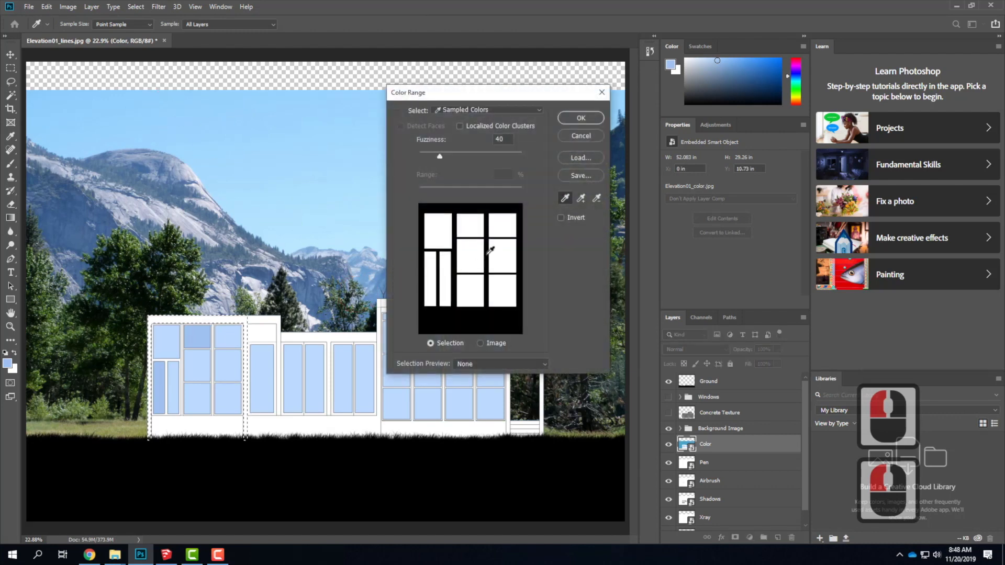
{"action": "left_click", "coordinate": [573, 134]}
{"action": "key", "text": "Escape"}
{"action": "left_click", "coordinate": [11, 68]}
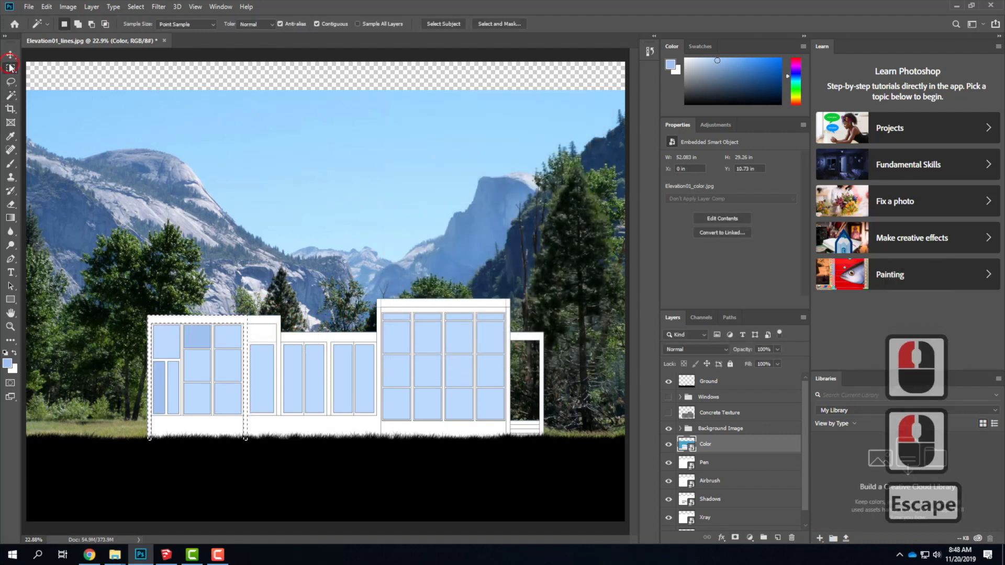
{"action": "left_click", "coordinate": [86, 107]}
{"action": "left_click", "coordinate": [190, 10]}
Try a Color Range selection that samples the building's white wall surfaces, then cancel it.
{"action": "left_click", "coordinate": [136, 7]}
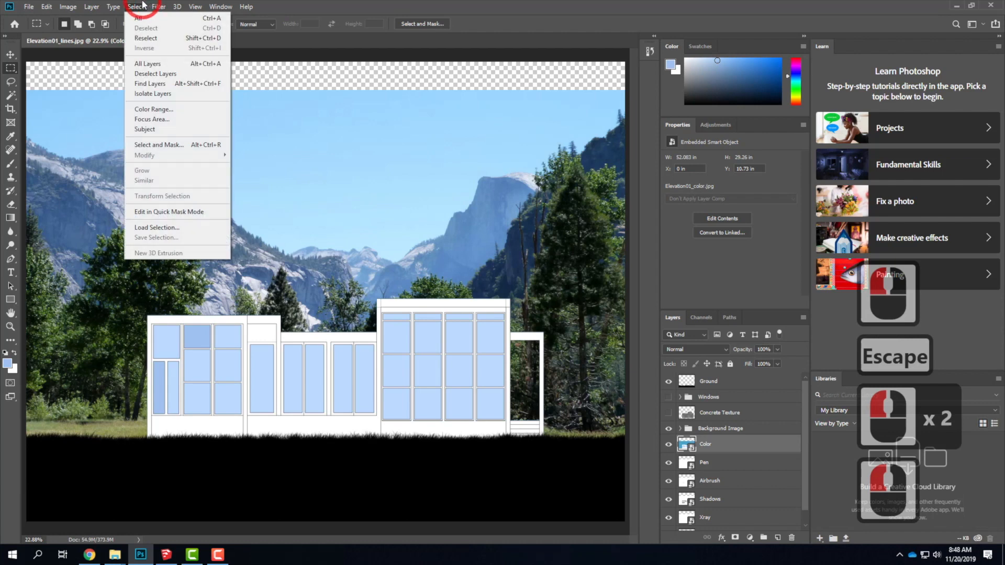
{"action": "left_click", "coordinate": [150, 109]}
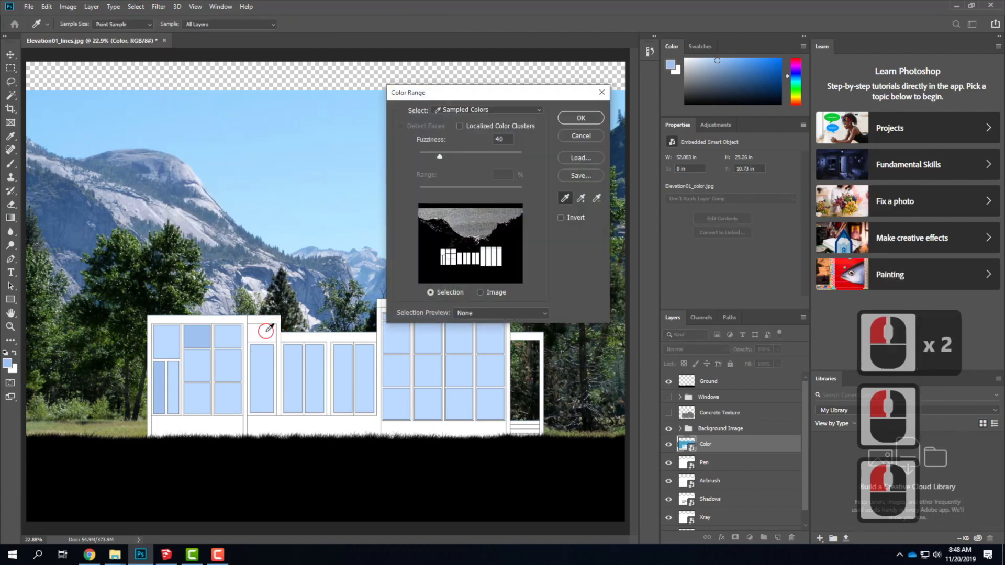
{"action": "left_click", "coordinate": [264, 330]}
{"action": "left_click", "coordinate": [260, 331], "text": "shift"}
{"action": "left_click", "coordinate": [228, 421], "text": "shift"}
{"action": "left_click", "coordinate": [288, 419], "text": "shift"}
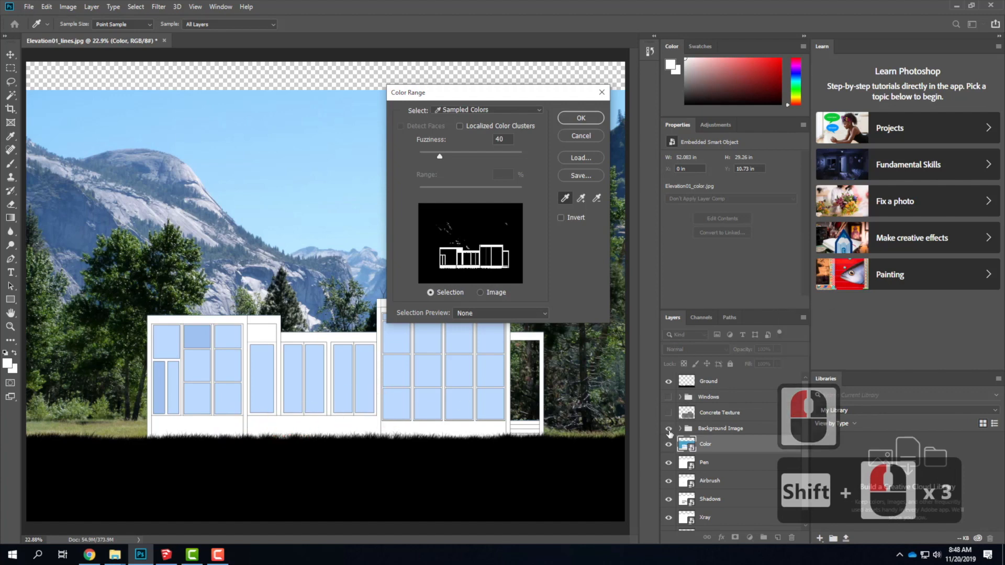
{"action": "left_click", "coordinate": [668, 430]}
{"action": "left_click", "coordinate": [668, 430]}
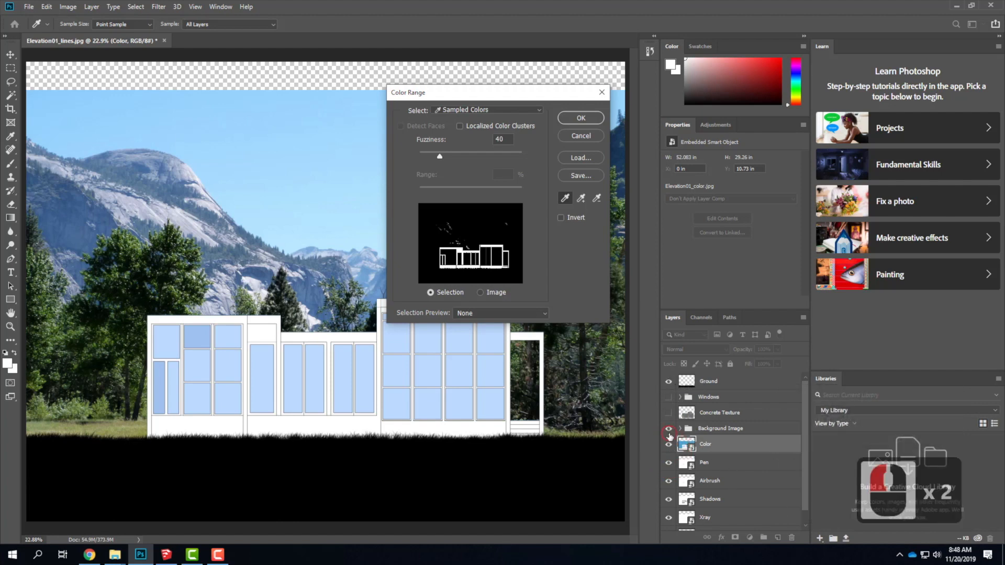
{"action": "left_click", "coordinate": [580, 135]}
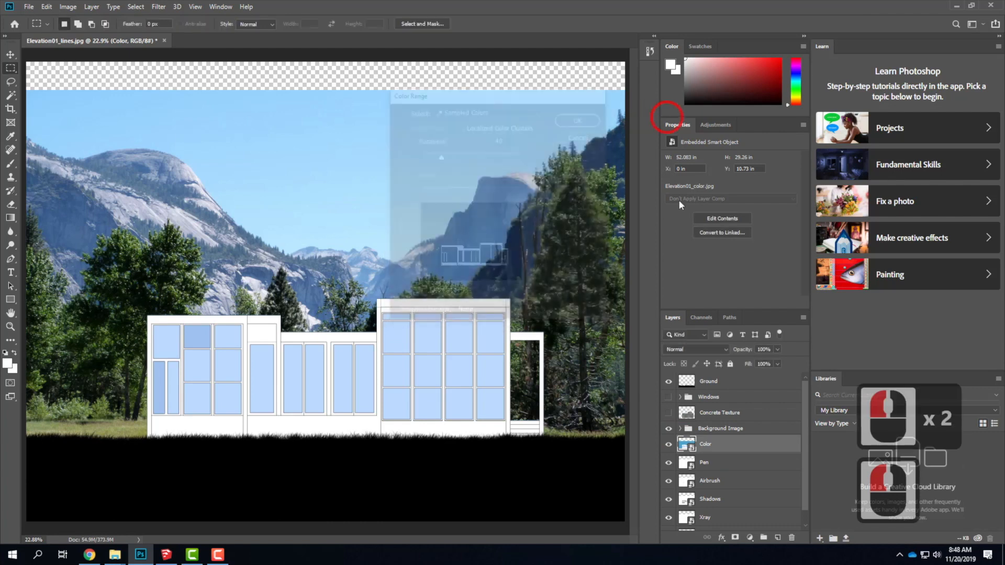
Hide the Background Image group and select the building's white walls on the Color layer with a sampled Color Range.
{"action": "left_click", "coordinate": [669, 427]}
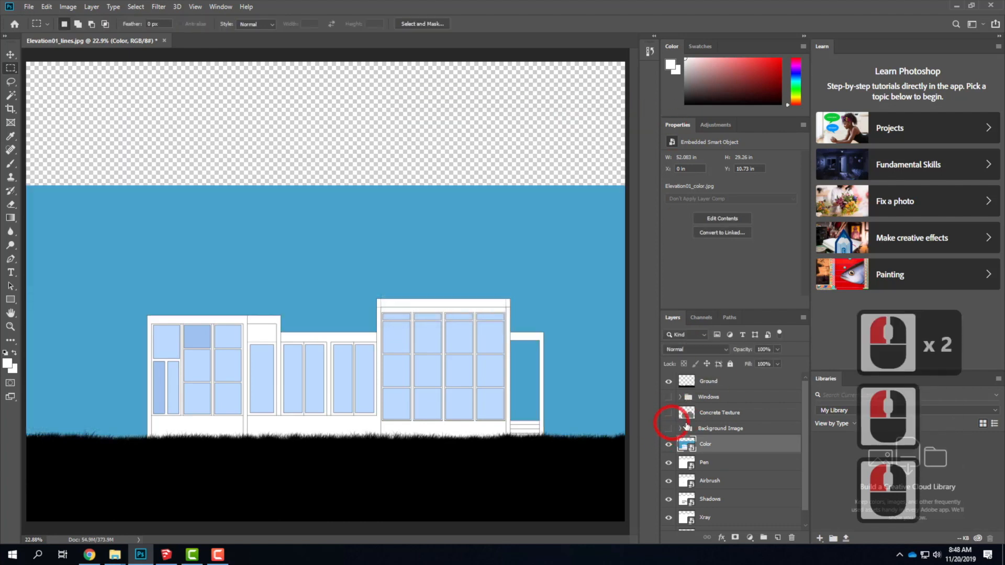
{"action": "left_click", "coordinate": [68, 6]}
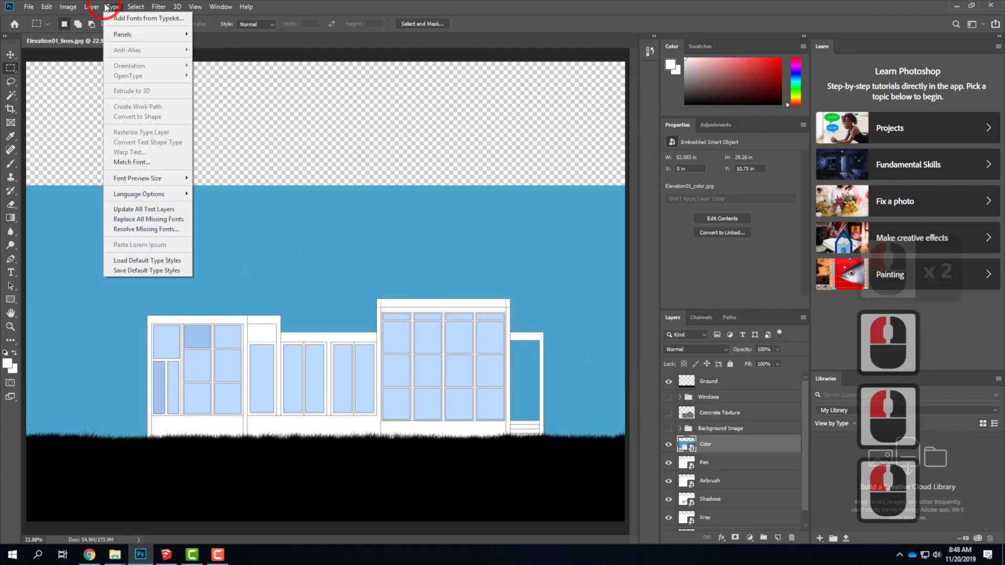
{"action": "left_click", "coordinate": [136, 6]}
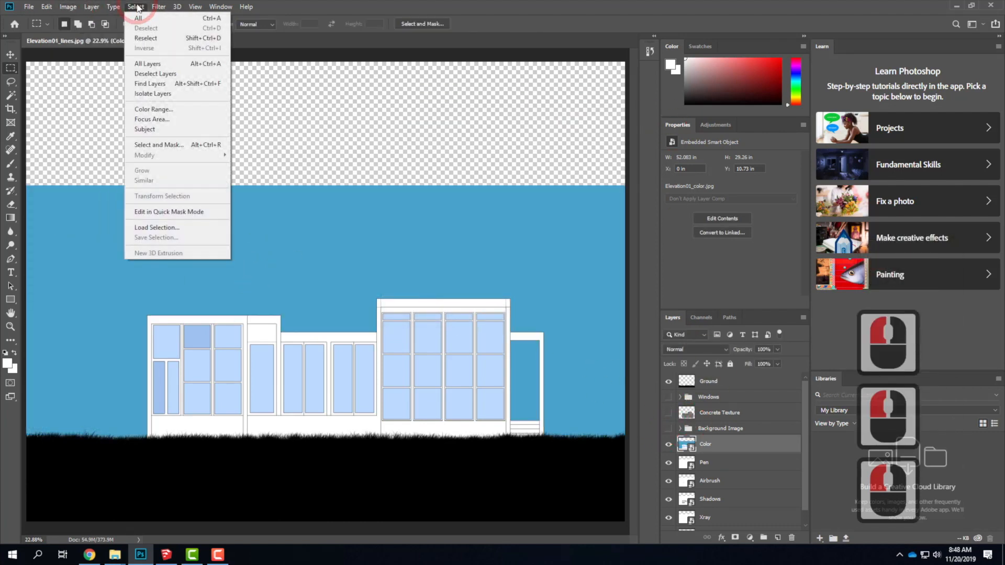
{"action": "left_click", "coordinate": [154, 108]}
{"action": "left_click", "coordinate": [191, 322]}
{"action": "left_click", "coordinate": [218, 422]}
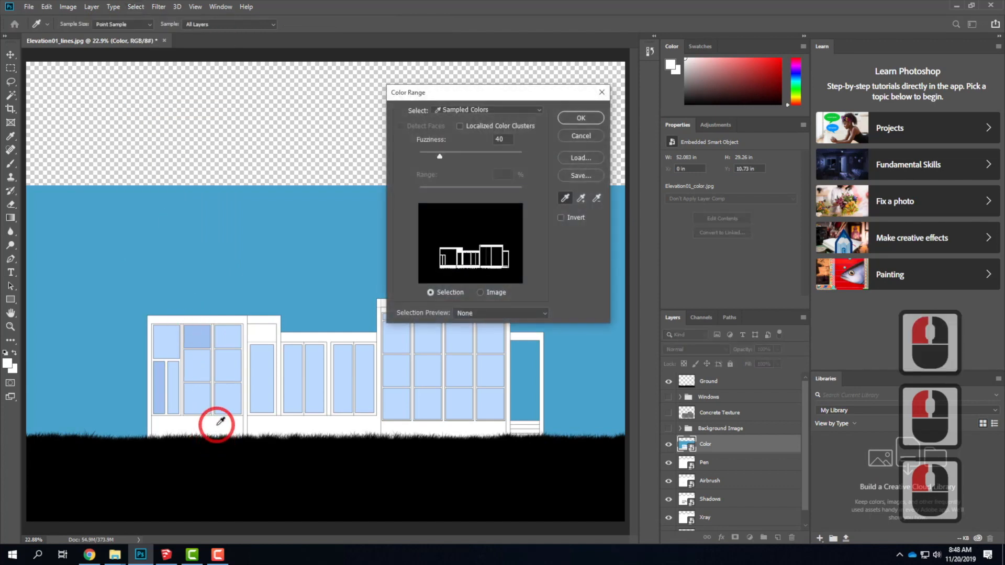
{"action": "left_click", "coordinate": [448, 337], "text": "shift"}
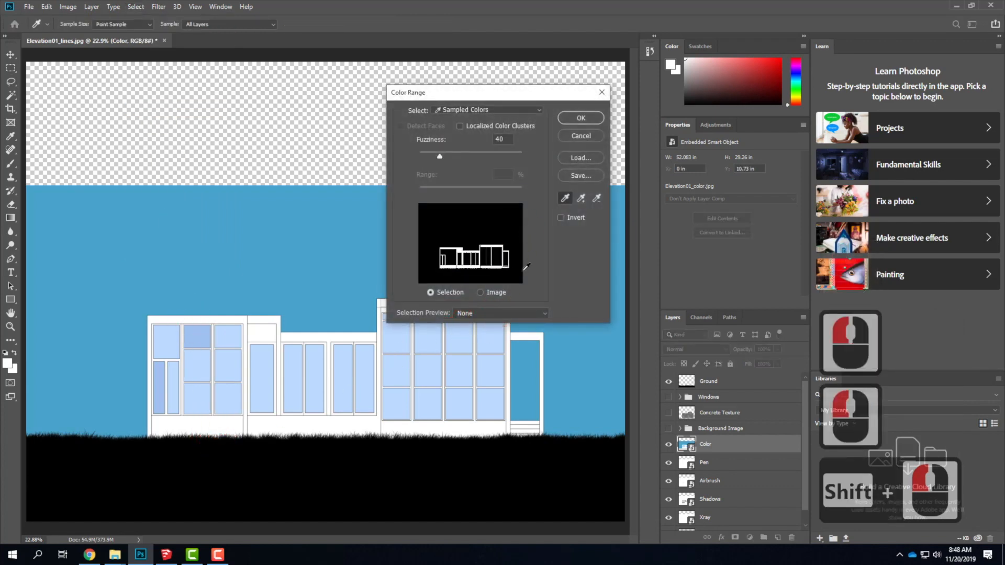
{"action": "left_click", "coordinate": [581, 118]}
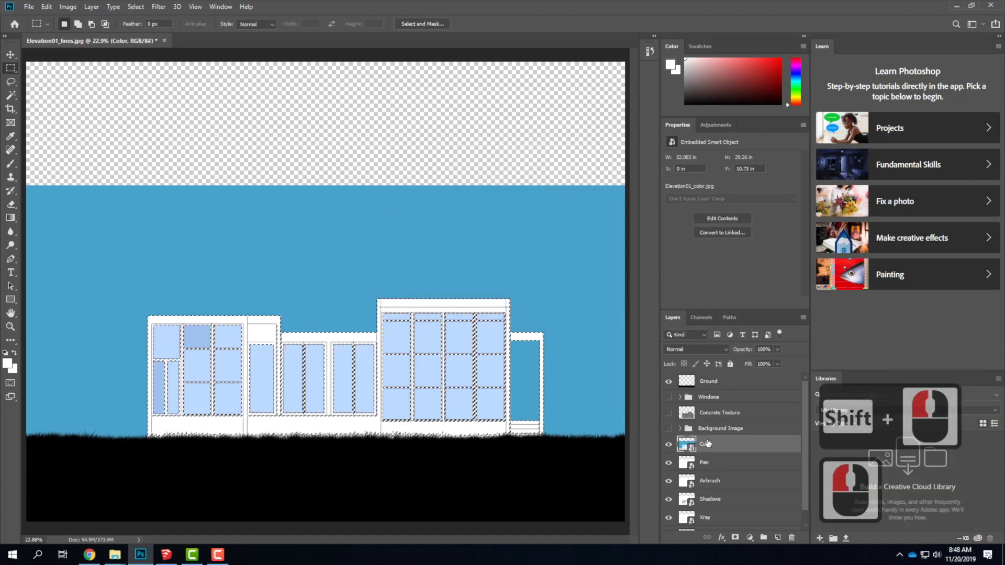
Show the Concrete Texture layer, mask it with the wall selection and move it directly above the Lines layer.
{"action": "left_click", "coordinate": [680, 412]}
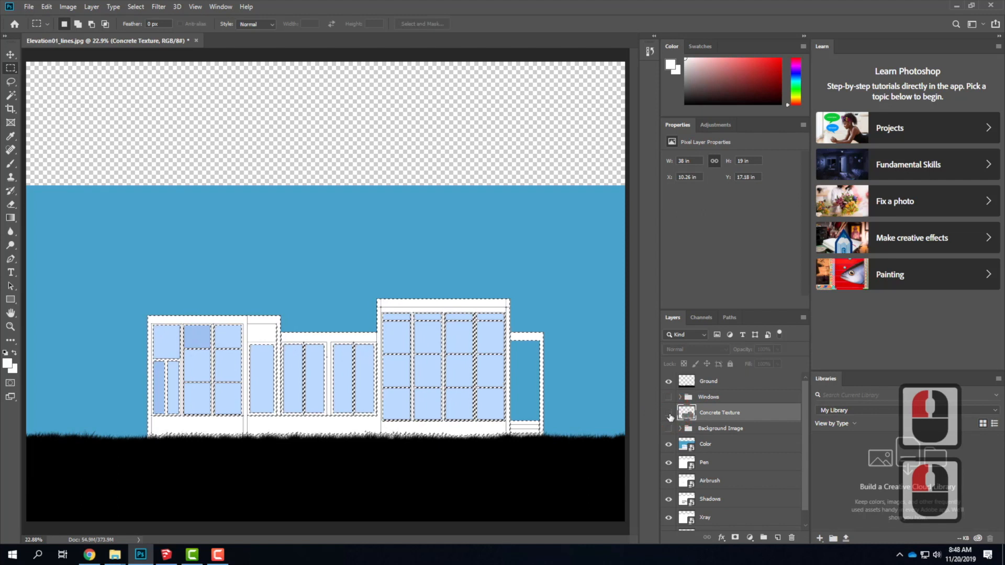
{"action": "left_click", "coordinate": [668, 413]}
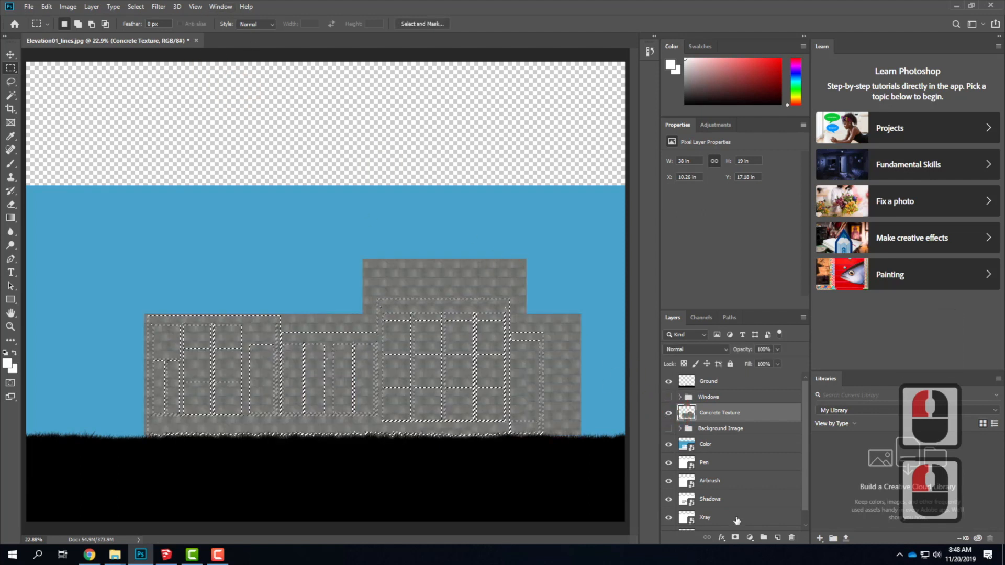
{"action": "left_click", "coordinate": [734, 538]}
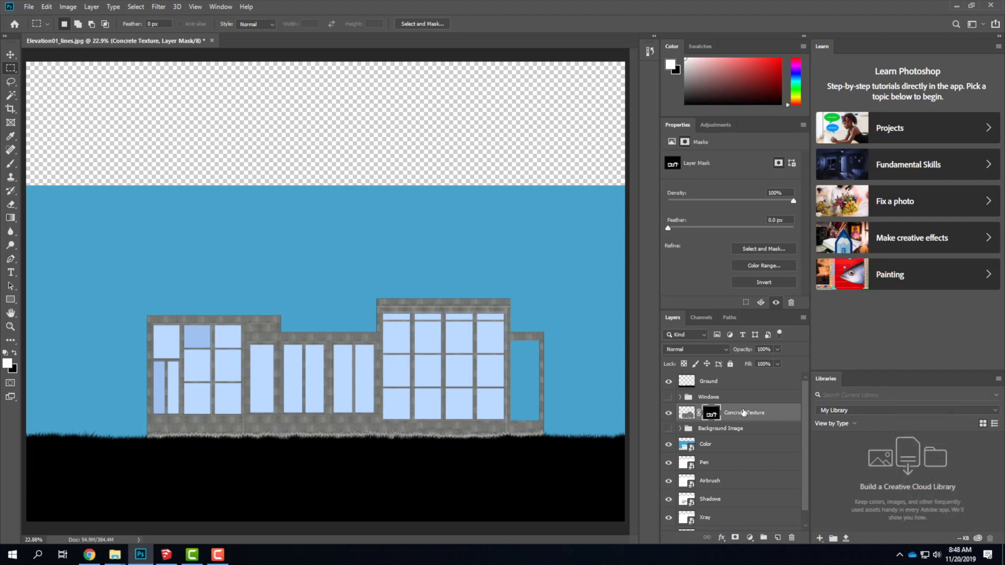
{"action": "scroll", "coordinate": [745, 413], "scroll_direction": "down", "scroll_amount": 3}
{"action": "left_click_drag", "start_coordinate": [743, 399], "coordinate": [746, 513]}
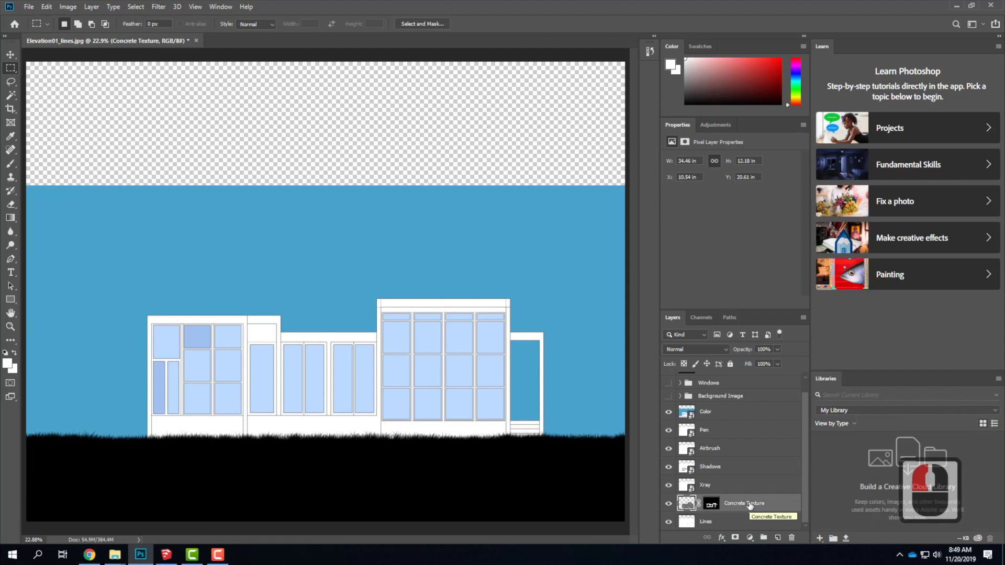
Try Multiply blending on the Concrete Texture layer with the Color layer hidden, then return its blend mode to Normal.
{"action": "left_click", "coordinate": [706, 349]}
{"action": "left_click", "coordinate": [698, 325]}
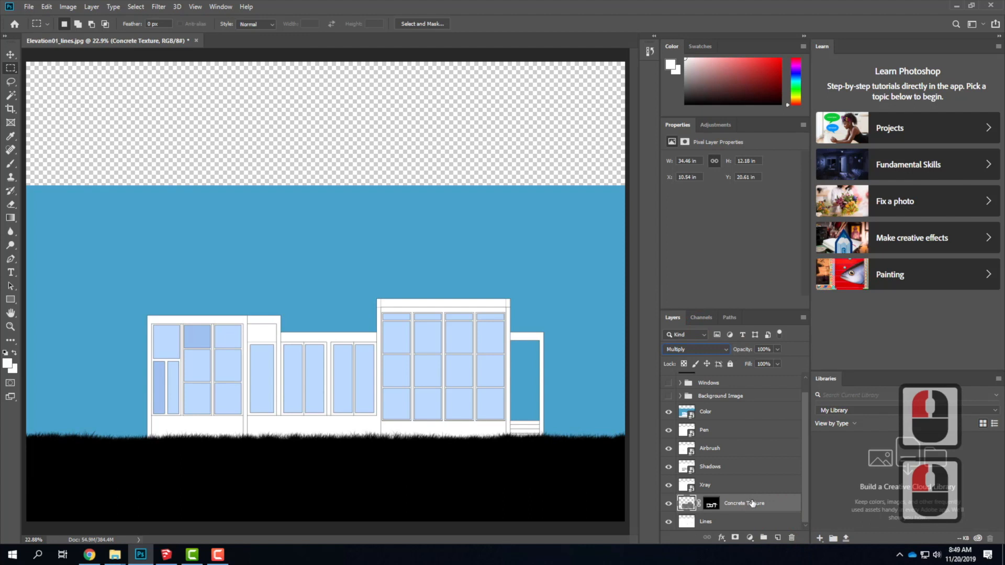
{"action": "left_click", "coordinate": [668, 412]}
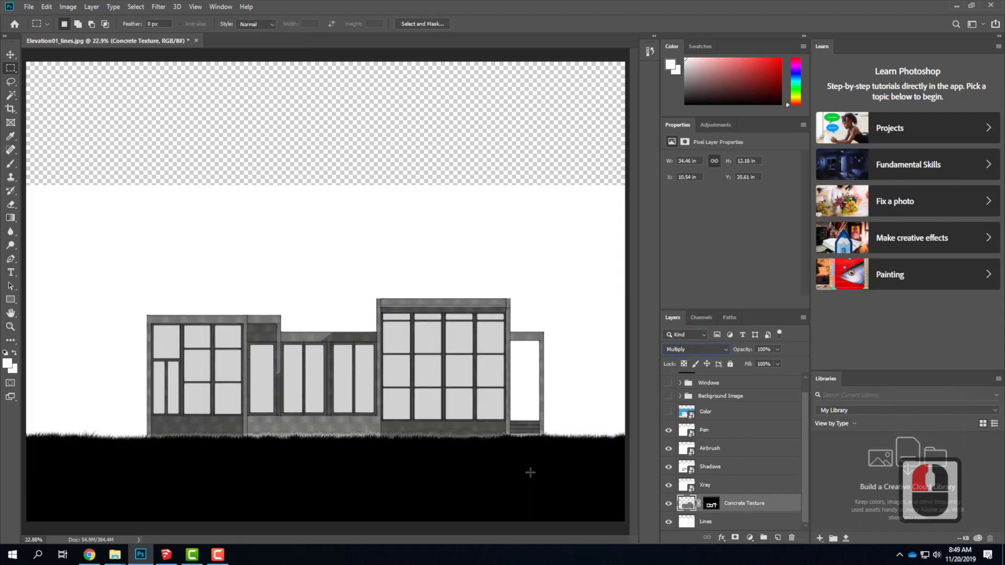
{"action": "left_click", "coordinate": [688, 351]}
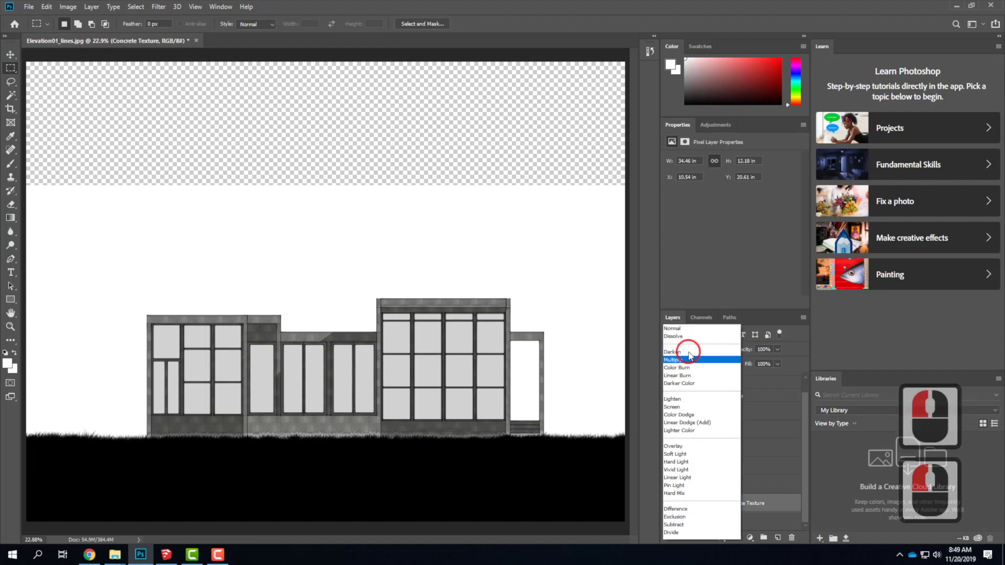
{"action": "left_click", "coordinate": [677, 293]}
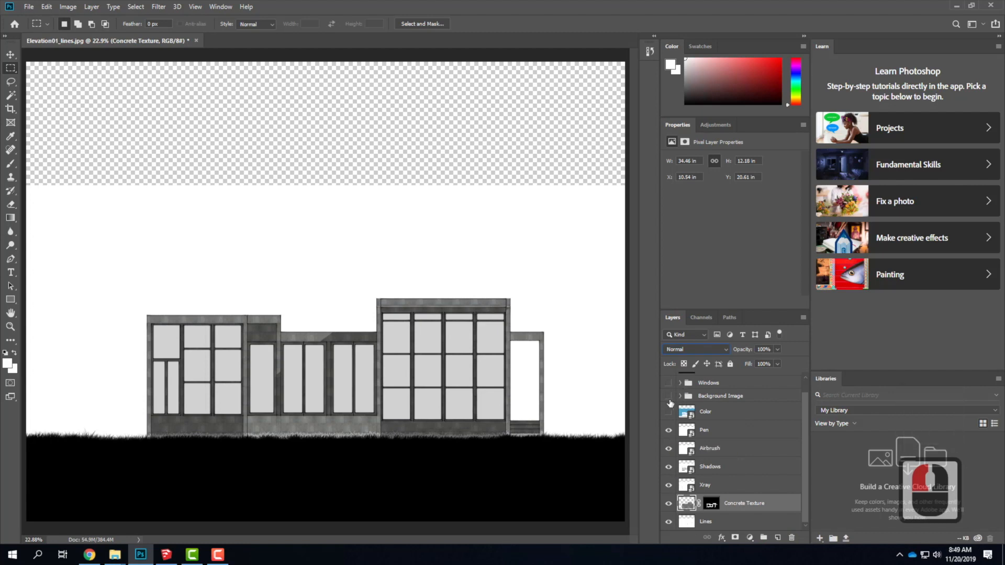
Show the Background Image and Windows groups, keeping the Color layer hidden.
{"action": "left_click", "coordinate": [668, 411]}
{"action": "left_click", "coordinate": [669, 413]}
{"action": "left_click", "coordinate": [668, 395]}
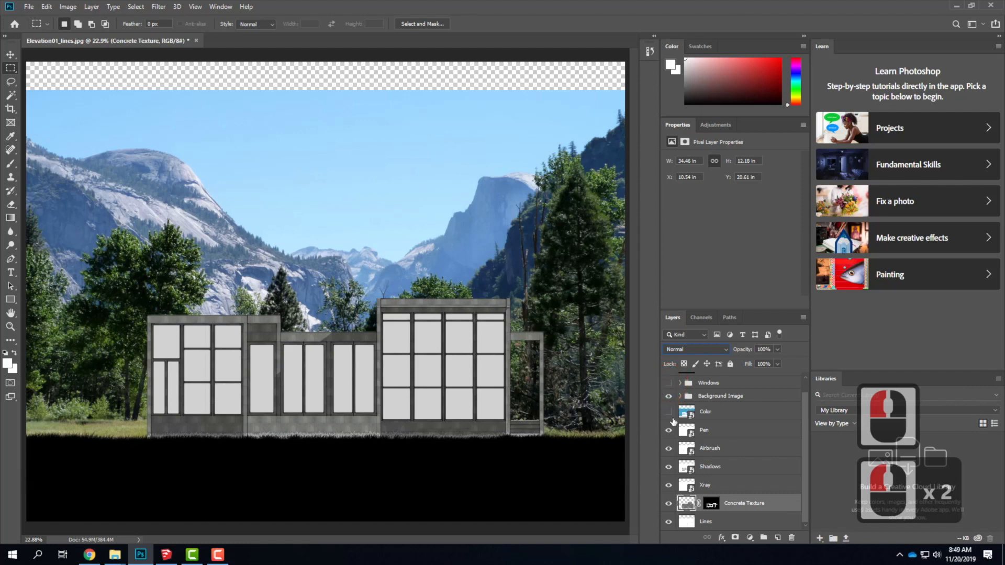
{"action": "scroll", "coordinate": [683, 434], "scroll_direction": "up", "scroll_amount": 1}
{"action": "left_click", "coordinate": [668, 396]}
{"action": "left_click", "coordinate": [668, 427]}
{"action": "left_click", "coordinate": [668, 427]}
{"action": "left_click", "coordinate": [668, 427]}
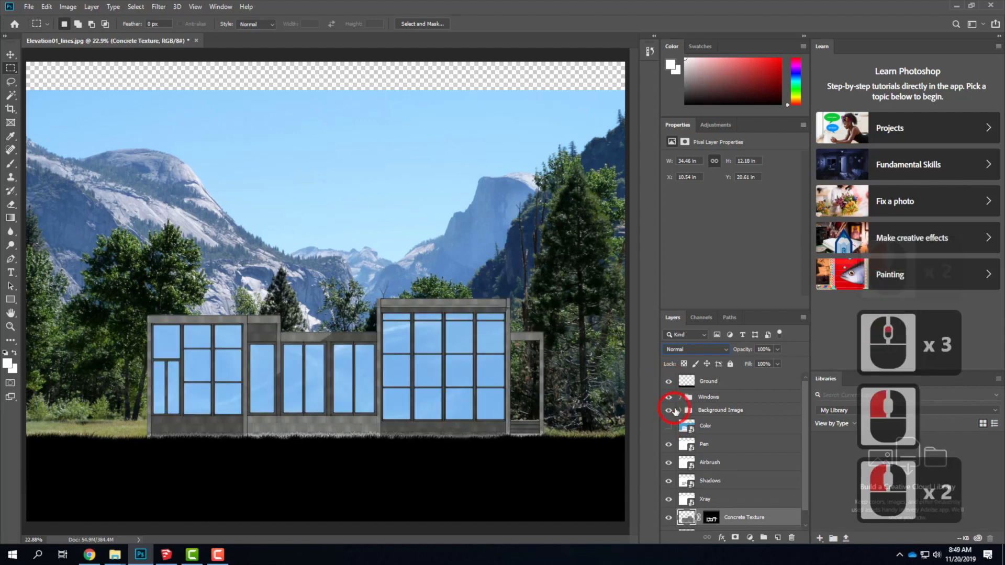
{"action": "scroll", "coordinate": [675, 413], "scroll_direction": "up", "scroll_amount": 3}
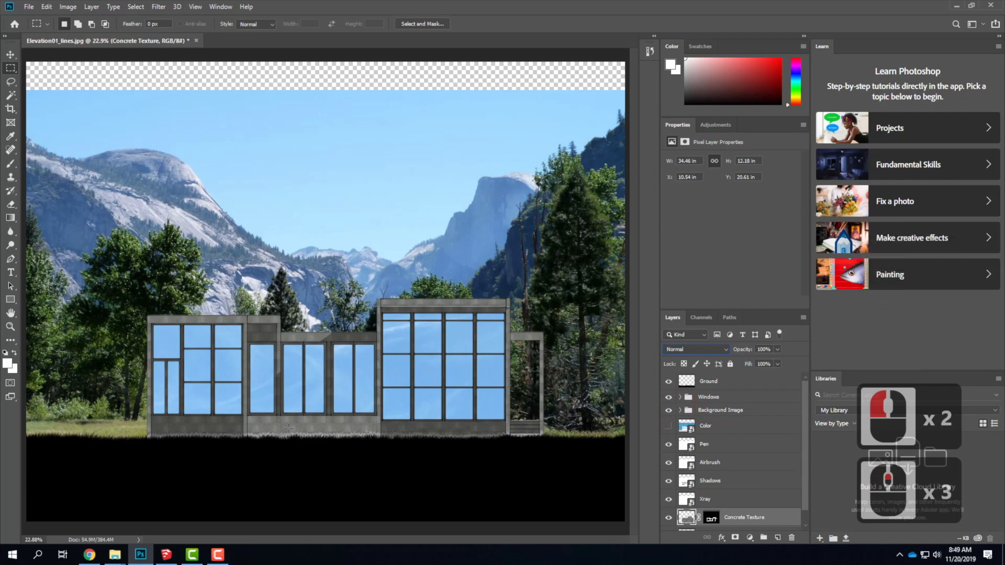
Add a Hue/Saturation adjustment layer clipped to Concrete Texture and set its Lightness to +39.
{"action": "scroll", "coordinate": [754, 514], "scroll_direction": "down", "scroll_amount": 2}
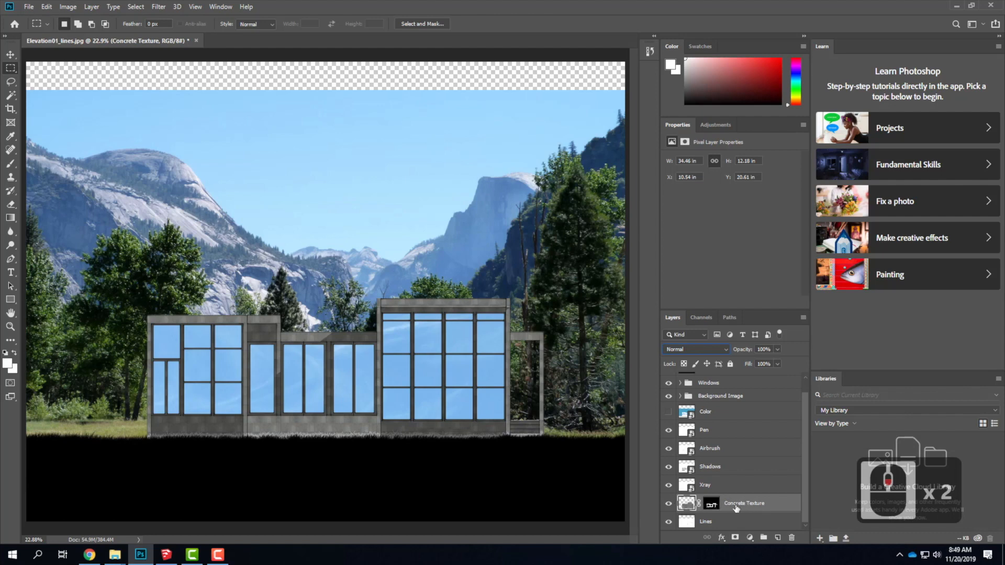
{"action": "left_click", "coordinate": [92, 7]}
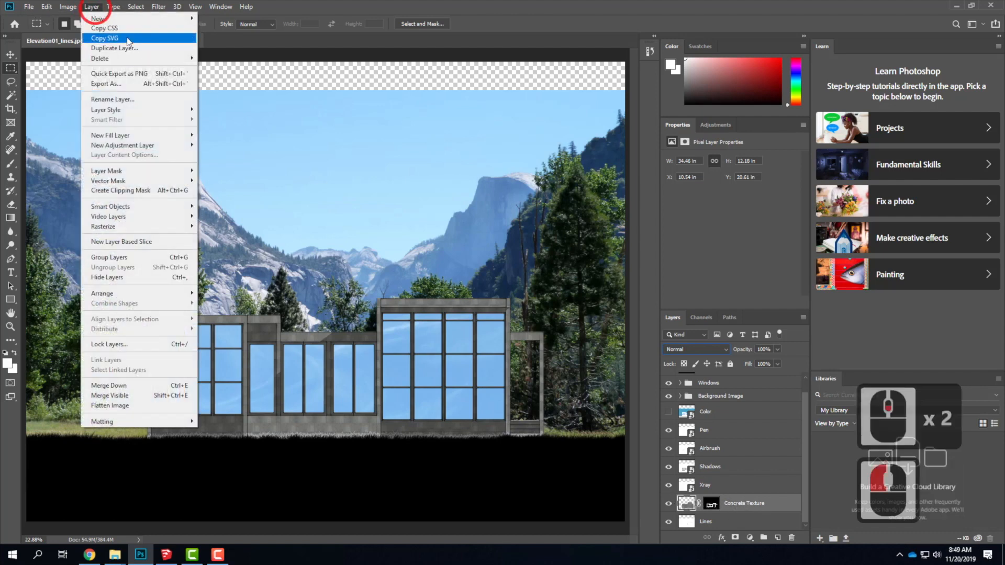
{"action": "mouse_move", "coordinate": [132, 146]}
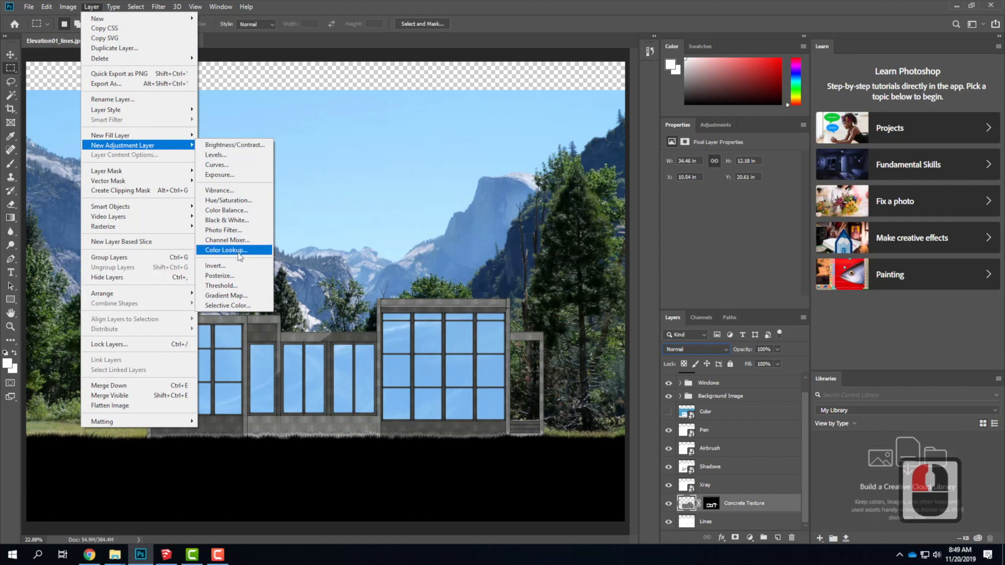
{"action": "left_click", "coordinate": [236, 202]}
{"action": "left_click", "coordinate": [582, 165]}
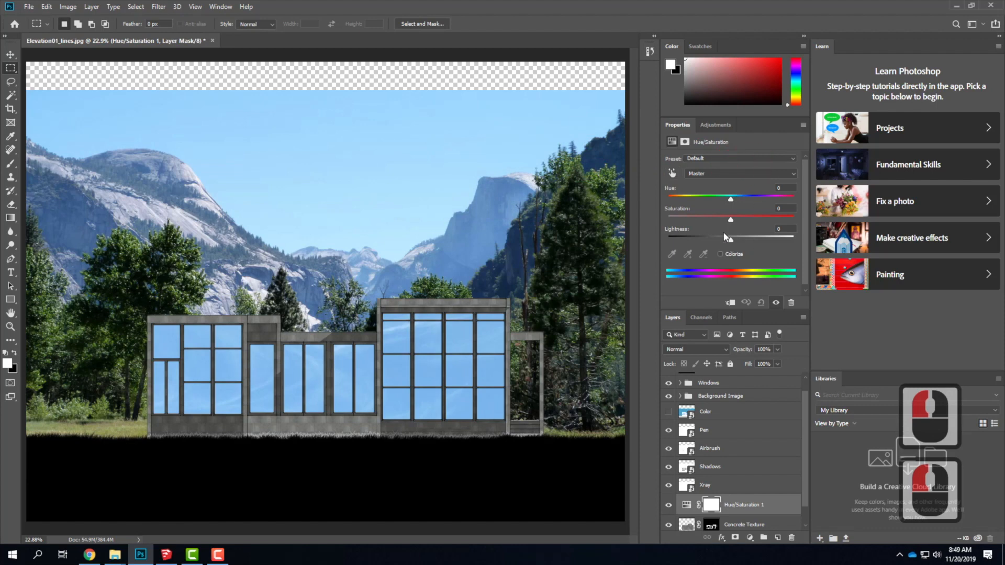
{"action": "key", "text": "ctrl+alt+g"}
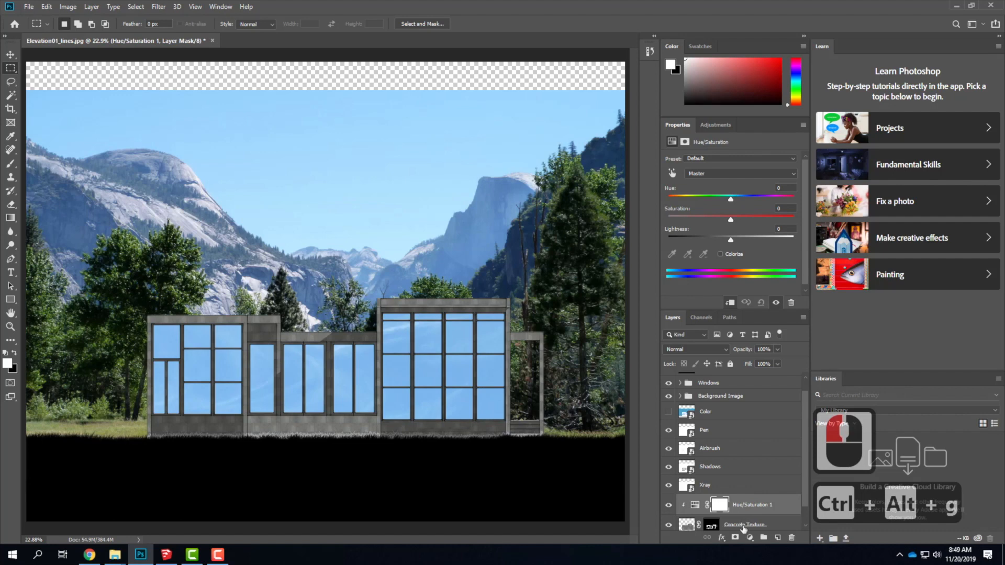
{"action": "left_click_drag", "start_coordinate": [730, 241], "coordinate": [756, 247]}
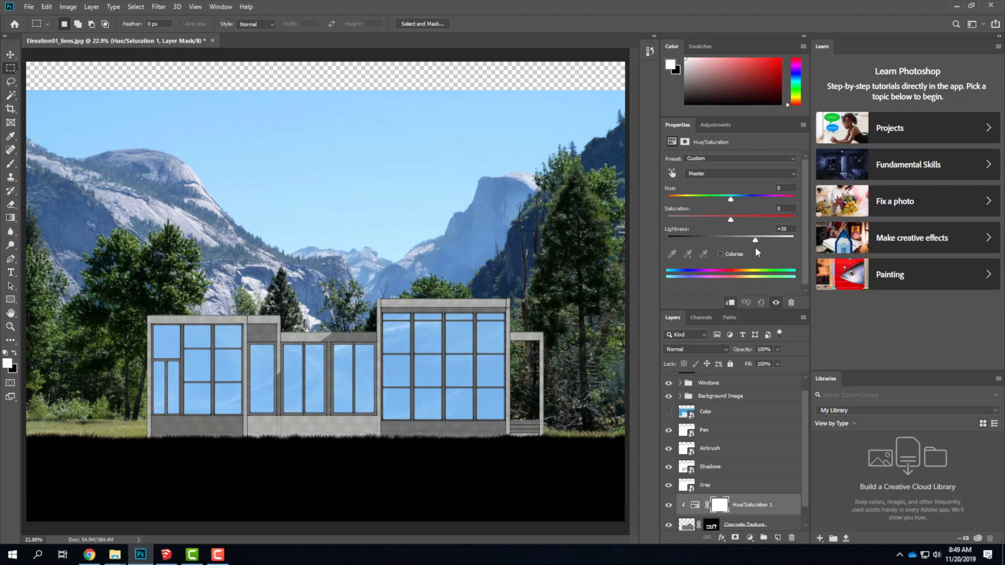
{"action": "left_click_drag", "start_coordinate": [755, 247], "coordinate": [755, 247]}
Show the Color layer and select the white frames of the two paired narrow windows with the Magic Wand.
{"action": "key", "text": "ctrl+equal"}
{"action": "key", "text": "ctrl+equal"}
{"action": "key", "text": "ctrl+equal"}
{"action": "key", "text": "ctrl+equal"}
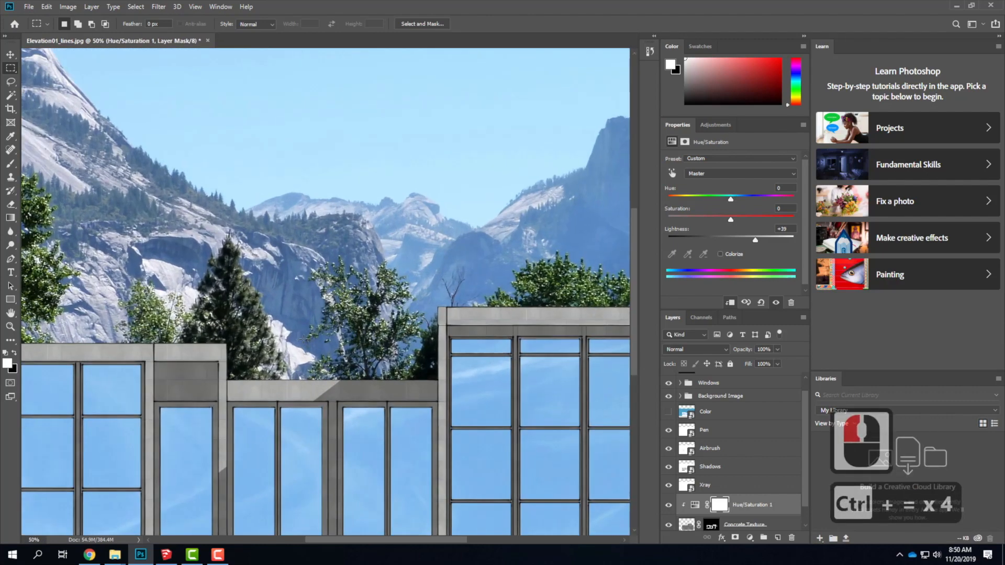
{"action": "left_click_drag", "start_coordinate": [511, 227], "coordinate": [404, 173]}
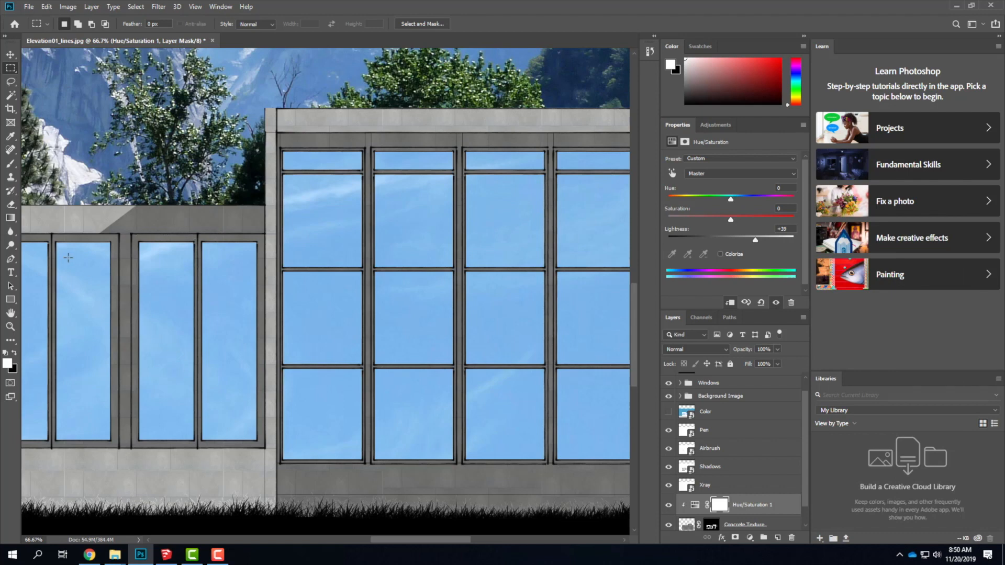
{"action": "left_click", "coordinate": [667, 411]}
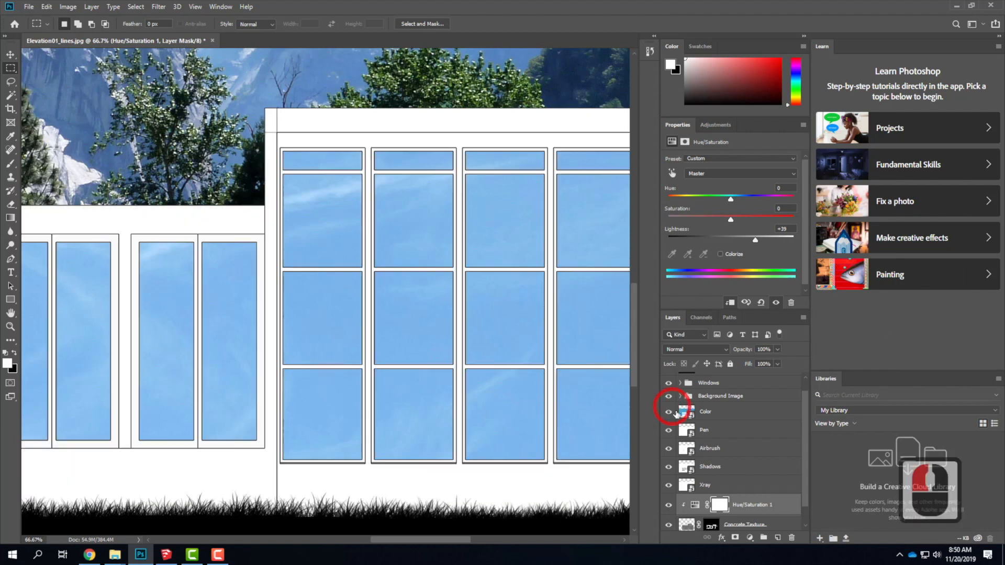
{"action": "left_click", "coordinate": [11, 95]}
{"action": "left_click", "coordinate": [136, 240]}
{"action": "left_click", "coordinate": [209, 235]}
{"action": "left_click", "coordinate": [208, 239], "text": "shift"}
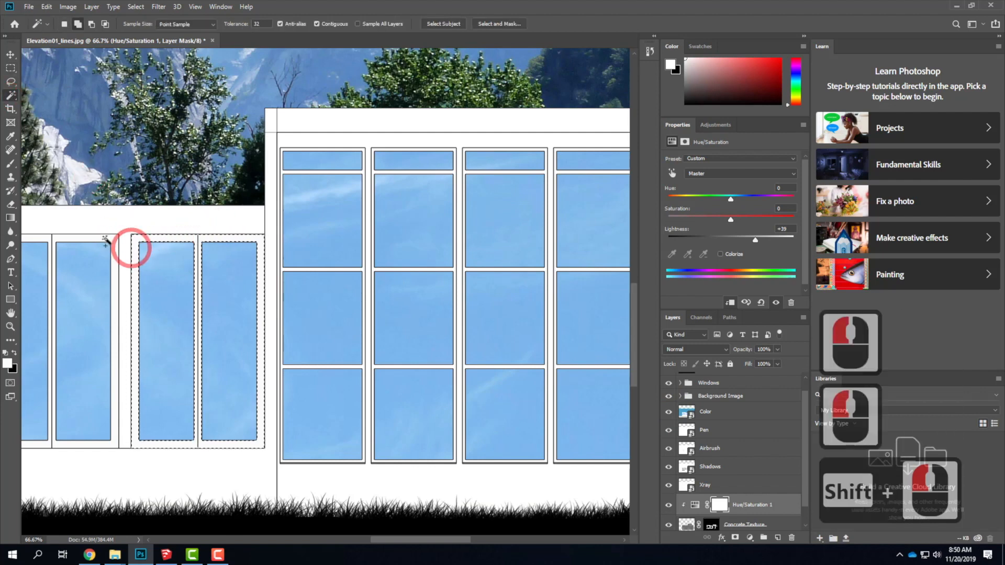
{"action": "left_click", "coordinate": [69, 237], "text": "shift"}
{"action": "left_click", "coordinate": [48, 236], "text": "shift"}
{"action": "left_click", "coordinate": [49, 237], "text": "shift"}
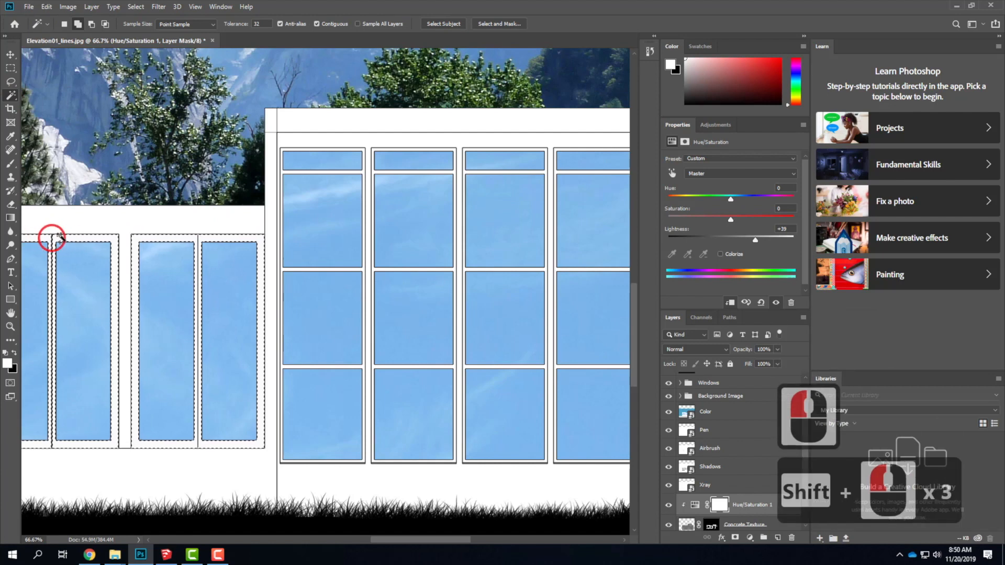
Add the white frame of the single narrow window beside the paired windows to the selection.
{"action": "left_click_drag", "start_coordinate": [100, 195], "coordinate": [365, 192]}
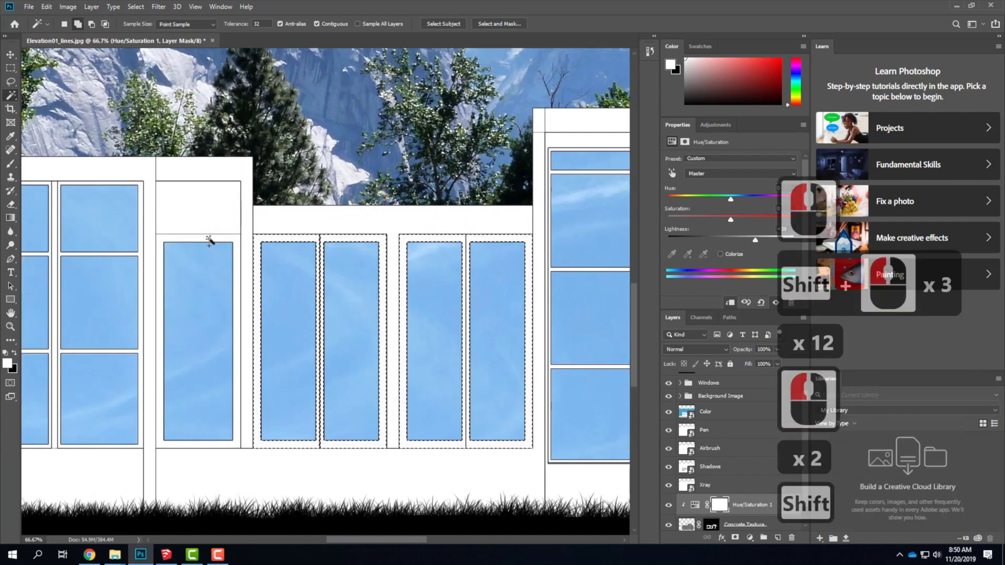
{"action": "left_click", "coordinate": [229, 239], "text": "shift"}
{"action": "left_click_drag", "start_coordinate": [421, 288], "coordinate": [409, 298]}
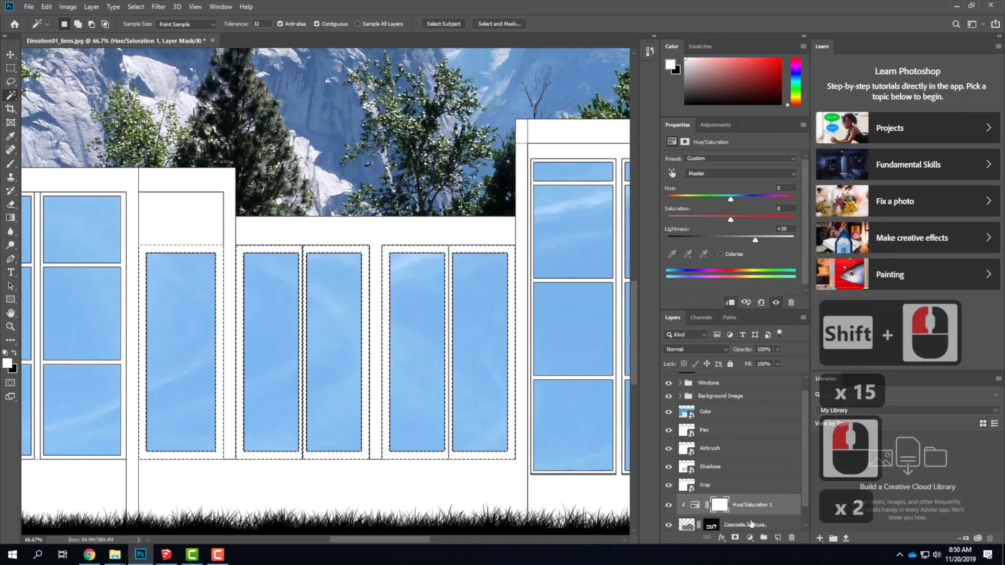
Create a new layer above the Hue/Saturation adjustment and name it WindowFrames.
{"action": "left_click", "coordinate": [777, 537]}
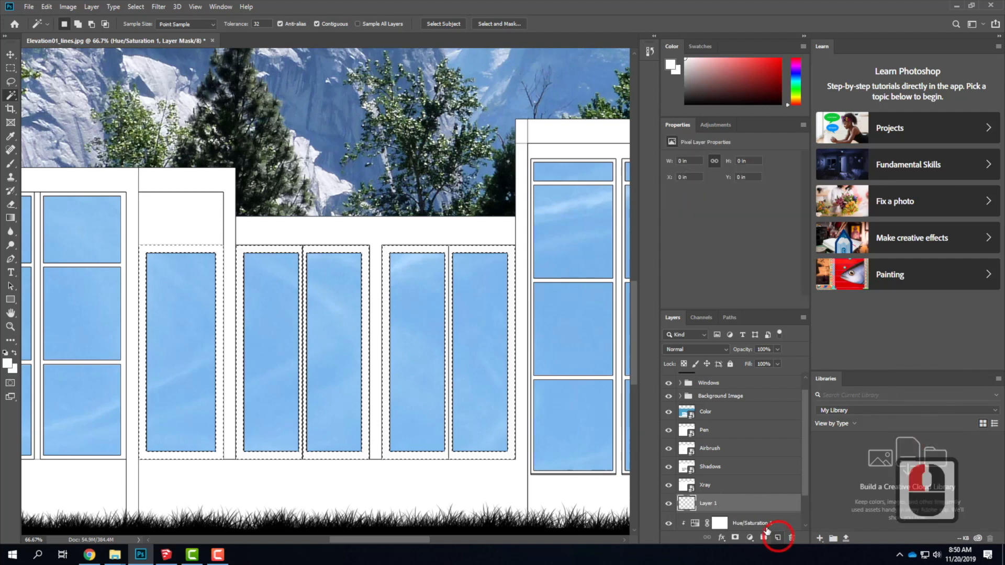
{"action": "left_click", "coordinate": [715, 507]}
{"action": "double_click", "coordinate": [715, 505]}
{"action": "type", "text": "W"}
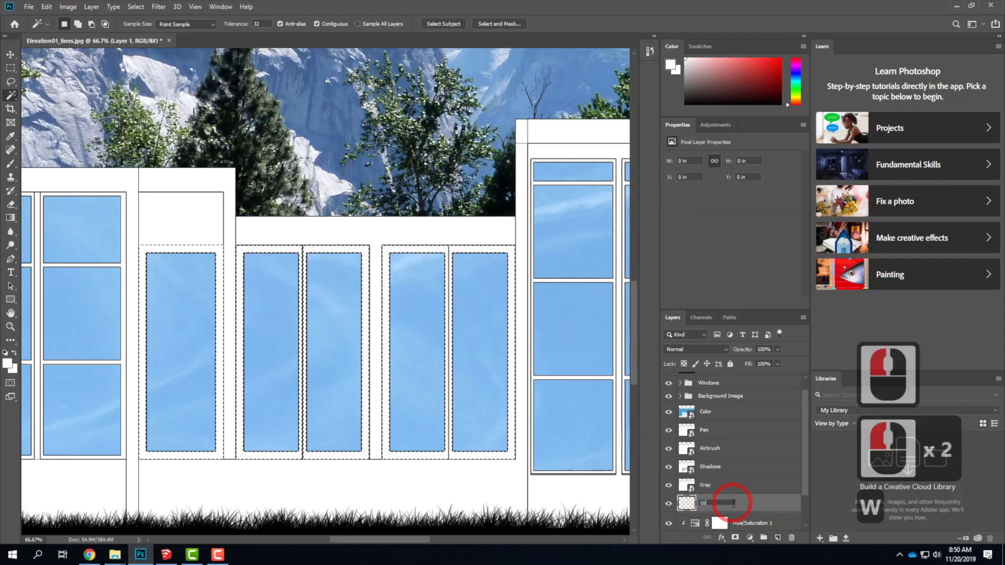
{"action": "type", "text": "indowFrames"}
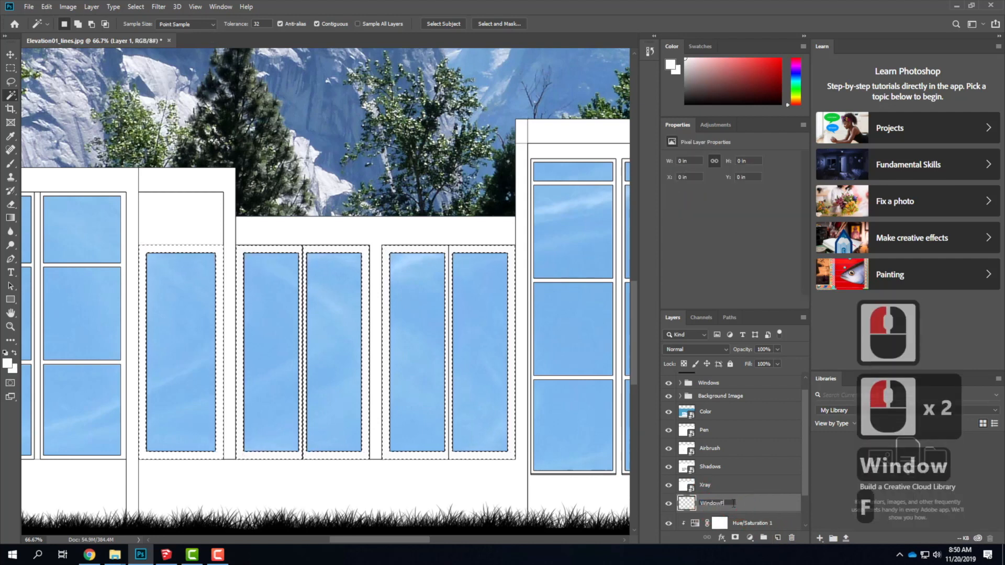
{"action": "key", "text": "Return"}
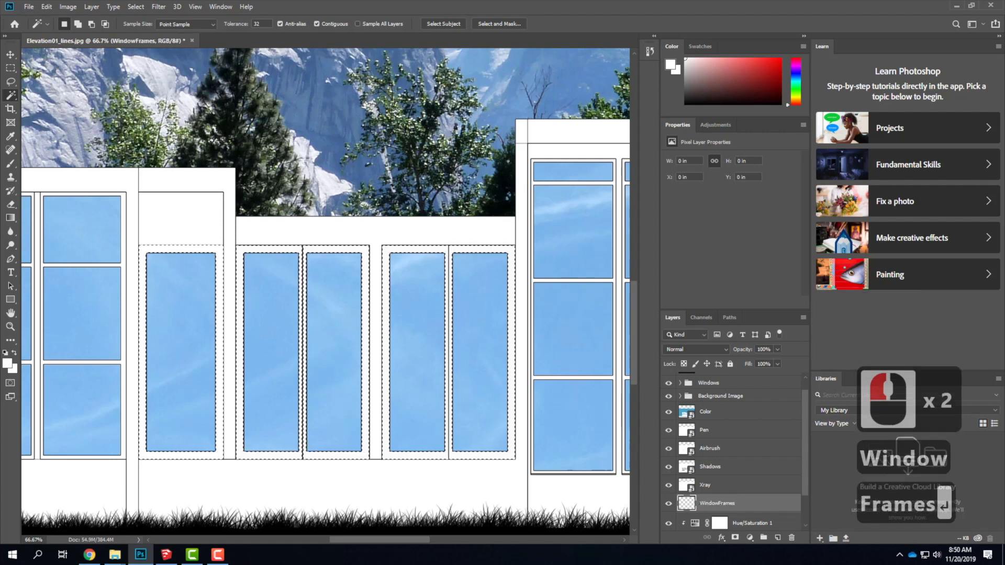
Choose the Brush tool and set the foreground color to dark brown #4b3623.
{"action": "left_click", "coordinate": [11, 163]}
{"action": "double_click", "coordinate": [6, 367]}
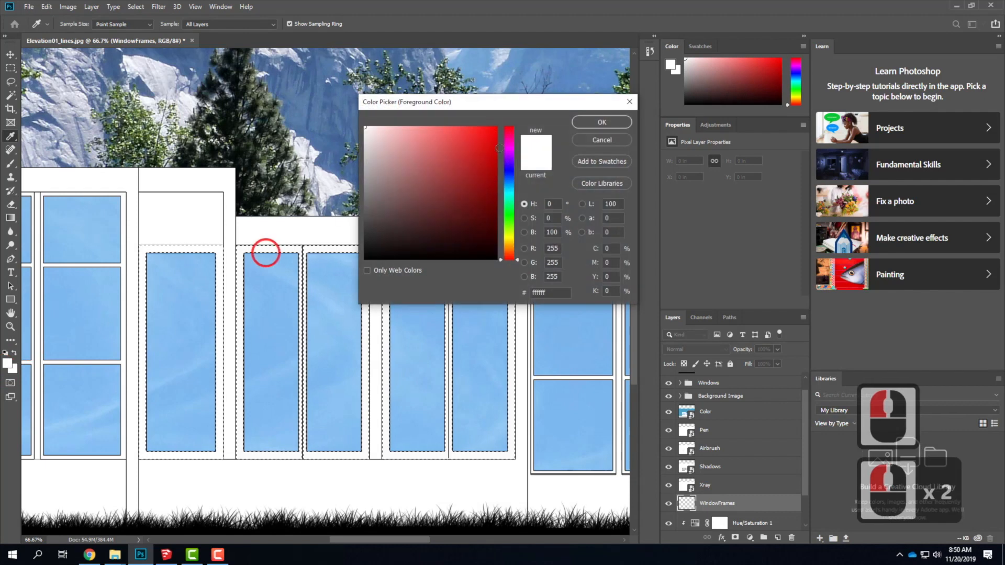
{"action": "left_click_drag", "start_coordinate": [440, 177], "coordinate": [399, 226]}
{"action": "left_click_drag", "start_coordinate": [405, 225], "coordinate": [406, 220]}
{"action": "left_click_drag", "start_coordinate": [511, 260], "coordinate": [512, 249]}
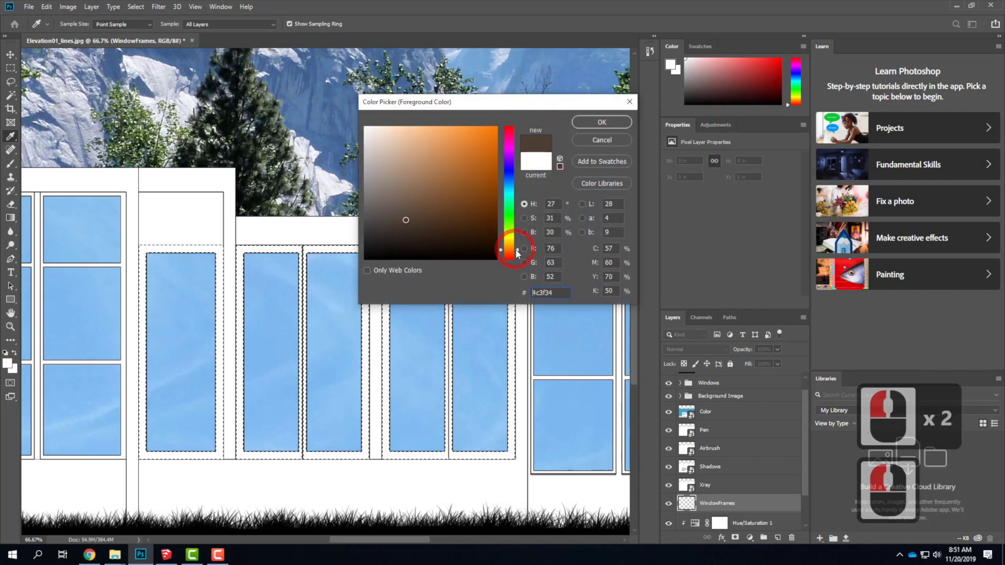
{"action": "left_click", "coordinate": [432, 236]}
{"action": "left_click", "coordinate": [432, 227]}
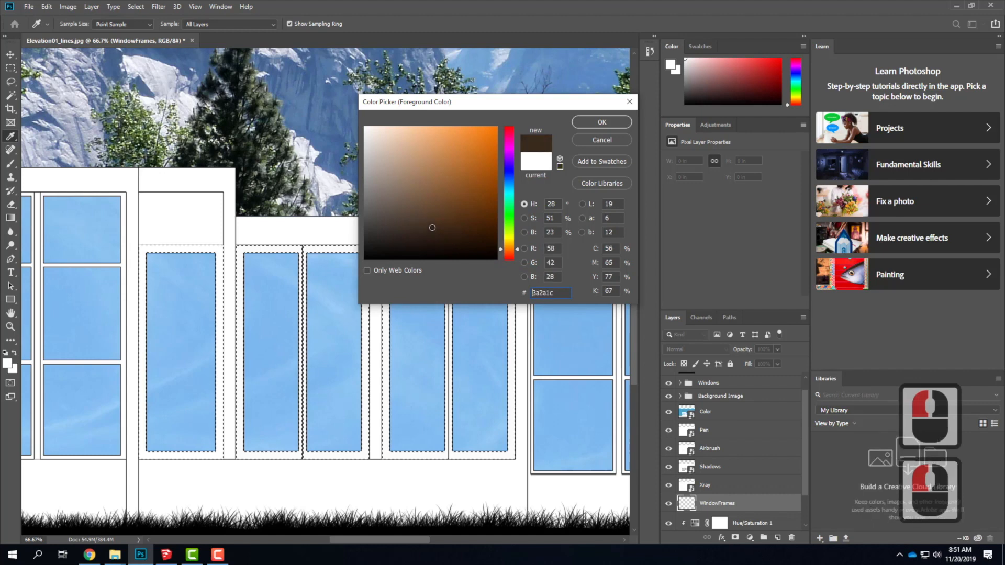
{"action": "left_click_drag", "start_coordinate": [432, 225], "coordinate": [434, 221]}
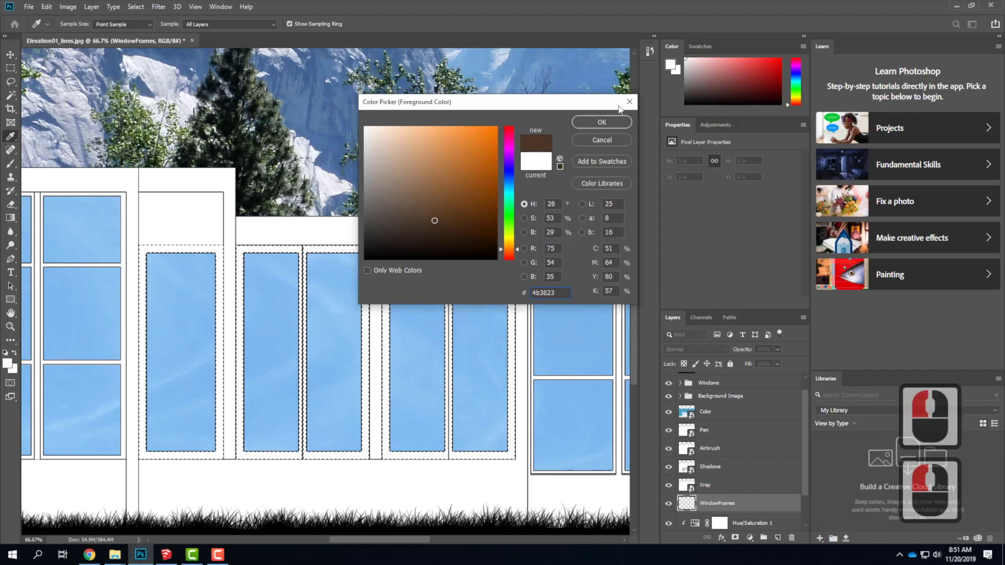
{"action": "left_click", "coordinate": [605, 121]}
Begin painting the selected narrow window frames brown on WindowFrames, move that layer above Color, and hide Color.
{"action": "left_click", "coordinate": [151, 266]}
{"action": "left_click", "coordinate": [221, 249]}
{"action": "left_click", "coordinate": [188, 257]}
{"action": "left_click", "coordinate": [724, 499]}
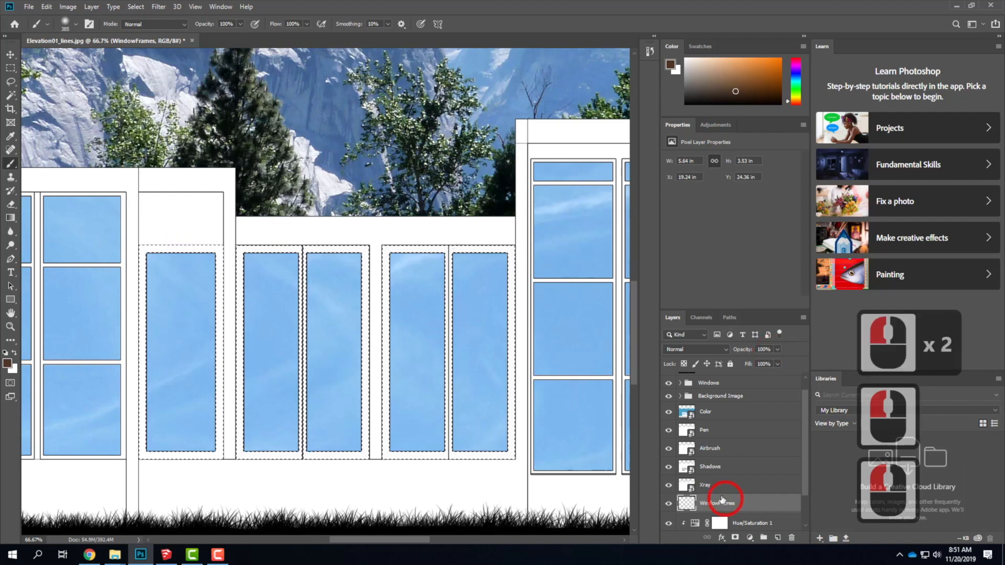
{"action": "left_click", "coordinate": [162, 253]}
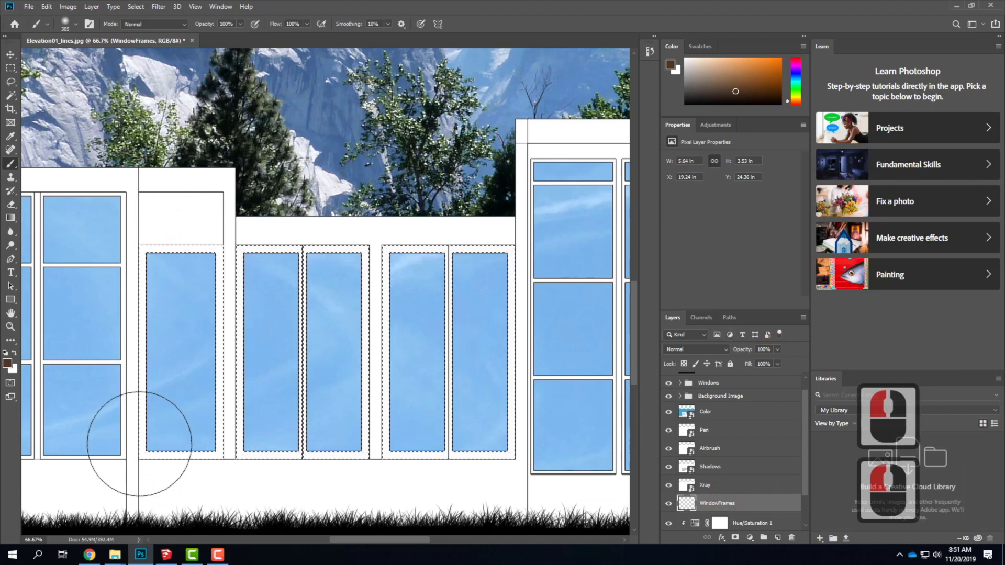
{"action": "left_click_drag", "start_coordinate": [718, 505], "coordinate": [721, 409]}
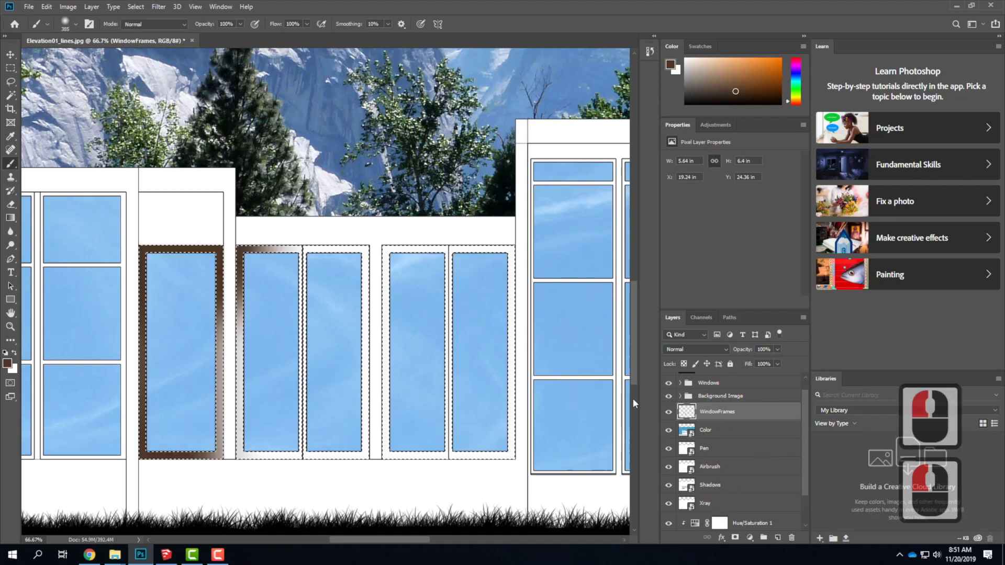
{"action": "left_click", "coordinate": [668, 430]}
Paint the rest of the selected narrow window frames brown, then clear the selection.
{"action": "mouse_move", "coordinate": [132, 227]}
{"action": "left_mouse_down"}
{"action": "mouse_move", "coordinate": [215, 268]}
{"action": "mouse_move", "coordinate": [220, 430]}
{"action": "mouse_move", "coordinate": [201, 314]}
{"action": "mouse_move", "coordinate": [437, 448]}
{"action": "mouse_move", "coordinate": [413, 411]}
{"action": "mouse_move", "coordinate": [408, 335]}
{"action": "mouse_move", "coordinate": [309, 272]}
{"action": "left_mouse_up"}
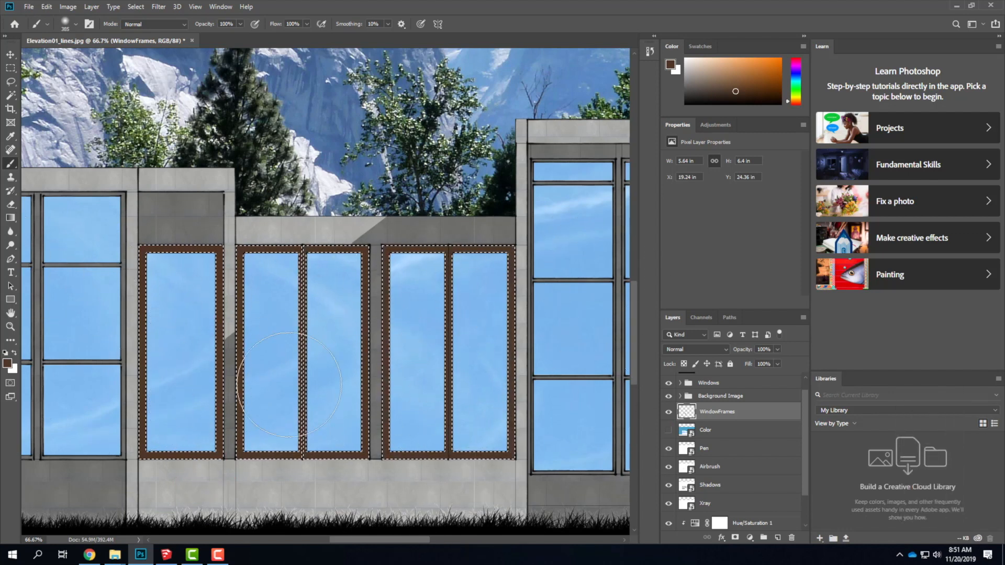
{"action": "left_click_drag", "start_coordinate": [127, 265], "coordinate": [172, 258]}
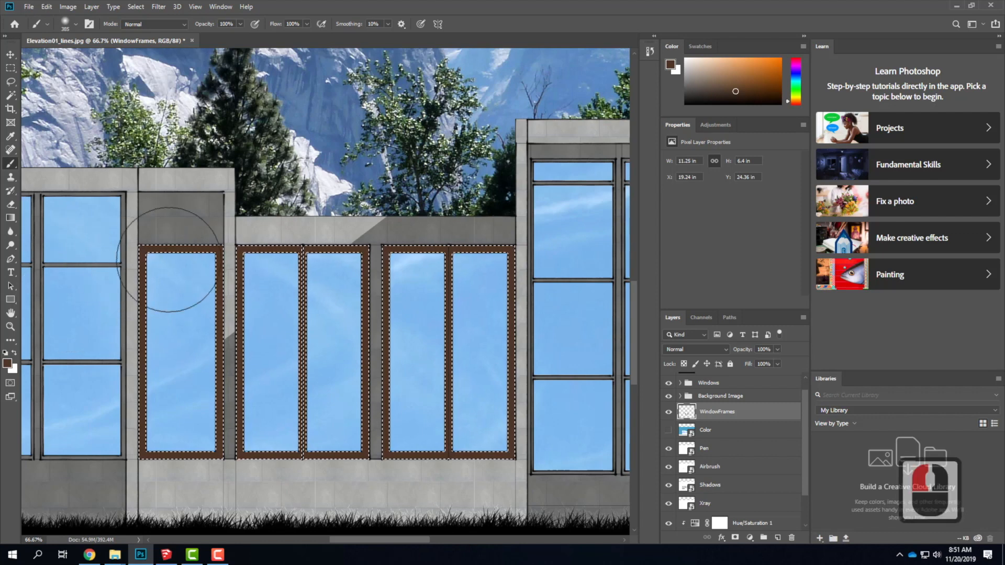
{"action": "left_click", "coordinate": [10, 68]}
{"action": "left_click", "coordinate": [306, 179]}
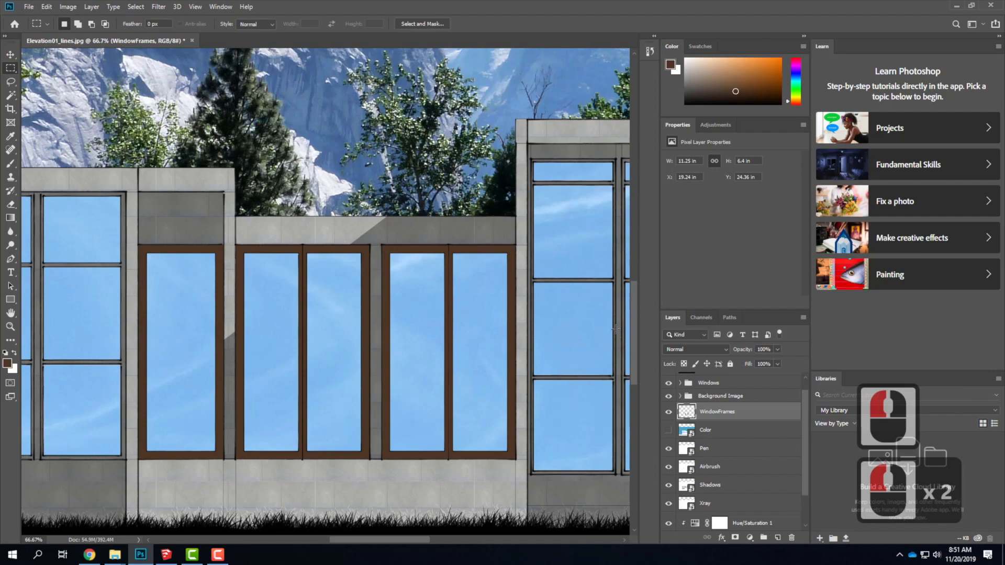
{"action": "key", "text": "ctrl+0"}
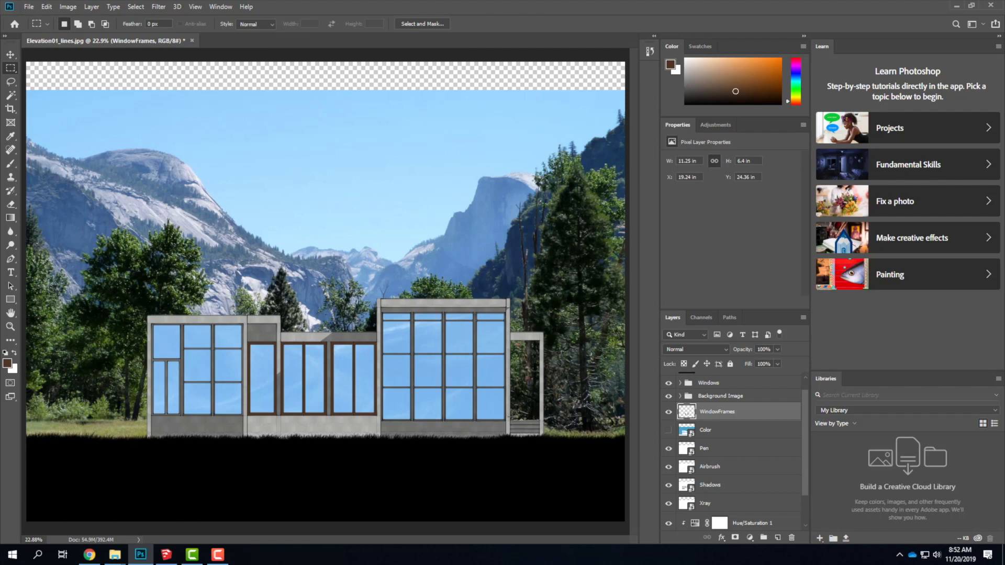
Place Woman_Walking_gray.png from the Resources > Collage > People folder as an embedded image.
{"action": "left_click", "coordinate": [29, 7]}
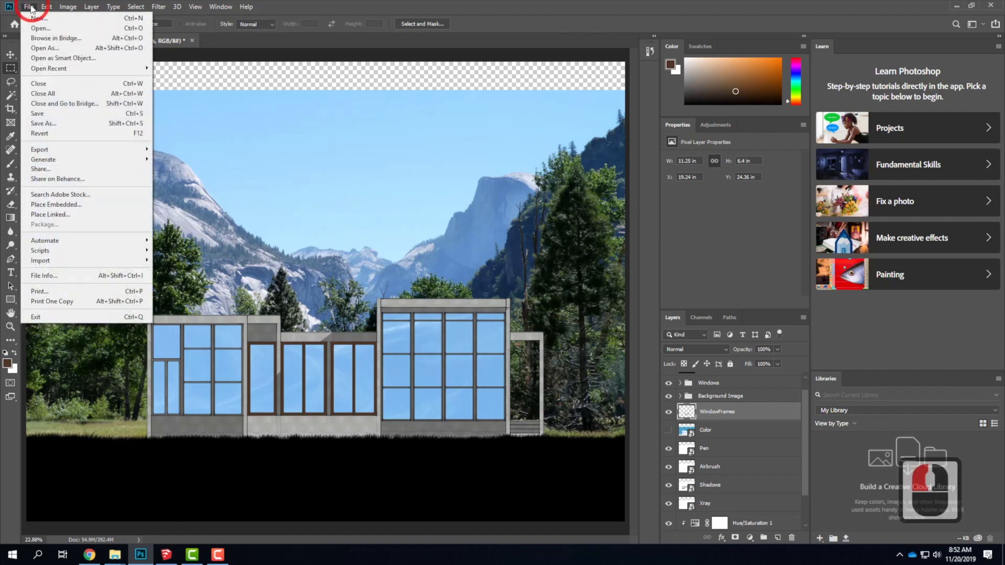
{"action": "left_click", "coordinate": [43, 209]}
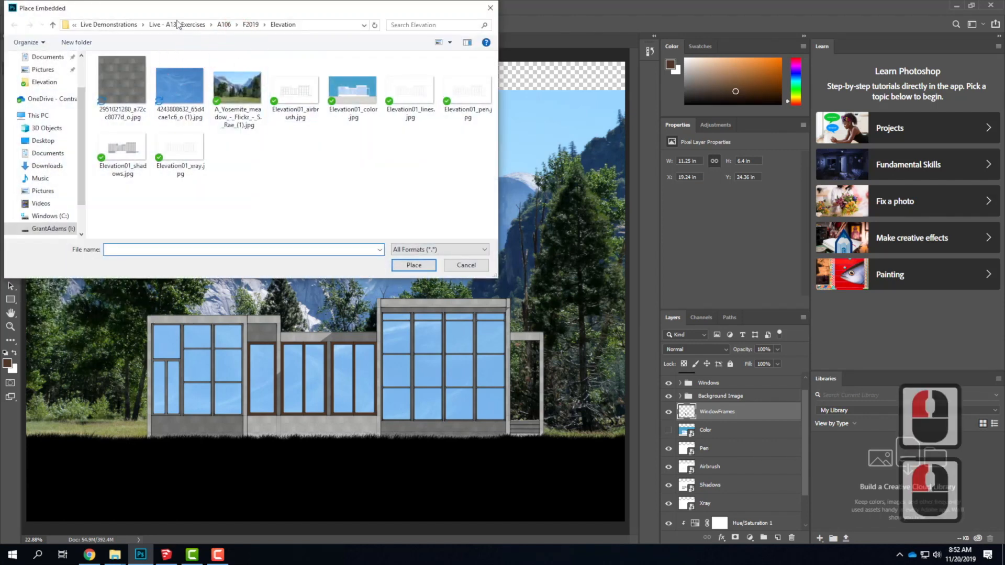
{"action": "left_click", "coordinate": [112, 25]}
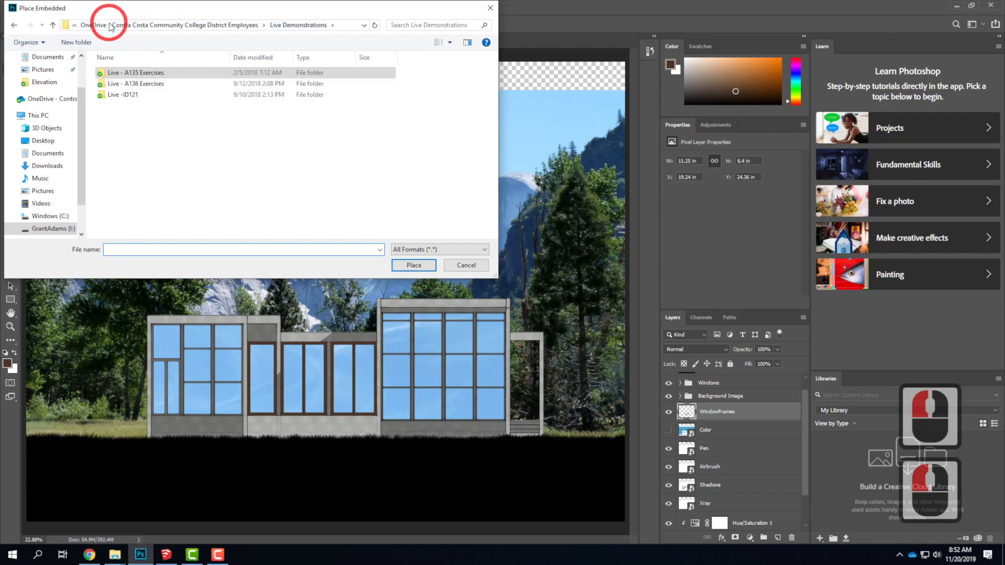
{"action": "left_click", "coordinate": [101, 24]}
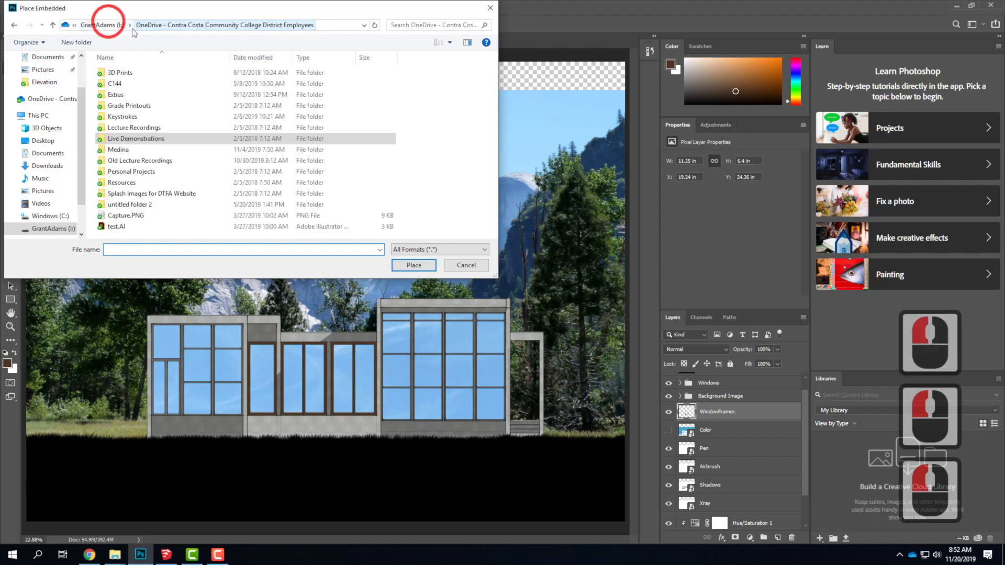
{"action": "left_click", "coordinate": [123, 182]}
{"action": "double_click", "coordinate": [123, 183]}
{"action": "double_click", "coordinate": [118, 85]}
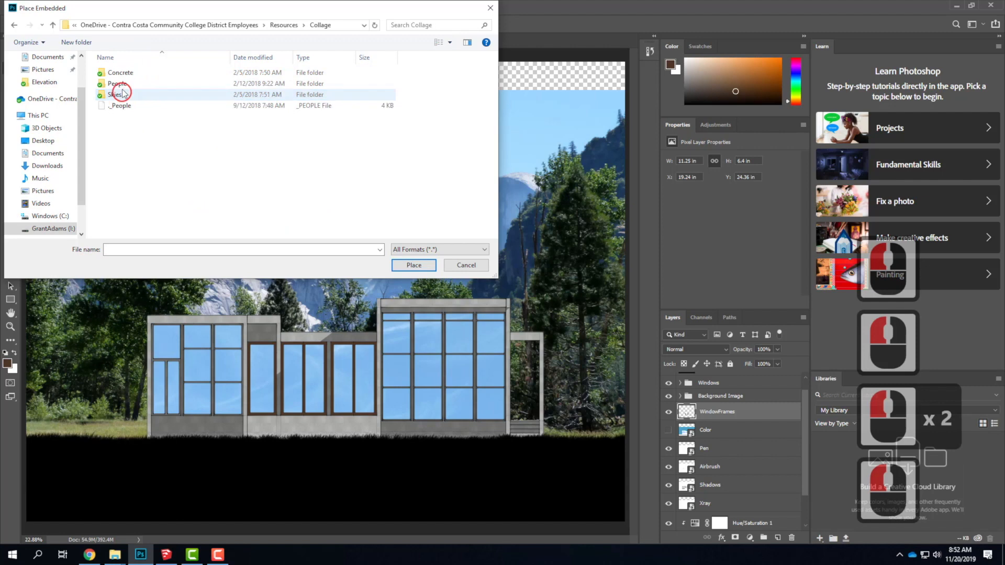
{"action": "left_click", "coordinate": [118, 84]}
{"action": "double_click", "coordinate": [117, 84]}
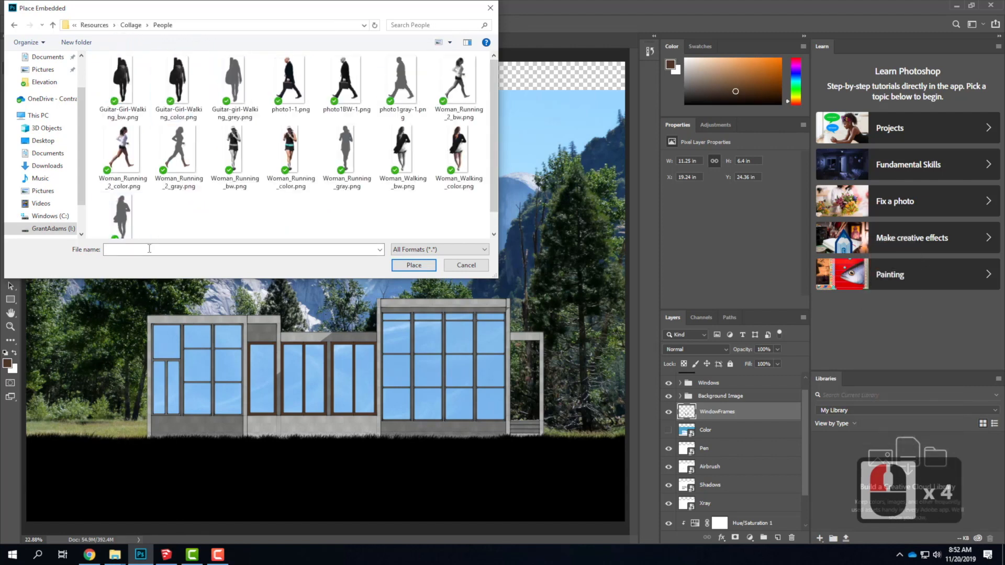
{"action": "left_click", "coordinate": [121, 222]}
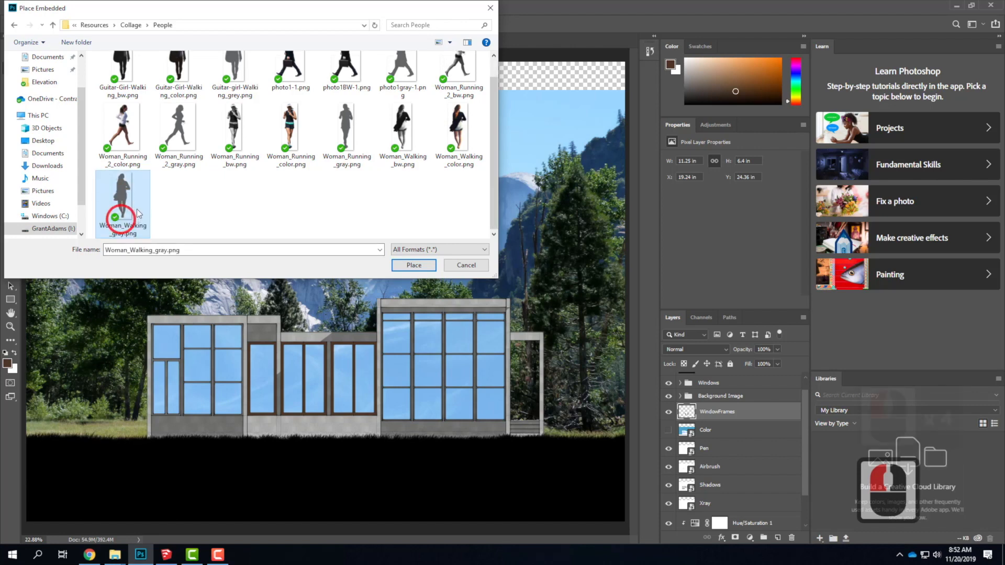
{"action": "left_click", "coordinate": [398, 266]}
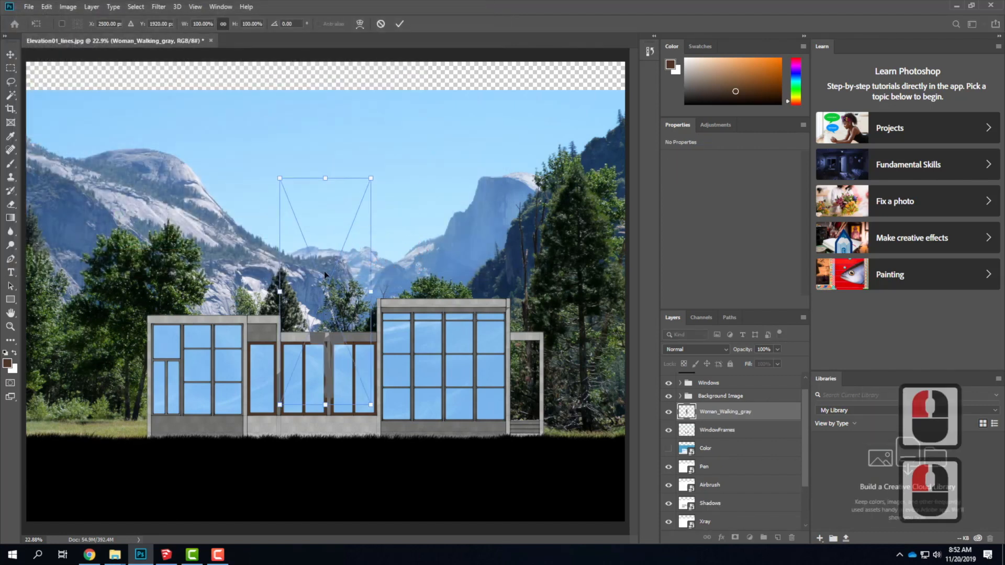
Move the Woman_Walking_gray layer directly below Ground and shift the figure over to the porch beside the tall window wall.
{"action": "left_click_drag", "start_coordinate": [729, 412], "coordinate": [717, 394]}
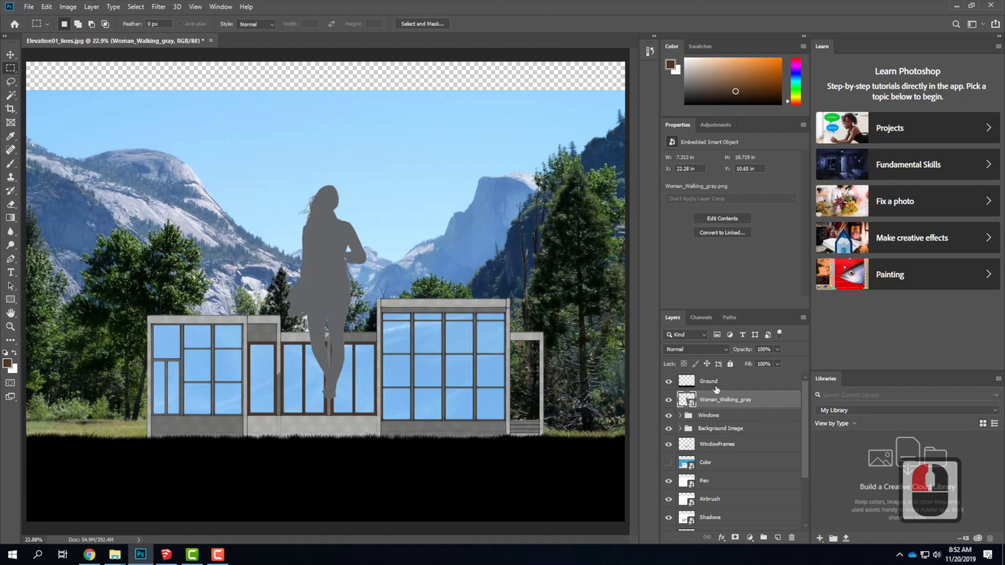
{"action": "left_click", "coordinate": [10, 55]}
{"action": "left_click_drag", "start_coordinate": [315, 284], "coordinate": [532, 317]}
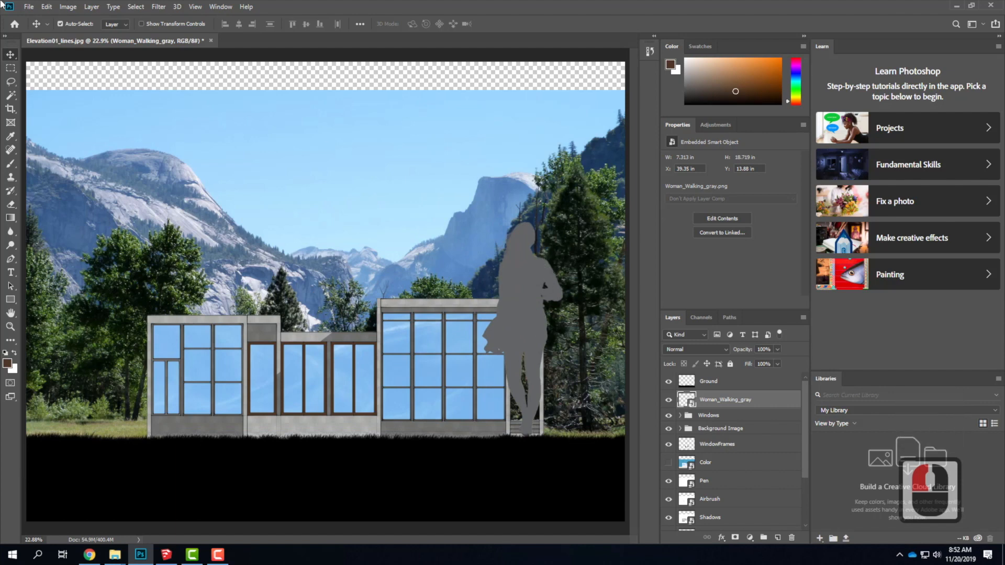
Scale the walking woman down to about 20% with Free Transform and position her inside the porch opening.
{"action": "left_click", "coordinate": [47, 7]}
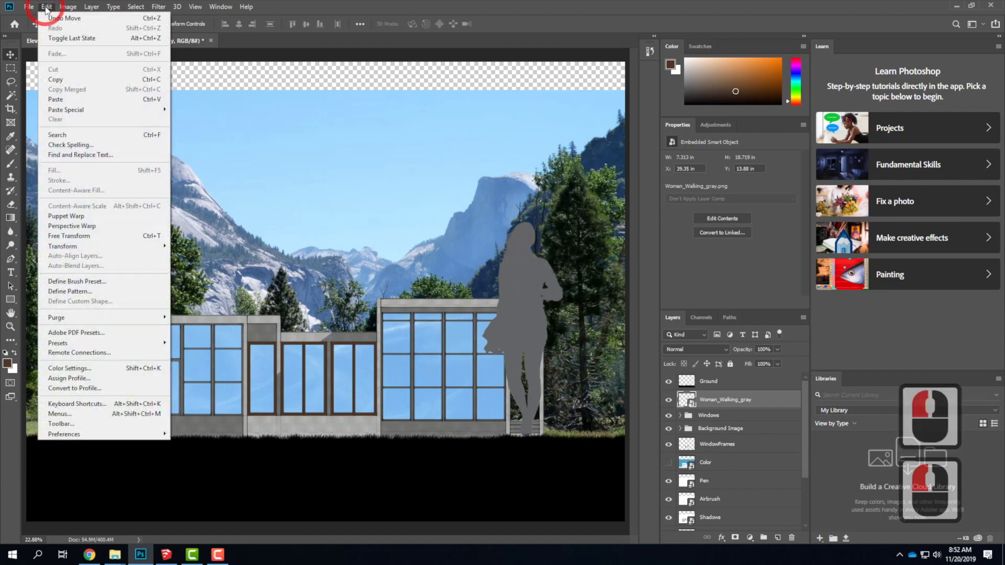
{"action": "left_click", "coordinate": [84, 236]}
{"action": "left_click", "coordinate": [482, 218]}
{"action": "left_click_drag", "start_coordinate": [568, 214], "coordinate": [521, 398]}
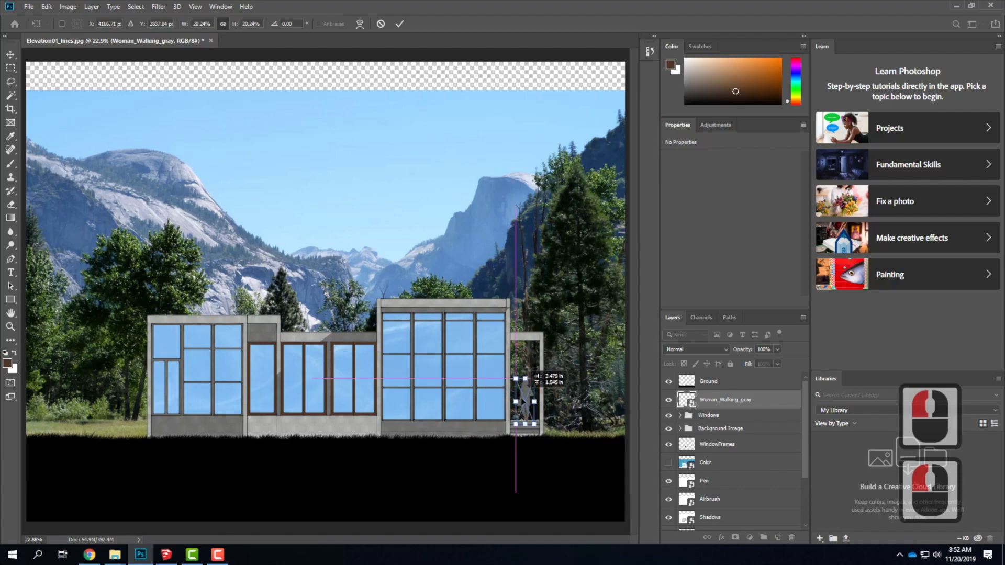
Refine the woman's scale to about 21.1%, stand her on the porch floor, and apply the transform.
{"action": "key", "text": "ctrl+equal"}
{"action": "key", "text": "ctrl+equal"}
{"action": "key", "text": "ctrl+equal"}
{"action": "key", "text": "ctrl+equal"}
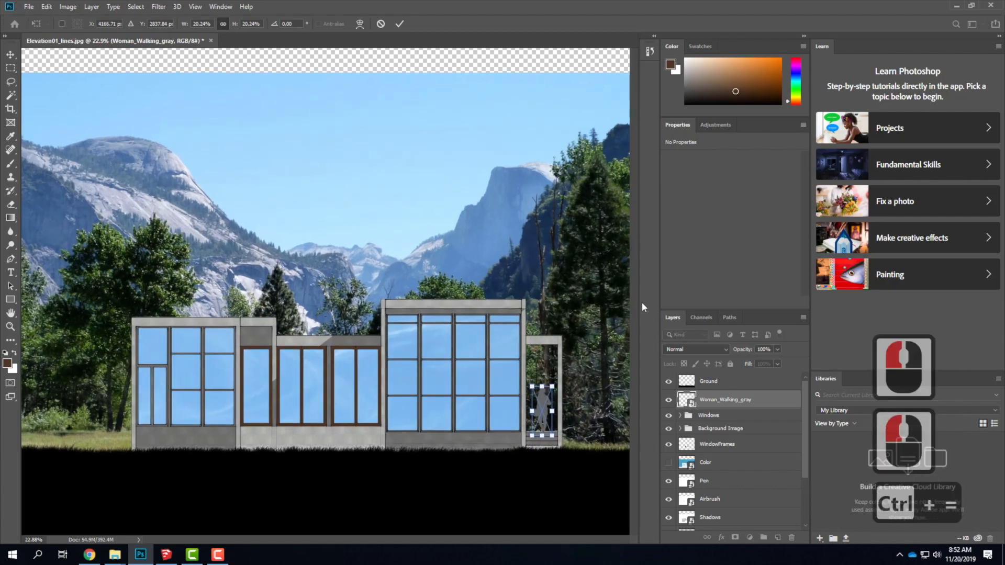
{"action": "scroll", "coordinate": [446, 287], "scroll_direction": "down", "scroll_amount": 7}
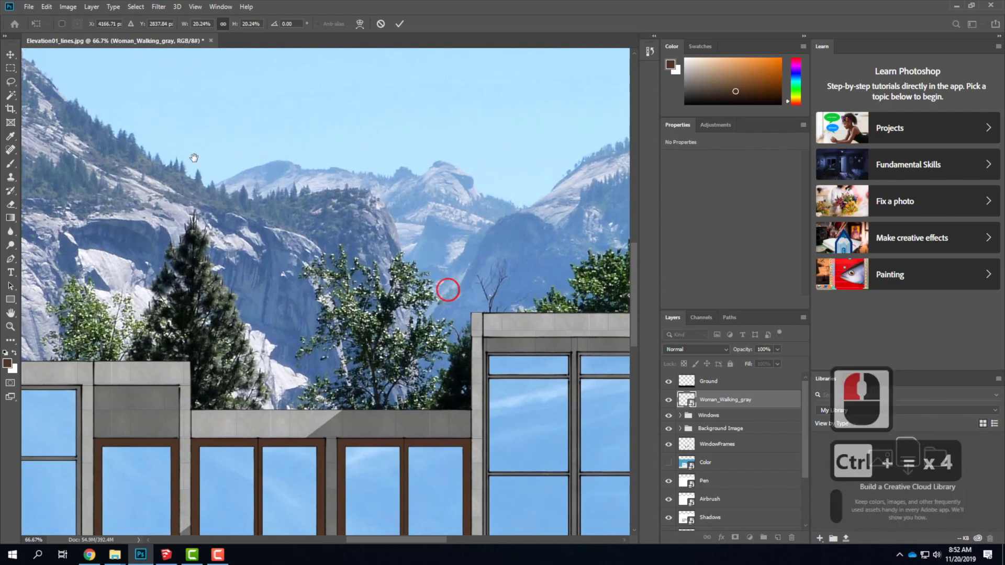
{"action": "scroll", "coordinate": [298, 227], "scroll_direction": "right", "scroll_amount": 20}
{"action": "left_click_drag", "start_coordinate": [318, 258], "coordinate": [365, 275]}
{"action": "left_click_drag", "start_coordinate": [332, 312], "coordinate": [332, 304]}
{"action": "left_click_drag", "start_coordinate": [355, 267], "coordinate": [332, 297]}
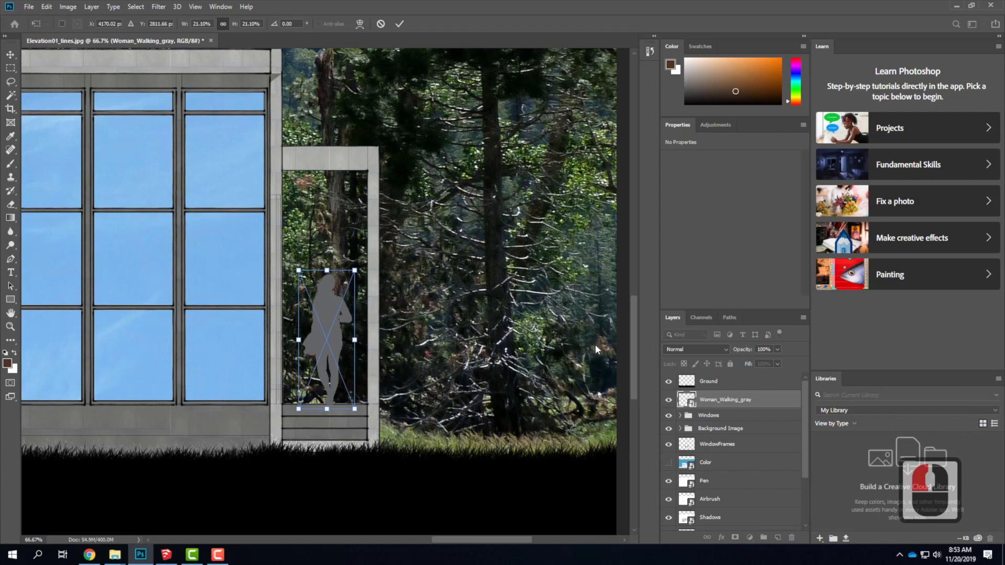
{"action": "key", "text": "ctrl+0"}
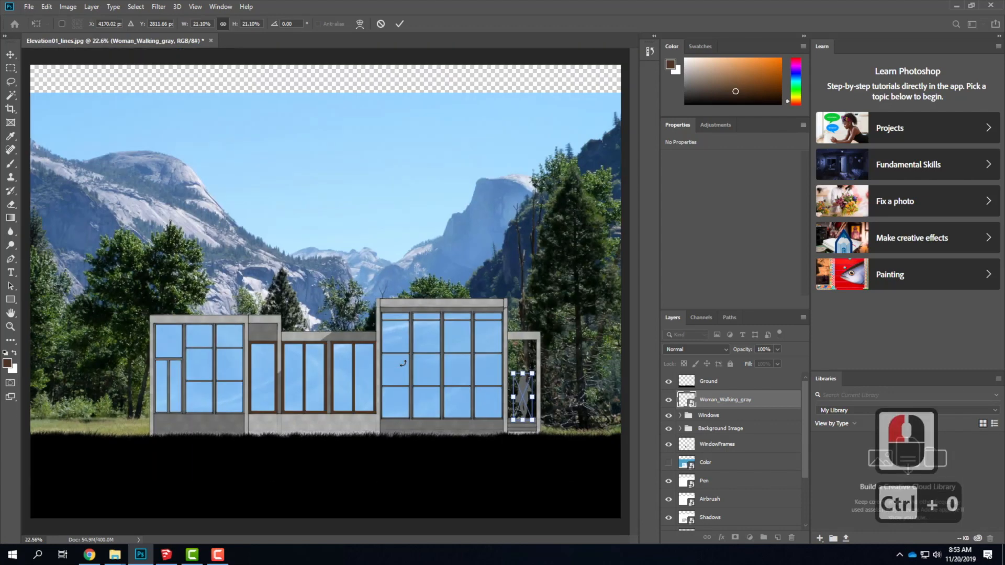
{"action": "left_click", "coordinate": [505, 201]}
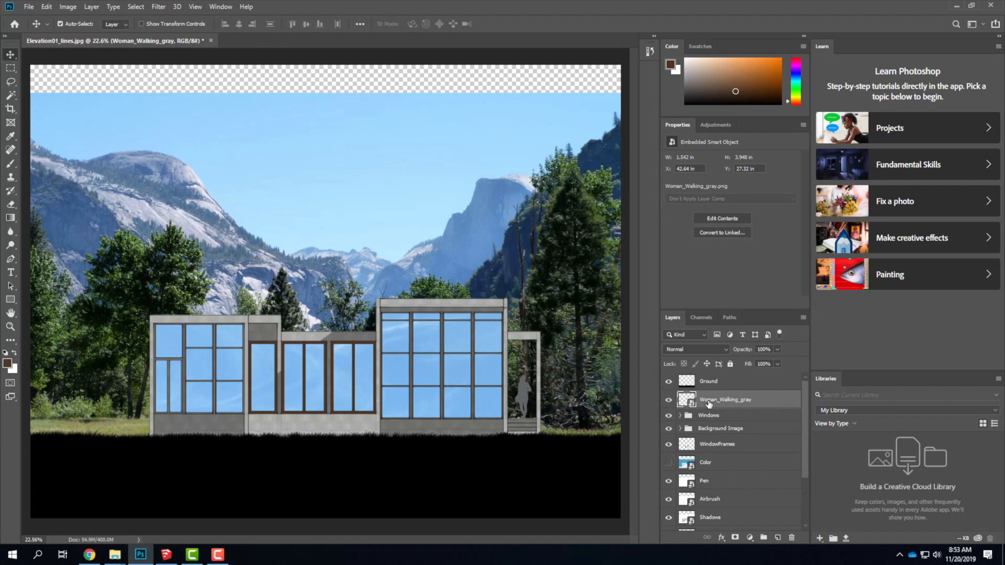
Add a Levels adjustment layer above Woman_Walking_gray and clip it to that layer.
{"action": "left_click", "coordinate": [97, 8]}
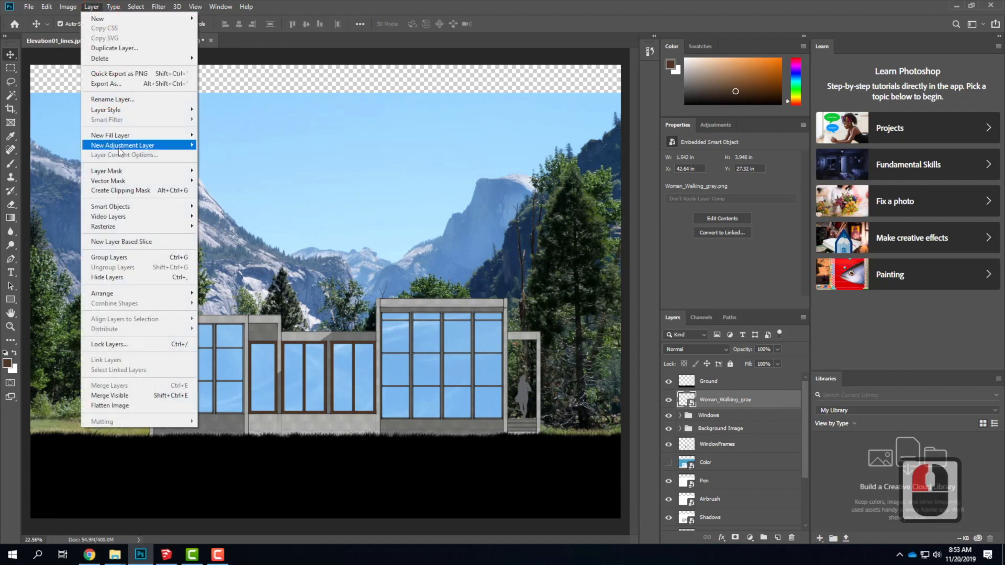
{"action": "mouse_move", "coordinate": [121, 146]}
{"action": "left_click", "coordinate": [243, 157]}
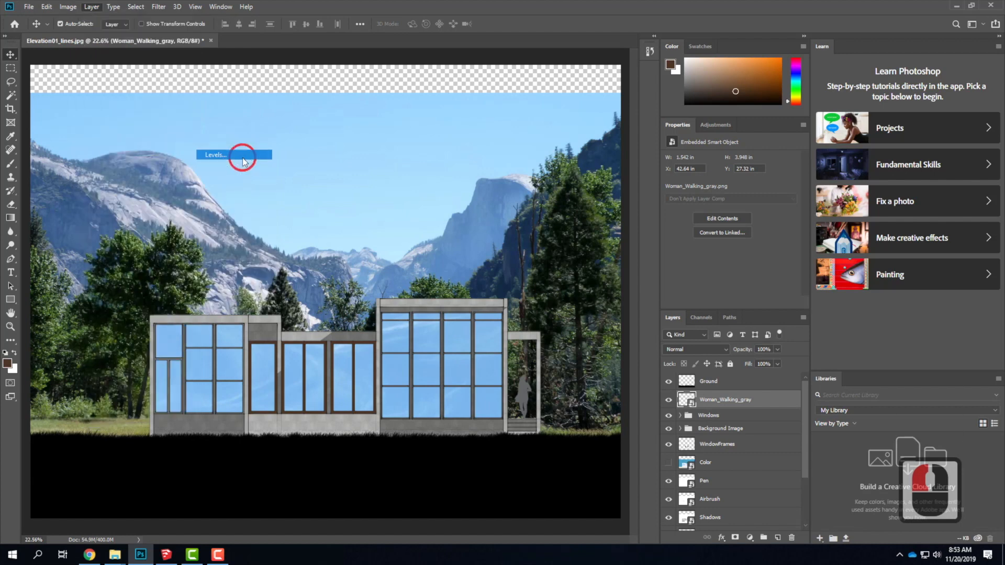
{"action": "left_click", "coordinate": [588, 163]}
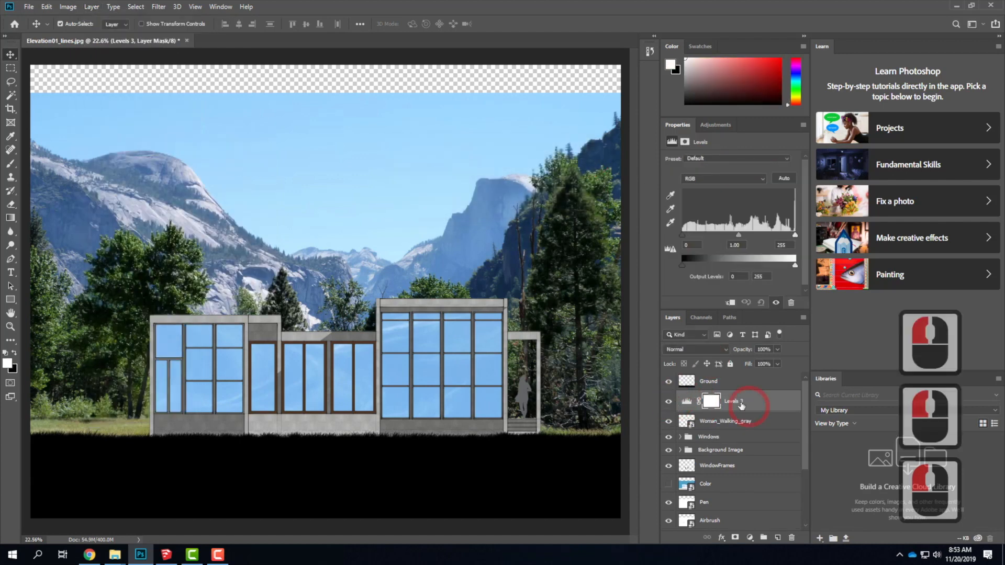
{"action": "key", "text": "ctrl+alt+g"}
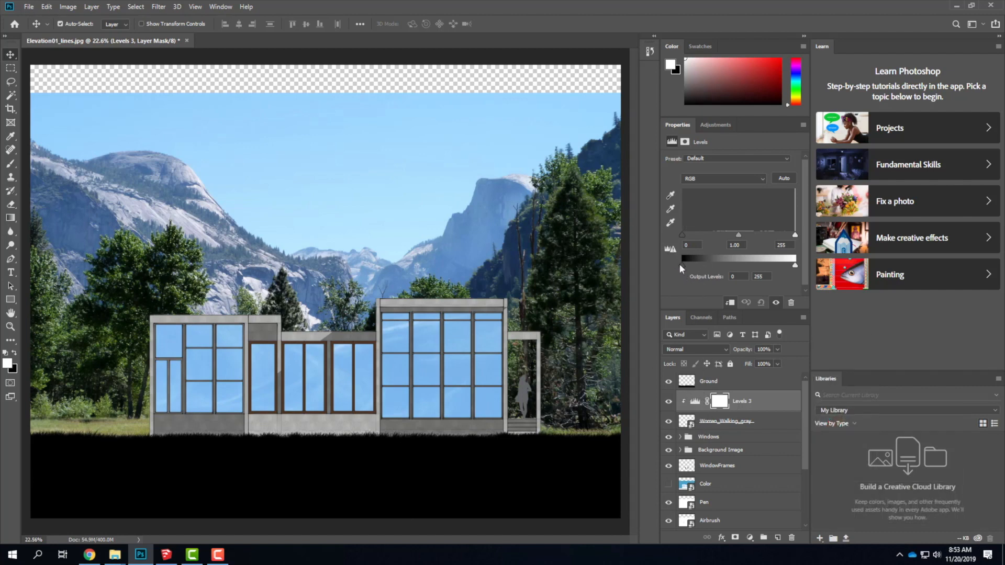
Try light and dark output levels on the clipped Levels adjustment, ending with black output at 255 for a pure white silhouette.
{"action": "left_click_drag", "start_coordinate": [682, 265], "coordinate": [795, 265]}
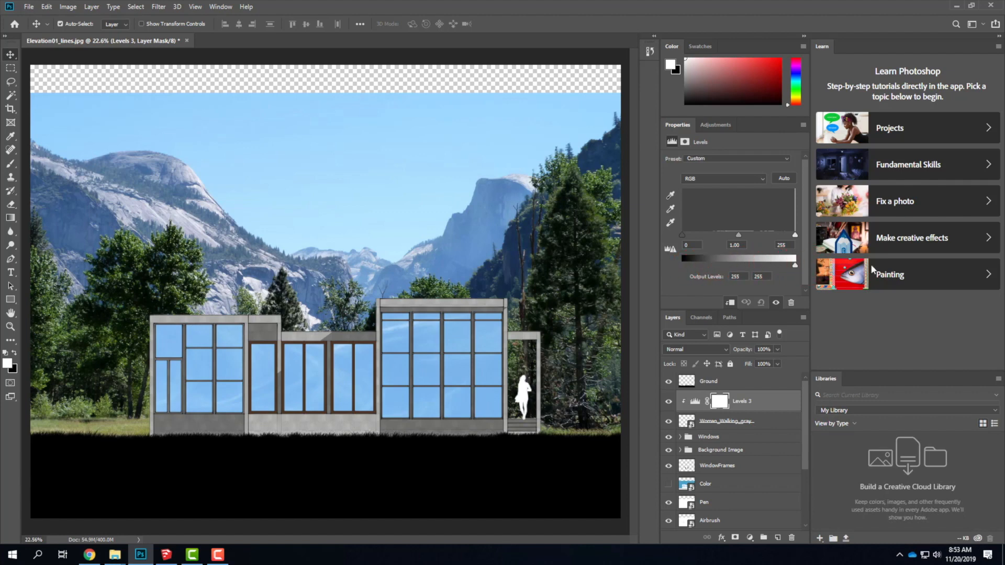
{"action": "left_click_drag", "start_coordinate": [871, 266], "coordinate": [644, 263]}
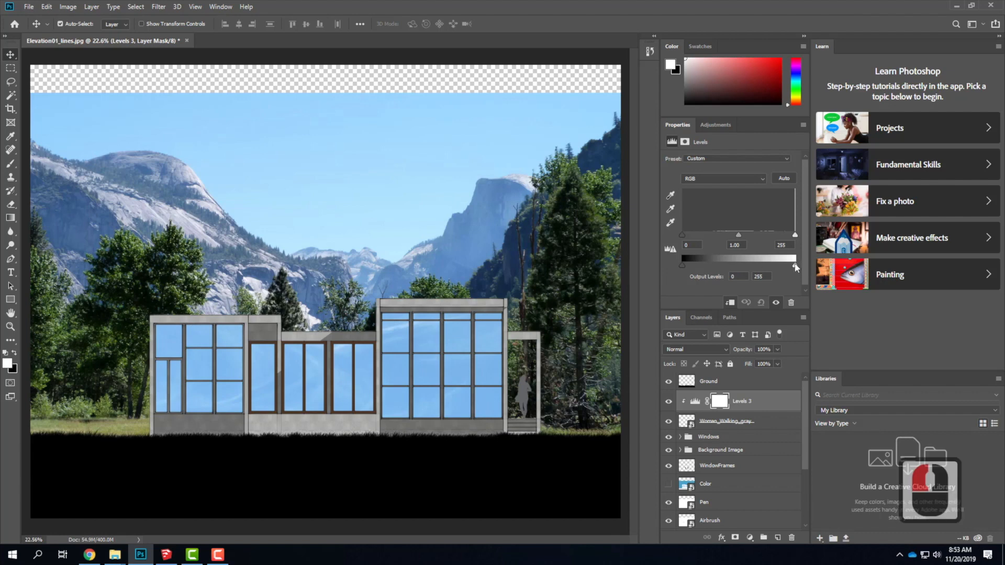
{"action": "left_click_drag", "start_coordinate": [795, 265], "coordinate": [667, 270]}
{"action": "left_click_drag", "start_coordinate": [682, 265], "coordinate": [851, 267]}
{"action": "left_click_drag", "start_coordinate": [684, 264], "coordinate": [815, 264]}
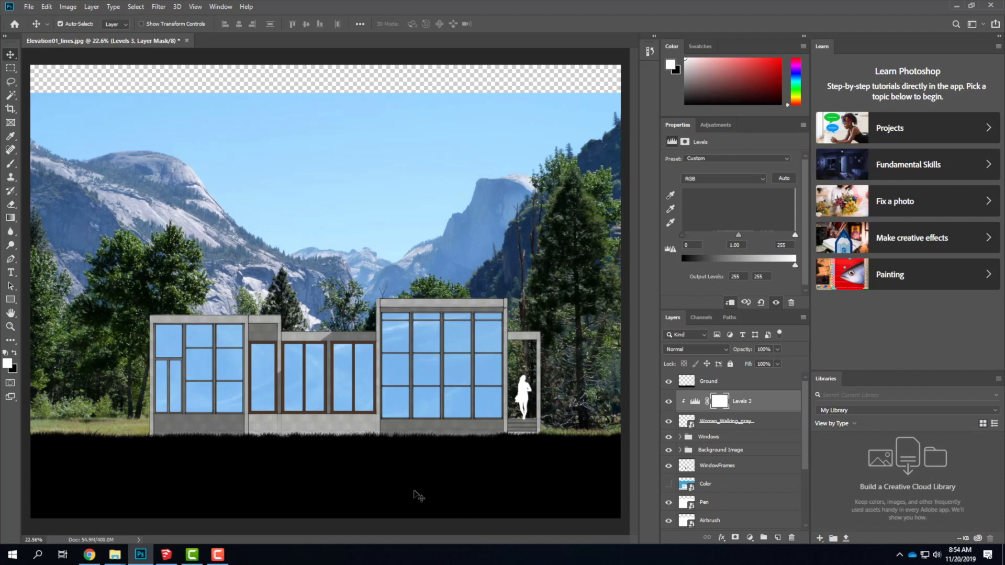
Add a Levels adjustment layer above the Ground layer and clip it to that layer.
{"action": "left_click", "coordinate": [724, 380]}
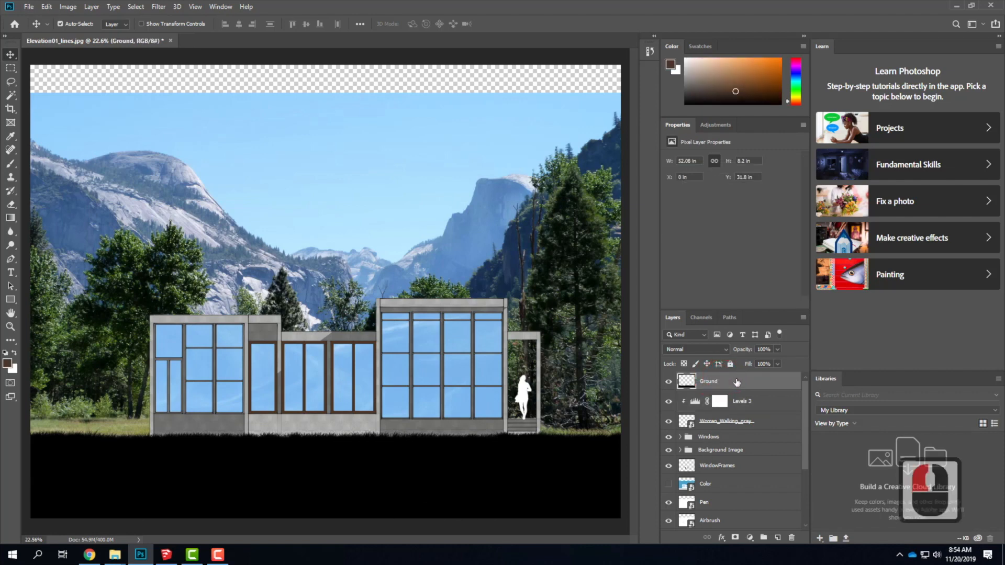
{"action": "left_click", "coordinate": [47, 7]}
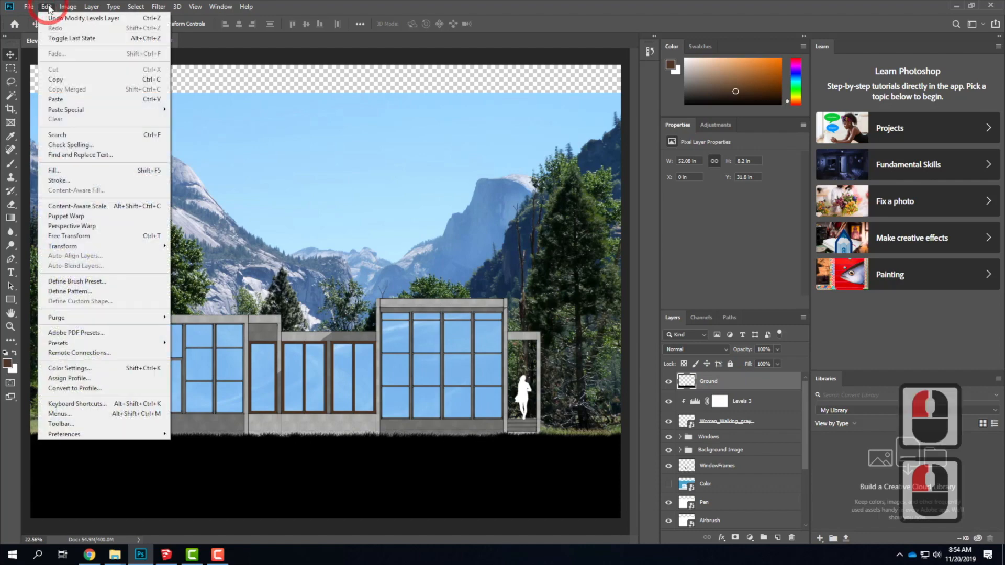
{"action": "mouse_move", "coordinate": [62, 8]}
{"action": "mouse_move", "coordinate": [92, 7]}
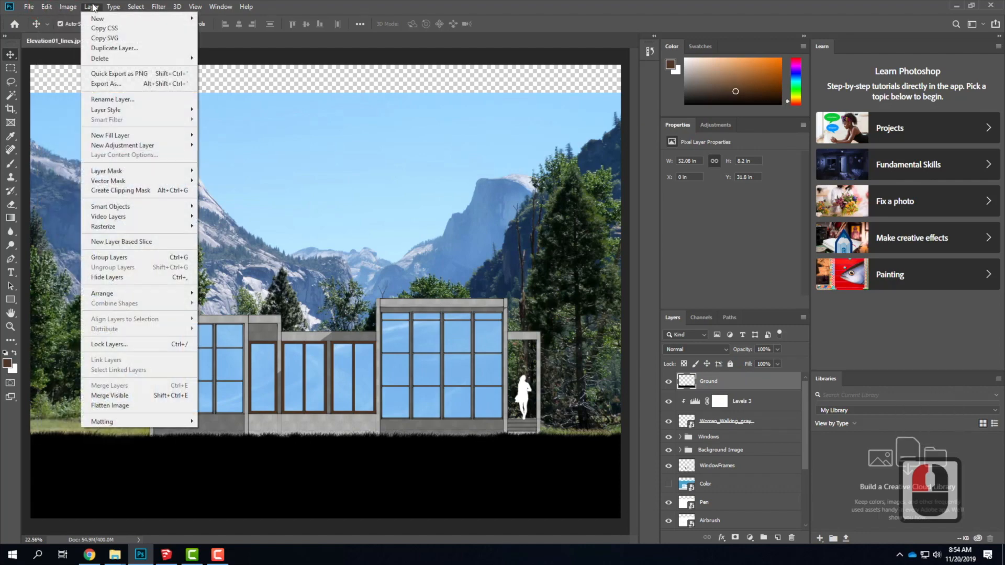
{"action": "mouse_move", "coordinate": [194, 145]}
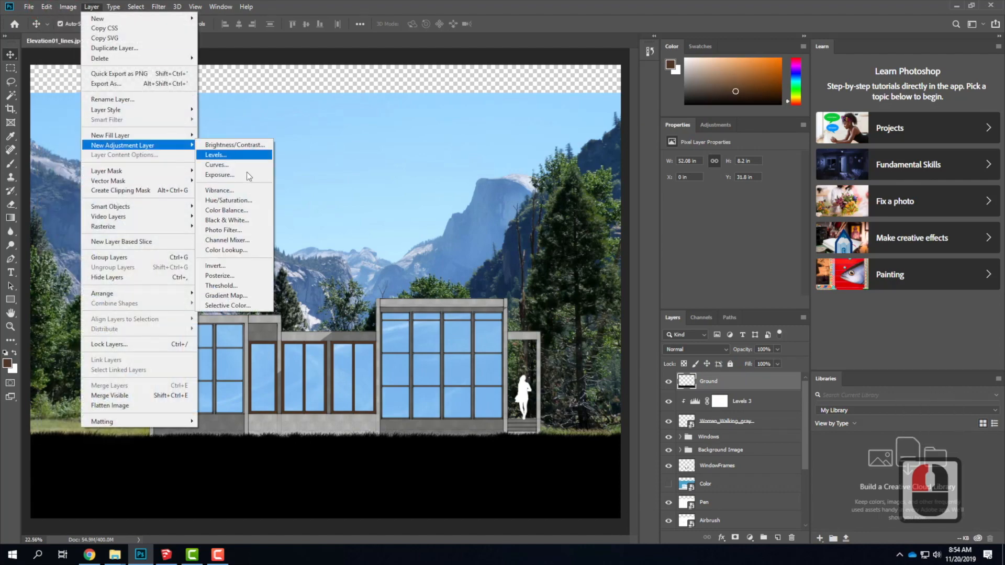
{"action": "left_click", "coordinate": [234, 159]}
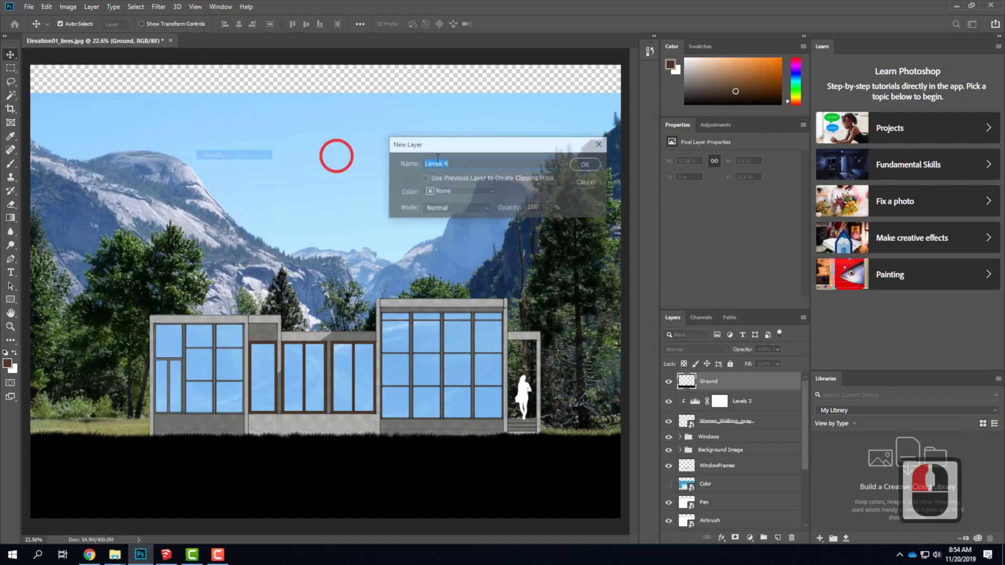
{"action": "left_click", "coordinate": [585, 167]}
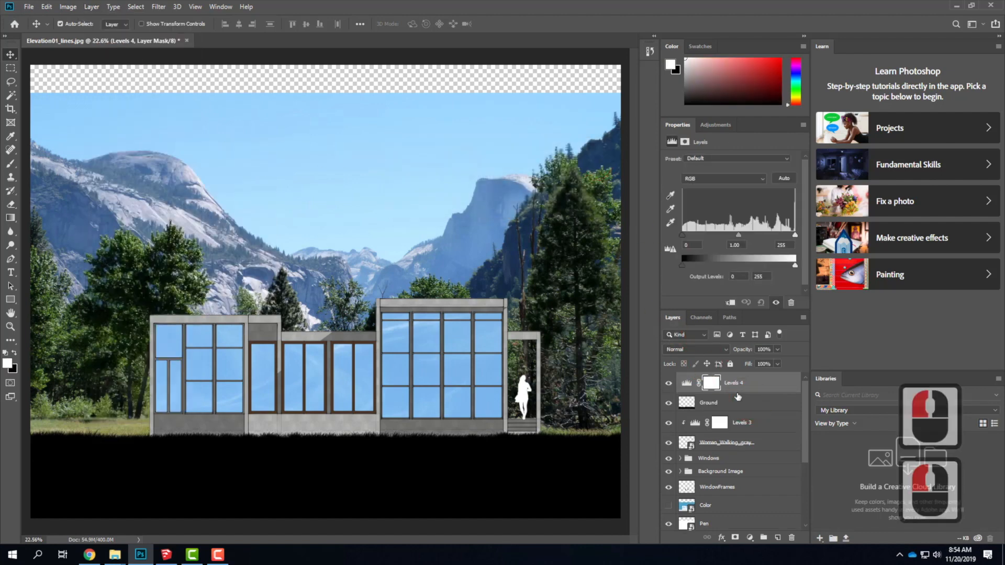
{"action": "key", "text": "ctrl+alt+g"}
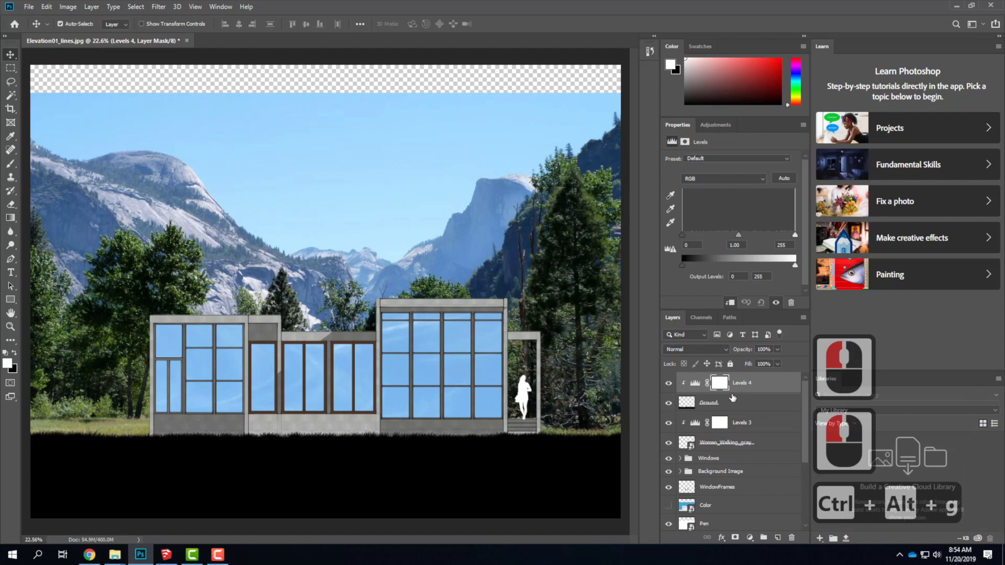
Try white and darker output levels on the ground's clipped Levels adjustment, ending with outputs of 0 and 255.
{"action": "left_click_drag", "start_coordinate": [683, 265], "coordinate": [794, 265]}
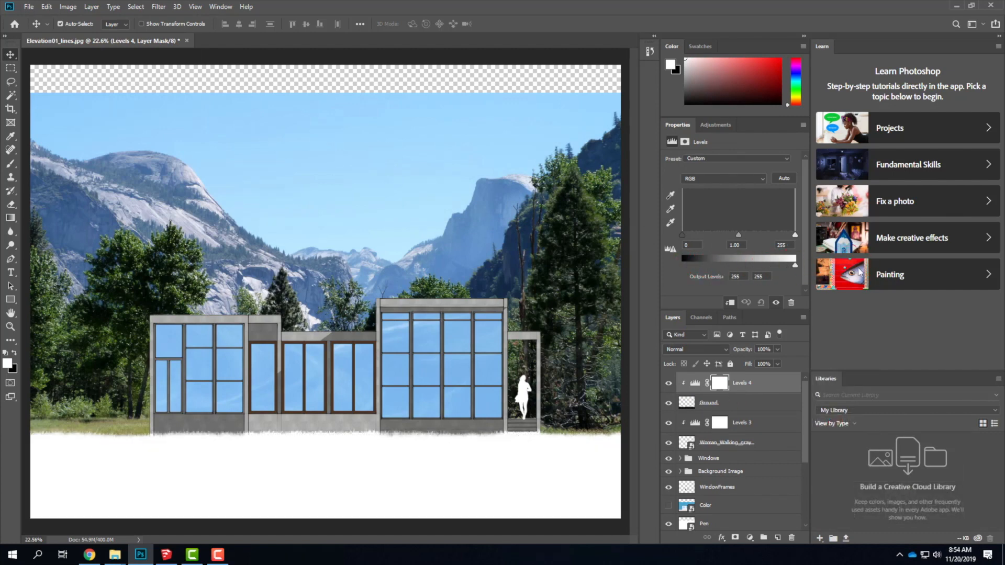
{"action": "left_click", "coordinate": [860, 272]}
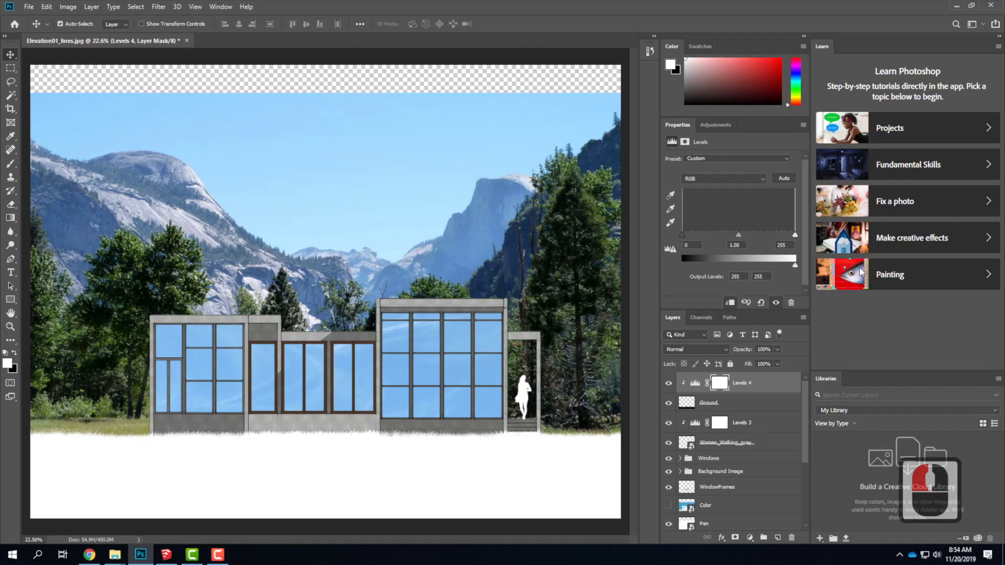
{"action": "left_click_drag", "start_coordinate": [794, 265], "coordinate": [626, 262]}
{"action": "left_click", "coordinate": [678, 265]}
{"action": "left_click_drag", "start_coordinate": [682, 265], "coordinate": [721, 265]}
{"action": "left_click_drag", "start_coordinate": [794, 265], "coordinate": [666, 263]}
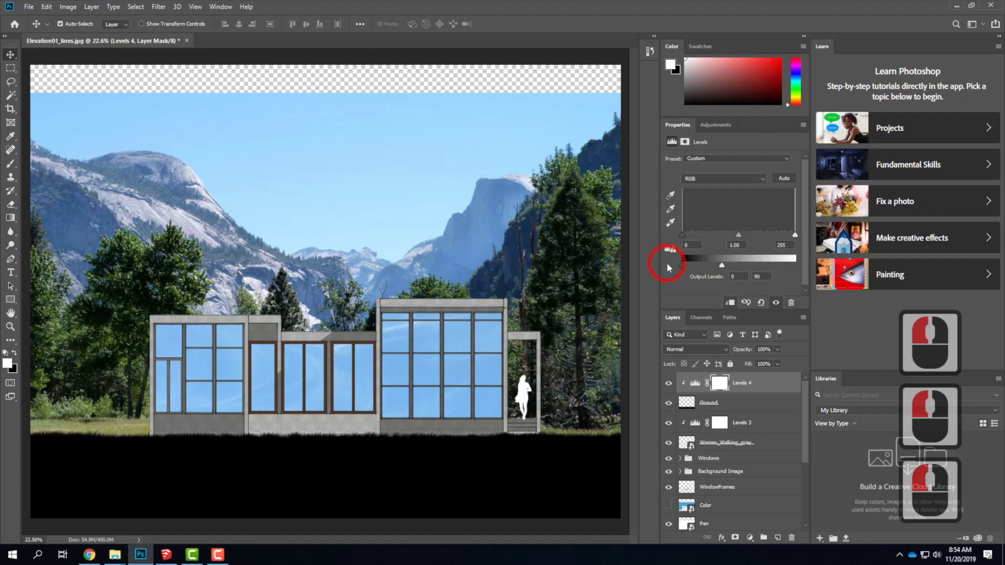
{"action": "left_click_drag", "start_coordinate": [734, 265], "coordinate": [808, 265]}
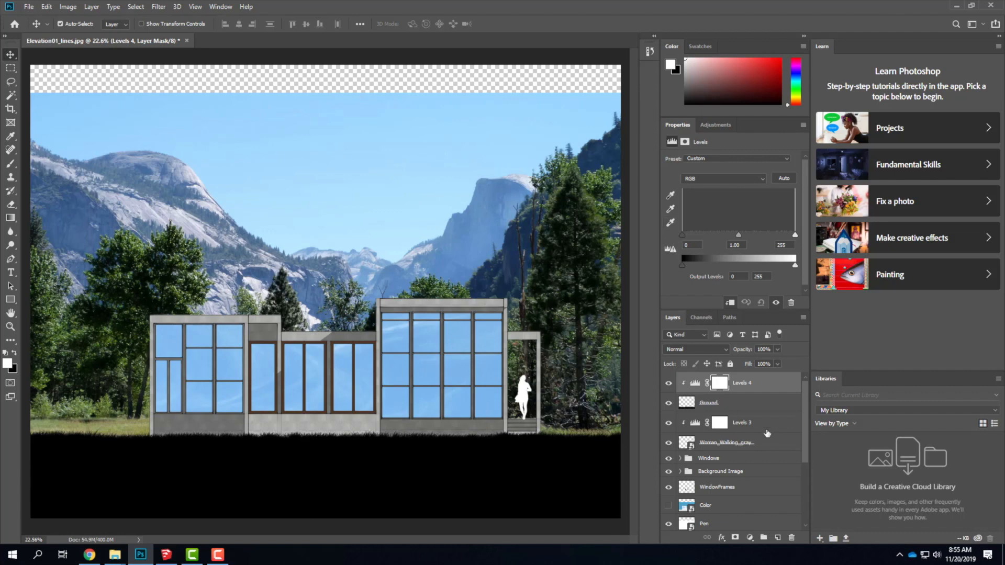
Expand the Background Image group and select the Yosemite photo layer inside it.
{"action": "scroll", "coordinate": [728, 447], "scroll_direction": "down", "scroll_amount": 3}
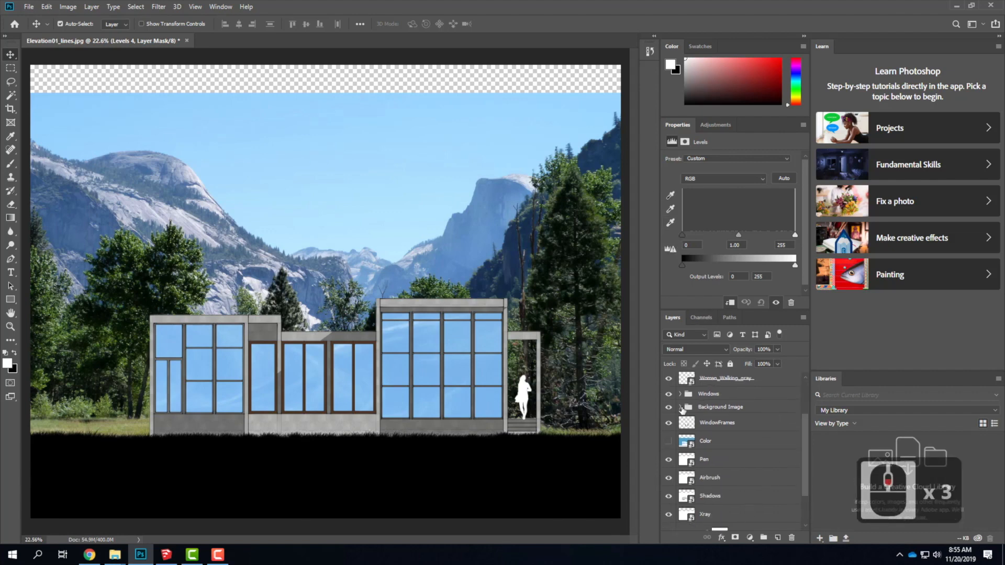
{"action": "left_click", "coordinate": [680, 407]}
{"action": "left_click", "coordinate": [721, 443]}
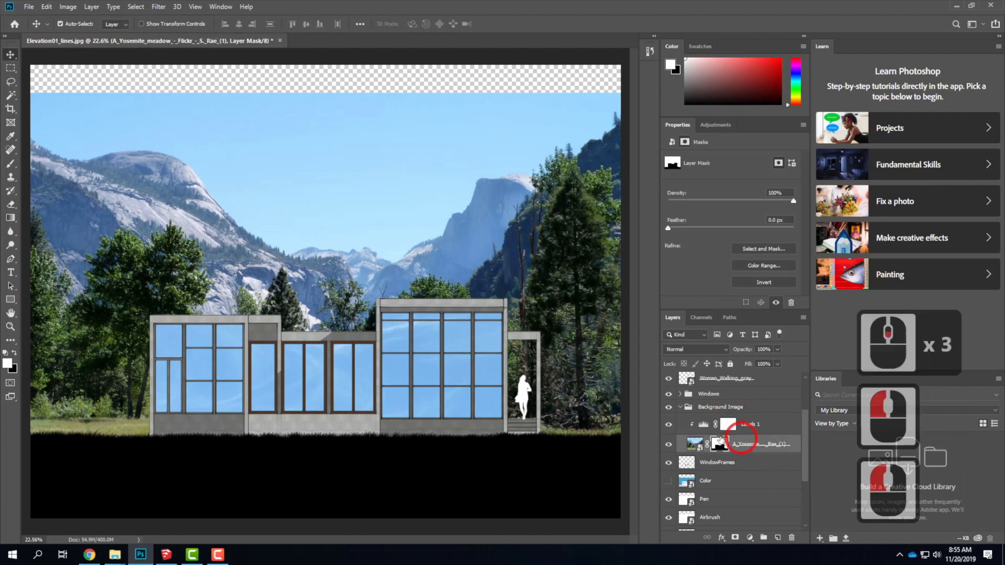
{"action": "left_click", "coordinate": [713, 444]}
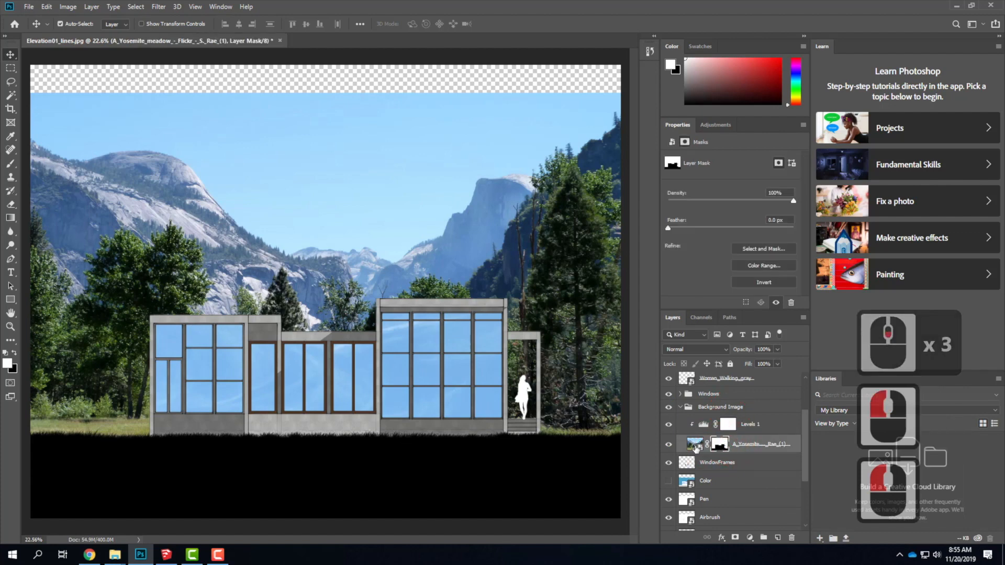
{"action": "right_click", "coordinate": [718, 444]}
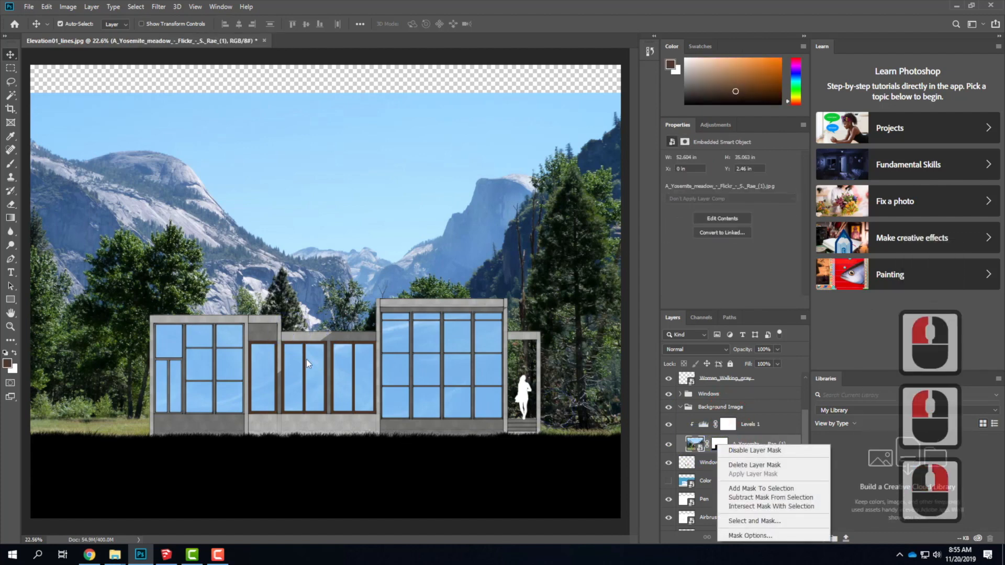
{"action": "left_click", "coordinate": [785, 431]}
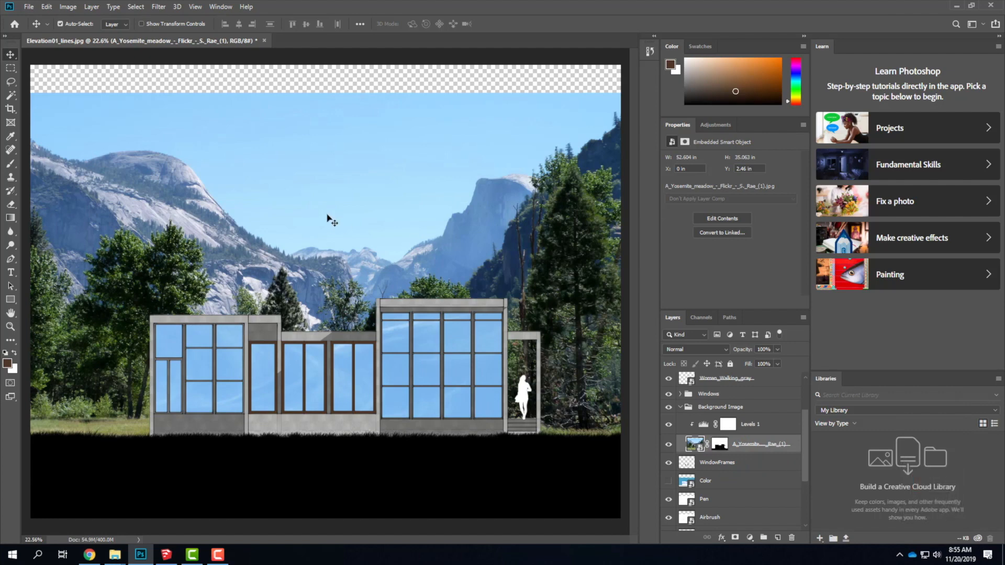
Make a rectangular selection about 52.1 by 18.7 in across the full-width upper part of the canvas.
{"action": "left_click", "coordinate": [11, 68]}
{"action": "left_click", "coordinate": [78, 100]}
{"action": "left_click_drag", "start_coordinate": [79, 99], "coordinate": [629, 277]}
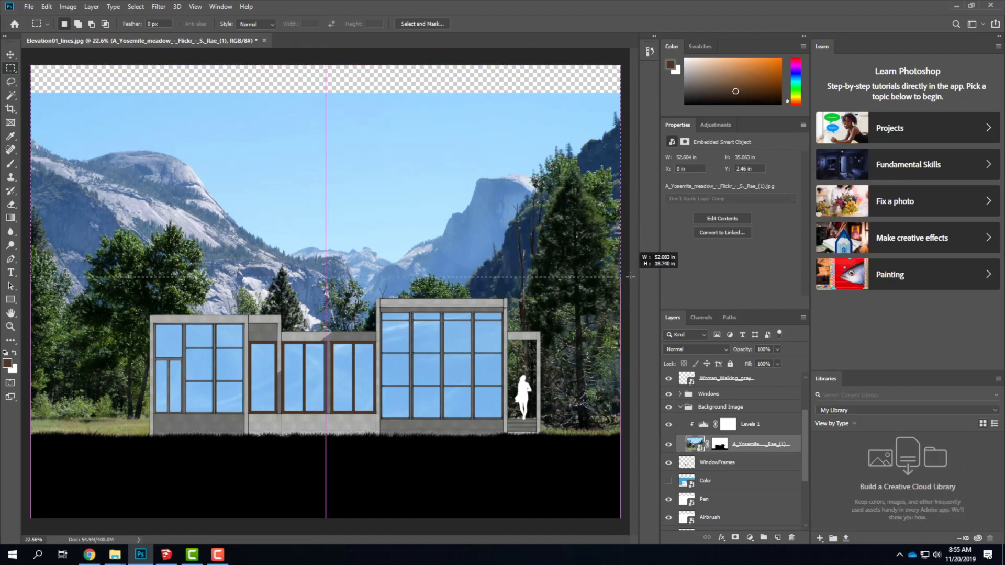
{"action": "left_click_drag", "start_coordinate": [630, 277], "coordinate": [630, 277]}
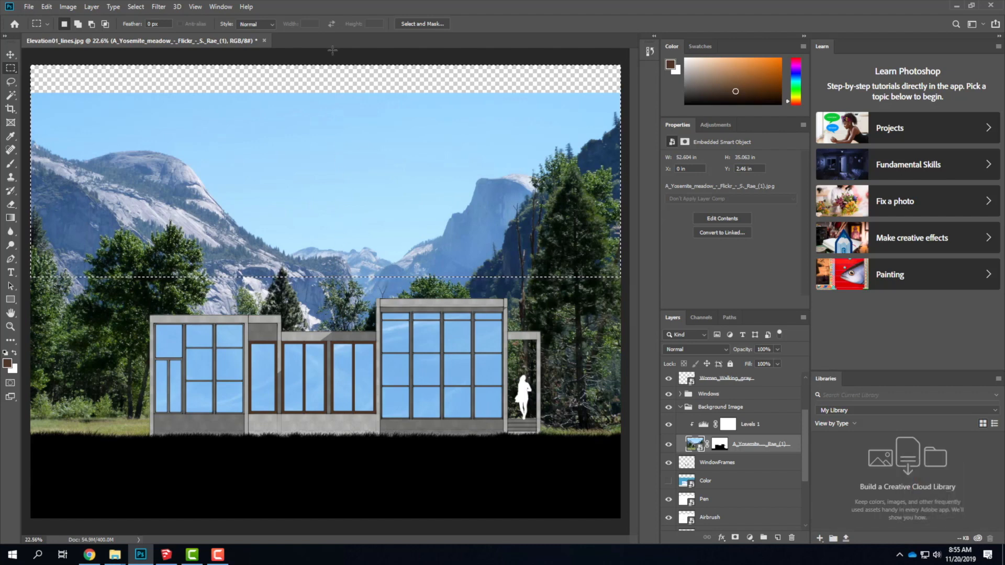
Activate the Gradient tool and set the foreground color to pure black, 000000.
{"action": "left_click", "coordinate": [11, 218]}
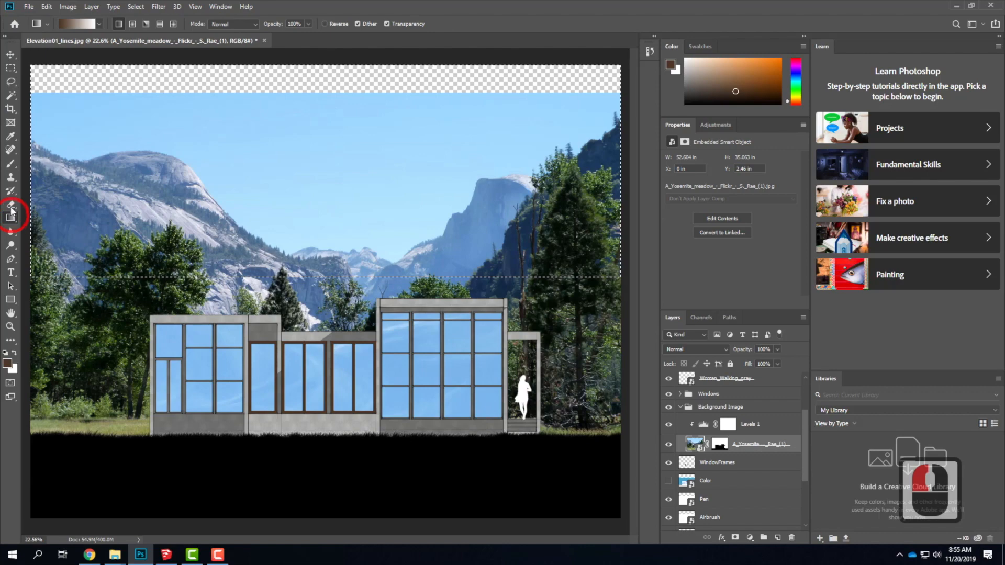
{"action": "left_click", "coordinate": [8, 363]}
{"action": "mouse_move", "coordinate": [390, 175]}
{"action": "left_mouse_down"}
{"action": "mouse_move", "coordinate": [379, 253]}
{"action": "mouse_move", "coordinate": [340, 278]}
{"action": "left_mouse_up"}
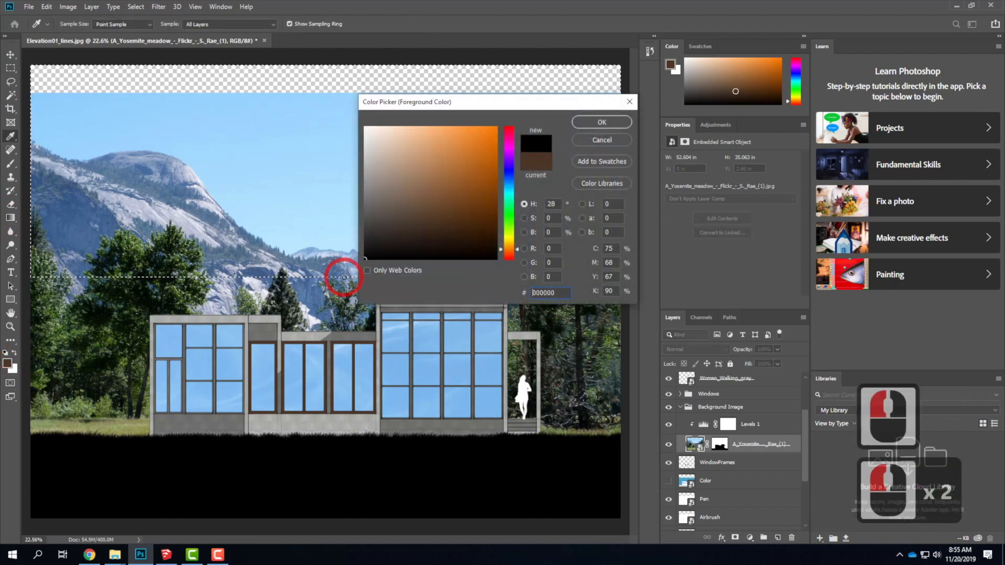
{"action": "left_click", "coordinate": [578, 121]}
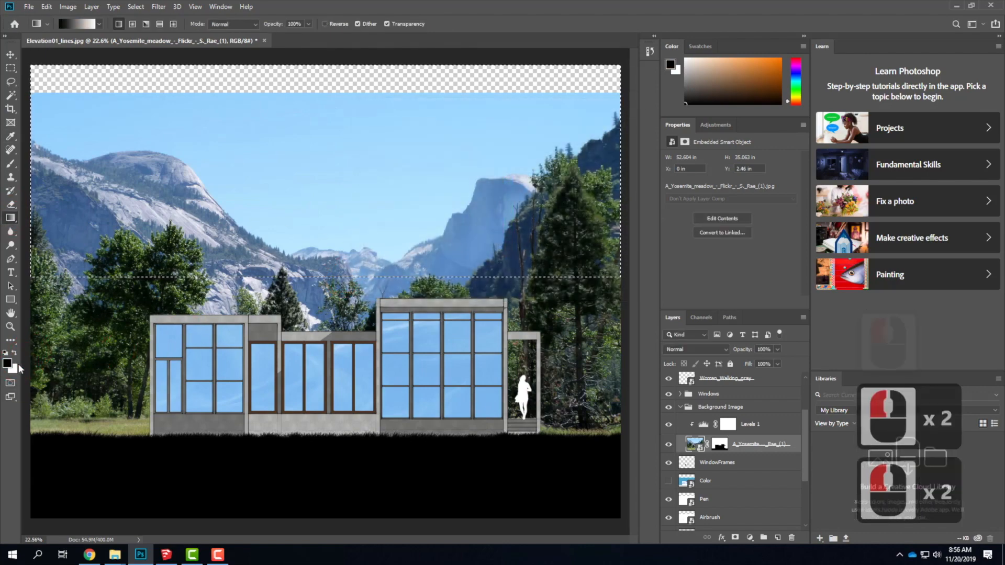
Try several upward white-to-black gradients on the Yosemite layer mask to softly fade out the upper sky, and clear the selection.
{"action": "left_click", "coordinate": [721, 445]}
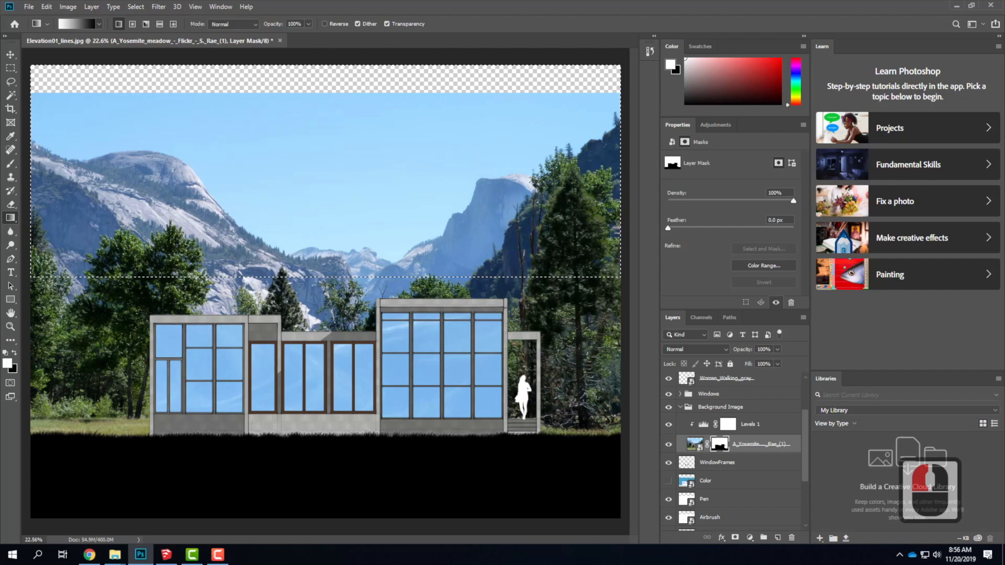
{"action": "left_click_drag", "start_coordinate": [302, 276], "coordinate": [304, 262]}
{"action": "left_click_drag", "start_coordinate": [303, 134], "coordinate": [301, 92]}
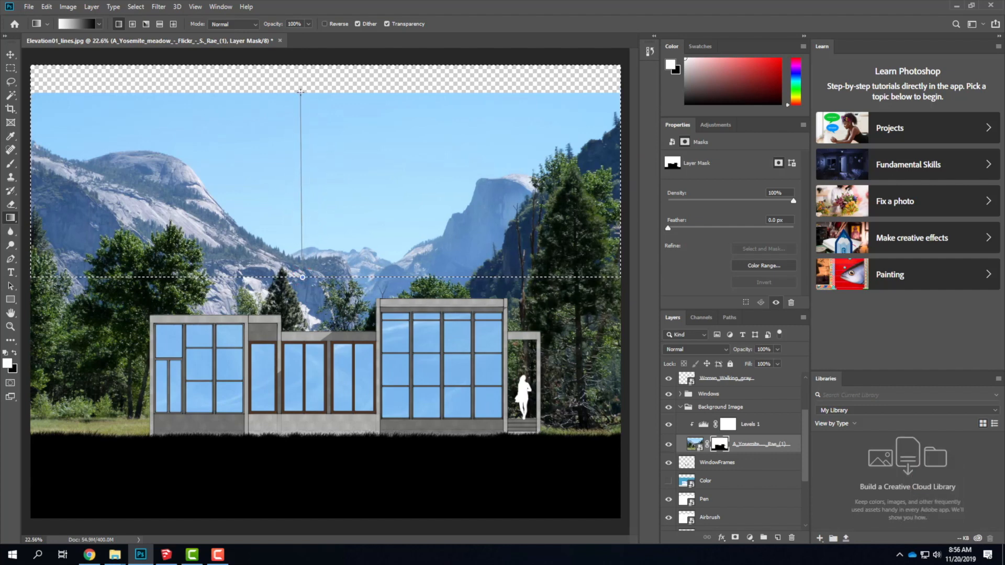
{"action": "left_click_drag", "start_coordinate": [300, 93], "coordinate": [302, 92]}
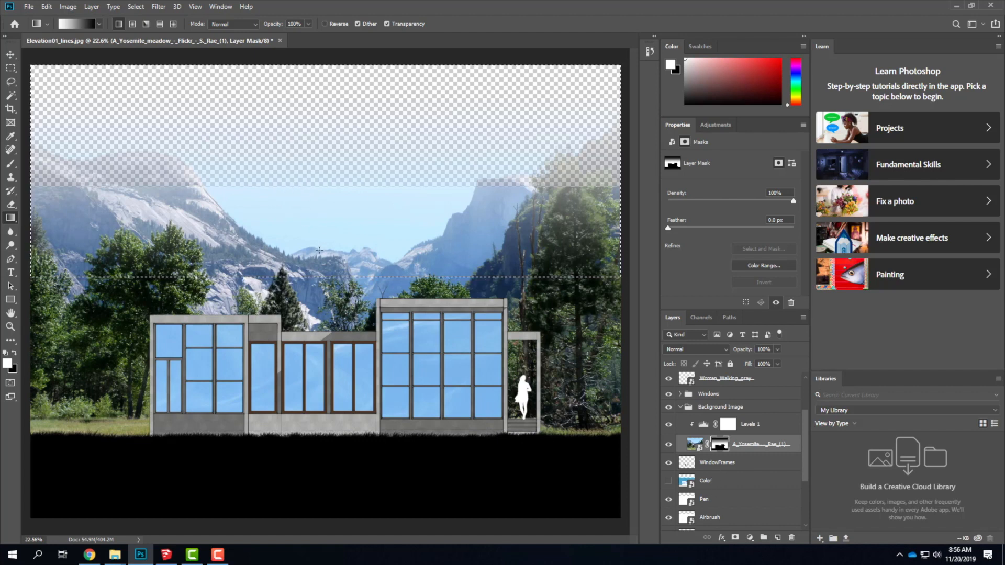
{"action": "left_click_drag", "start_coordinate": [315, 154], "coordinate": [322, 159]}
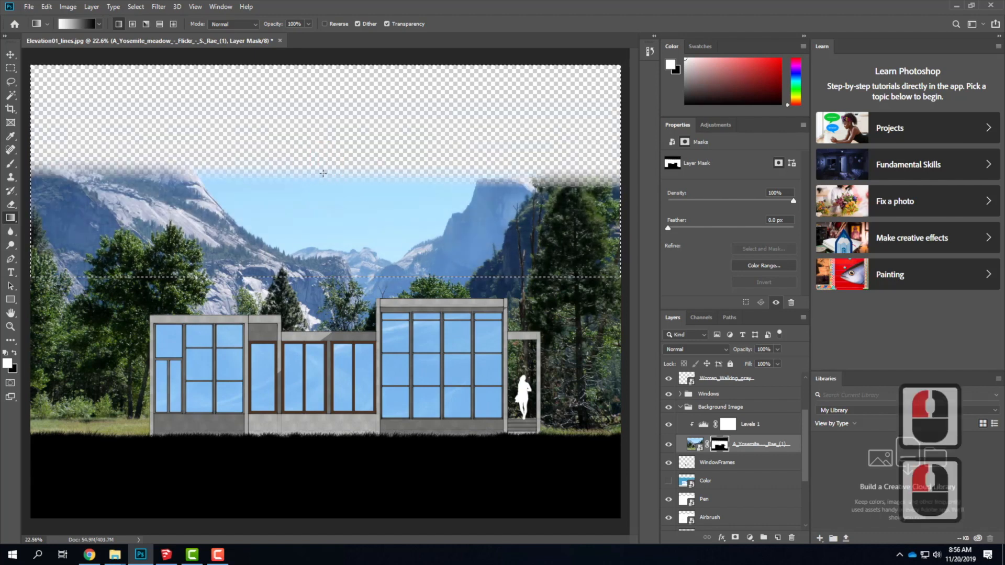
{"action": "left_click_drag", "start_coordinate": [321, 144], "coordinate": [318, 142]}
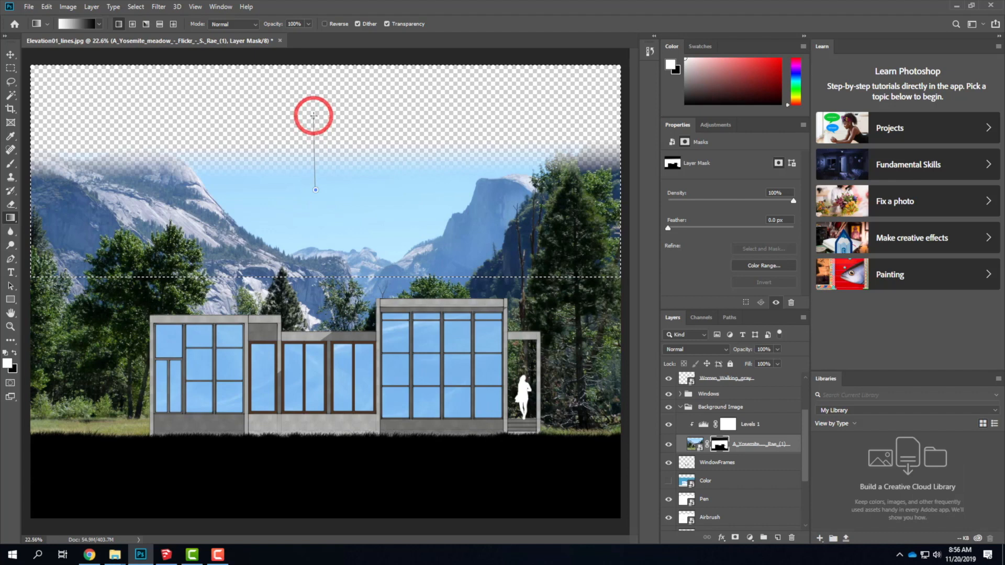
{"action": "left_click_drag", "start_coordinate": [313, 115], "coordinate": [313, 115]}
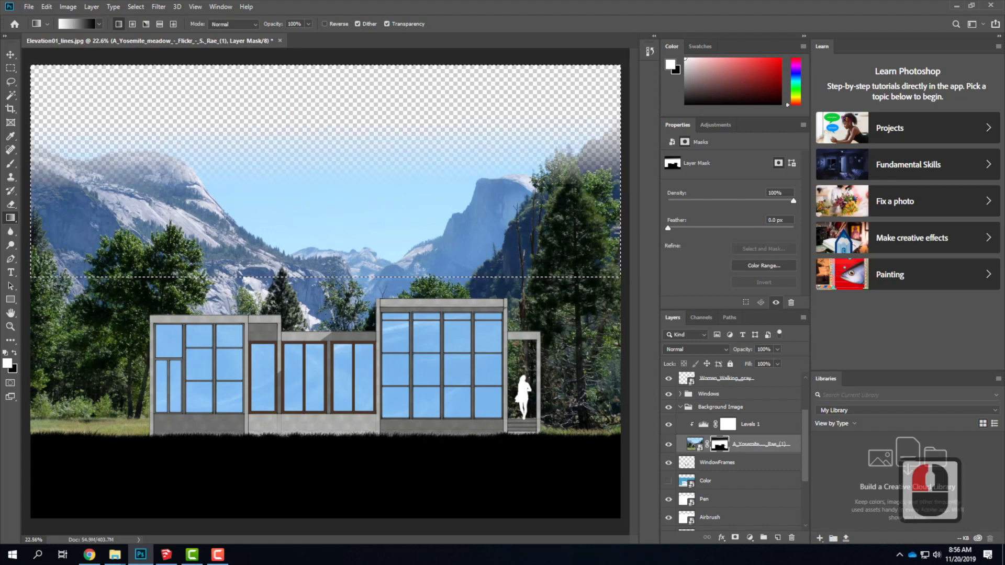
{"action": "left_click_drag", "start_coordinate": [328, 132], "coordinate": [328, 132]}
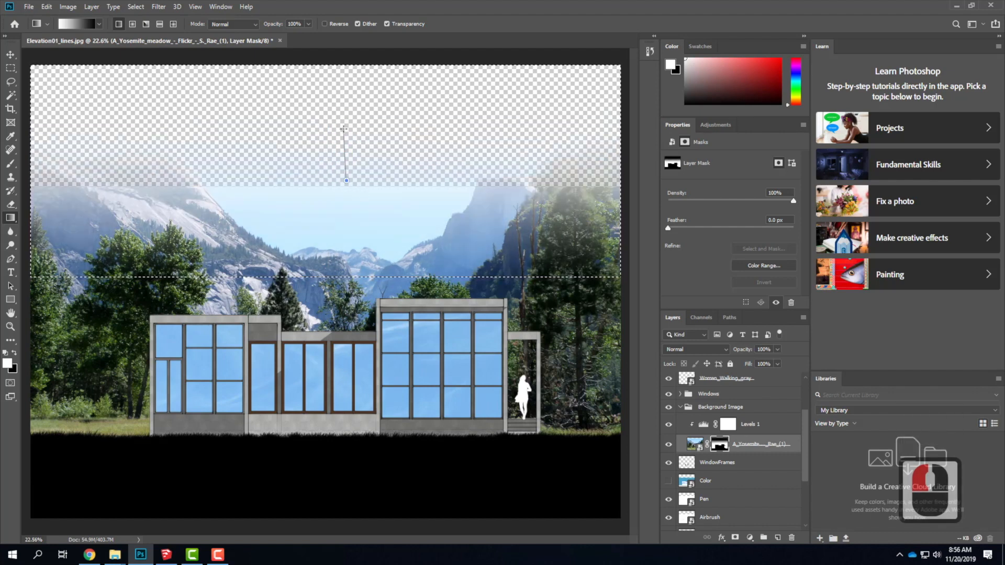
{"action": "left_click_drag", "start_coordinate": [343, 128], "coordinate": [343, 129]}
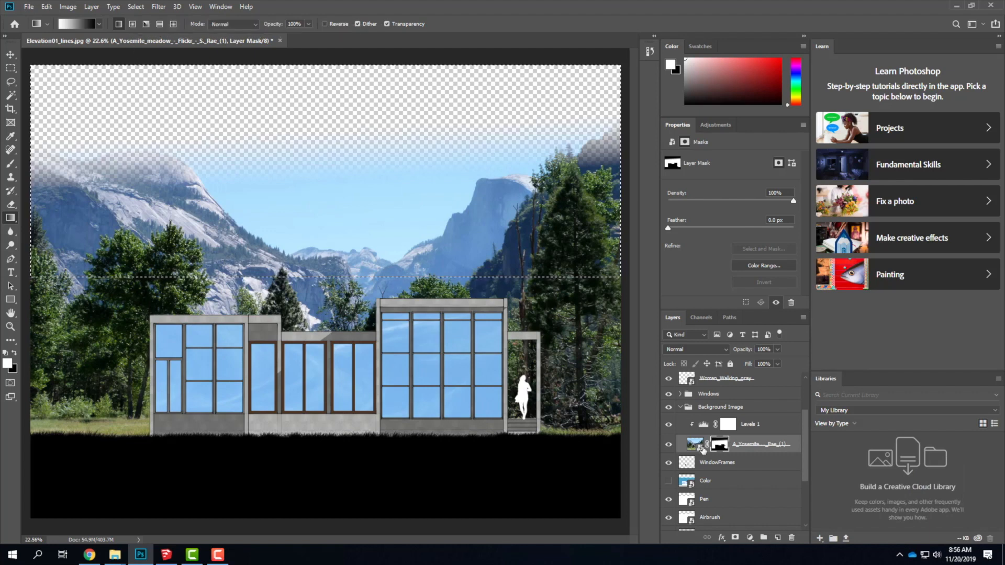
{"action": "left_click", "coordinate": [10, 68]}
{"action": "left_click", "coordinate": [119, 99]}
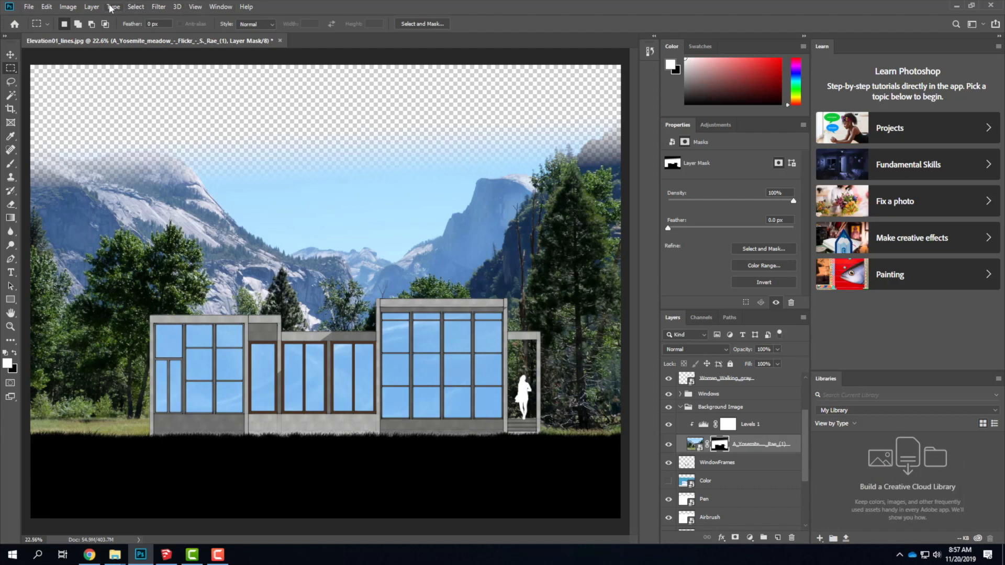
Add a Channel Mixer adjustment layer directly above the Yosemite photo and clip both it and Levels 1 to the photo.
{"action": "left_click", "coordinate": [93, 6]}
{"action": "left_click", "coordinate": [126, 145]}
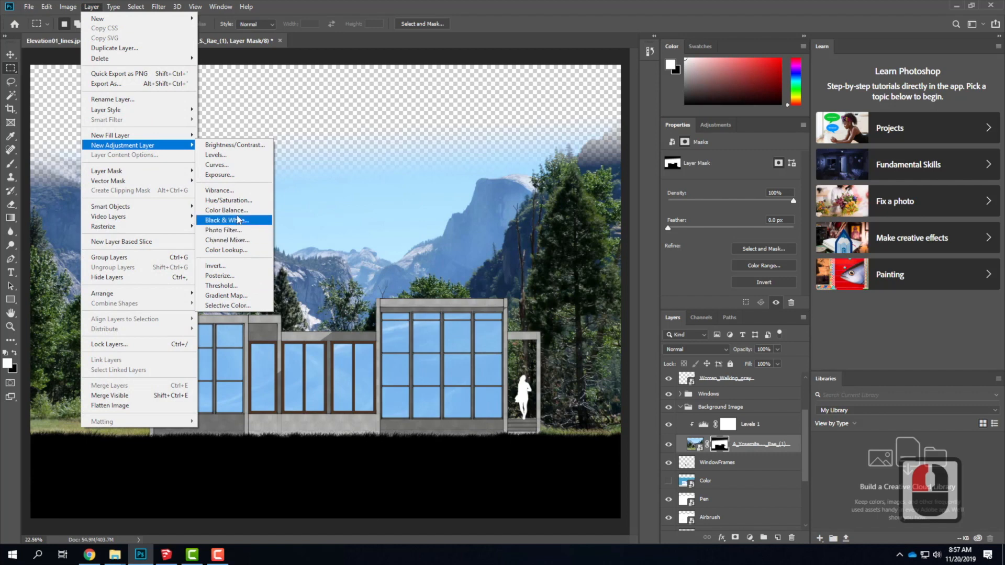
{"action": "left_click", "coordinate": [236, 240]}
{"action": "left_click", "coordinate": [586, 164]}
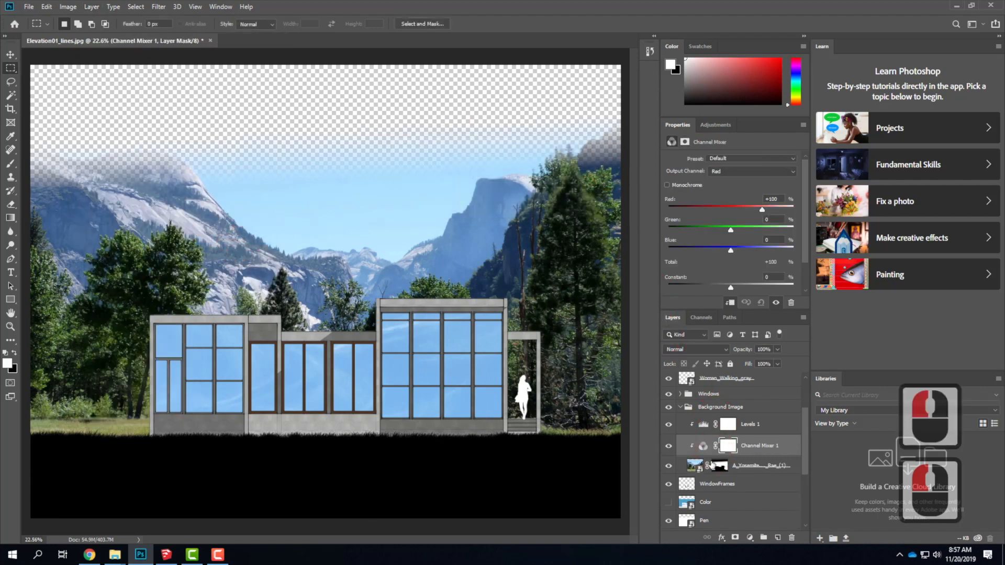
{"action": "key", "text": "ctrl+alt+g"}
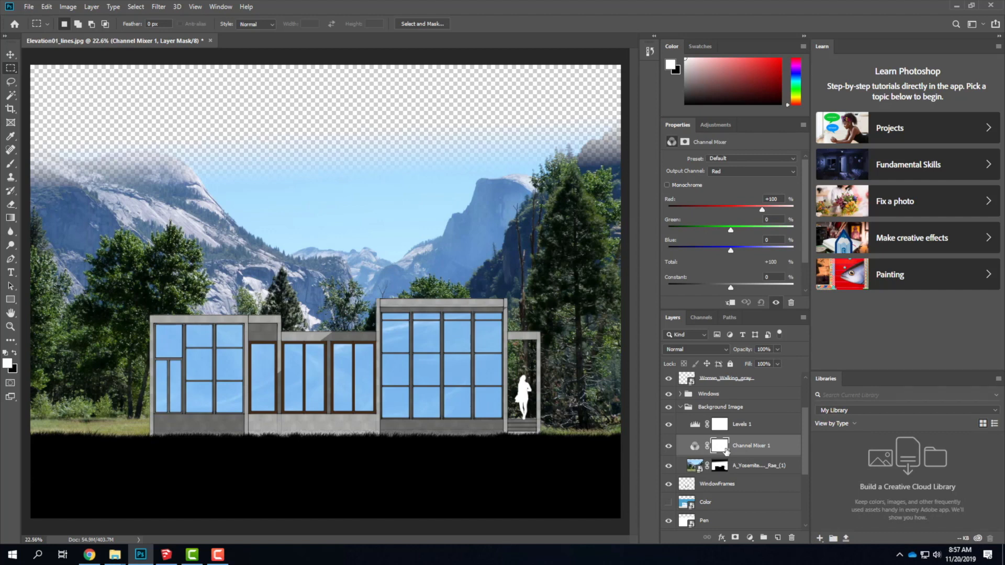
{"action": "key", "text": "ctrl+alt+g"}
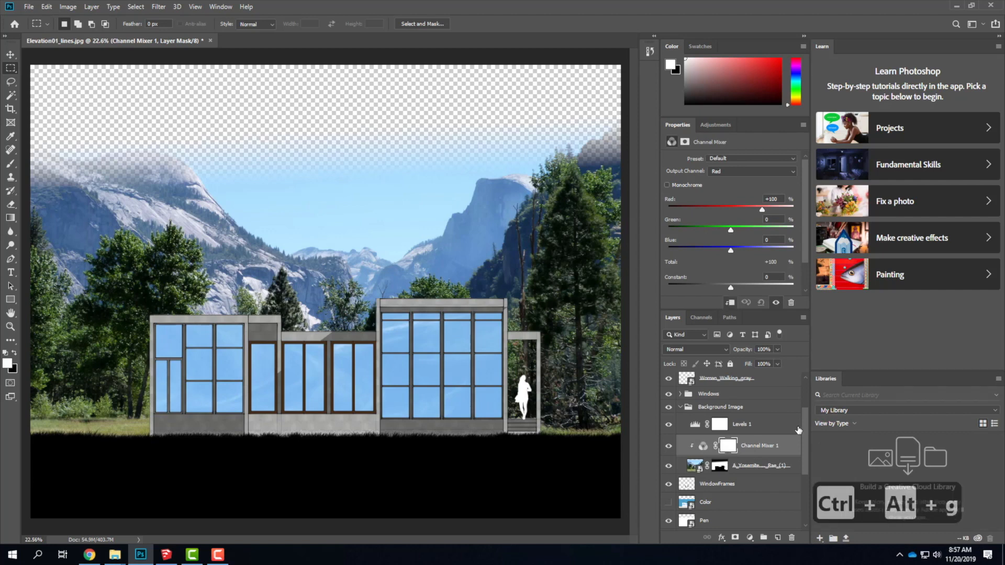
{"action": "left_click", "coordinate": [767, 432]}
{"action": "key", "text": "ctrl+alt+g"}
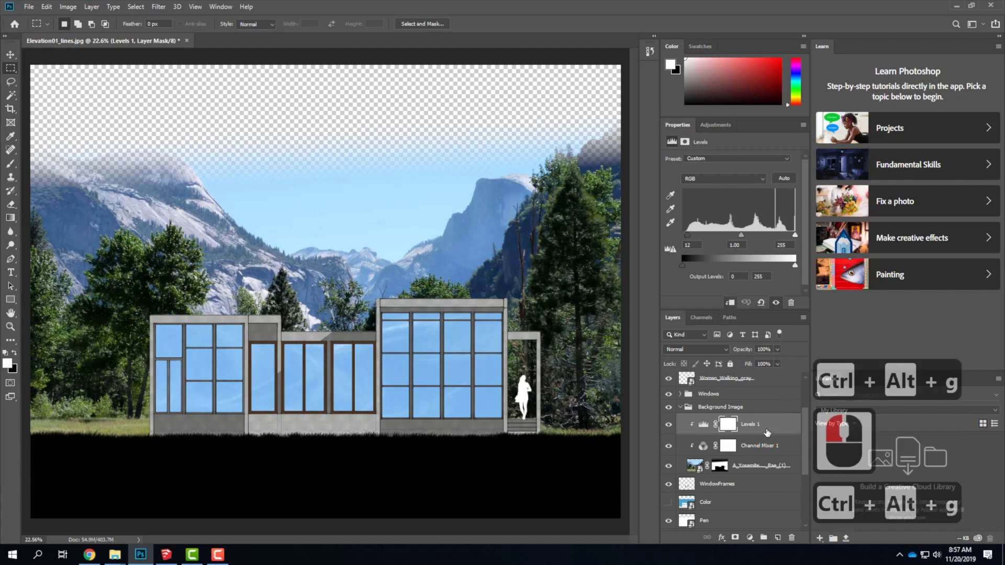
Turn on the Monochrome option in the Channel Mixer 1 adjustment so the Yosemite background is converted to grayscale.
{"action": "left_click", "coordinate": [765, 446]}
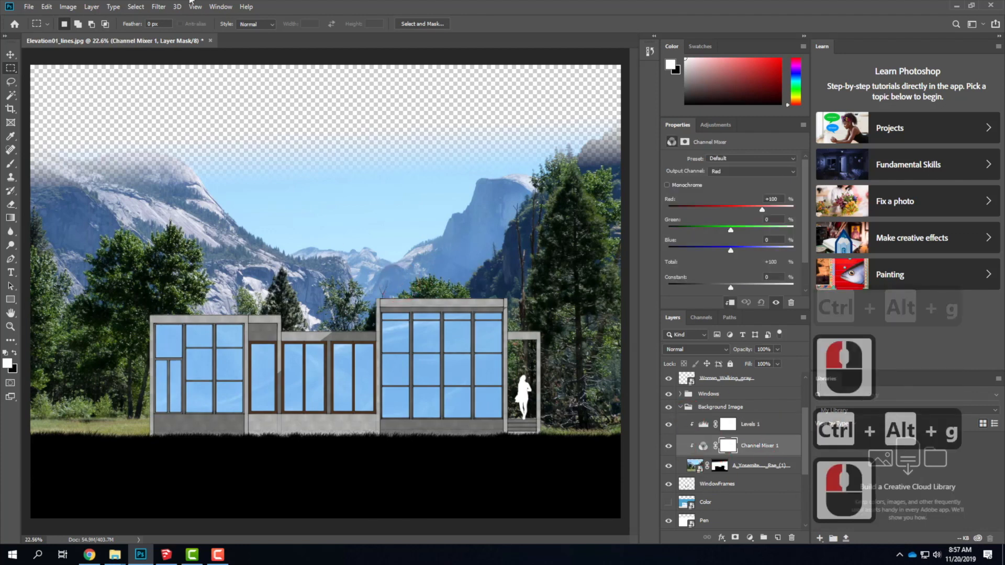
{"action": "left_click", "coordinate": [702, 446]}
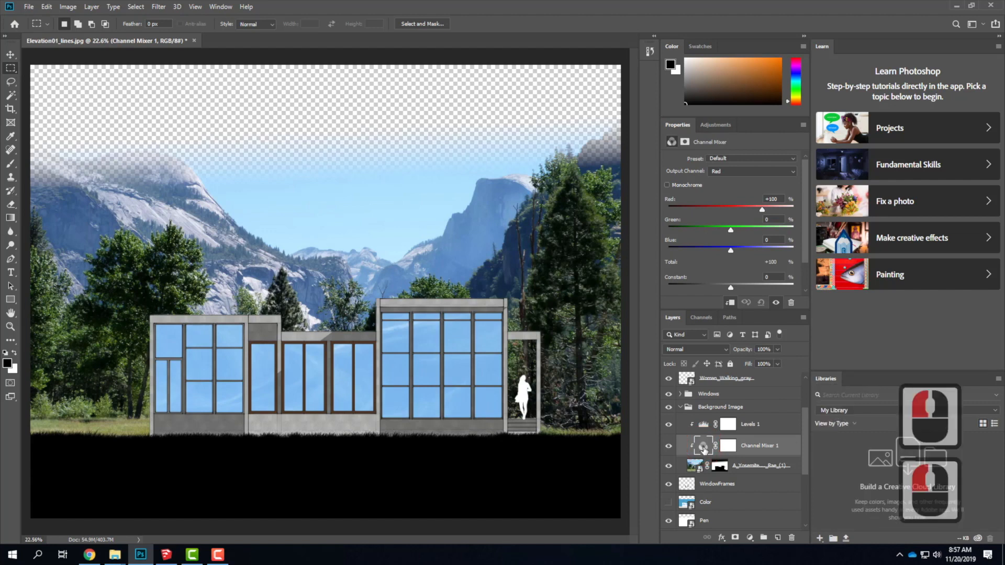
{"action": "double_click", "coordinate": [703, 447]}
{"action": "left_click", "coordinate": [684, 141]}
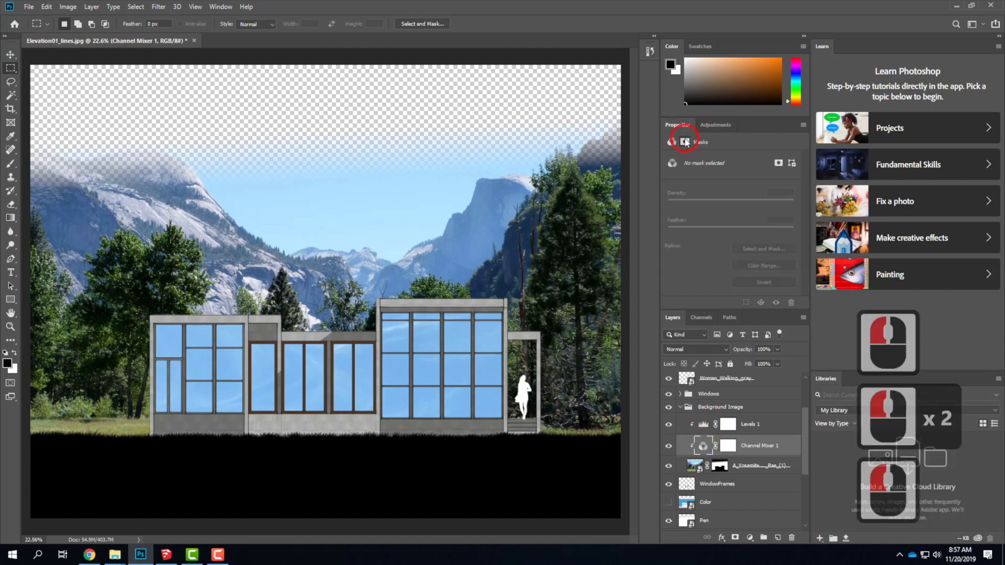
{"action": "left_click", "coordinate": [671, 142]}
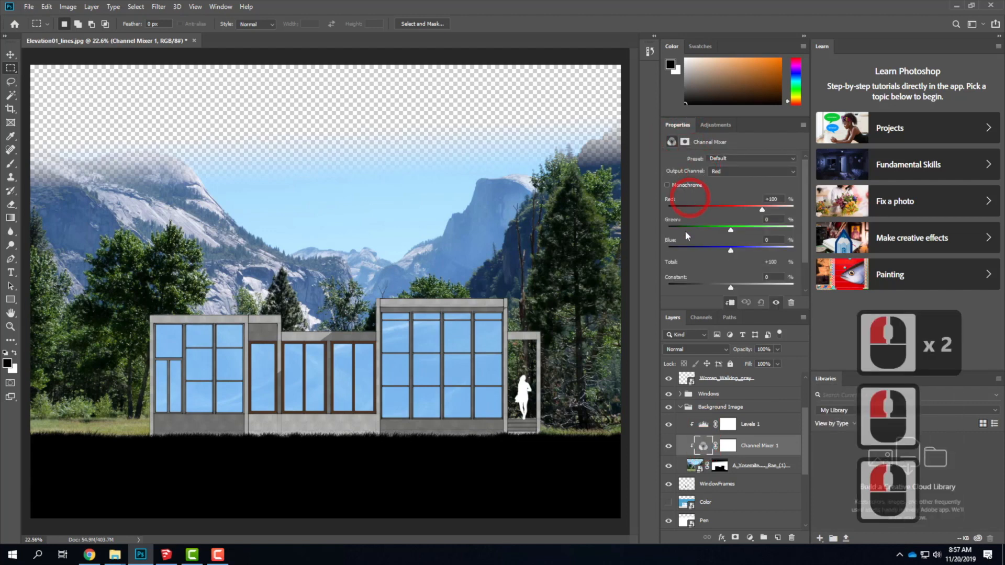
{"action": "left_click", "coordinate": [667, 185]}
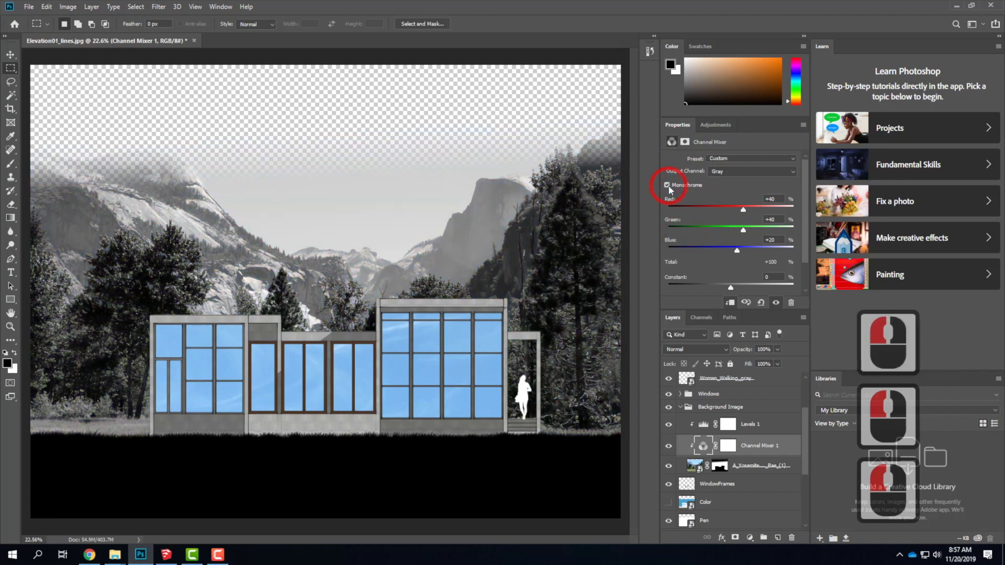
Apply the Black & White Infrared (RGB) preset to the Channel Mixer 1 adjustment, with Gray as the output channel.
{"action": "left_click", "coordinate": [730, 170]}
{"action": "left_click", "coordinate": [733, 180]}
{"action": "left_click", "coordinate": [733, 158]}
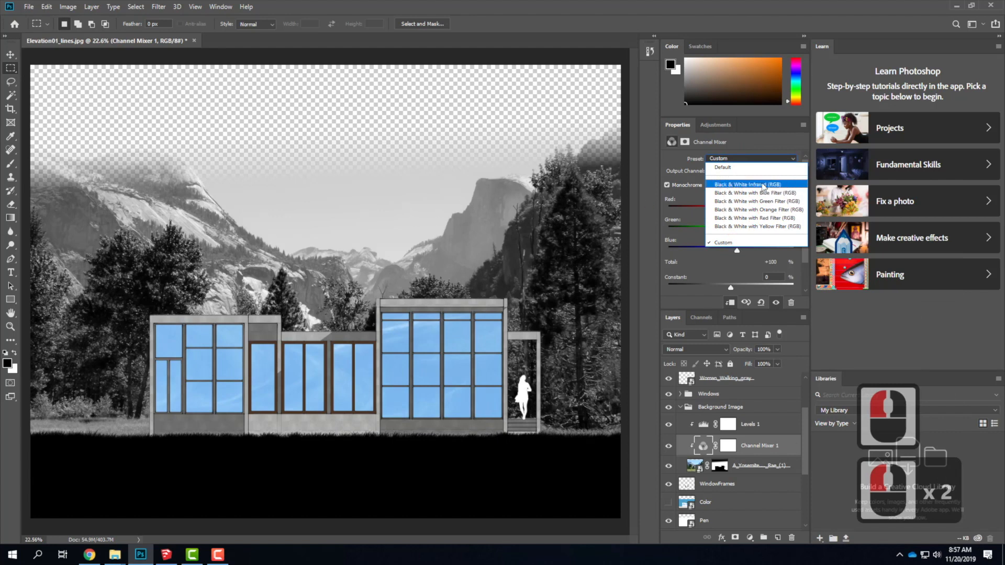
{"action": "left_click", "coordinate": [761, 183]}
{"action": "left_click", "coordinate": [652, 170]}
{"action": "left_click", "coordinate": [687, 290]}
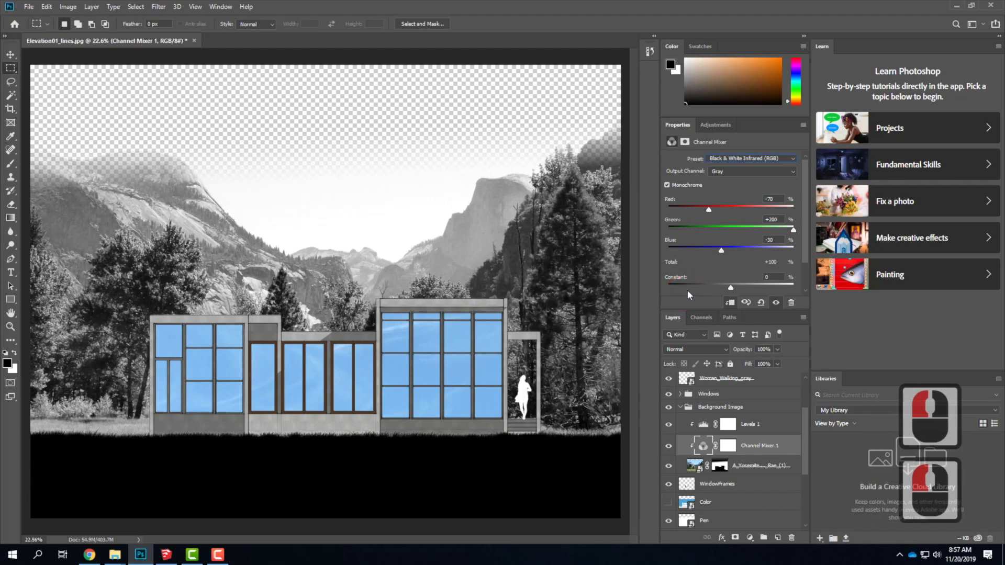